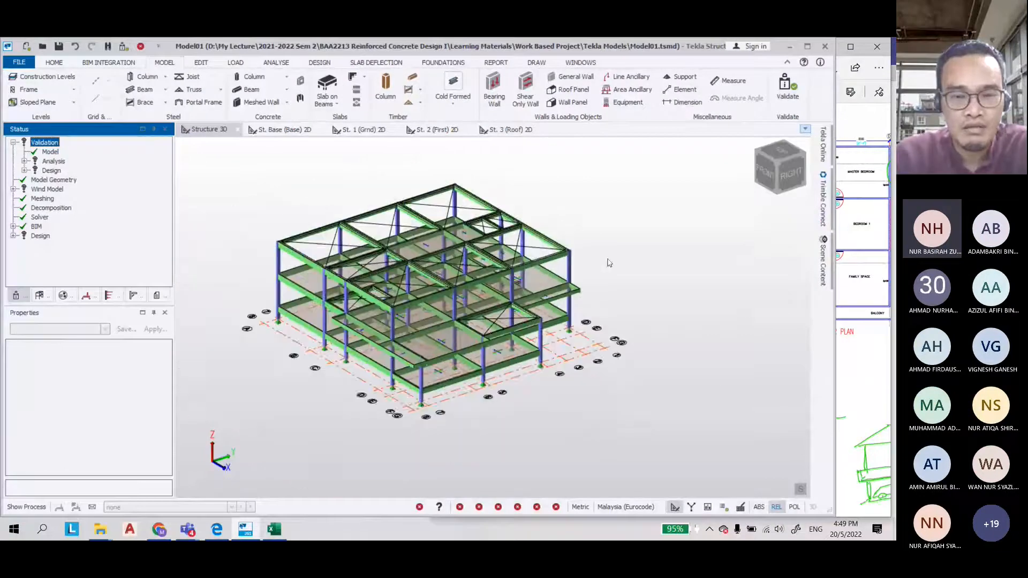
Switch to the structural layout PDF and handwrite 'vi) Assg load.' under the list of modelling steps
scroll(580, 248, "up", 2)
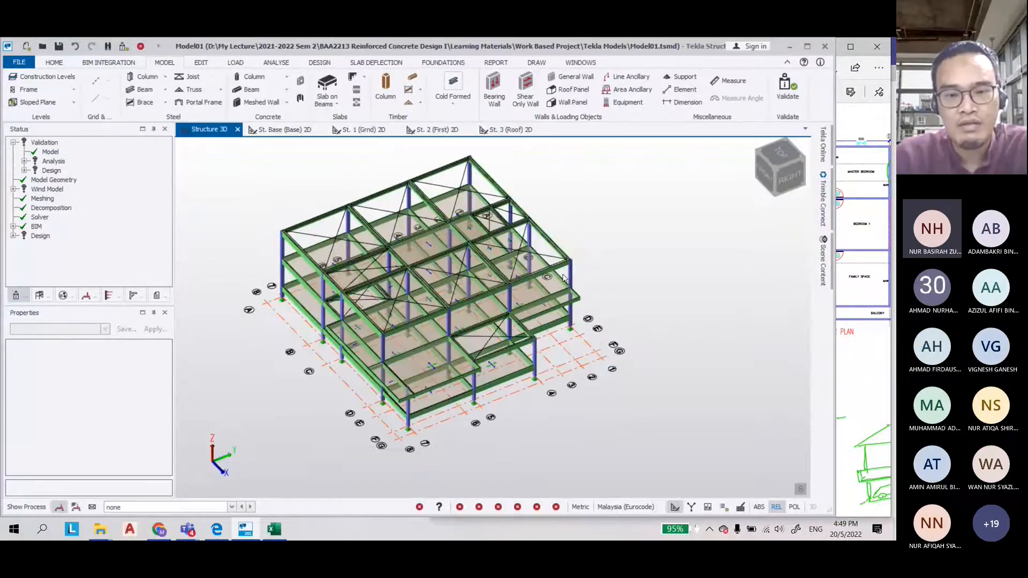
right_click_drag(562, 278, 564, 231)
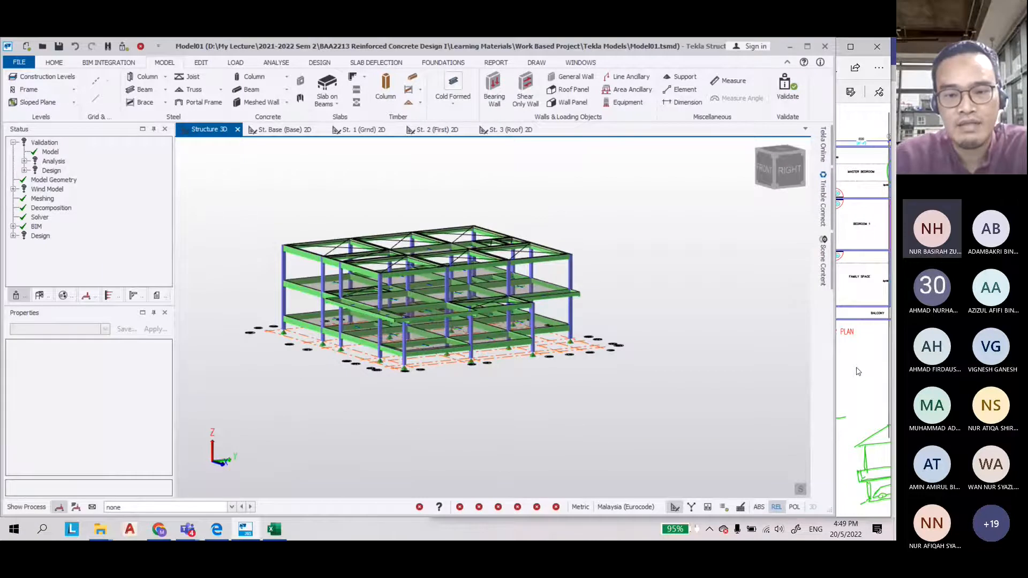
left_click(858, 371)
left_click_drag(431, 292, 88, 292)
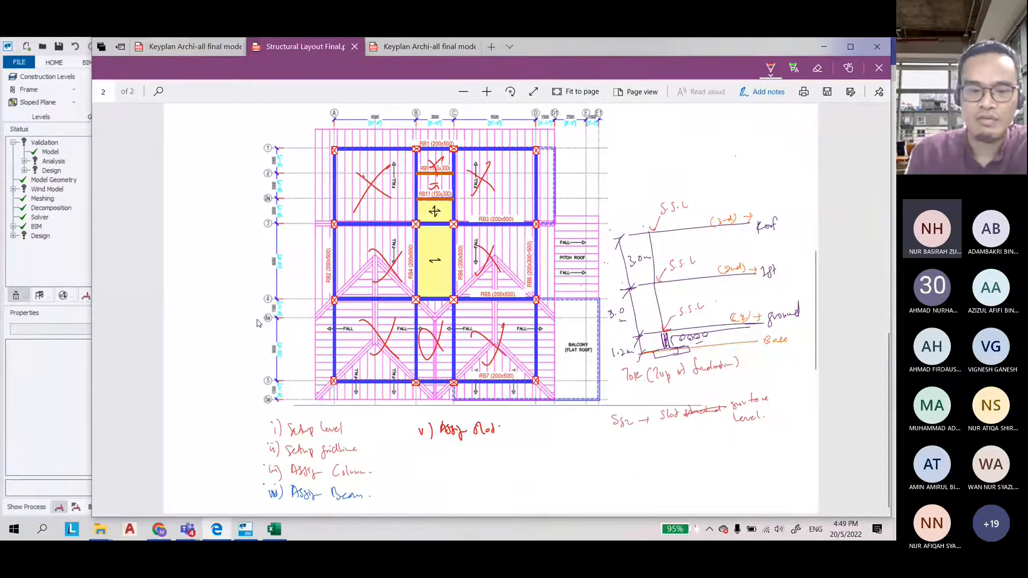
mouse_move(415, 448)
left_mouse_down()
mouse_move(433, 465)
mouse_move(455, 453)
mouse_move(469, 472)
mouse_move(484, 462)
left_mouse_up()
left_click_drag(495, 454, 506, 446)
left_click(513, 456)
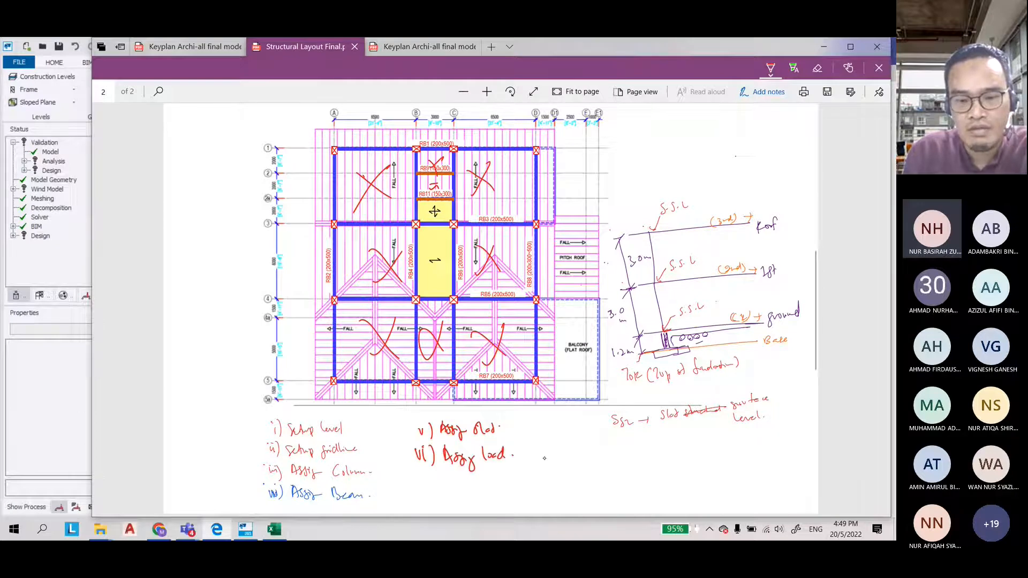
Add a bracket after the load item branching to 'Slab/Beam' and a second entry below it
left_click_drag(512, 455, 527, 445)
mouse_move(530, 442)
left_mouse_down()
mouse_move(566, 432)
mouse_move(566, 448)
left_mouse_up()
left_click_drag(569, 440, 591, 440)
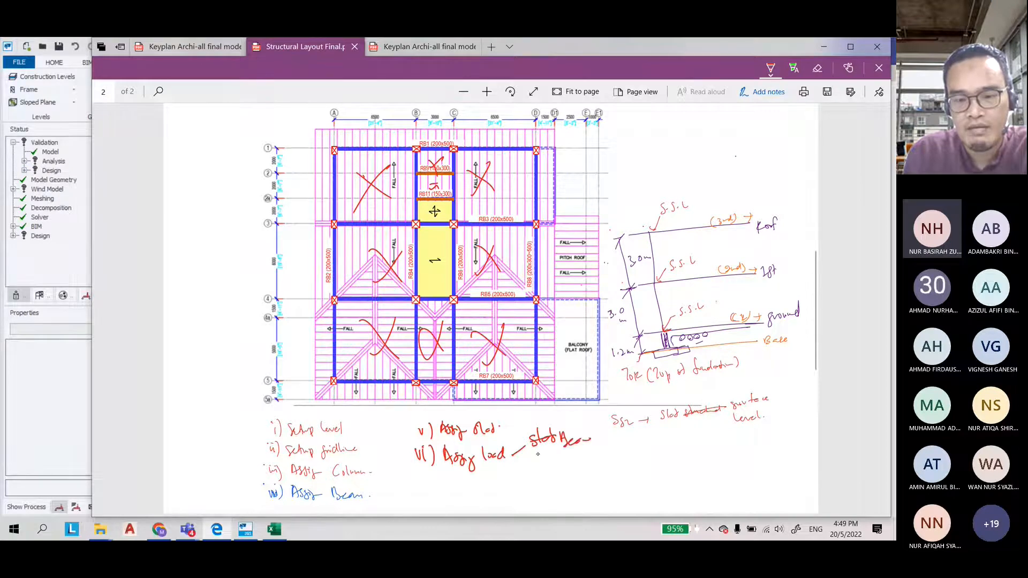
left_click_drag(513, 456, 527, 467)
left_click_drag(535, 461, 551, 474)
left_click_drag(552, 464, 560, 471)
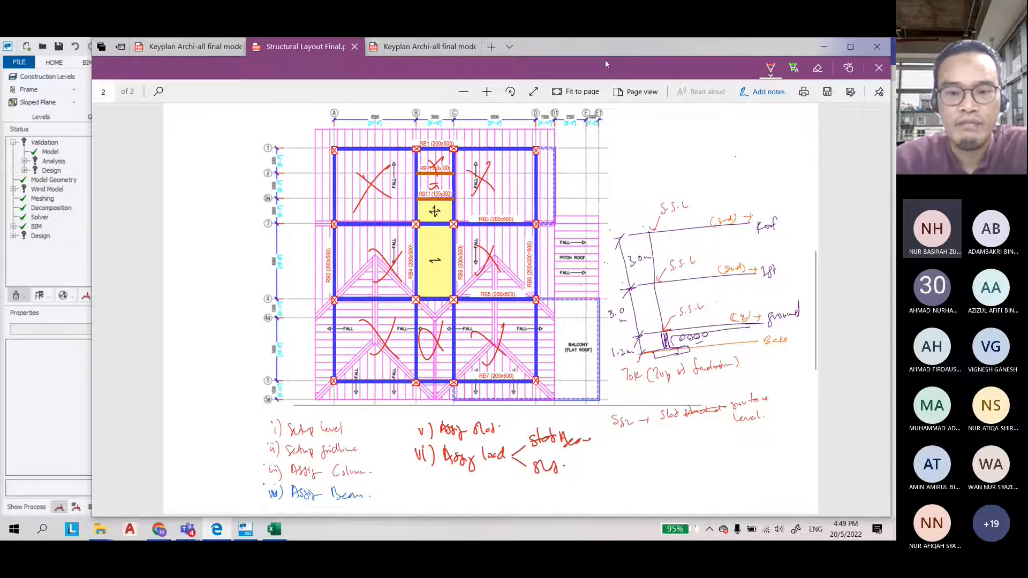
Switch the pen to orange and write 'load → Beam – Gk' beside the layout drawing
left_click_drag(605, 59, 471, 59)
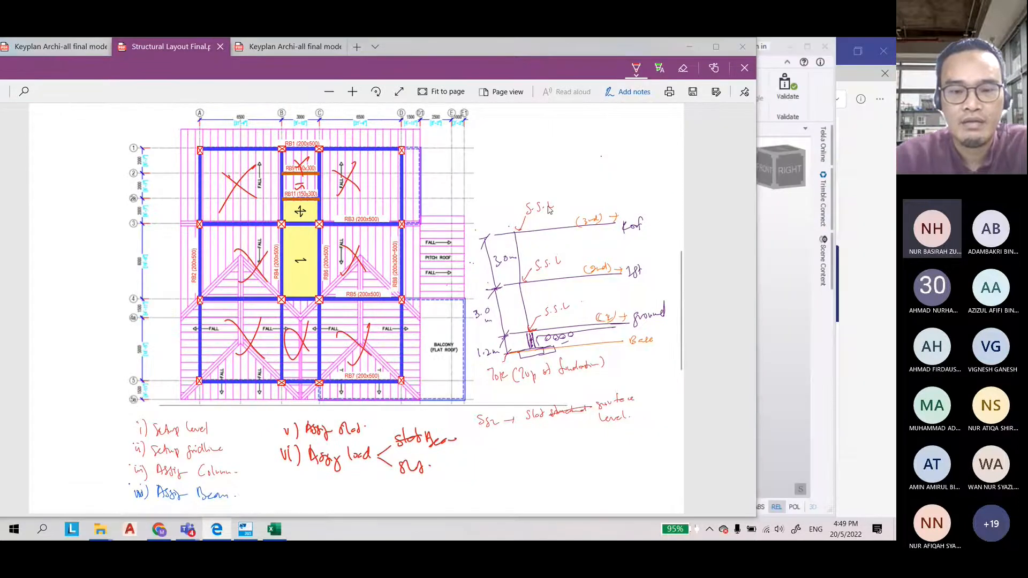
scroll(550, 209, "up", 1)
left_click(636, 69)
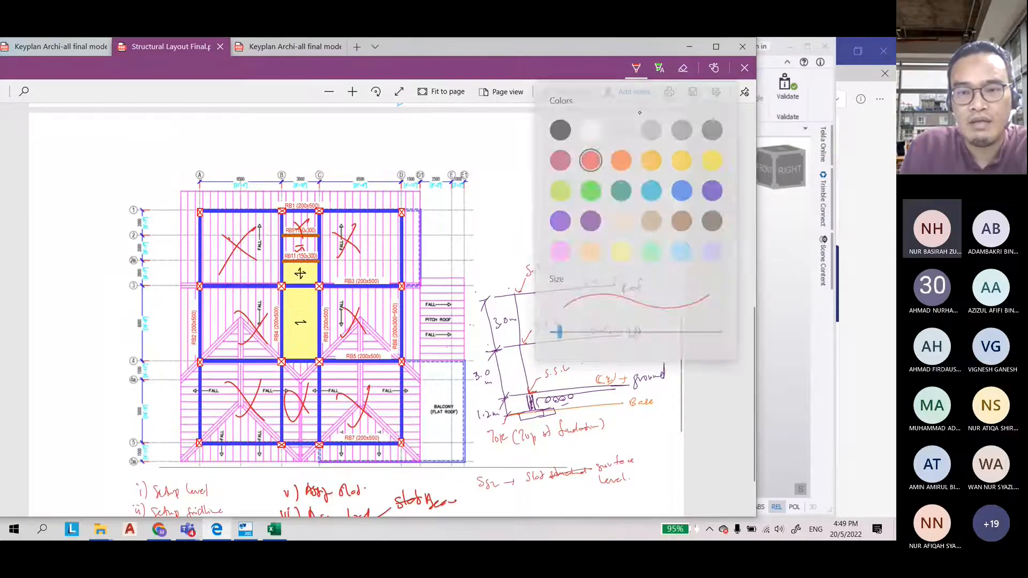
left_click(621, 158)
left_click_drag(494, 140, 494, 158)
left_click_drag(502, 149, 522, 158)
mouse_move(530, 151)
left_mouse_down()
mouse_move(552, 146)
mouse_move(553, 155)
left_mouse_up()
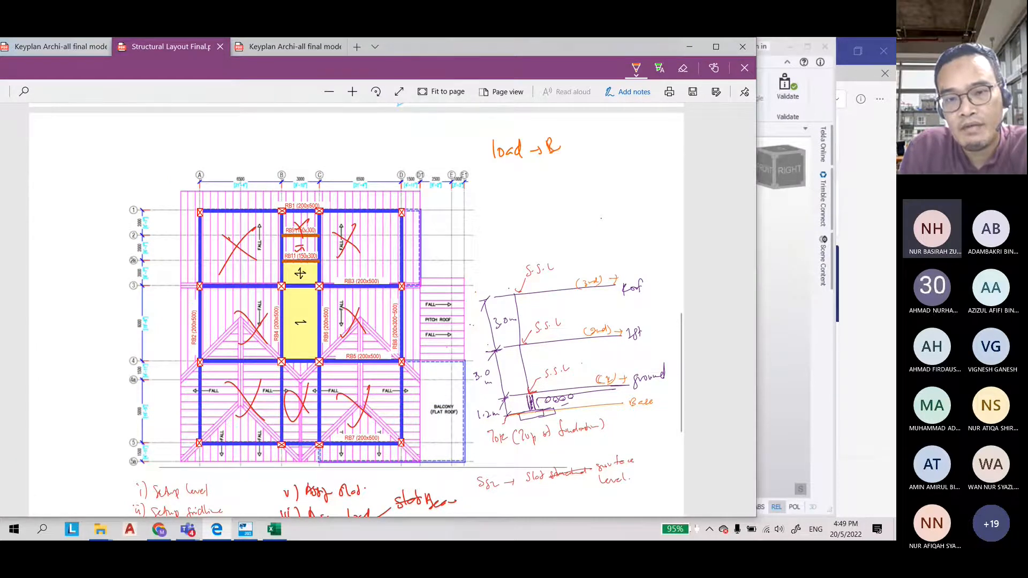
left_click_drag(555, 150, 580, 152)
left_click_drag(589, 148, 599, 147)
left_click_drag(614, 139, 620, 146)
left_click_drag(624, 141, 624, 151)
left_click_drag(627, 144, 627, 152)
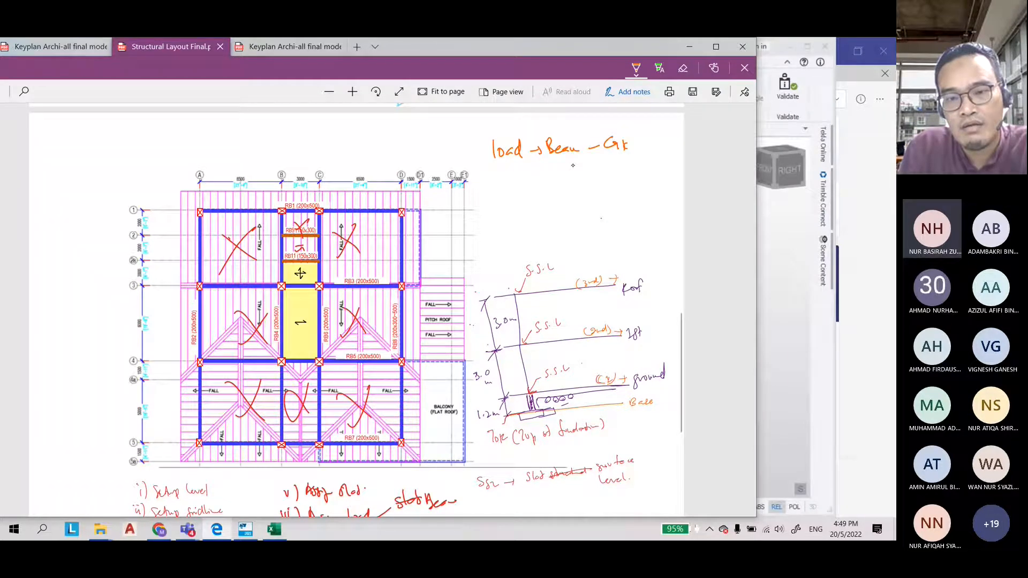
Write '(Brickwall)' beneath the beam load note
left_click_drag(576, 162, 574, 179)
left_click_drag(582, 164, 588, 172)
mouse_move(591, 169)
left_mouse_down()
mouse_move(652, 166)
mouse_move(655, 176)
left_mouse_up()
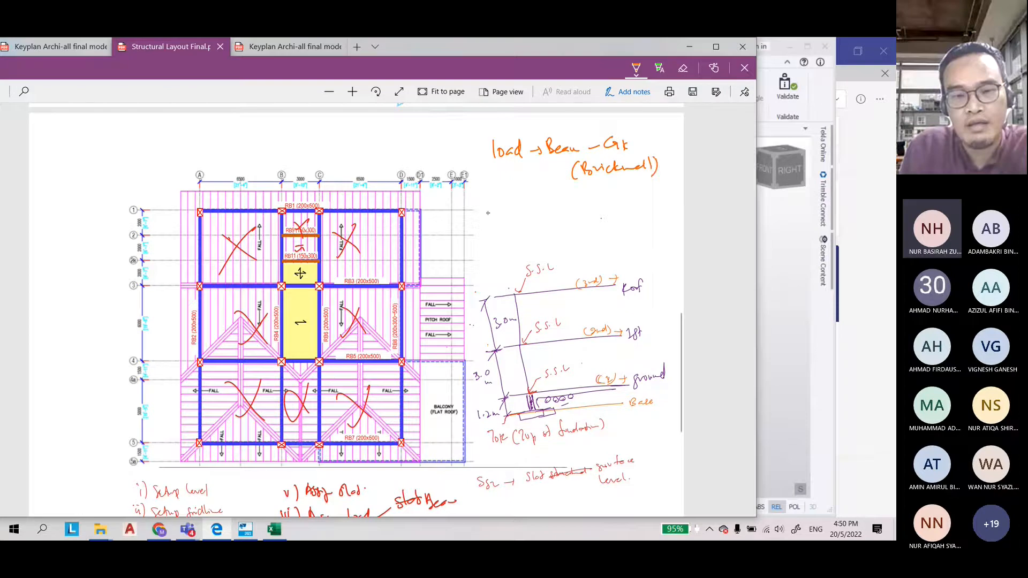
Write 'load – slab' with arrows branching to Gk and Qk below the beam note
left_click_drag(485, 212, 510, 220)
left_click_drag(527, 213, 563, 220)
mouse_move(572, 217)
left_mouse_down()
mouse_move(621, 210)
mouse_move(592, 236)
left_mouse_up()
left_click_drag(605, 228, 610, 242)
left_click_drag(612, 234, 617, 243)
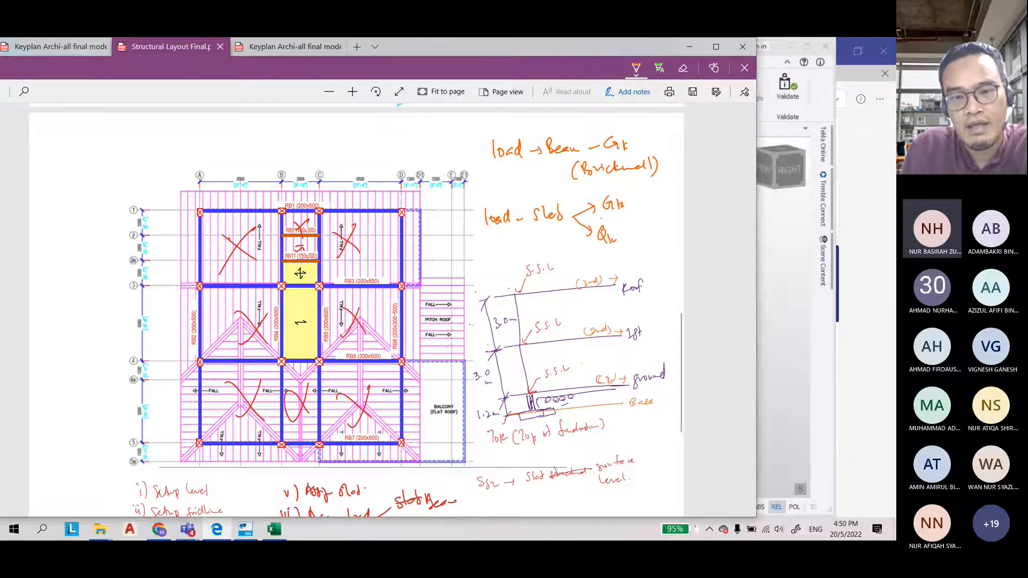
Switch the pen to green and brace the slab Gk and Qk as 'Area load'
left_click(636, 68)
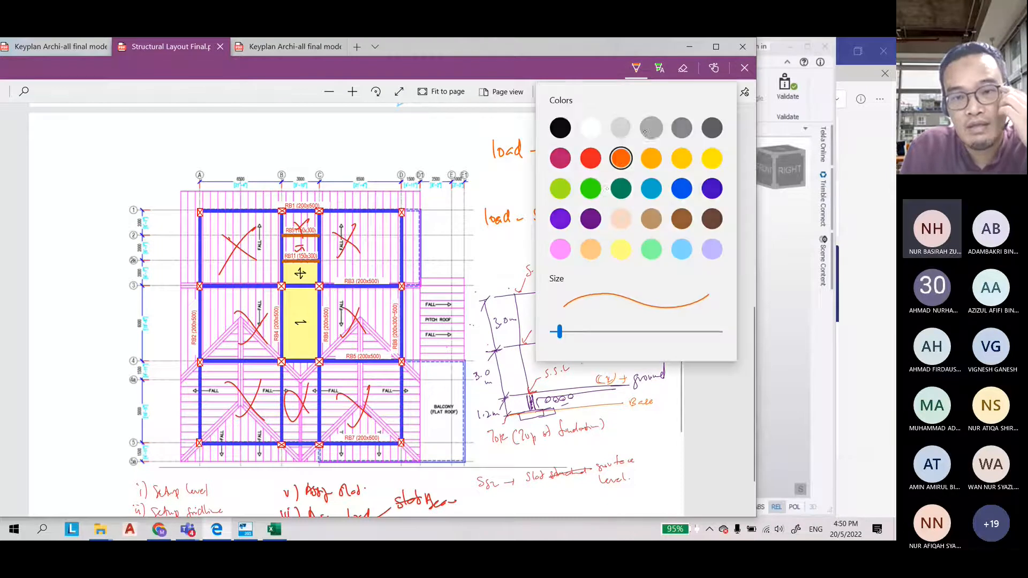
left_click(591, 188)
left_click(621, 193)
mouse_move(625, 196)
left_mouse_down()
mouse_move(637, 206)
mouse_move(635, 250)
mouse_move(649, 222)
mouse_move(668, 221)
left_mouse_up()
mouse_move(645, 236)
left_mouse_down()
mouse_move(645, 249)
mouse_move(659, 247)
left_mouse_up()
left_click_drag(663, 240, 669, 246)
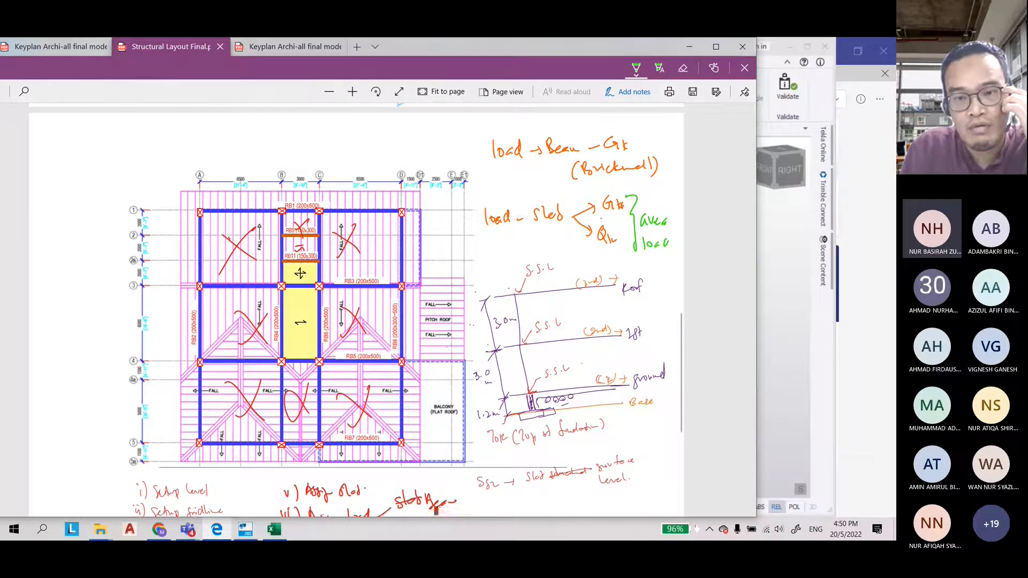
Label the beam Gk load as 'UDL'
left_click_drag(634, 138, 648, 134)
left_click_drag(651, 126, 658, 128)
left_click_drag(659, 127, 674, 136)
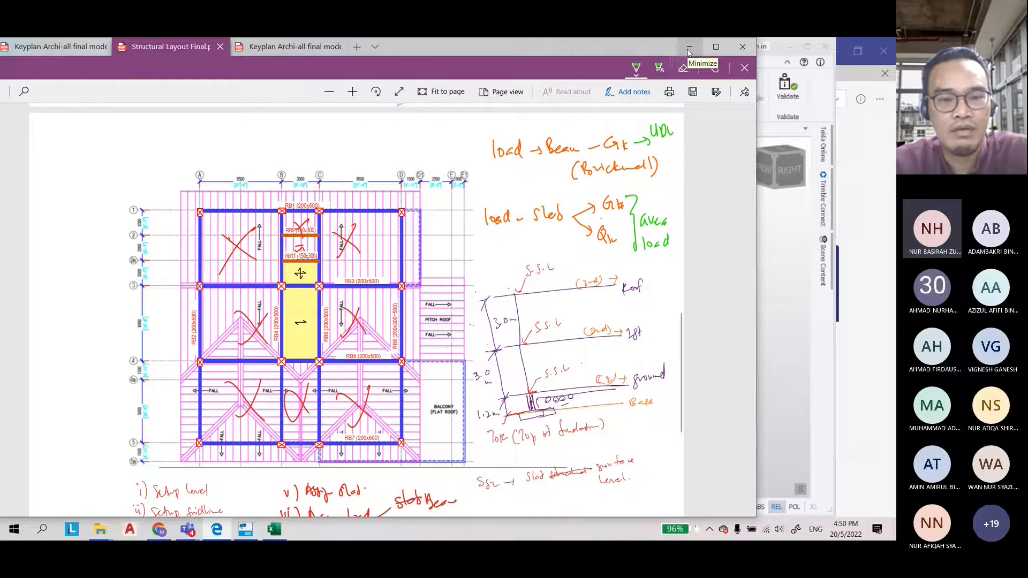
Examine the ground and first floor plans in the architectural keyplan PDF beside the model
left_click(295, 47)
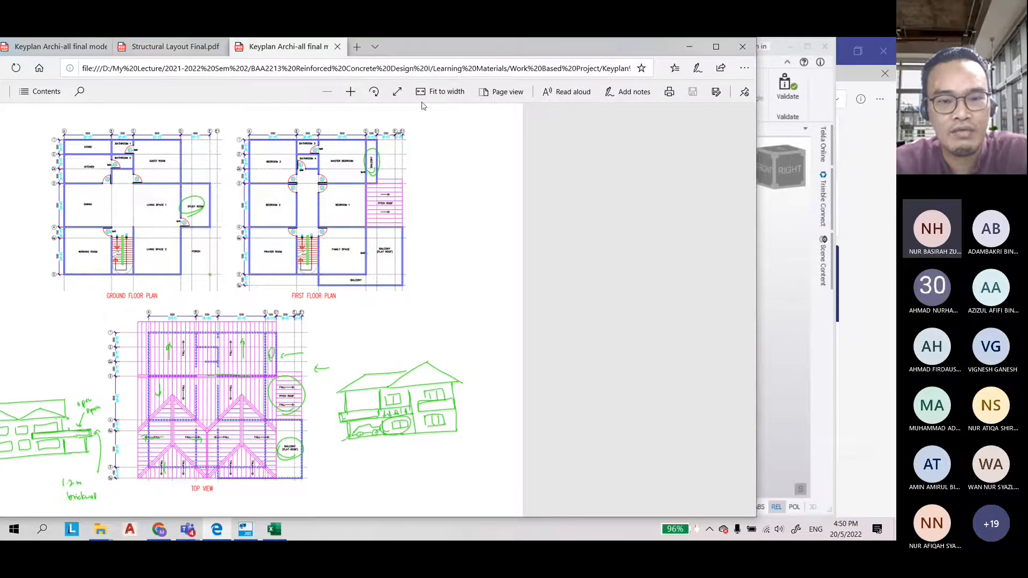
scroll(723, 284, "up", 6, "ctrl")
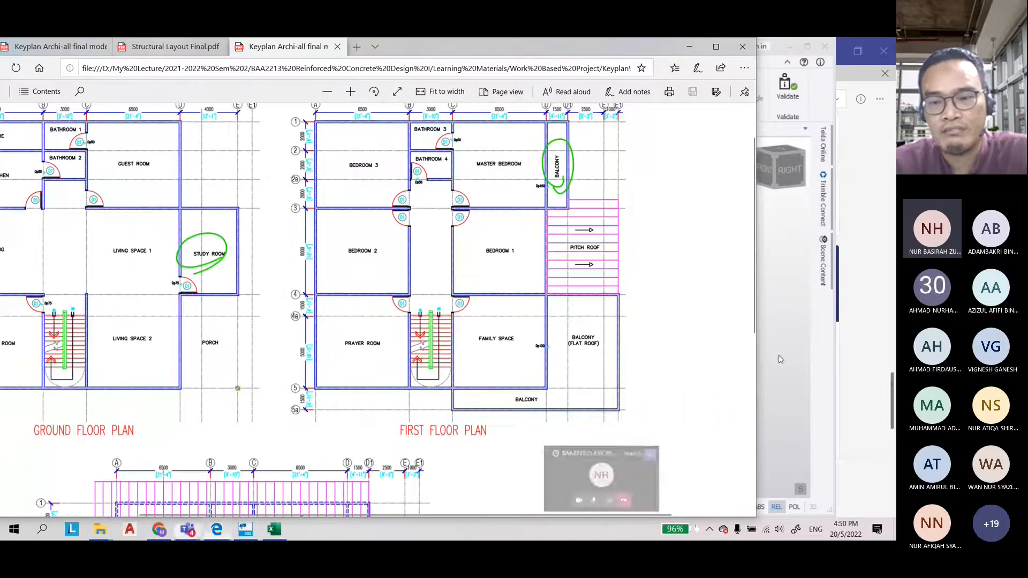
left_click_drag(757, 329, 385, 326)
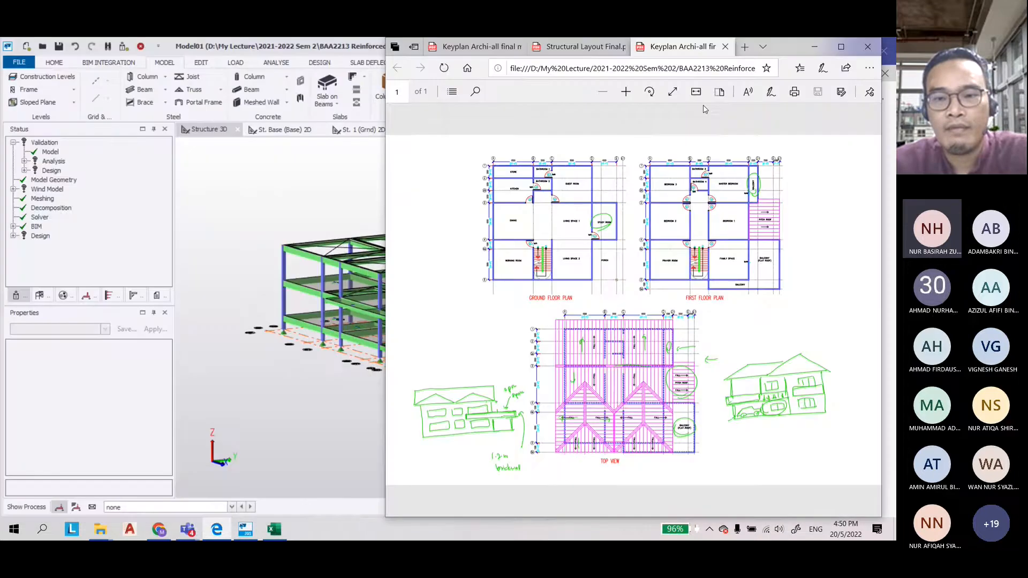
left_click(627, 92)
left_click(627, 93)
left_click(627, 92)
scroll(626, 291, "up", 3)
left_click_drag(682, 513, 517, 514)
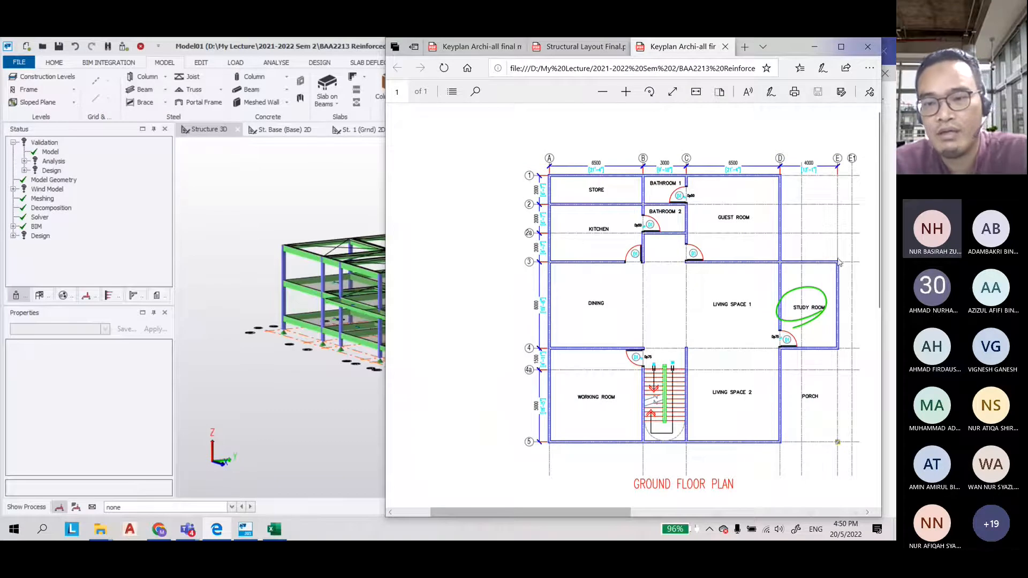
left_click_drag(383, 294, 492, 295)
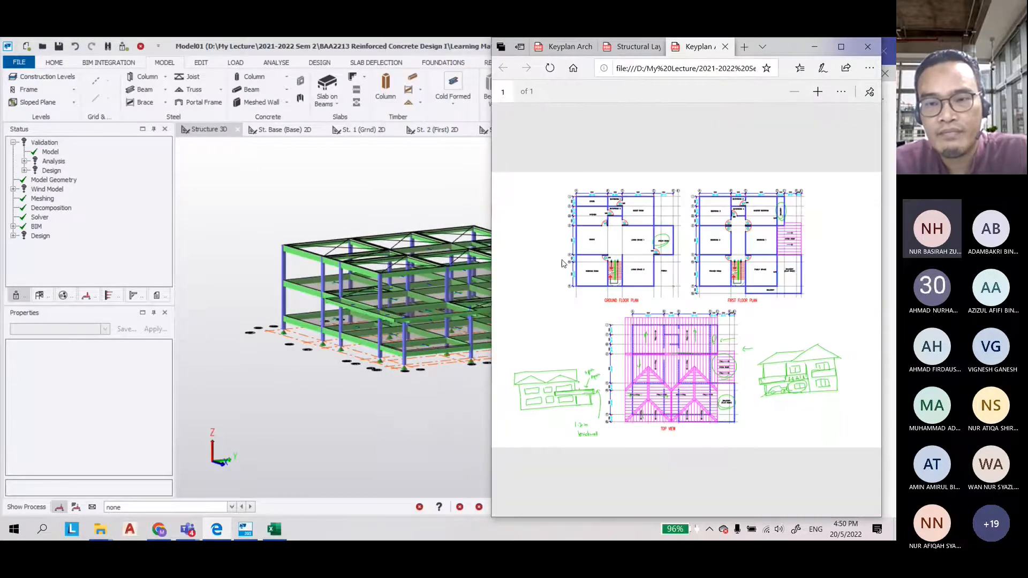
left_click(817, 92)
left_click(823, 94)
scroll(595, 269, "up", 3)
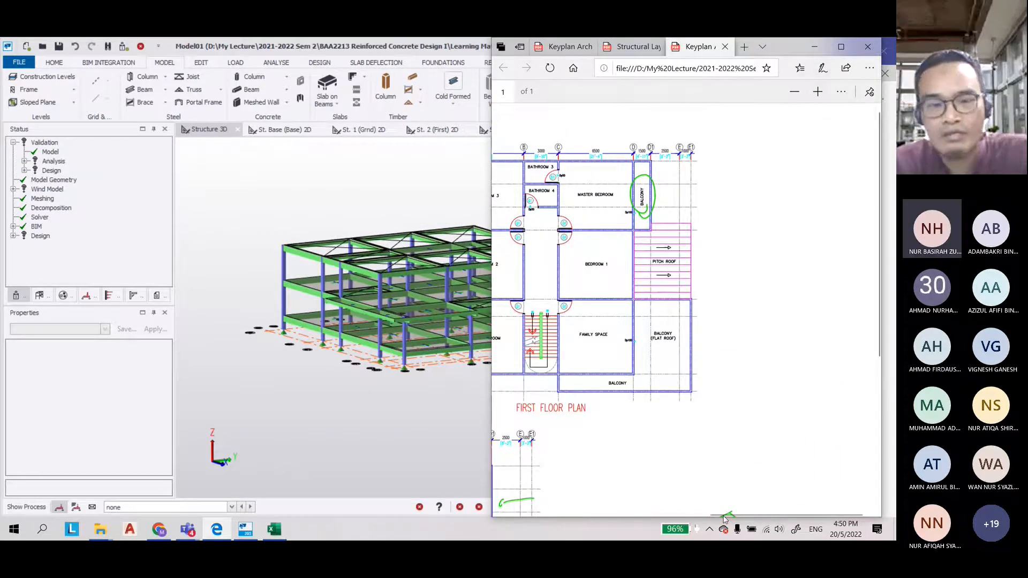
left_click_drag(724, 513, 543, 513)
Open the St. 1 (Grnd) 2D view and set the current load case to 2 Dead
left_click(246, 201)
left_click(364, 130)
scroll(560, 273, "up", 2)
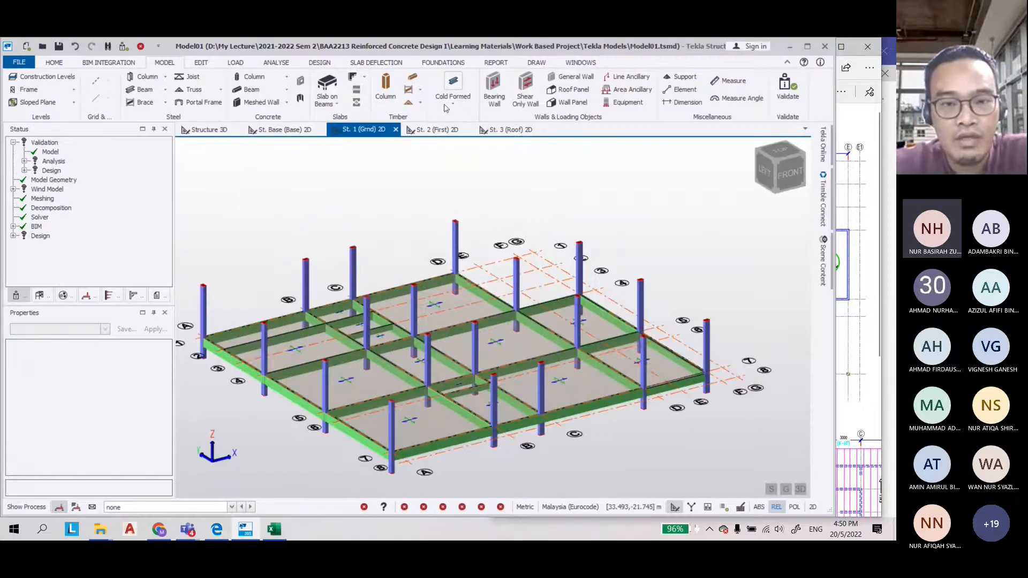
left_click(231, 507)
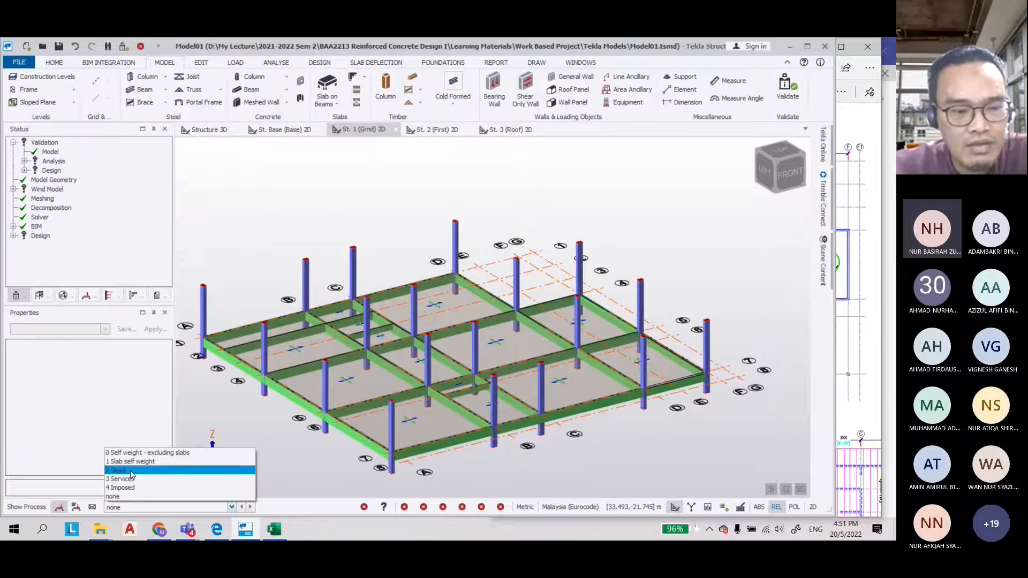
left_click(131, 473)
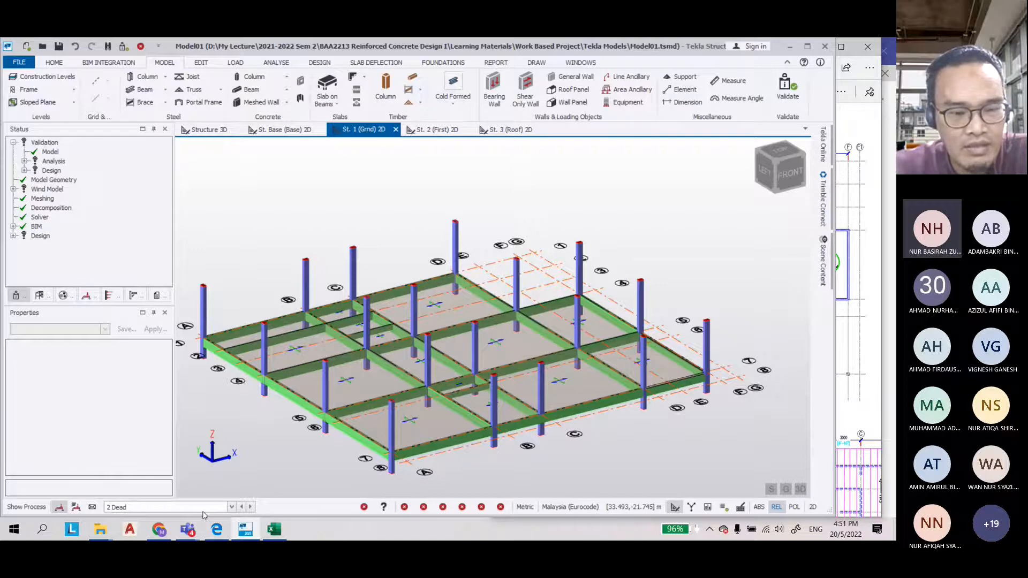
left_click(232, 507)
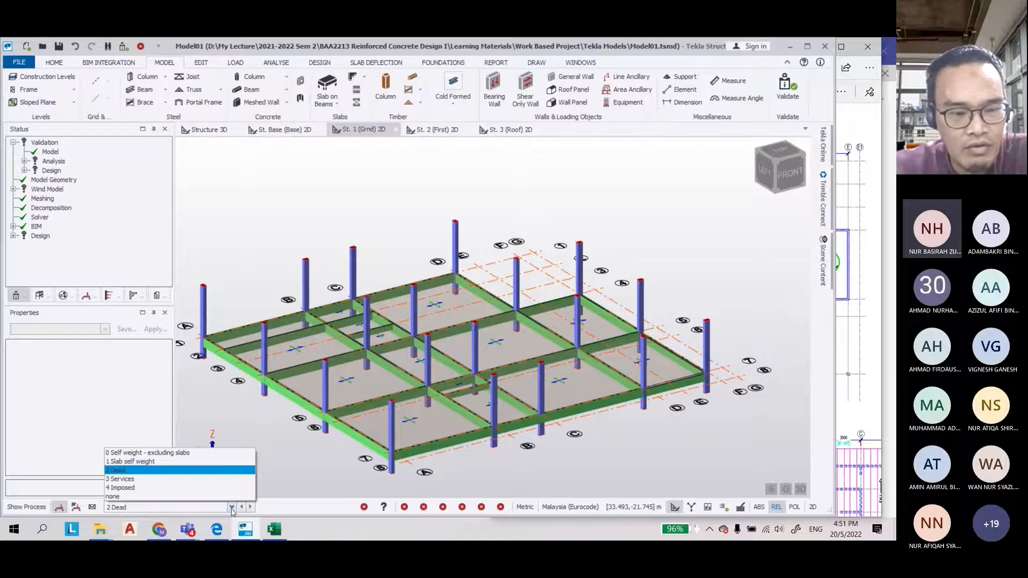
left_click(178, 472)
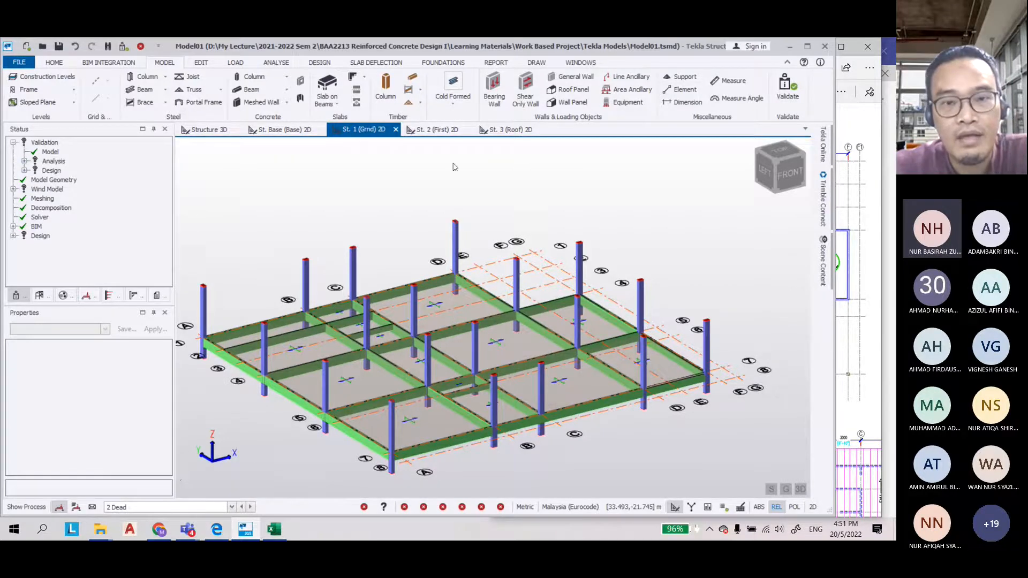
Start a Full UDL member load and open its Load value in the properties
left_click(200, 63)
left_click(235, 63)
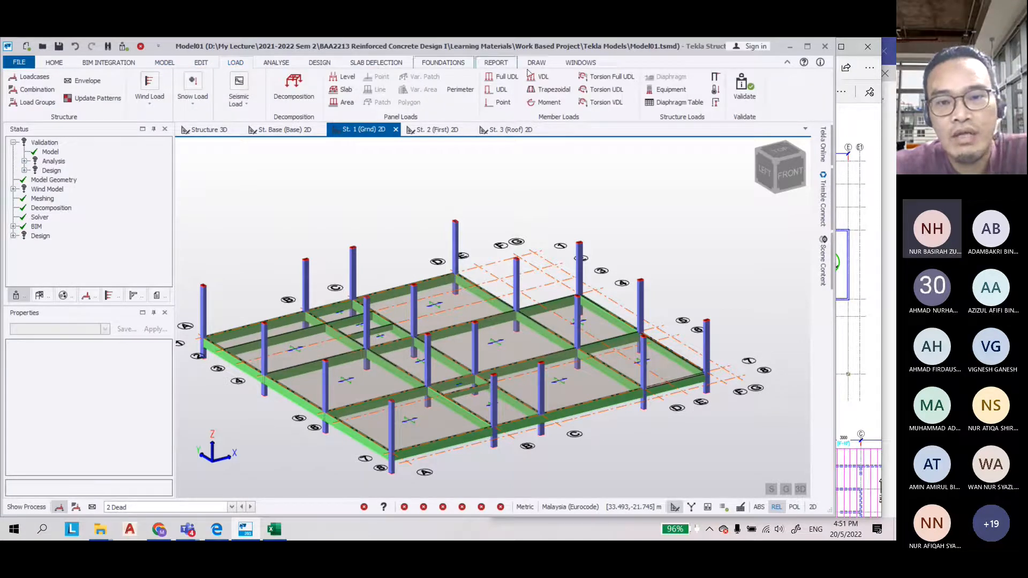
left_click(498, 78)
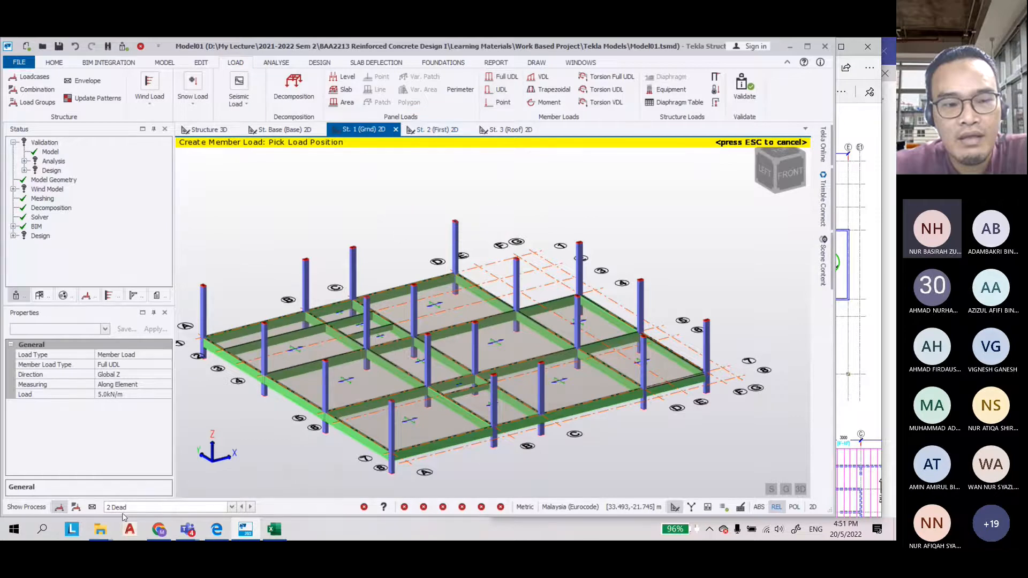
left_click(101, 395)
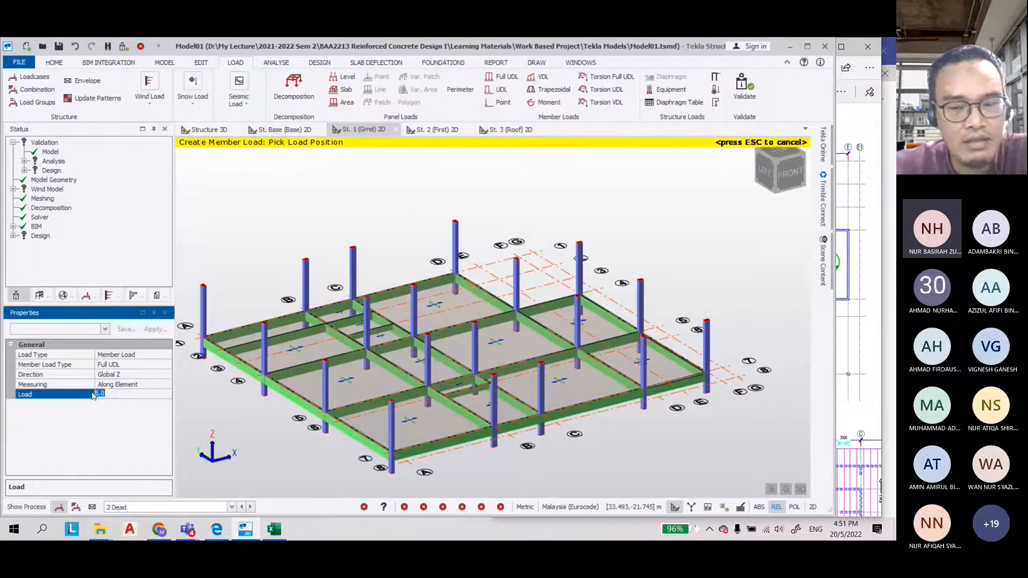
Zoom into the keyplan PDF and sketch a storey diagram of one vertical line with three level lines
left_click(849, 115)
scroll(540, 316, "down", 3)
scroll(538, 310, "down", 1)
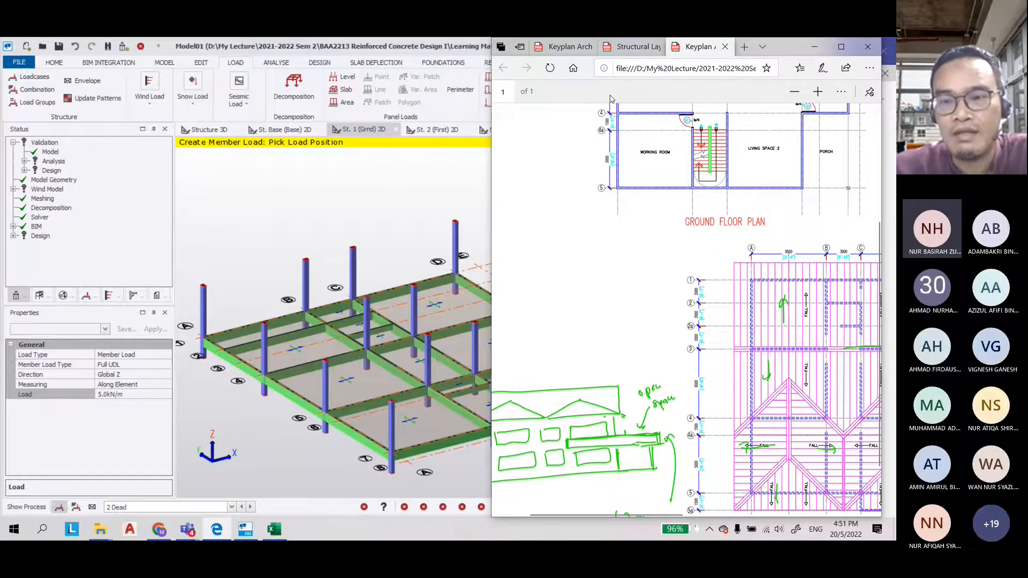
scroll(612, 102, "up", 1)
left_click(818, 92)
scroll(698, 179, "down", 4)
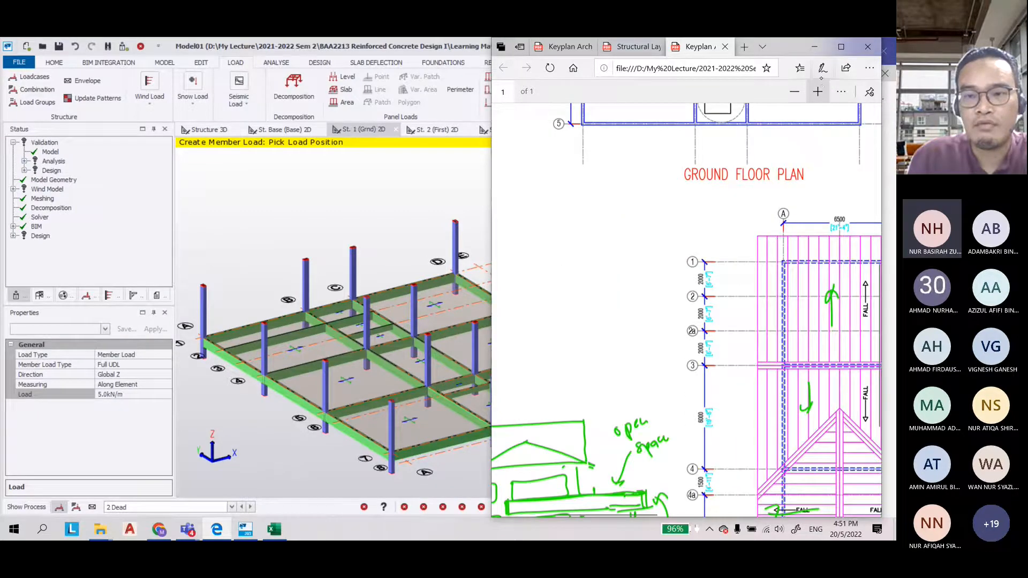
left_click(818, 91)
left_click(823, 68)
left_click_drag(550, 384, 636, 377)
left_click_drag(540, 322, 556, 436)
left_click_drag(550, 393, 557, 452)
left_click_drag(542, 324, 624, 309)
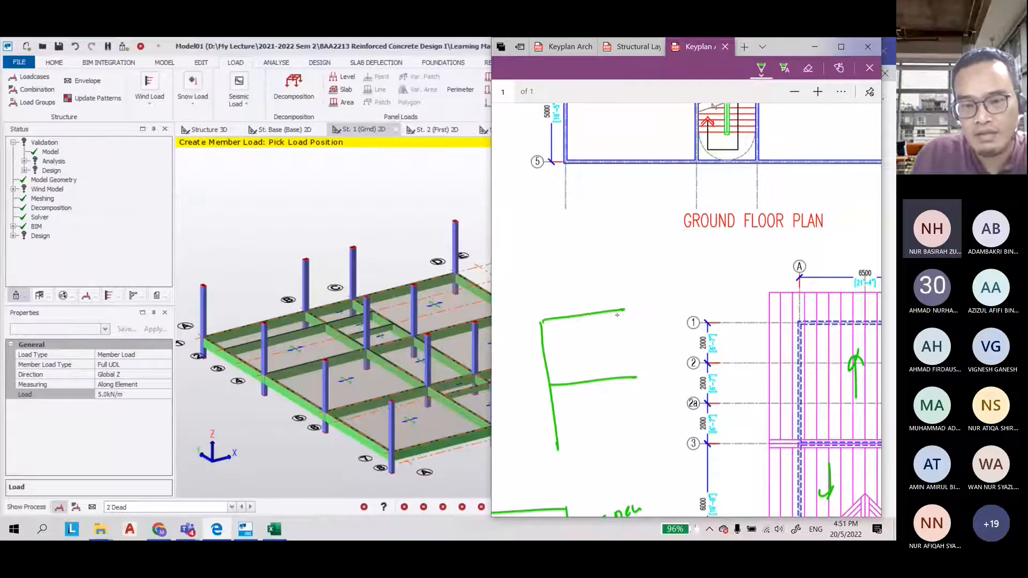
left_click_drag(556, 453, 619, 445)
left_click_drag(558, 451, 563, 476)
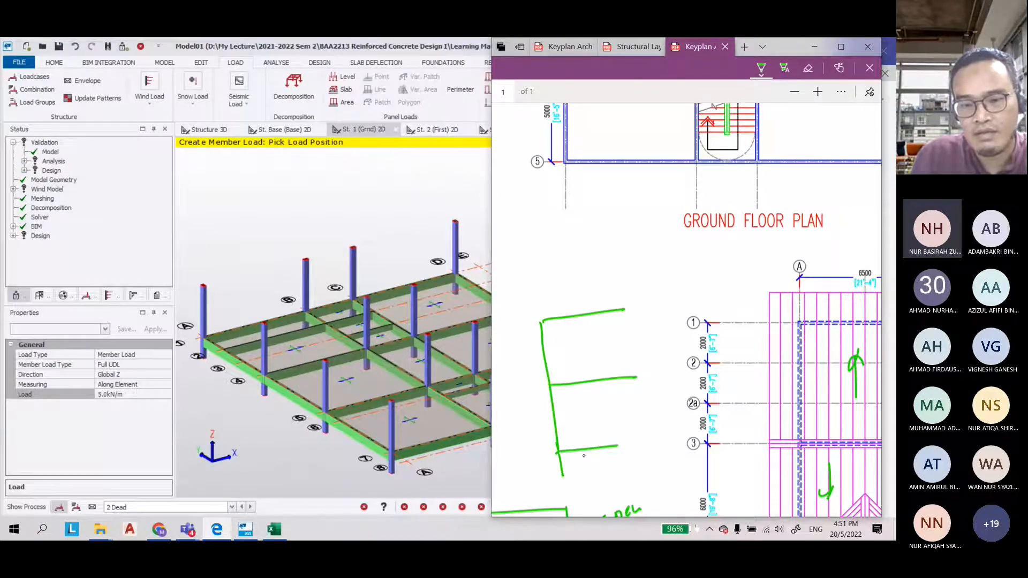
Label the three level lines Roof, 1st and Gr
left_click_drag(629, 301, 665, 288)
mouse_move(644, 362)
left_mouse_down()
mouse_move(650, 377)
mouse_move(668, 362)
left_mouse_up()
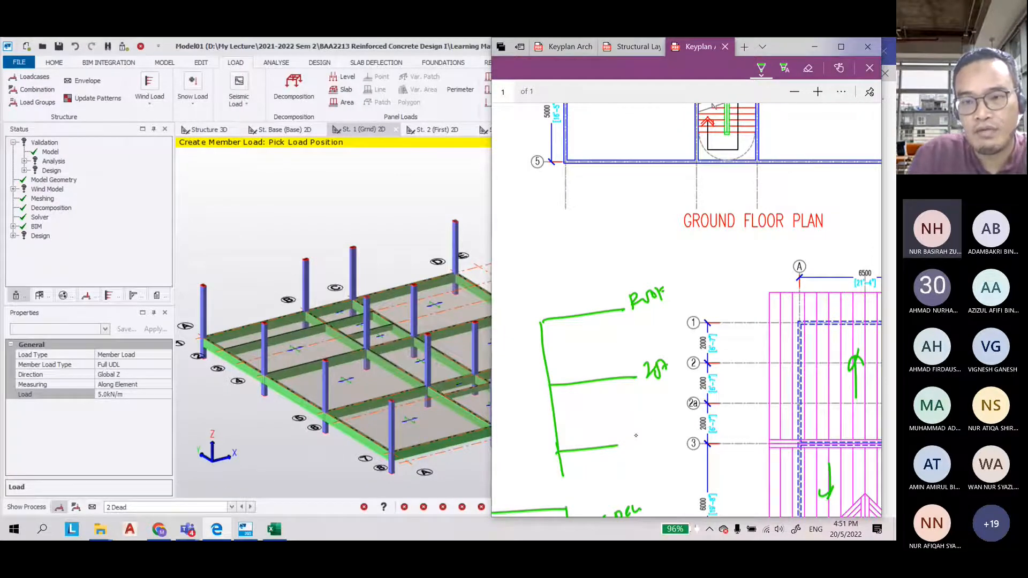
left_click_drag(643, 434, 642, 446)
left_click_drag(646, 444, 656, 438)
Switch to orange ink and mark 3000 between each pair of levels with a bracket
left_click(761, 67)
left_click(716, 156)
mouse_move(514, 325)
left_mouse_down()
mouse_move(529, 391)
mouse_move(519, 323)
left_mouse_up()
mouse_move(496, 364)
left_mouse_down()
mouse_move(500, 375)
mouse_move(515, 354)
left_mouse_up()
mouse_move(528, 394)
left_mouse_down()
mouse_move(547, 453)
mouse_move(504, 445)
left_mouse_up()
left_click_drag(511, 434, 518, 437)
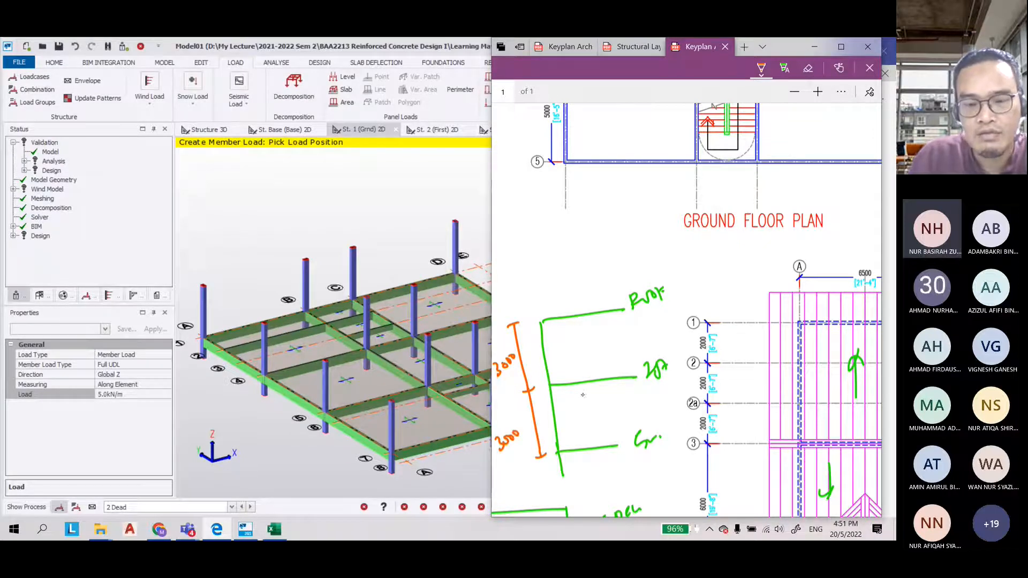
Annotate the storey diagram with an upward clear-height arrow labelled Clear height and a note about the load from brick walls
mouse_move(572, 401)
left_mouse_down()
mouse_move(581, 447)
mouse_move(574, 398)
mouse_move(599, 426)
left_mouse_up()
mouse_move(603, 408)
left_mouse_down()
mouse_move(613, 423)
mouse_move(665, 401)
mouse_move(694, 412)
left_mouse_up()
left_click_drag(693, 398, 682, 413)
mouse_move(705, 388)
left_mouse_down()
mouse_move(700, 401)
mouse_move(729, 382)
left_mouse_up()
left_click_drag(735, 393, 746, 377)
left_click_drag(744, 390, 754, 383)
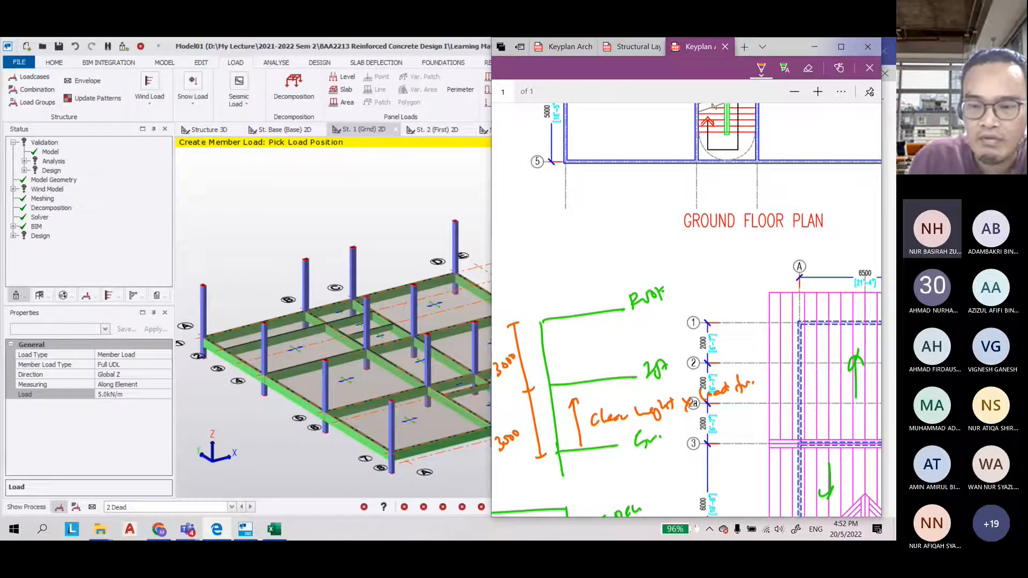
left_click_drag(721, 419, 740, 408)
left_click_drag(741, 412, 760, 403)
left_click_drag(759, 406, 786, 397)
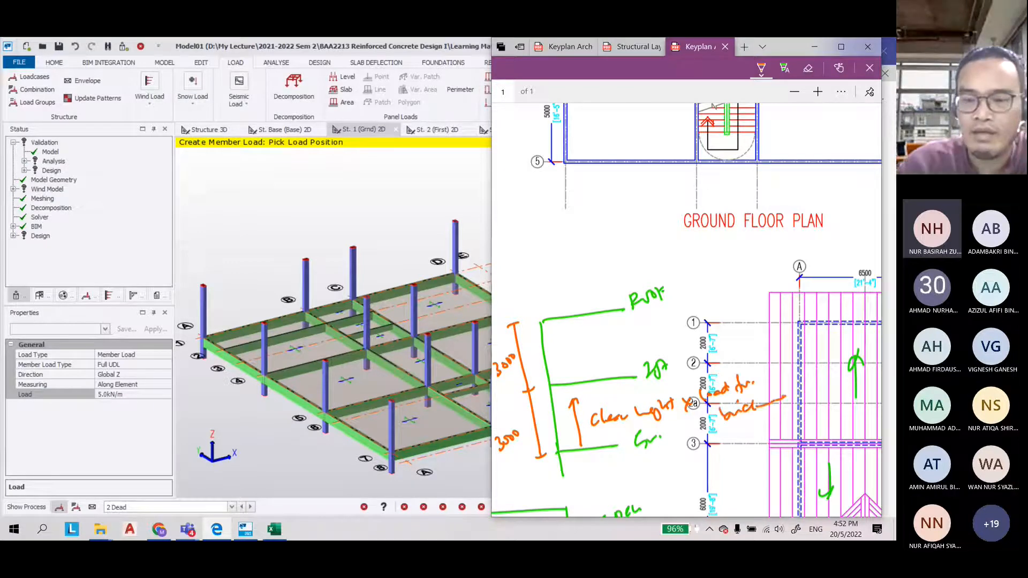
Switch to red ink, write 3.0 kN/m² and sketch a brick wall between the Gr and 1st levels
scroll(653, 190, "down", 3)
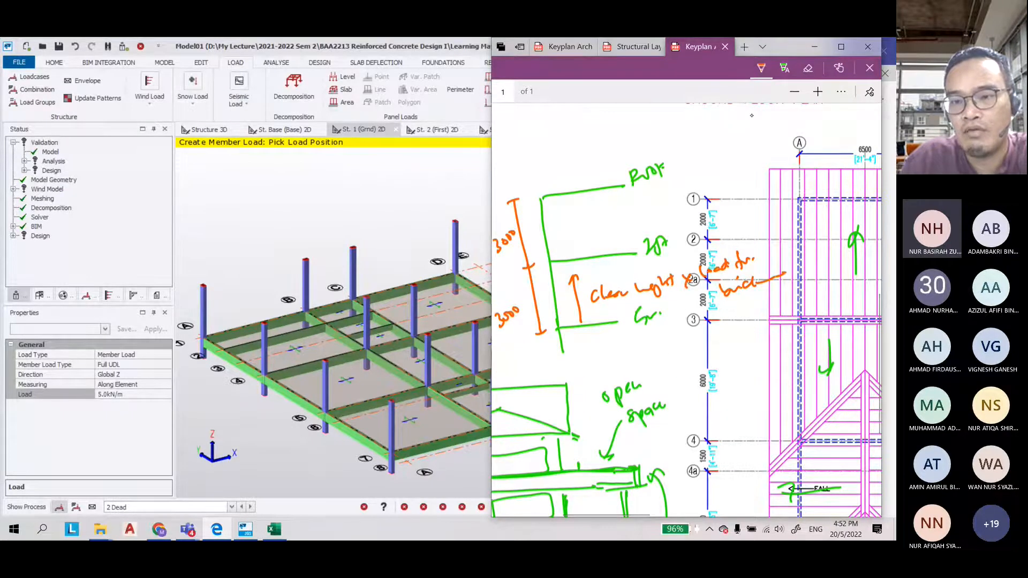
left_click(761, 68)
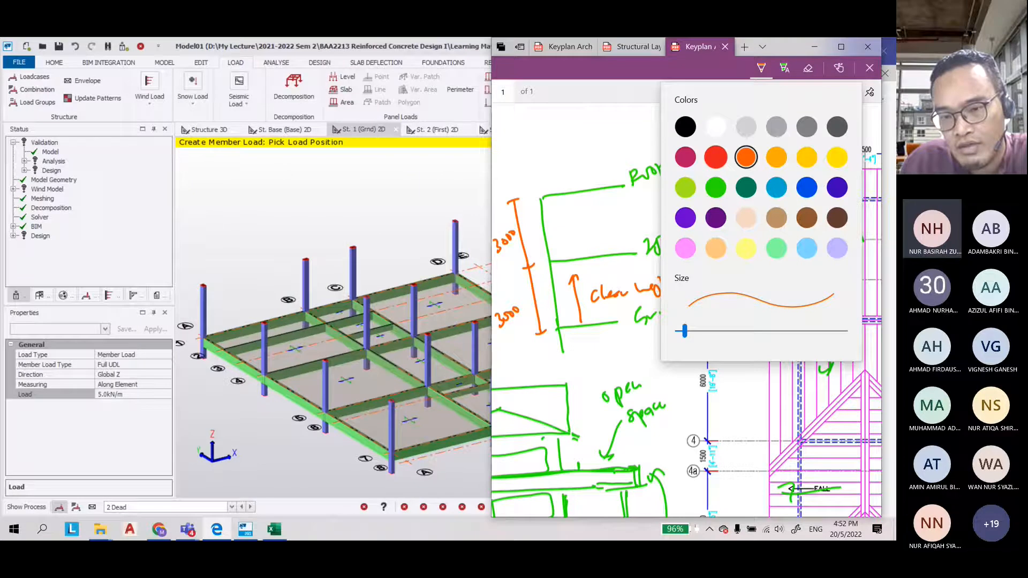
left_click(641, 353)
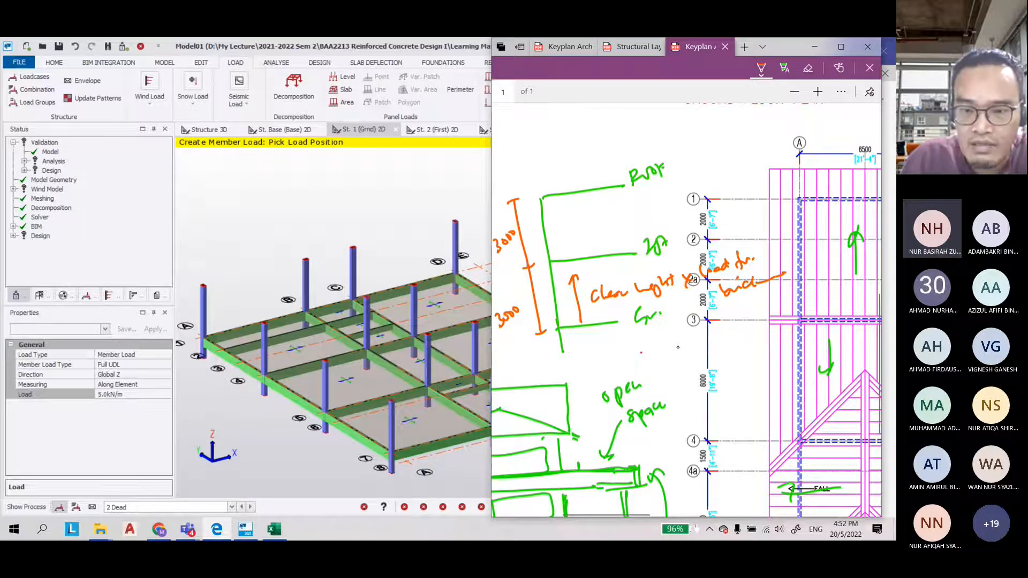
left_click_drag(648, 343, 650, 361)
left_click(665, 354)
mouse_move(679, 342)
left_mouse_down()
mouse_move(698, 353)
mouse_move(710, 341)
mouse_move(710, 359)
mouse_move(732, 347)
left_mouse_up()
left_click_drag(737, 333, 743, 337)
mouse_move(566, 301)
left_mouse_down()
mouse_move(570, 324)
mouse_move(590, 319)
mouse_move(567, 302)
mouse_move(564, 279)
left_mouse_up()
mouse_move(562, 280)
left_mouse_down()
mouse_move(583, 278)
mouse_move(585, 298)
mouse_move(562, 265)
mouse_move(581, 261)
left_mouse_up()
left_click_drag(581, 261, 583, 283)
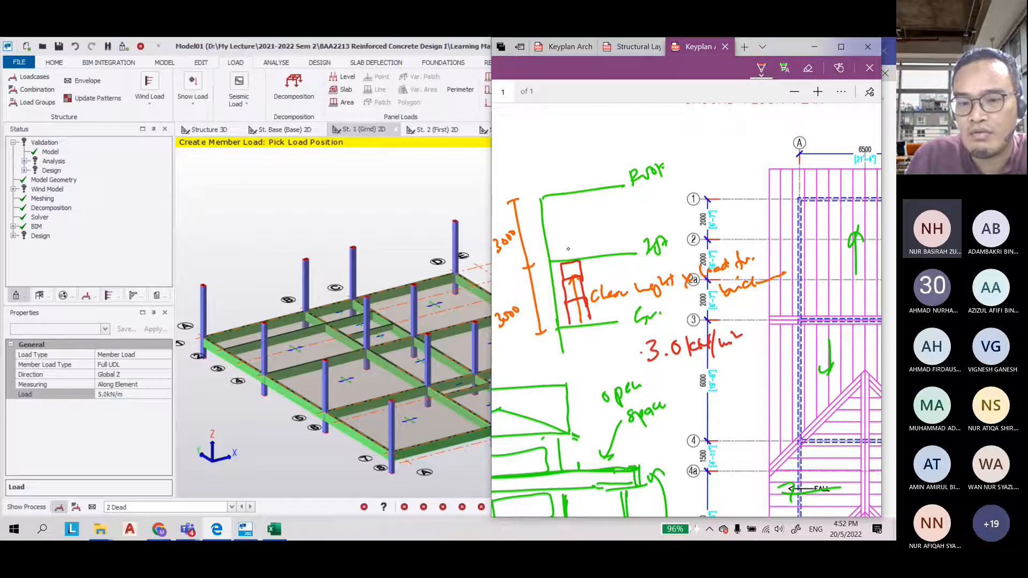
left_click_drag(522, 268, 534, 265)
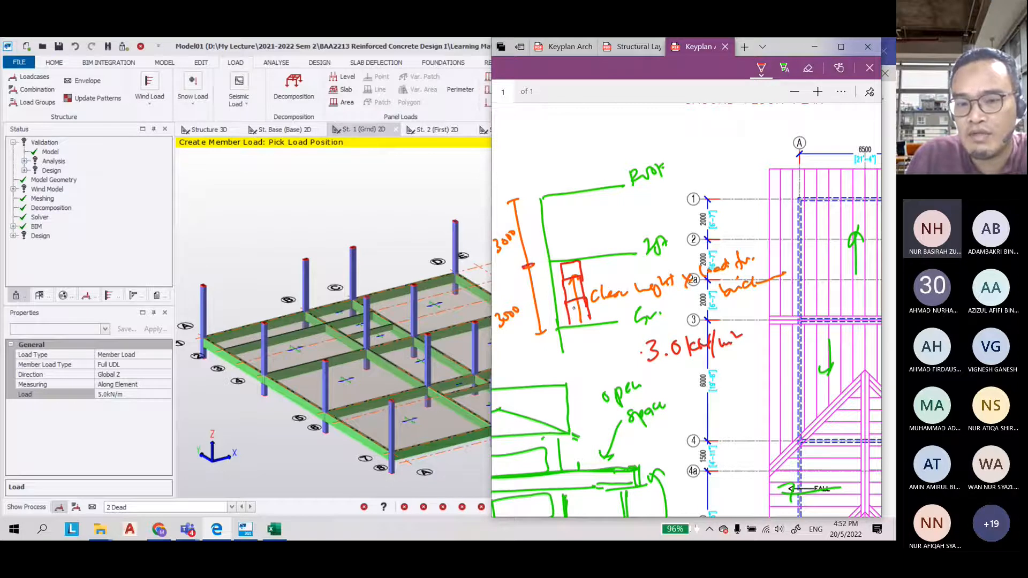
Switch to light blue ink and draw a hatched beam over the wall, marking its depth as 500
left_click(761, 68)
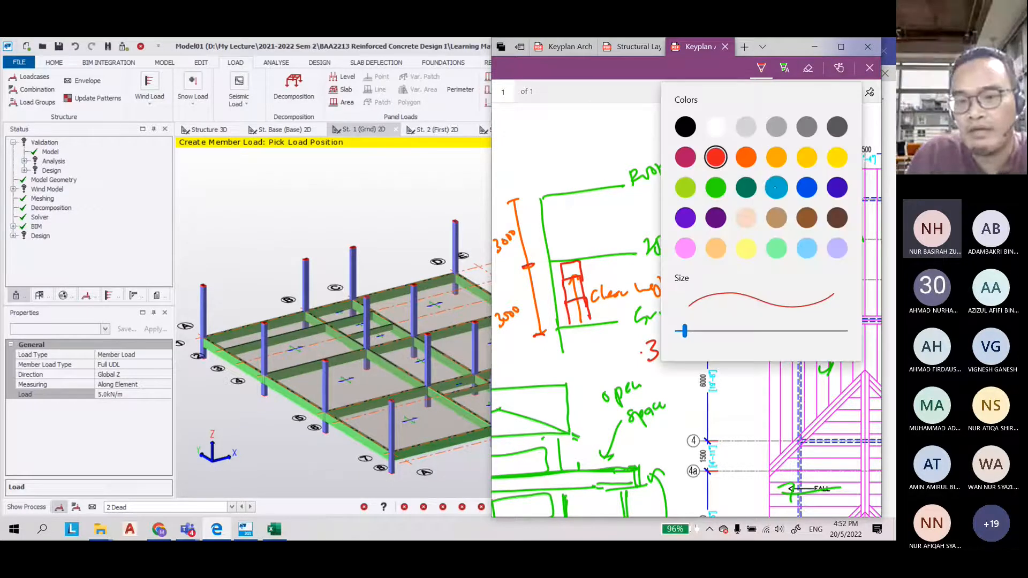
left_click(776, 187)
left_click_drag(561, 276, 626, 267)
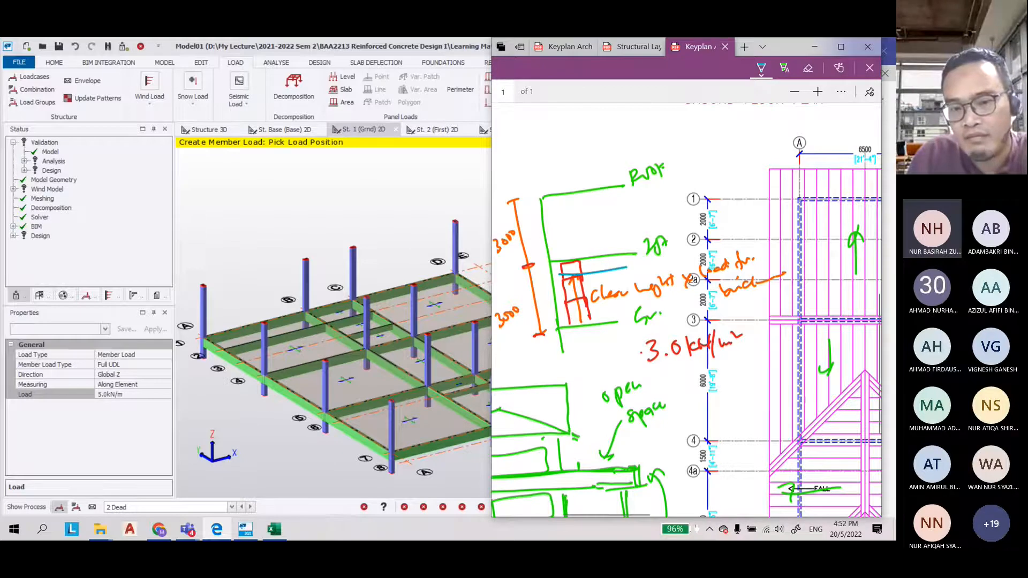
left_click_drag(560, 276, 627, 266)
left_click_drag(572, 262, 564, 273)
left_click_drag(578, 262, 571, 272)
mouse_move(585, 261)
left_mouse_down()
mouse_move(579, 271)
mouse_move(593, 267)
left_mouse_up()
left_click_drag(609, 256, 601, 267)
mouse_move(618, 255)
left_mouse_down()
mouse_move(613, 265)
mouse_move(612, 247)
left_mouse_up()
left_click_drag(614, 286, 614, 273)
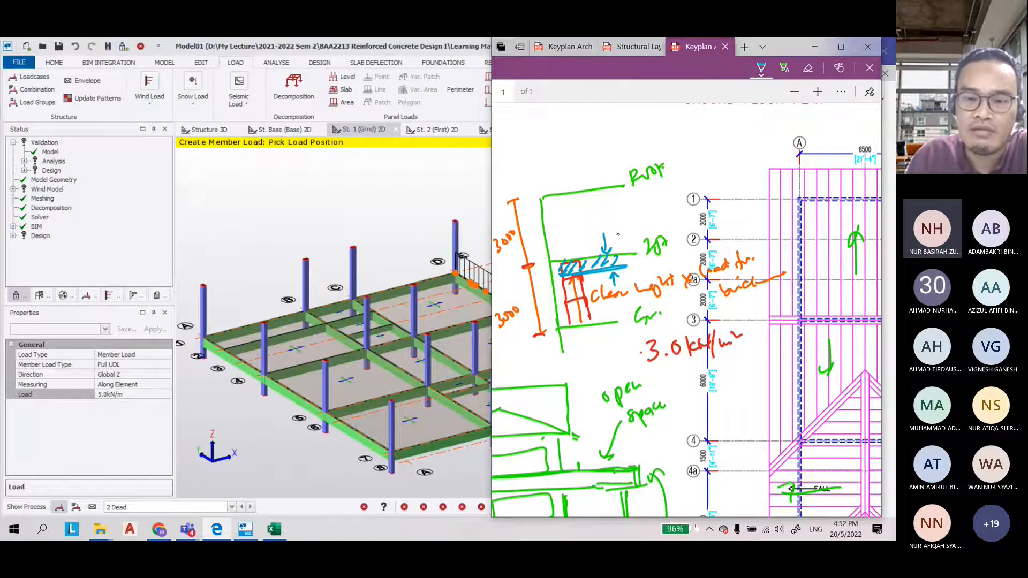
left_click_drag(611, 221, 635, 219)
left_click_drag(604, 303, 641, 296)
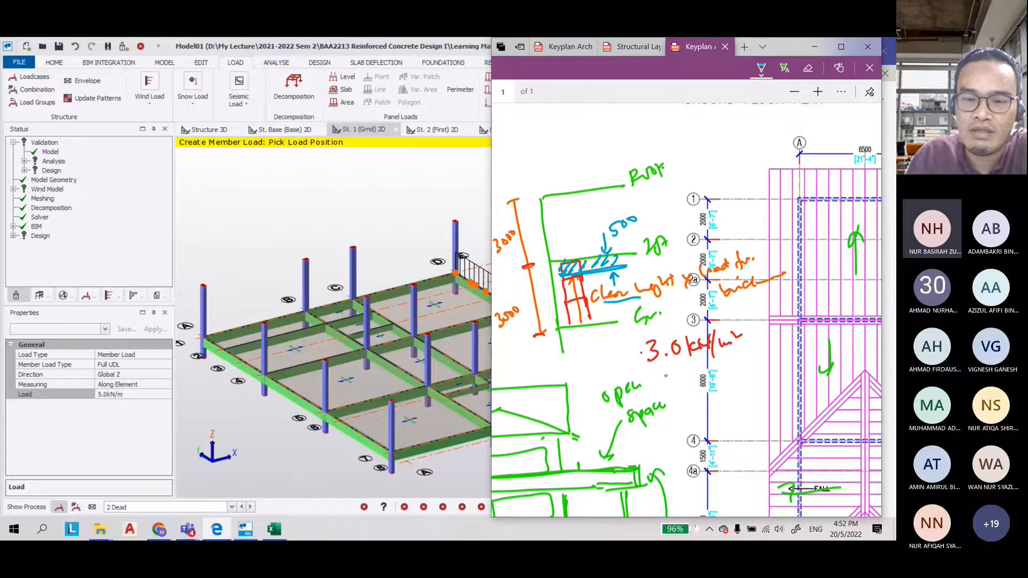
Switch to dark blue ink and write the wall height calculation 3000 − 500 = 2.5 m
left_click(763, 69)
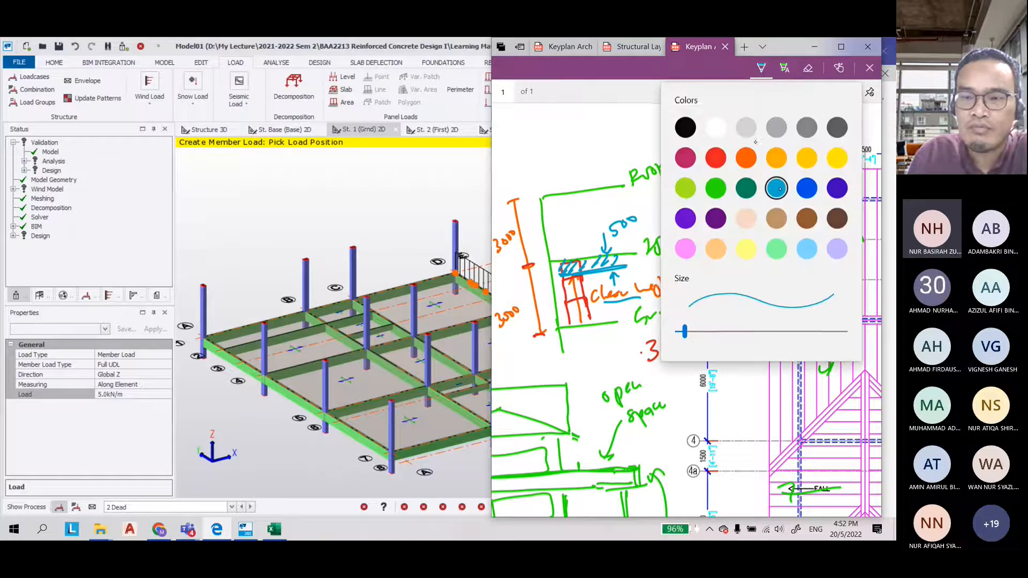
left_click(807, 187)
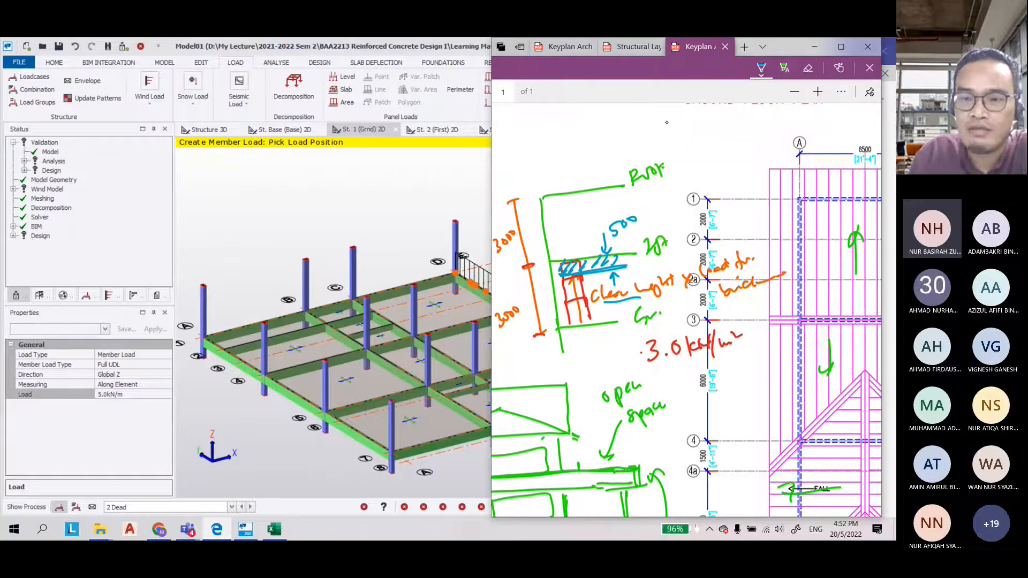
left_click_drag(667, 122, 706, 126)
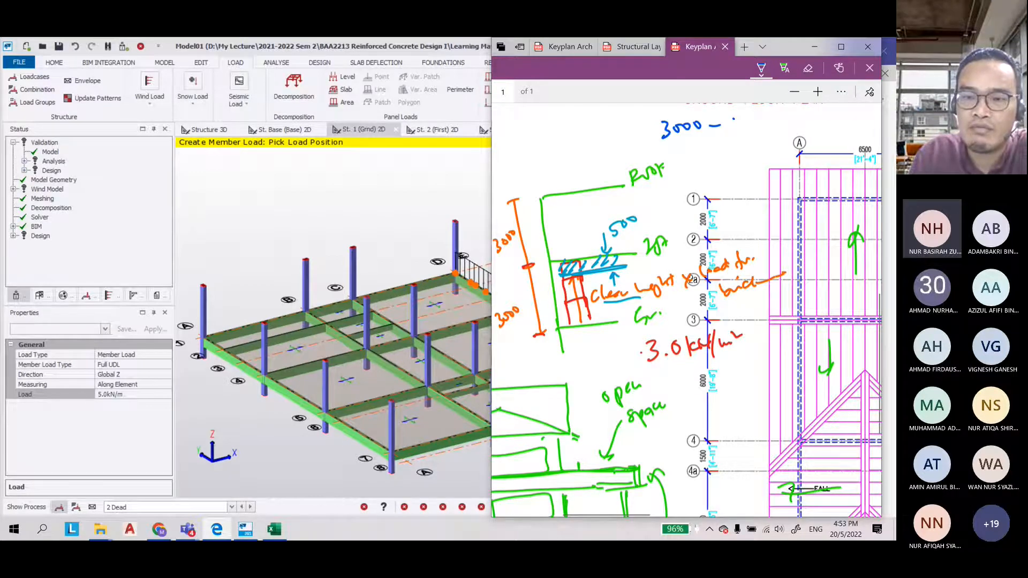
left_click_drag(734, 119, 762, 117)
left_click_drag(684, 157, 688, 160)
left_click_drag(699, 152, 708, 160)
left_click(716, 156)
left_click_drag(724, 143, 723, 155)
left_click_drag(740, 147, 756, 150)
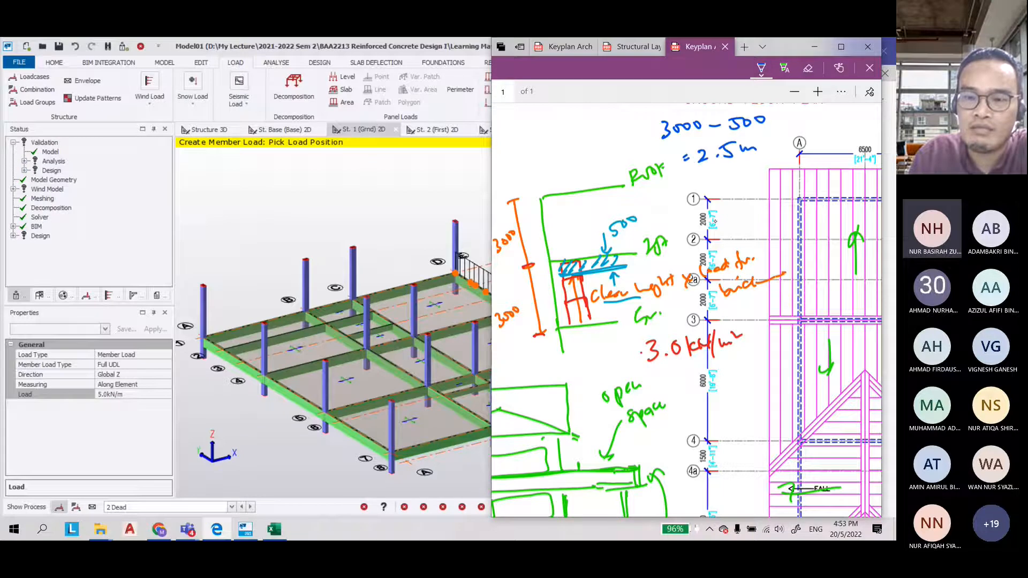
Write the wall load calculation 2.5 × 3 = 7.5 kN/m beside the floor plan
left_click_drag(721, 213, 745, 219)
left_click_drag(723, 228, 730, 236)
left_click_drag(740, 224, 743, 236)
mouse_move(718, 247)
left_mouse_down()
mouse_move(770, 239)
mouse_move(763, 261)
left_mouse_up()
mouse_move(798, 233)
left_mouse_down()
mouse_move(783, 253)
mouse_move(851, 230)
left_mouse_up()
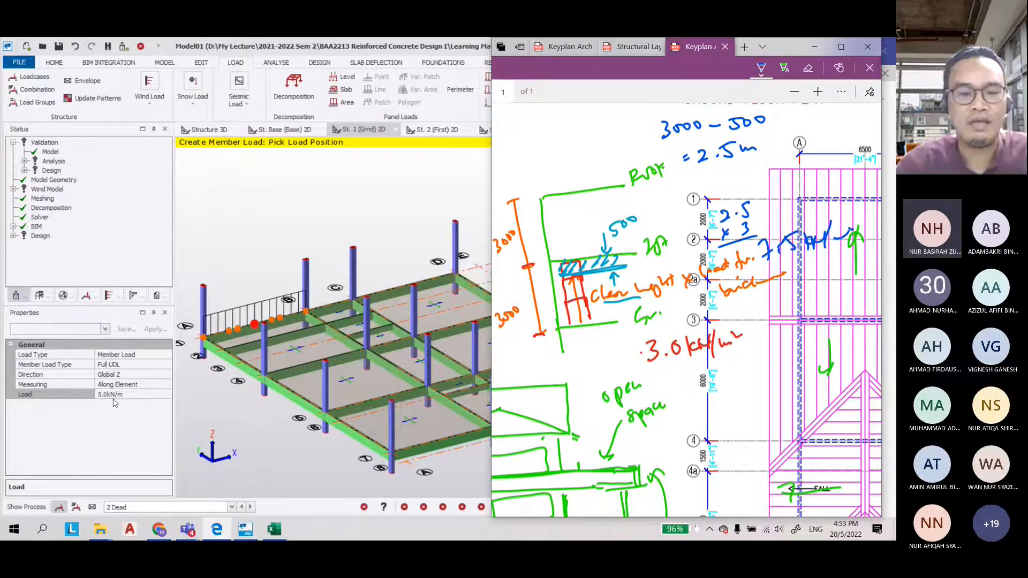
Set the member load value to 7.5 kN/m
left_click(79, 396)
type("7.5")
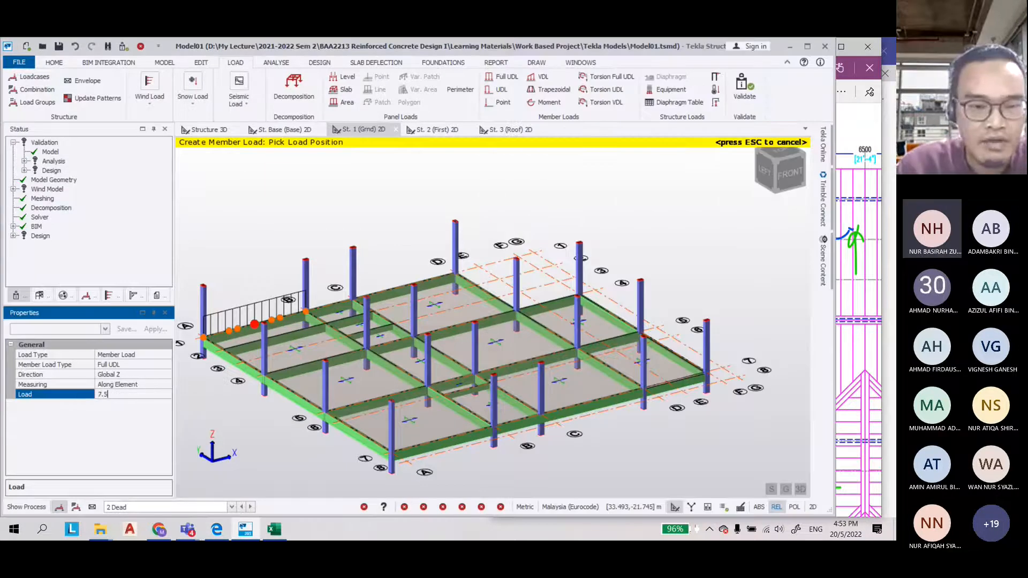
scroll(455, 211, "down", 2)
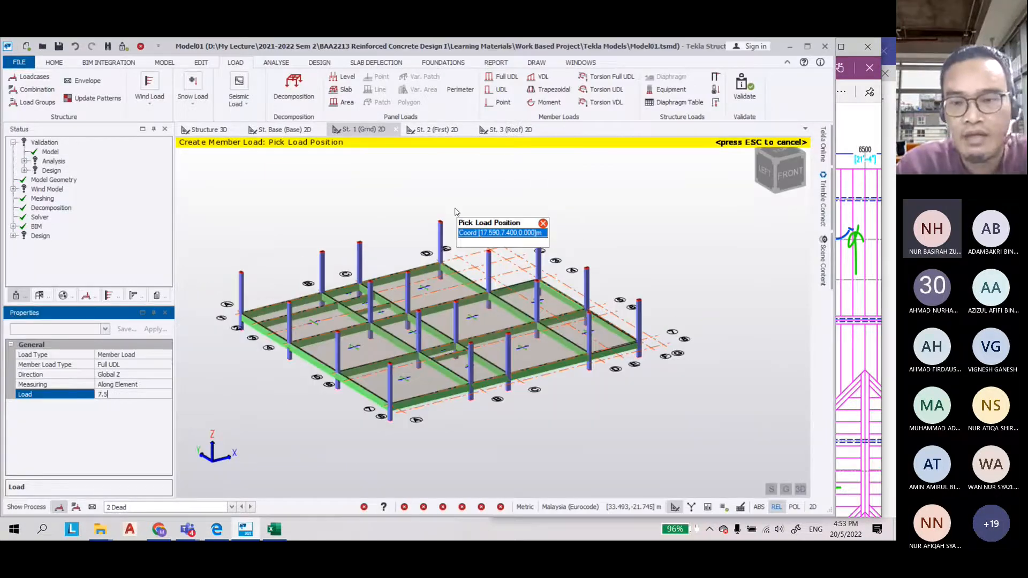
Zoom out the ground floor plan and trace the external wall along grid line 1
left_click(866, 142)
scroll(600, 286, "up", 10)
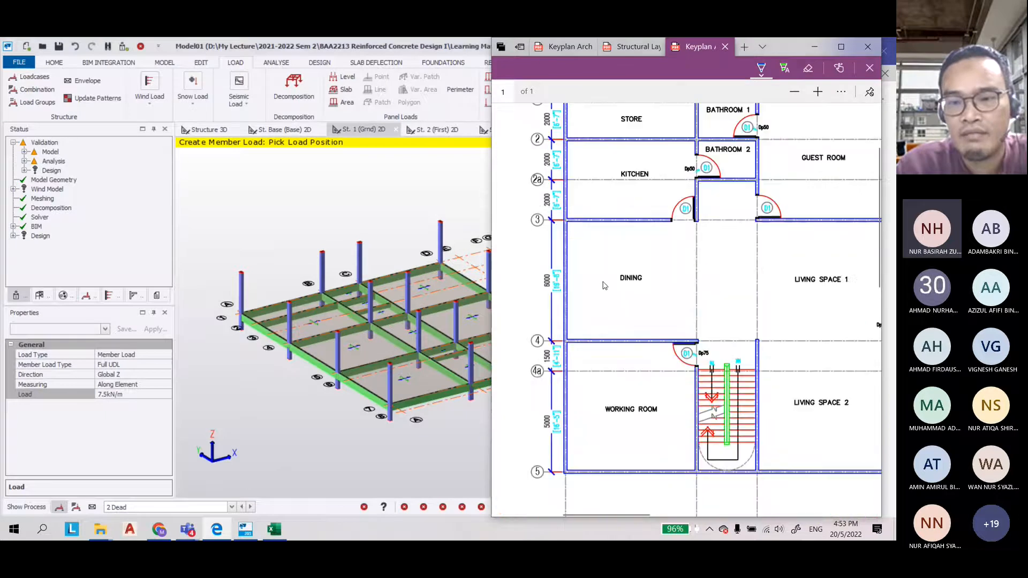
left_click(796, 94)
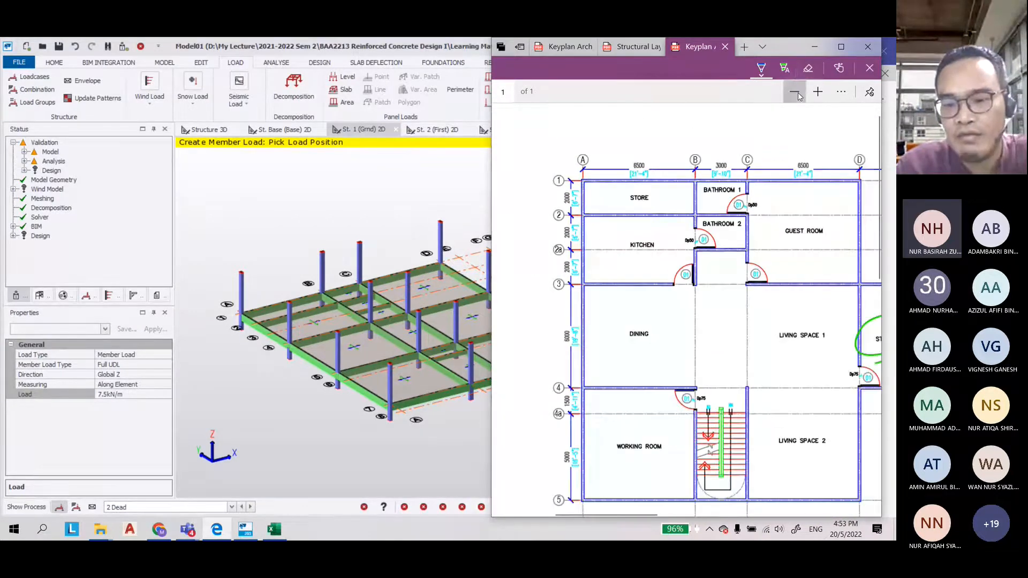
left_click(796, 93)
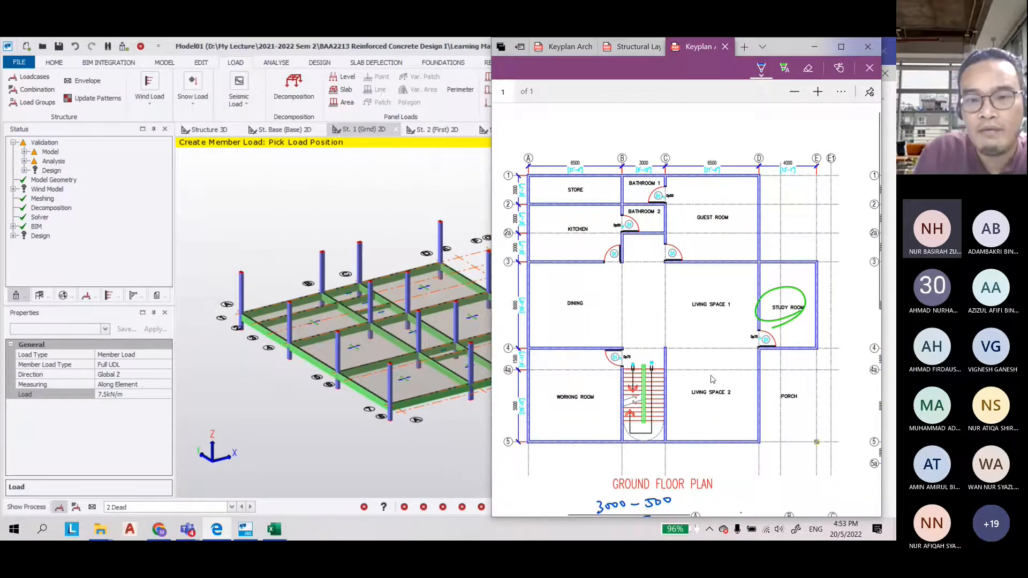
left_click_drag(533, 176, 752, 180)
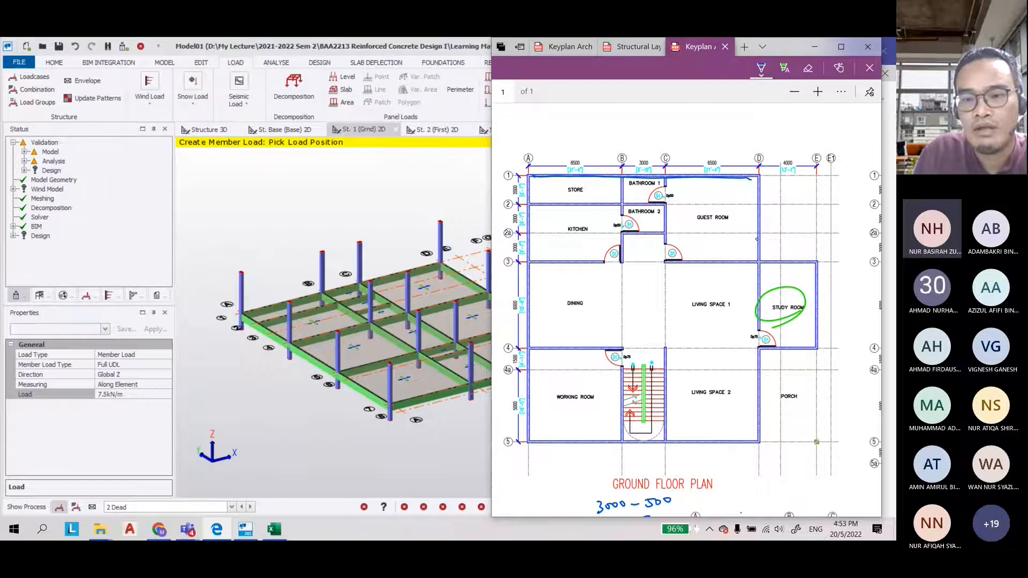
left_click_drag(757, 240, 817, 287)
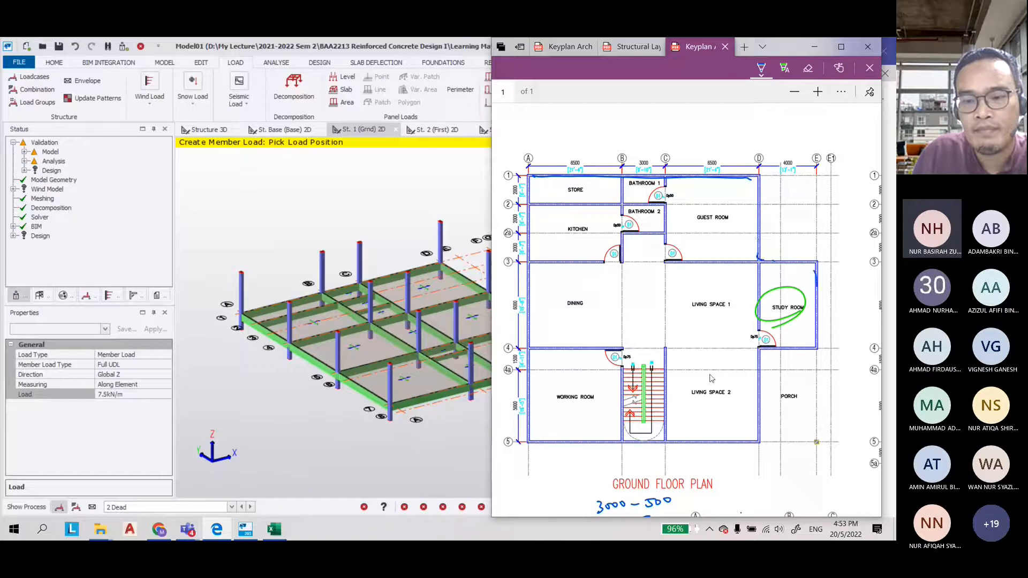
Apply the 7.5 kN/m wall load to the perimeter beams along the back edge of the ground floor
scroll(261, 275, "up", 3)
scroll(257, 278, "up", 1)
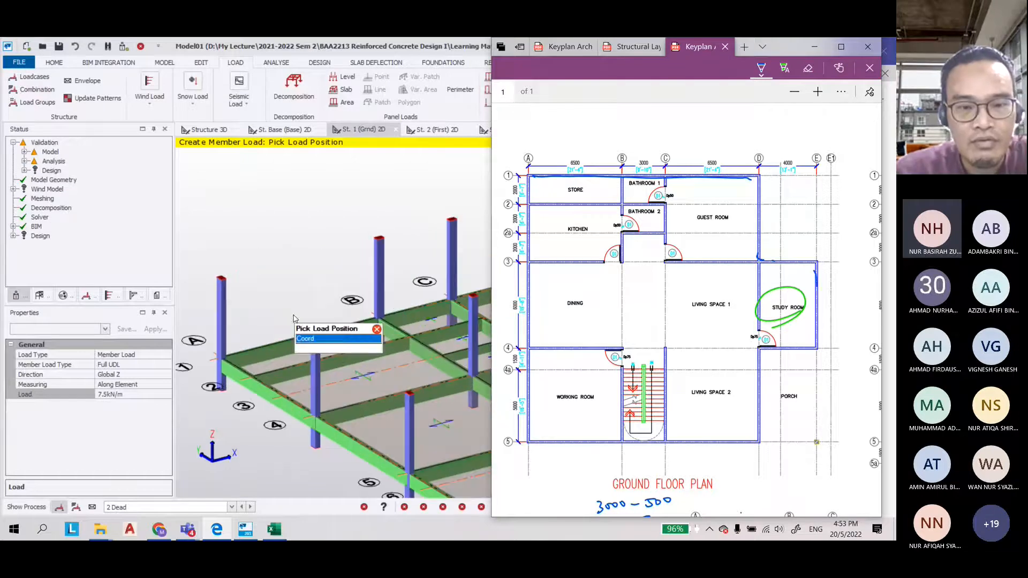
left_click(297, 339)
scroll(429, 289, "down", 3)
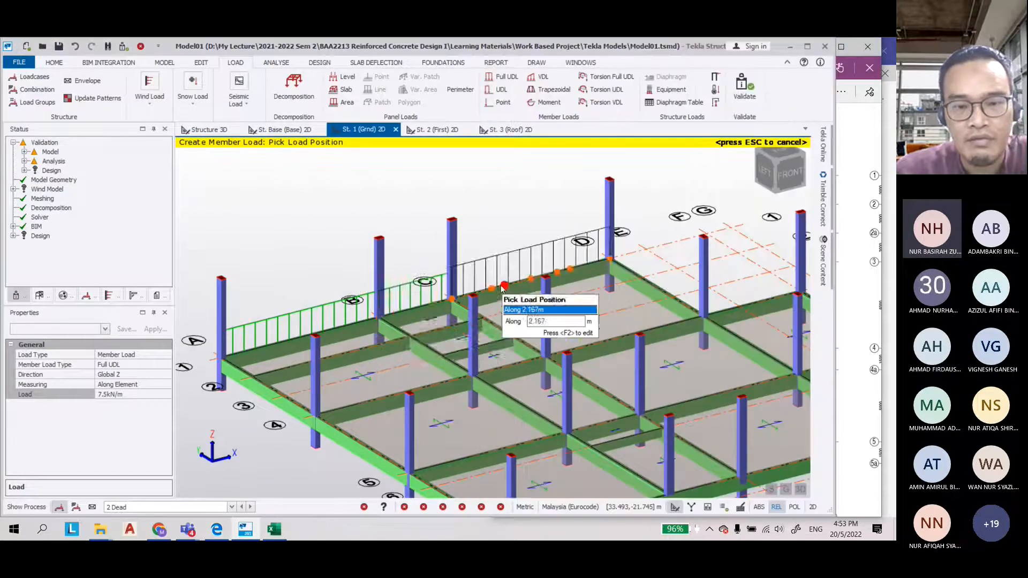
left_click(500, 276)
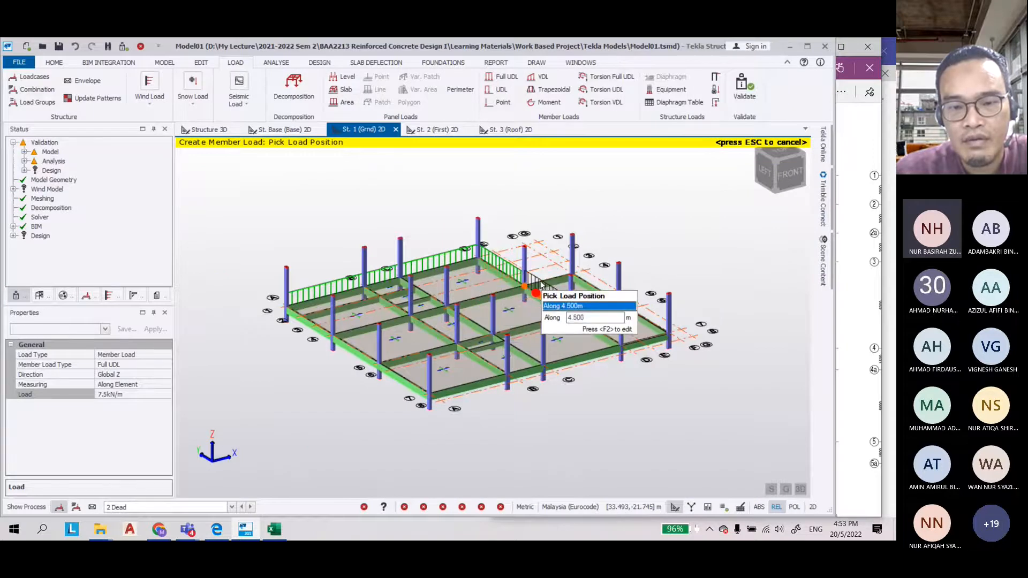
left_click(541, 285)
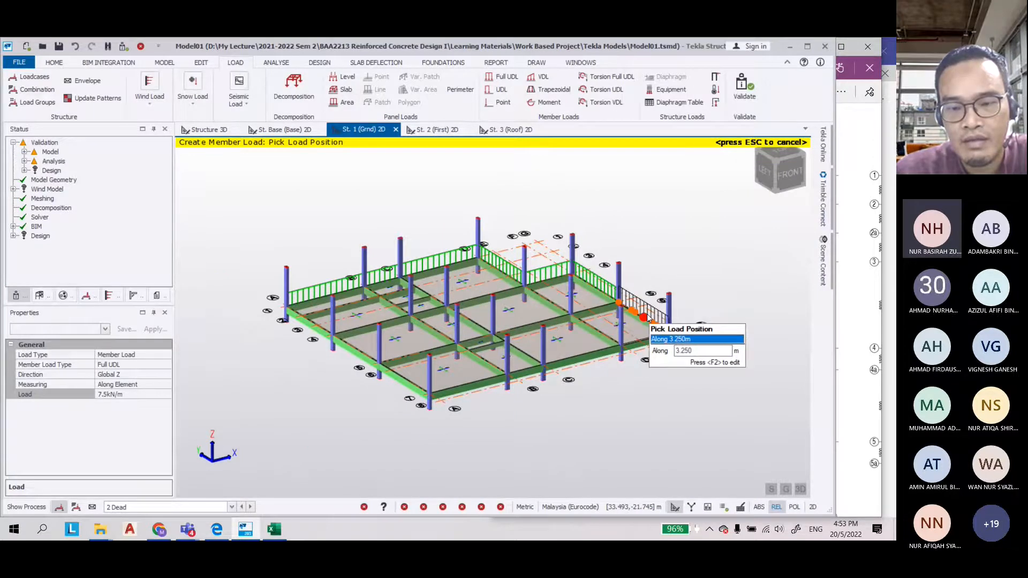
Apply the 7.5 kN/m wall load to the front perimeter beams of the ground floor, checking the floor plan for wall positions
left_click(857, 397)
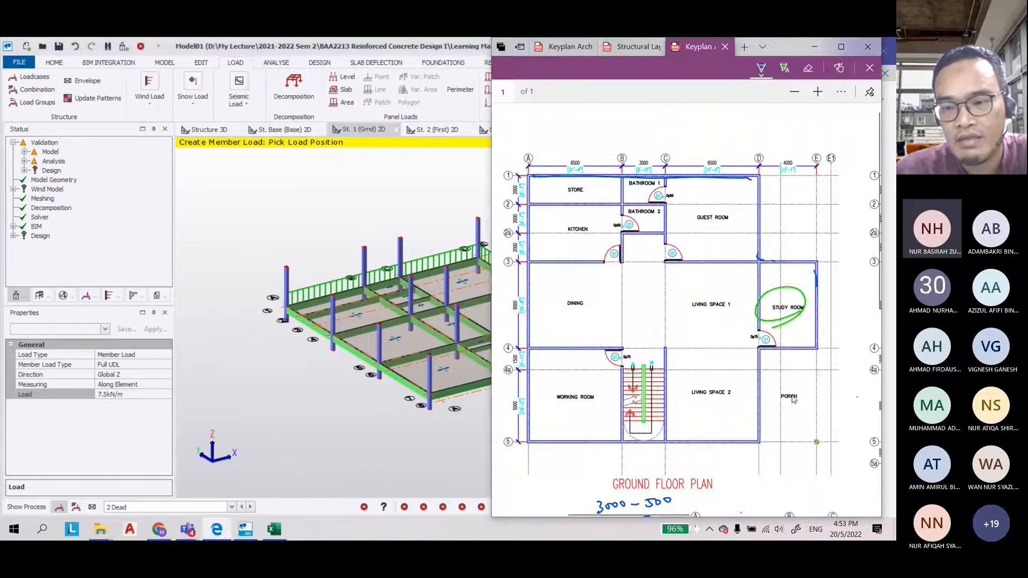
left_click(364, 425)
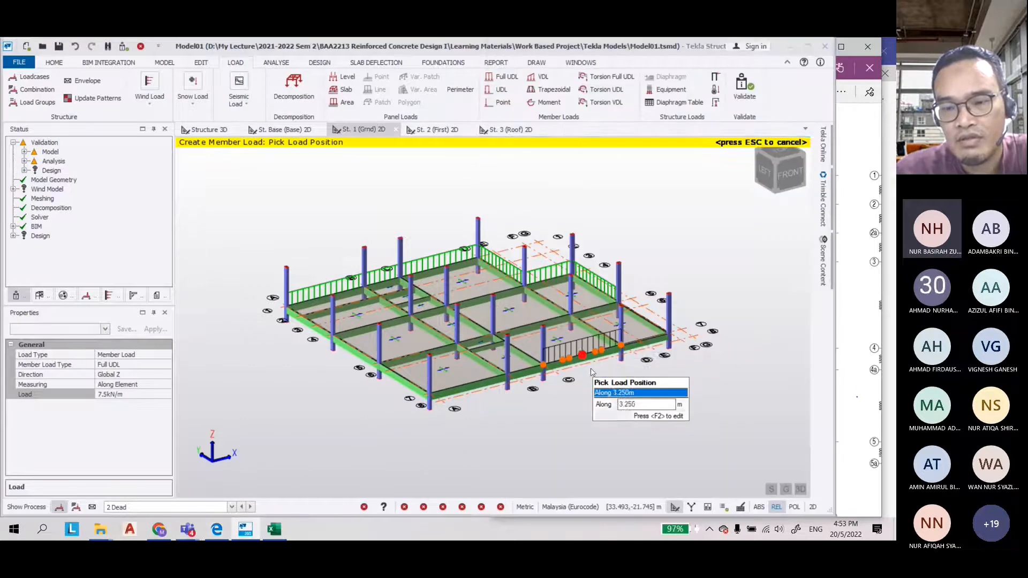
scroll(682, 374, "down", 1)
left_click(841, 352)
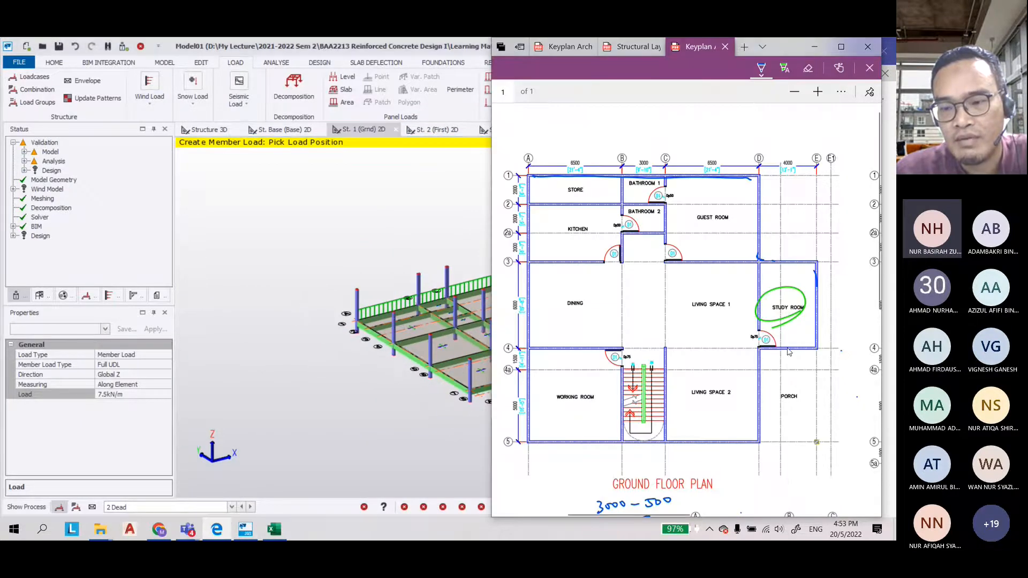
left_click(446, 430)
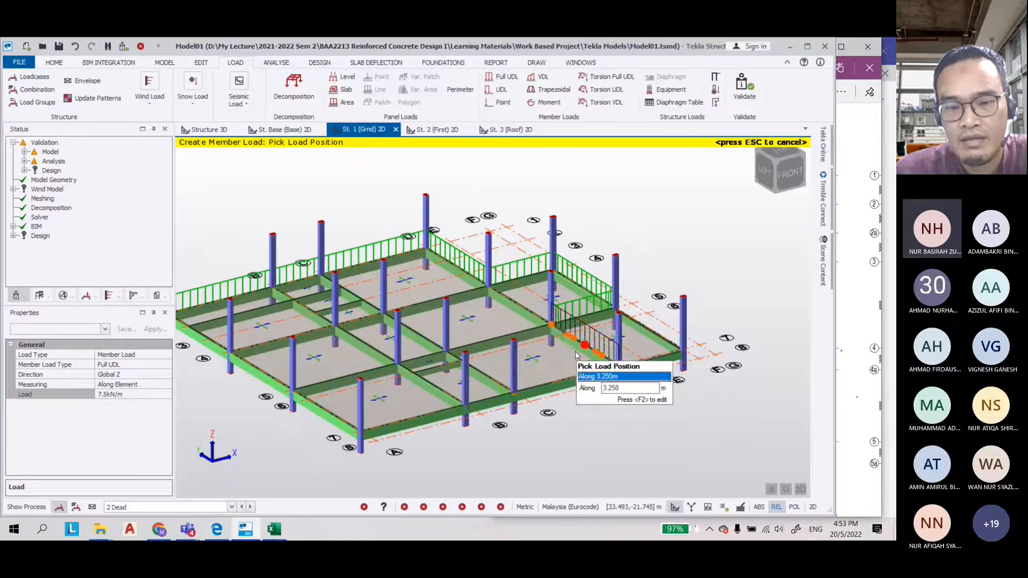
left_click(417, 420)
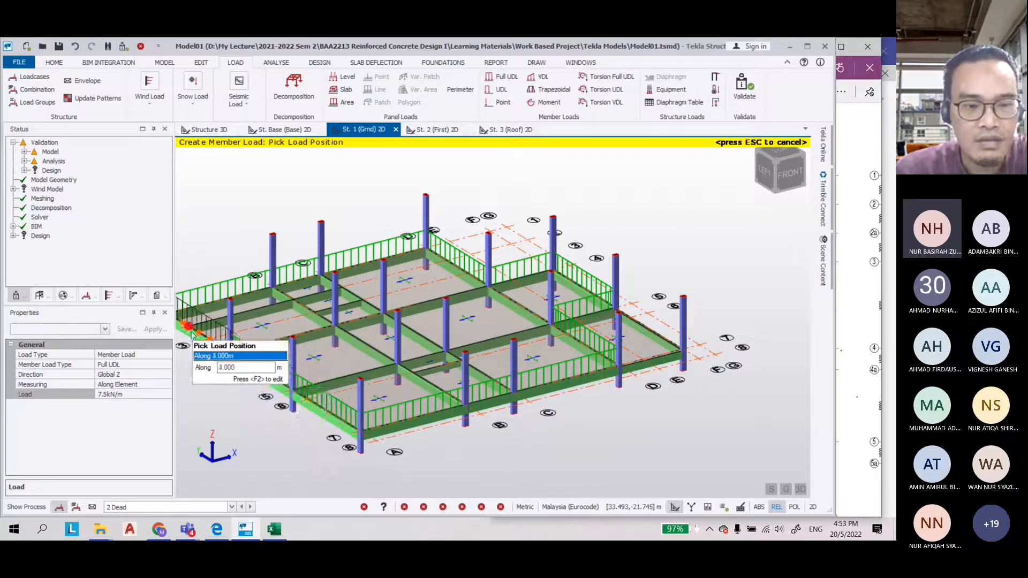
Arrange the PDF floor plan window beside the model view
scroll(255, 379, "down", 2)
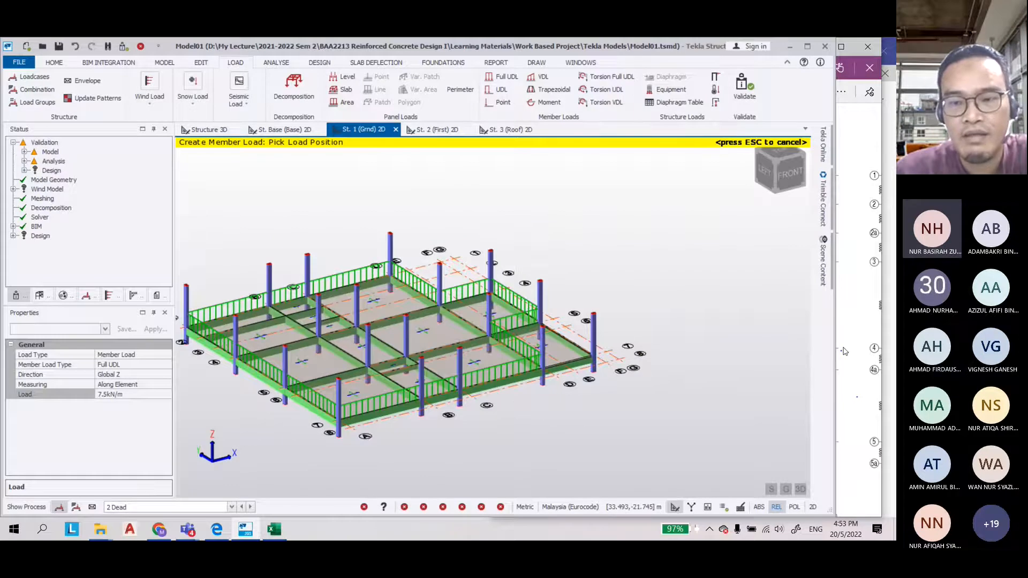
left_click(844, 351)
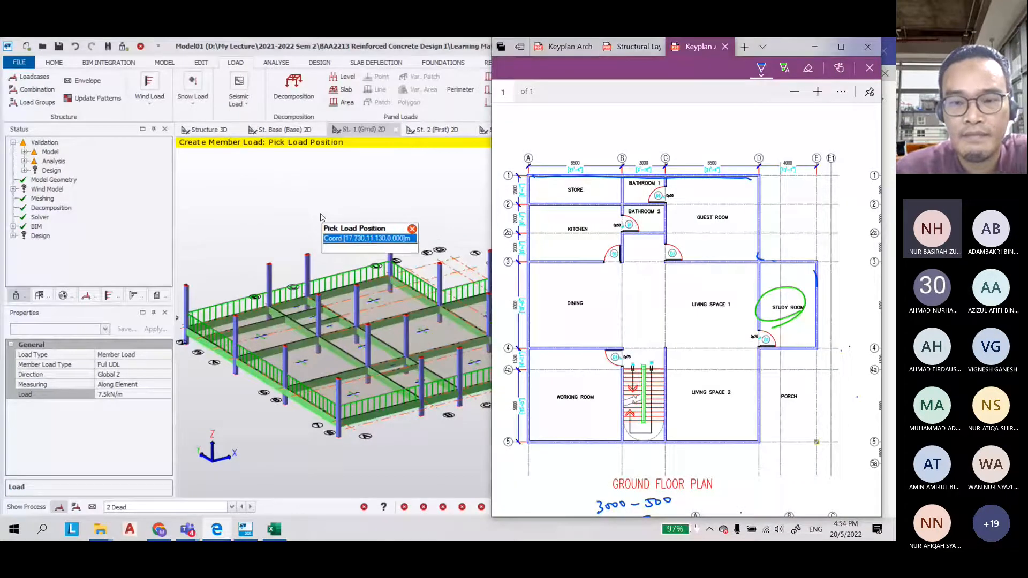
left_click(299, 260)
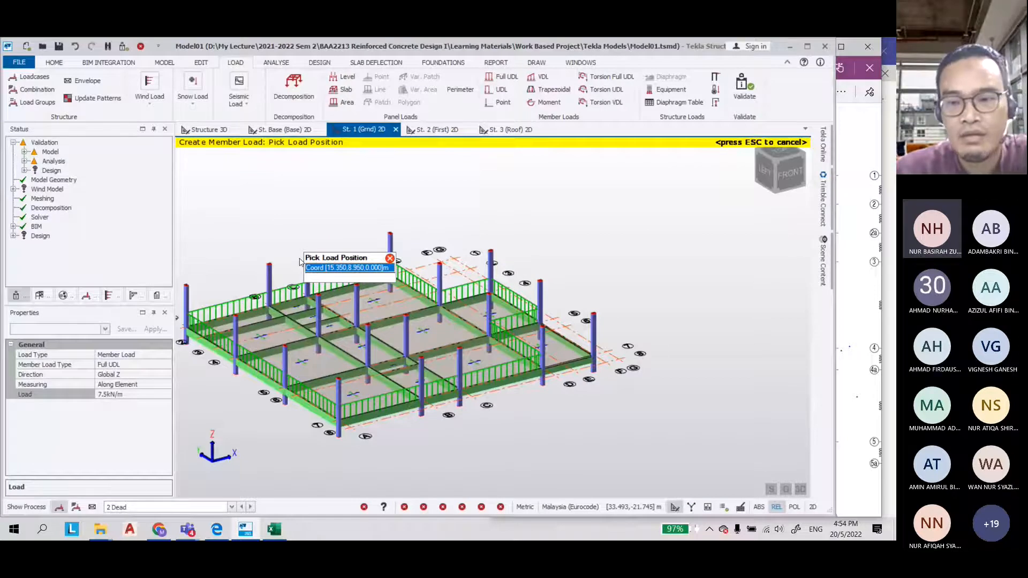
middle_click_drag(300, 262, 341, 253)
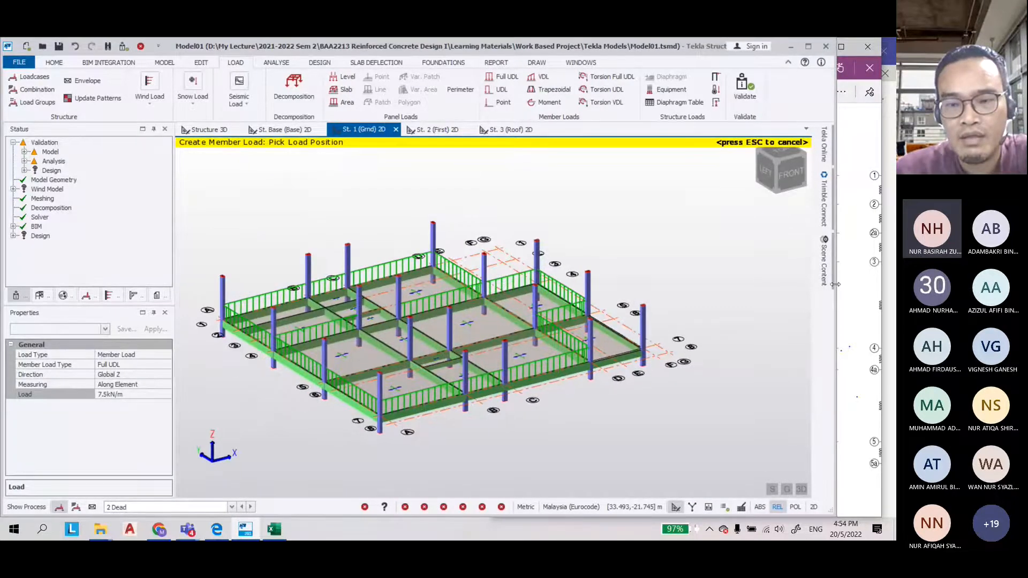
left_click_drag(835, 284, 599, 282)
left_click(698, 275)
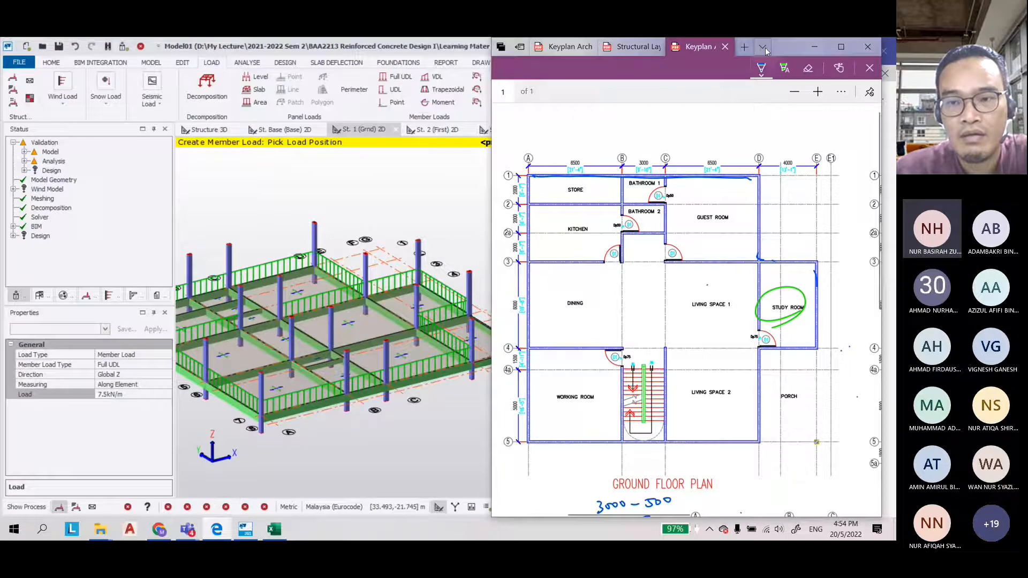
left_click_drag(778, 54, 839, 54)
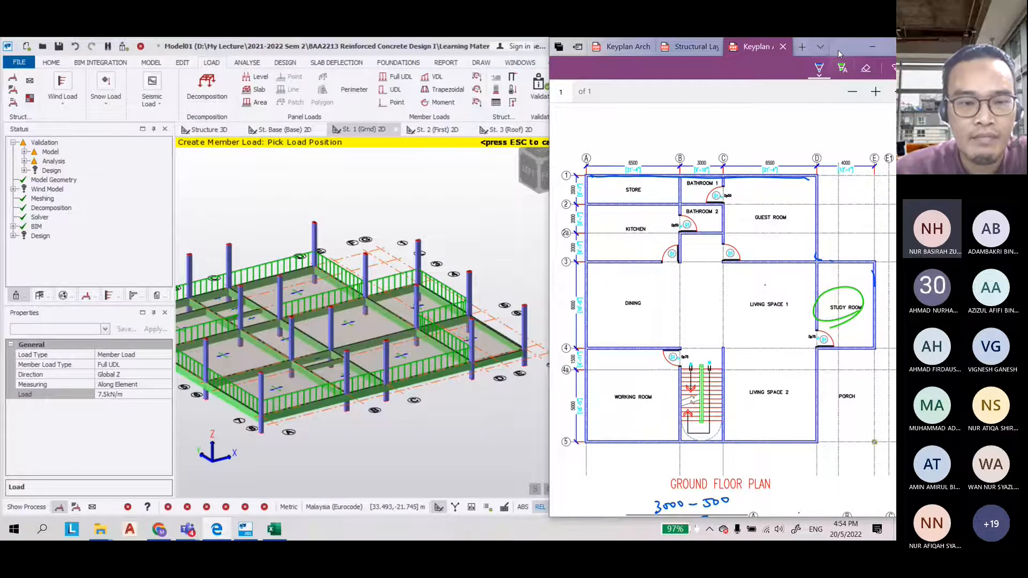
Apply the 7.5 kN/m wall load to an interior ground floor beam near grid line B and end the member load command
right_click_drag(268, 215, 242, 267)
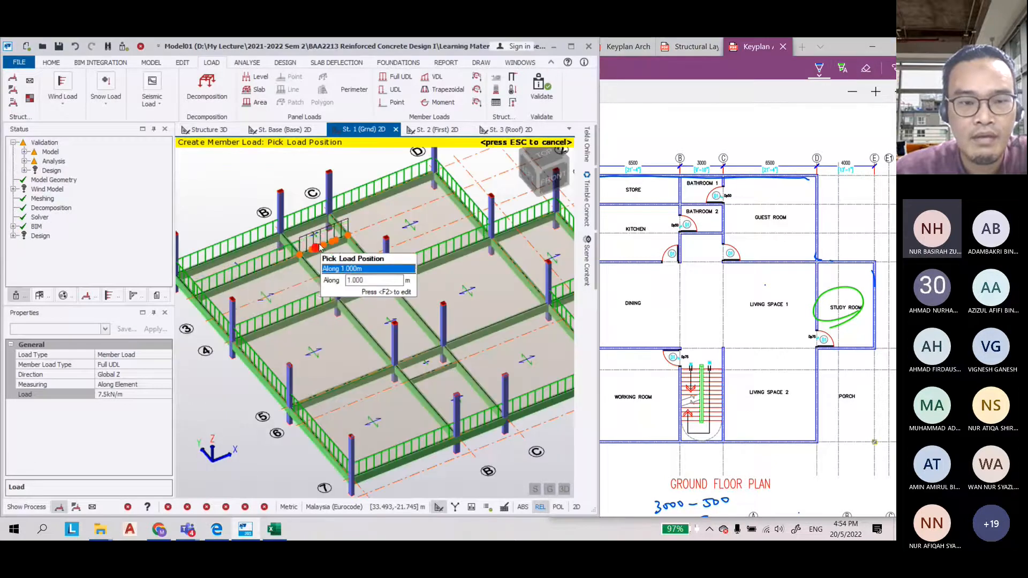
scroll(269, 249, "up", 3)
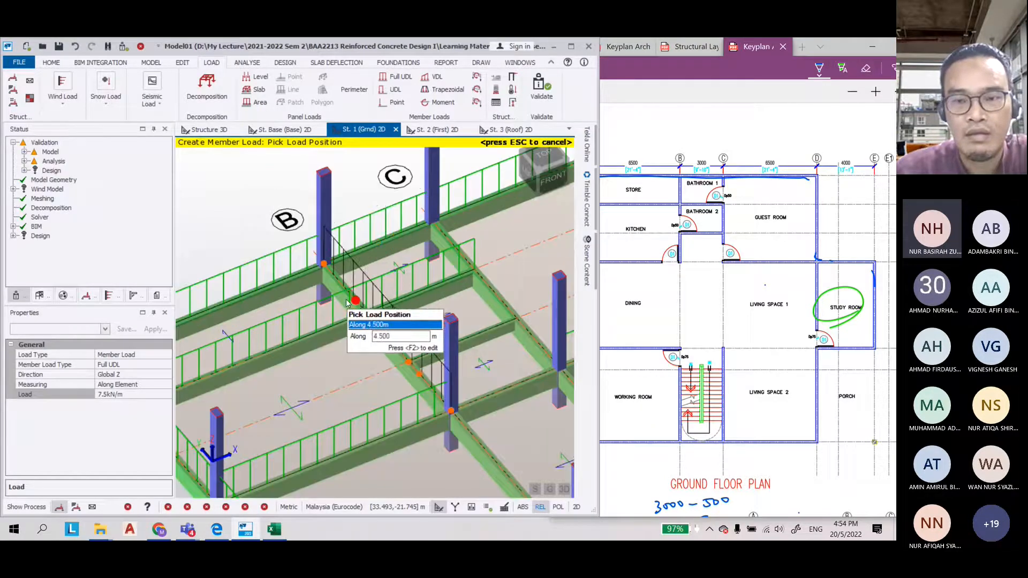
left_click(347, 303)
scroll(346, 303, "down", 1)
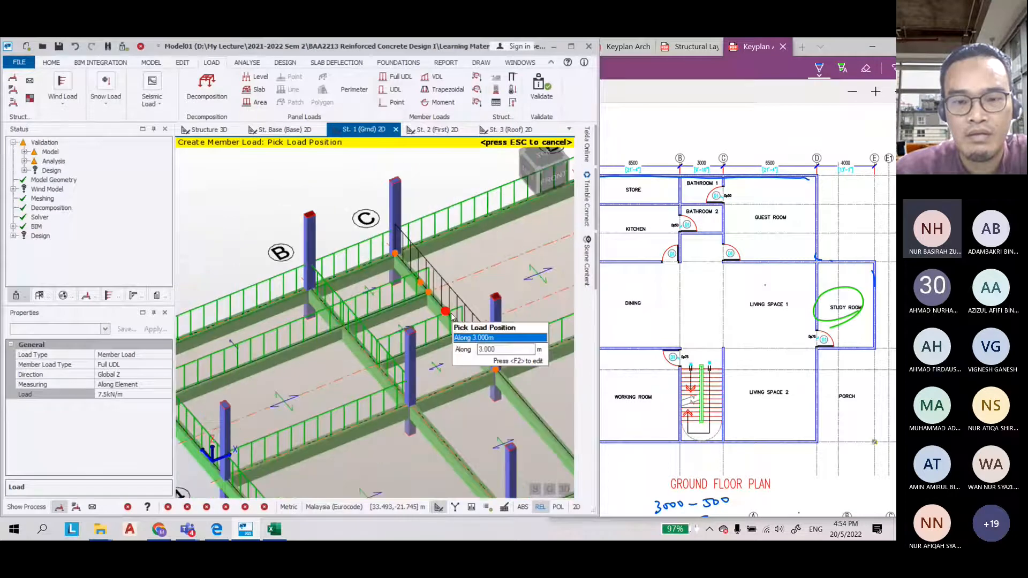
scroll(333, 207, "down", 2)
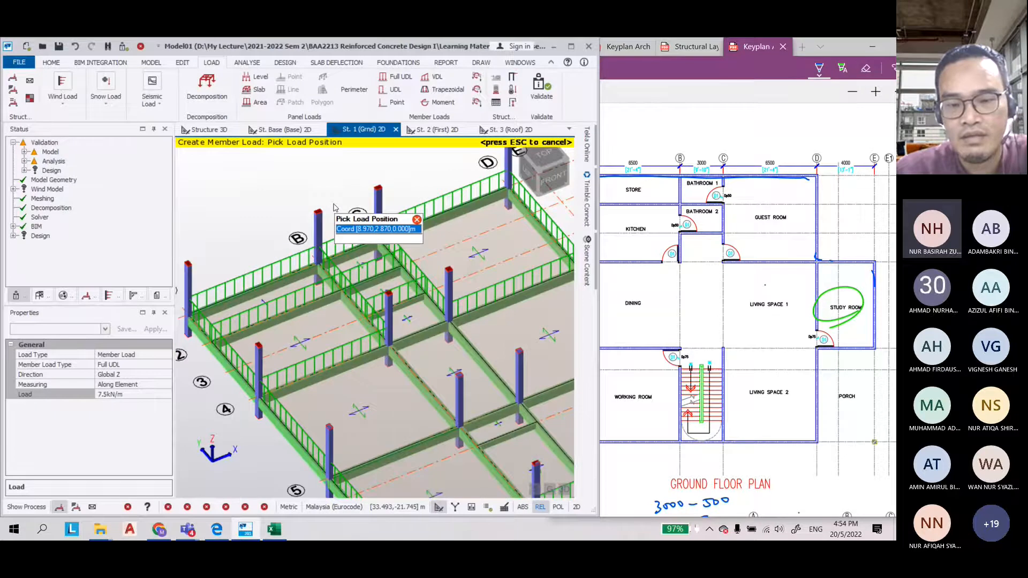
scroll(334, 207, "down", 1)
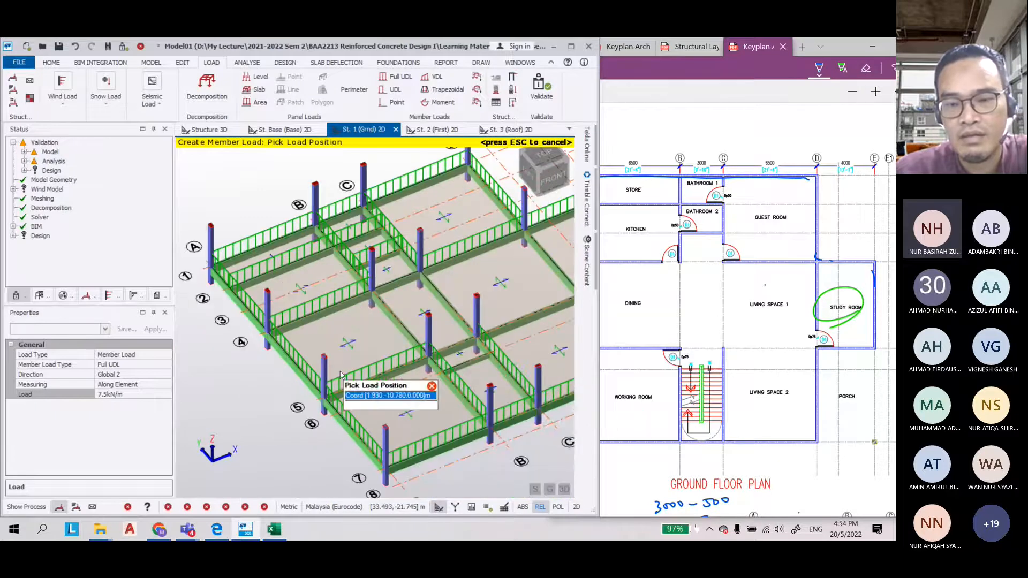
scroll(340, 375, "down", 2)
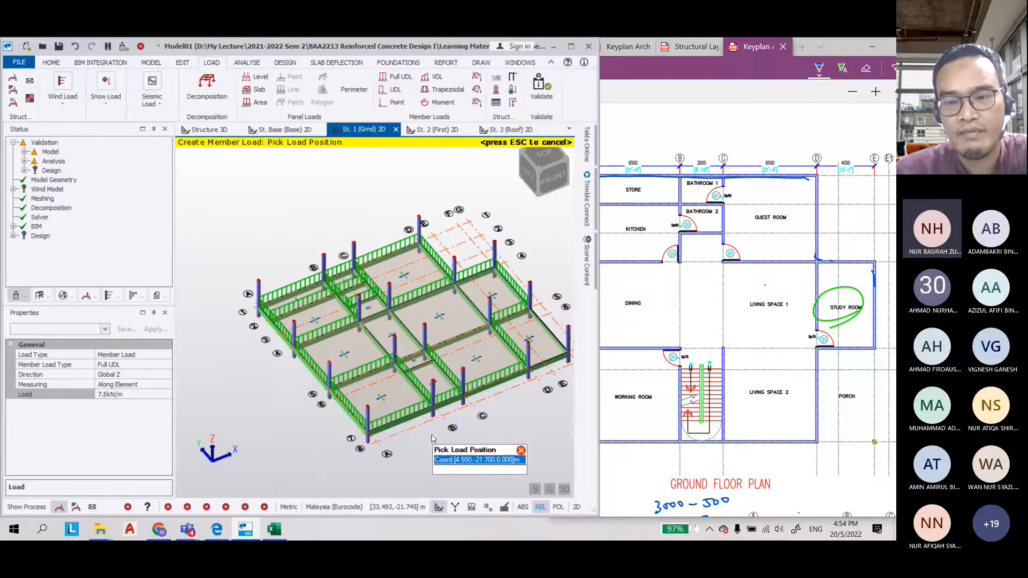
scroll(271, 407, "down", 1)
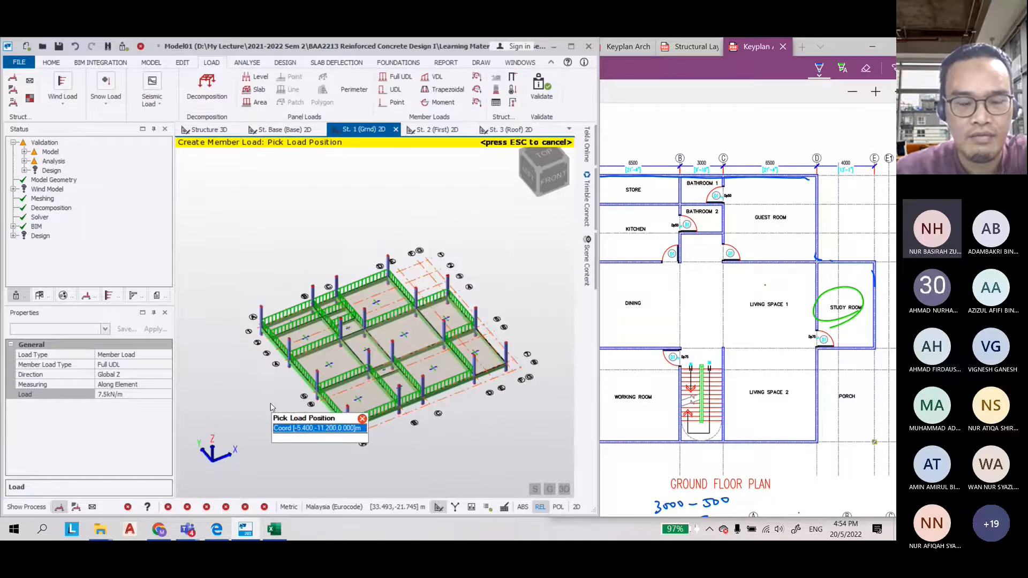
scroll(379, 431, "up", 2)
key("Escape")
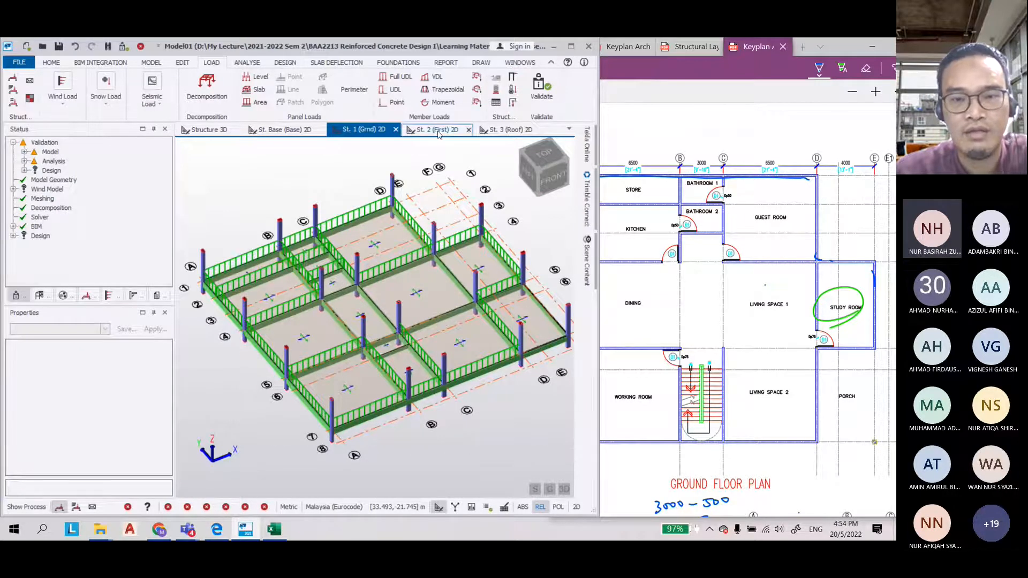
Go to the first floor plan page and mark the balcony edges with the pen
left_click(642, 287)
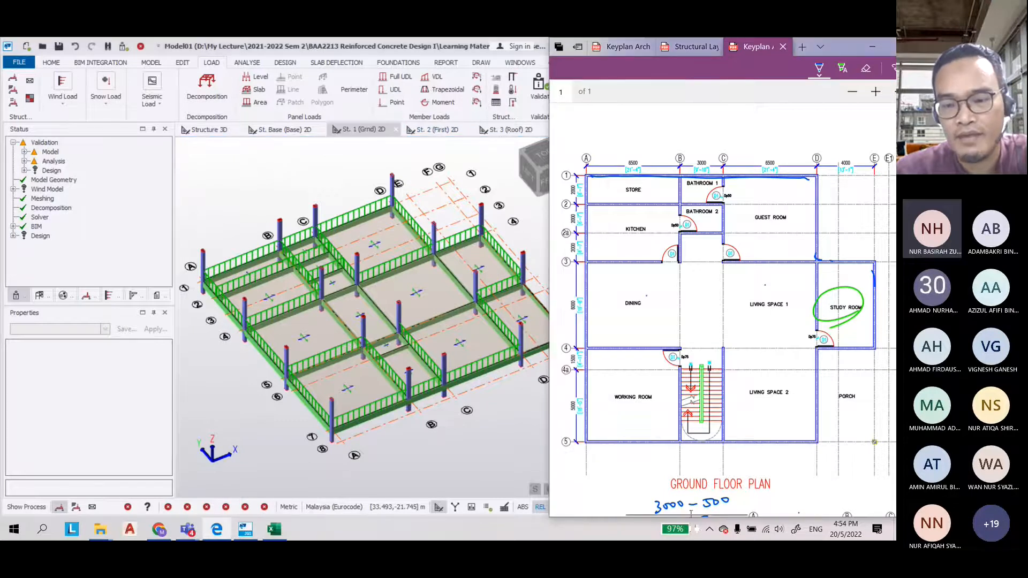
left_click_drag(689, 513, 805, 513)
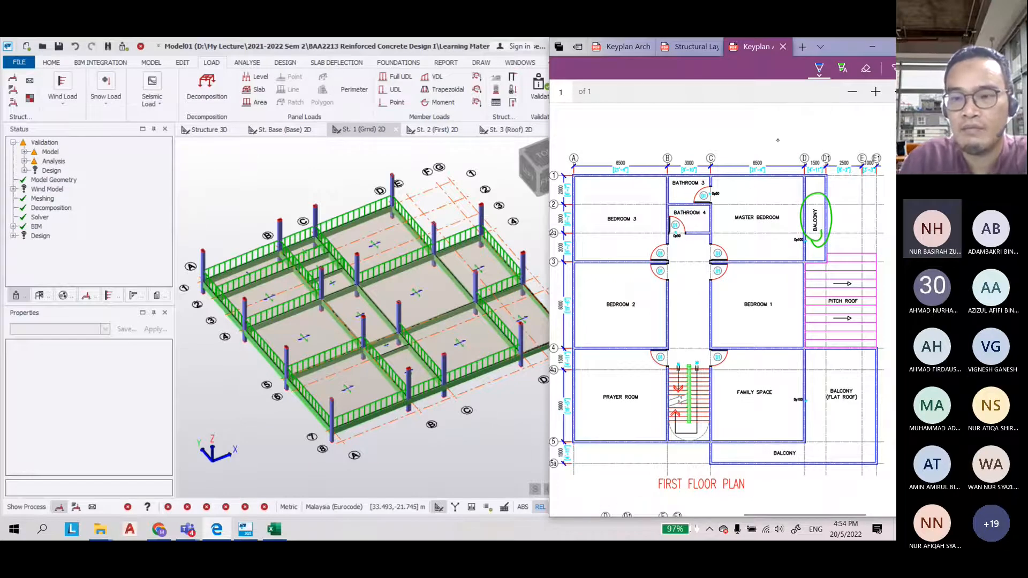
left_click(818, 68)
left_click(810, 129)
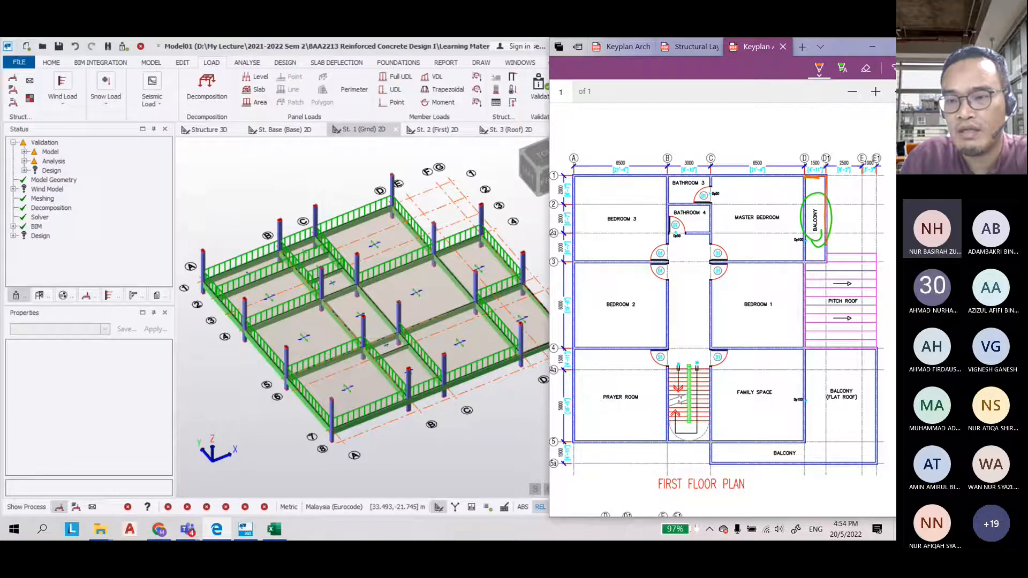
left_click_drag(826, 246, 807, 262)
mouse_move(807, 349)
left_mouse_down()
mouse_move(876, 352)
mouse_move(875, 450)
mouse_move(822, 465)
mouse_move(710, 447)
left_mouse_up()
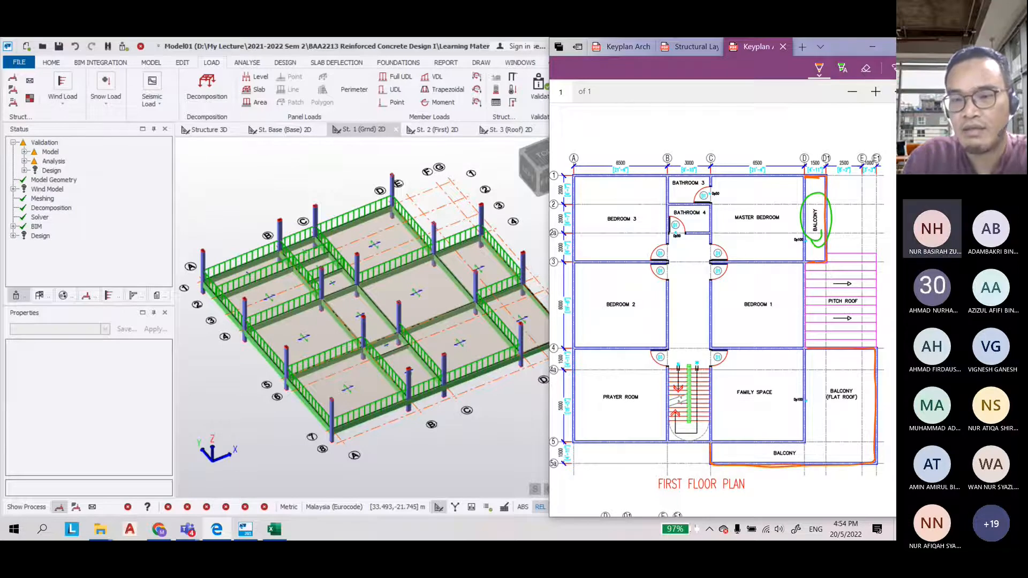
Write the balcony parapet load calculation 1.2 m × 3 = 3.6 kN/m above the first floor plan
left_click_drag(665, 126, 730, 129)
left_click_drag(744, 124, 750, 128)
left_click_drag(768, 118, 769, 132)
left_click(779, 129)
mouse_move(794, 118)
left_mouse_down()
mouse_move(789, 127)
mouse_move(809, 130)
left_mouse_up()
mouse_move(815, 121)
left_mouse_down()
mouse_move(827, 118)
mouse_move(828, 129)
left_mouse_up()
left_click_drag(835, 125, 847, 122)
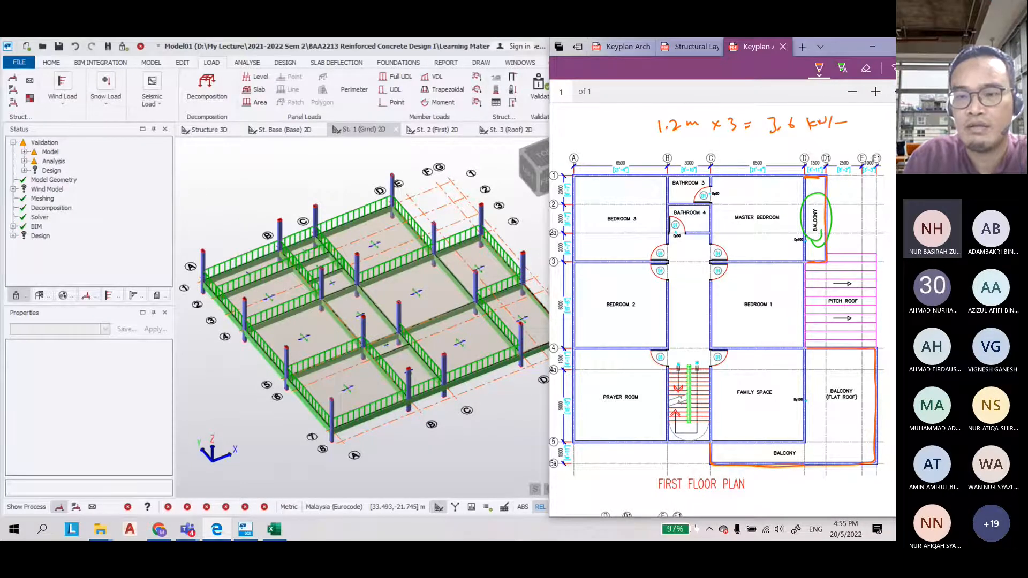
Open the first floor 2D view and display the 2 Dead load case
left_click(272, 265)
left_click(436, 129)
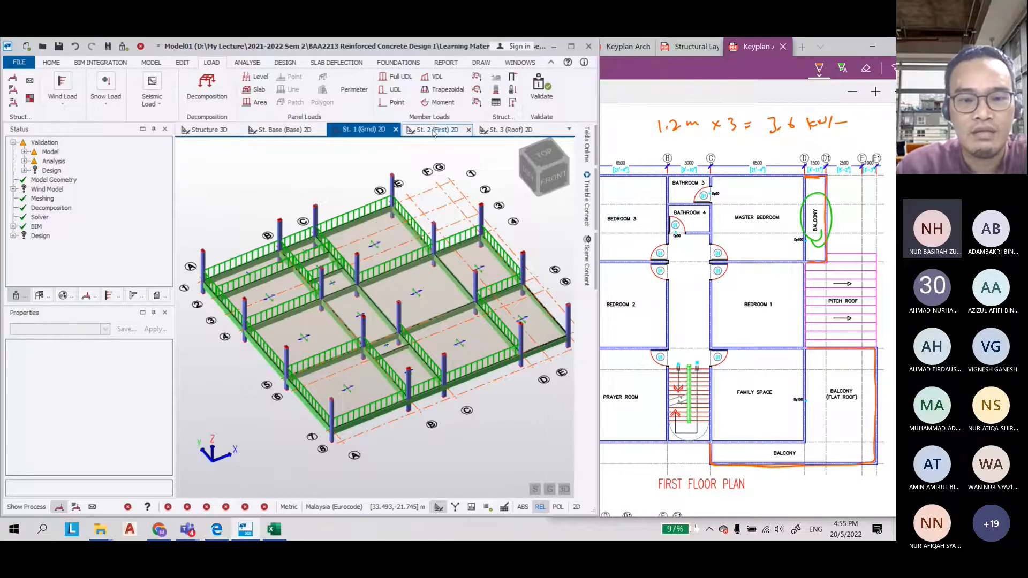
scroll(366, 164, "up", 1)
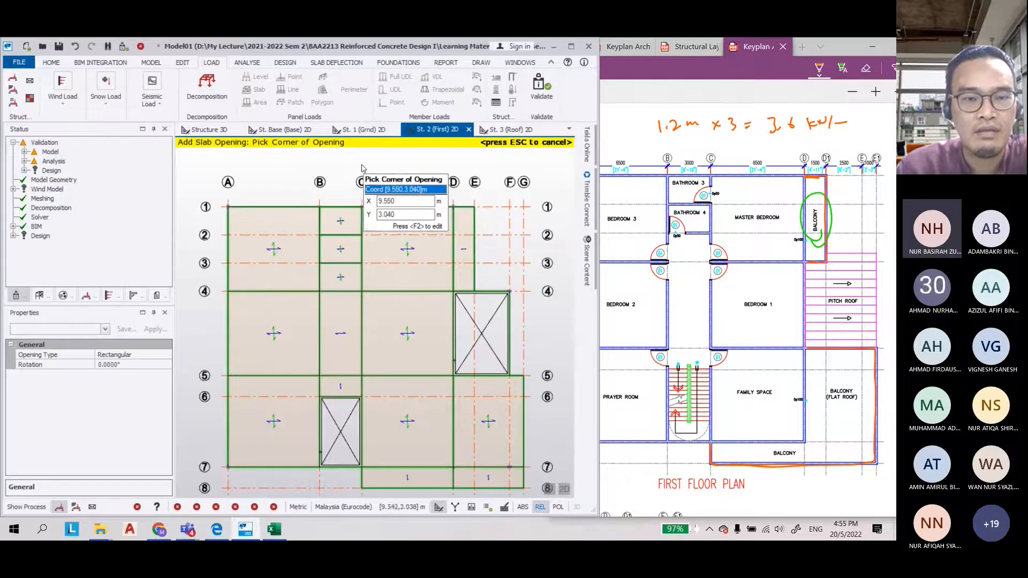
key("Escape")
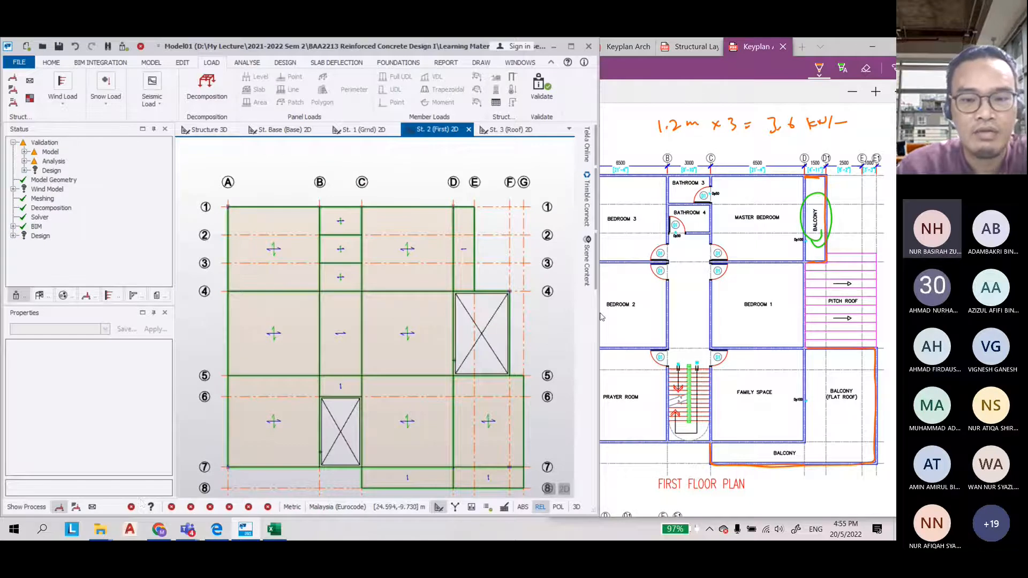
left_click_drag(598, 316, 791, 316)
left_click(220, 507)
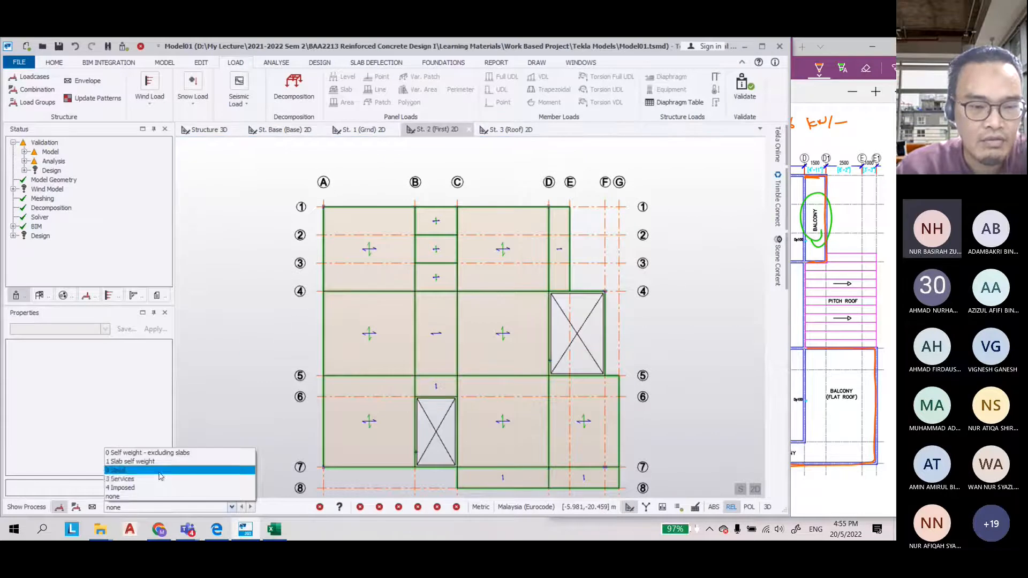
left_click(123, 488)
Start a full UDL member load and set its load value to 7.5 kN/m
scroll(320, 235, "down", 3)
scroll(382, 357, "up", 3)
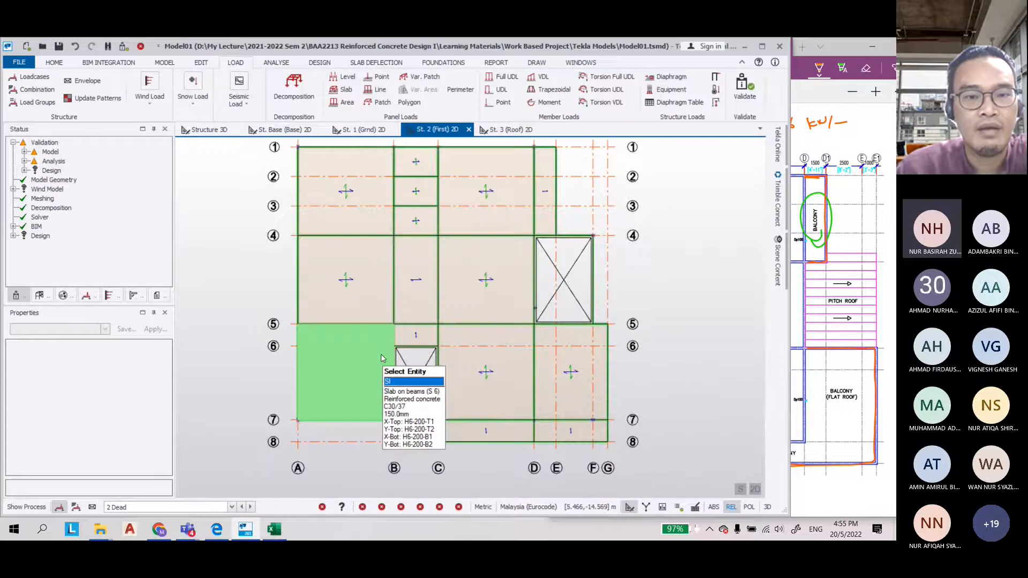
scroll(382, 357, "down", 1)
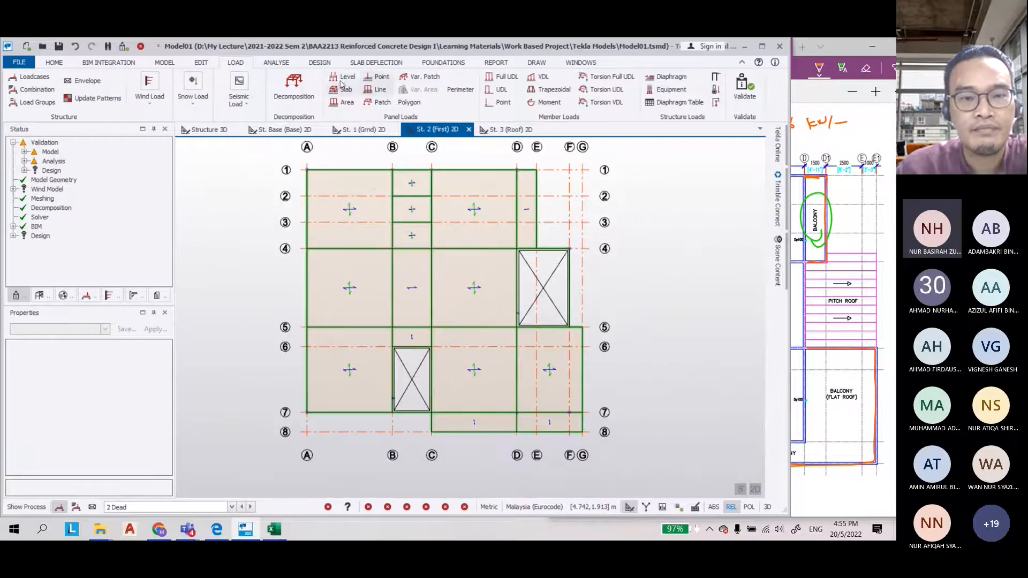
left_click(506, 78)
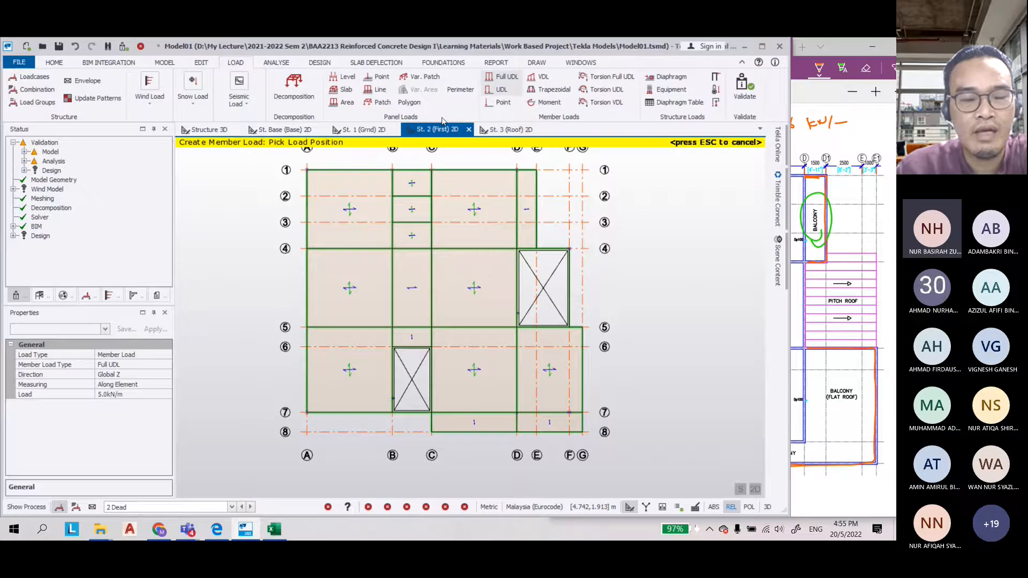
left_click(118, 395)
type("7.5")
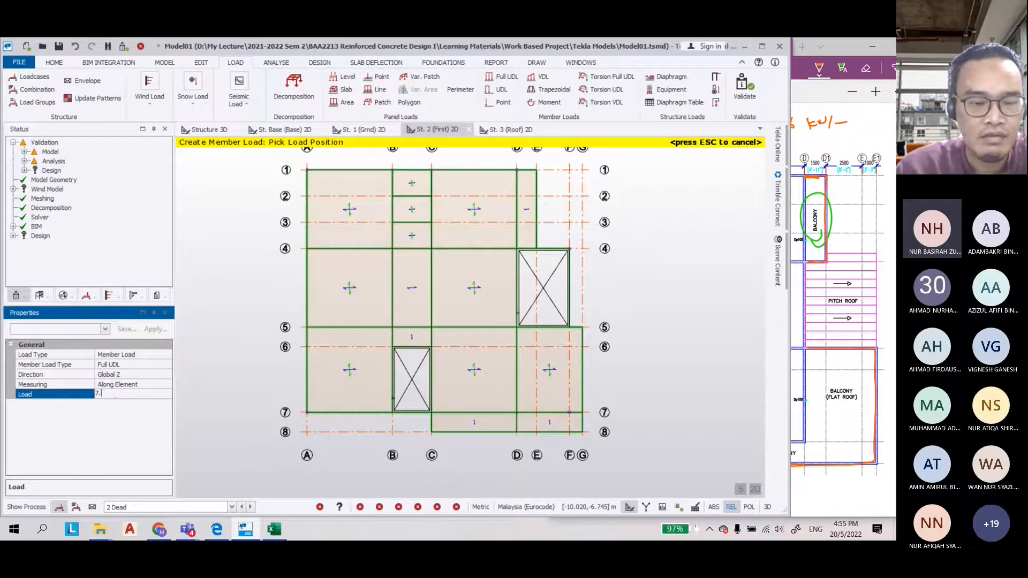
Switch the first-floor model to the 3D view and apply the 7.5 kN/m full UDL to the edge beams carrying brick walls
scroll(340, 342, "down", 1)
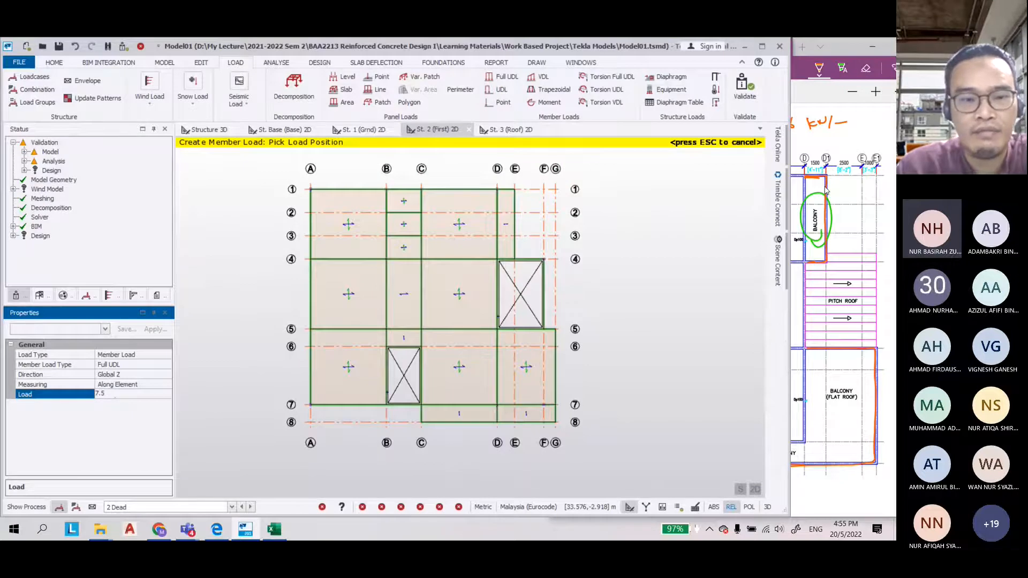
left_click_drag(790, 193, 589, 197)
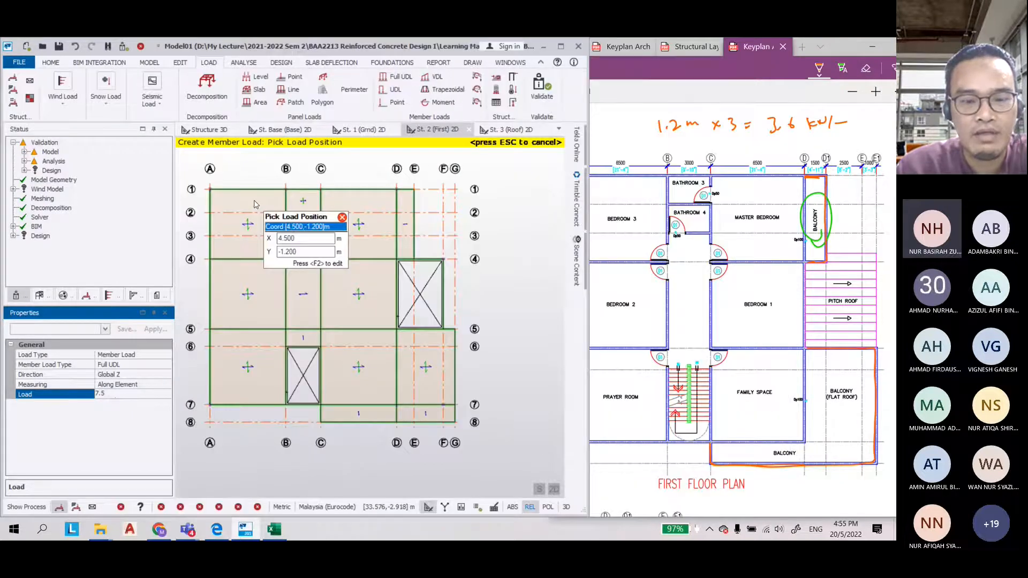
left_click(566, 507)
scroll(272, 296, "up", 5)
left_click(228, 299)
left_click(272, 270)
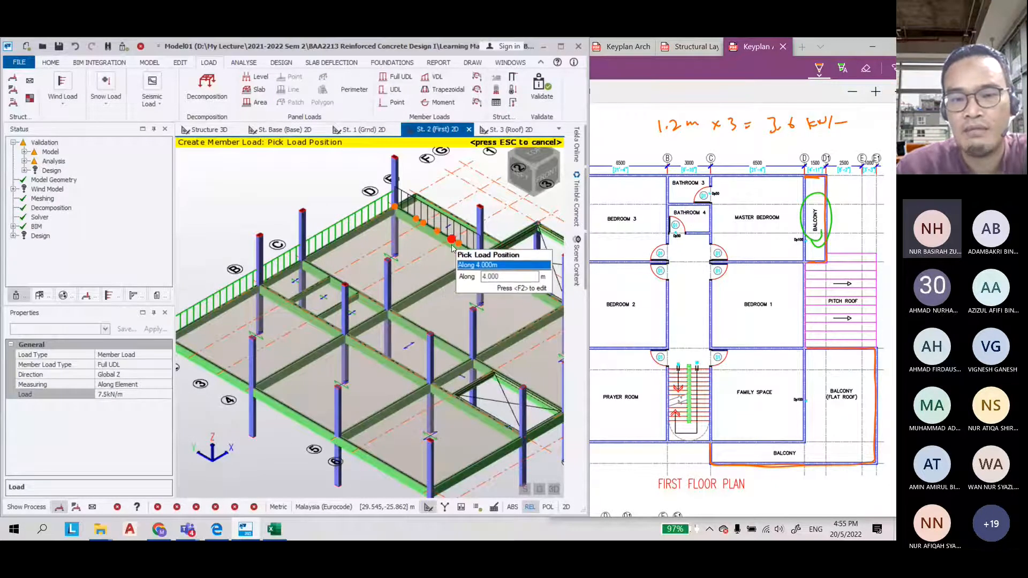
scroll(452, 246, "up", 1)
middle_click_drag(451, 247, 359, 306)
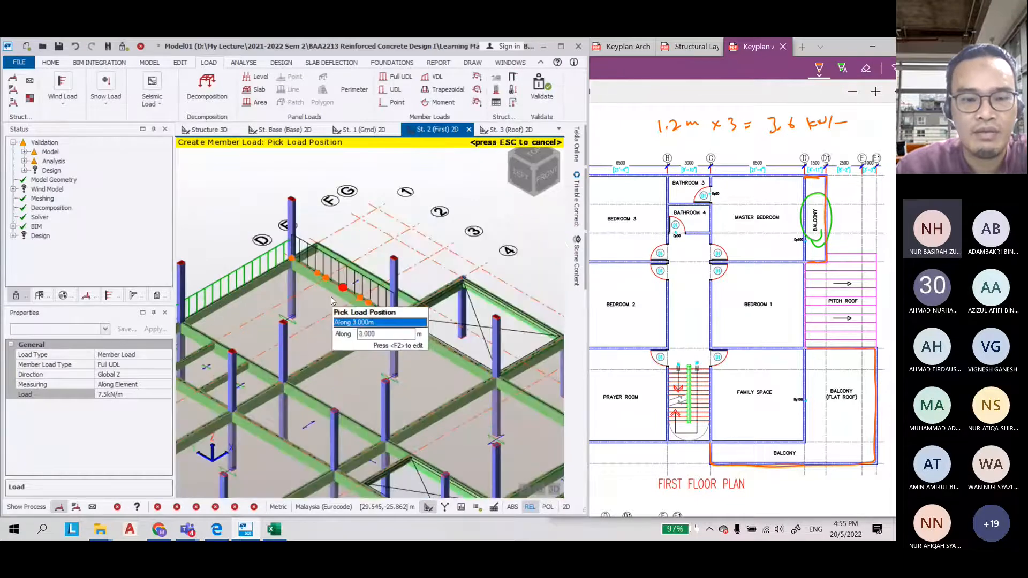
left_click(327, 298)
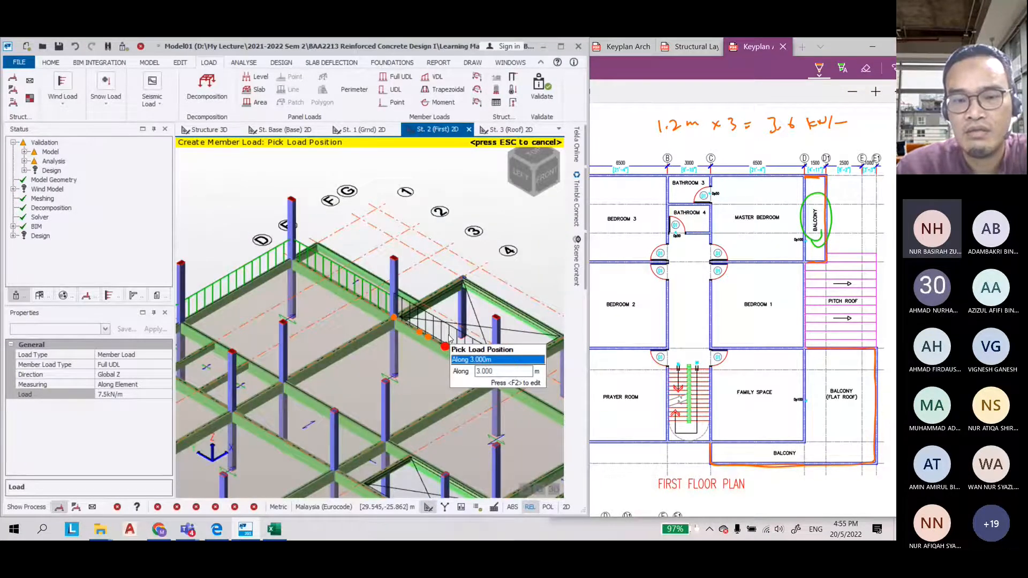
Apply the 7.5 kN/m wall load to another first-floor edge beam, orbiting and zooming around the model
scroll(246, 257, "down", 3)
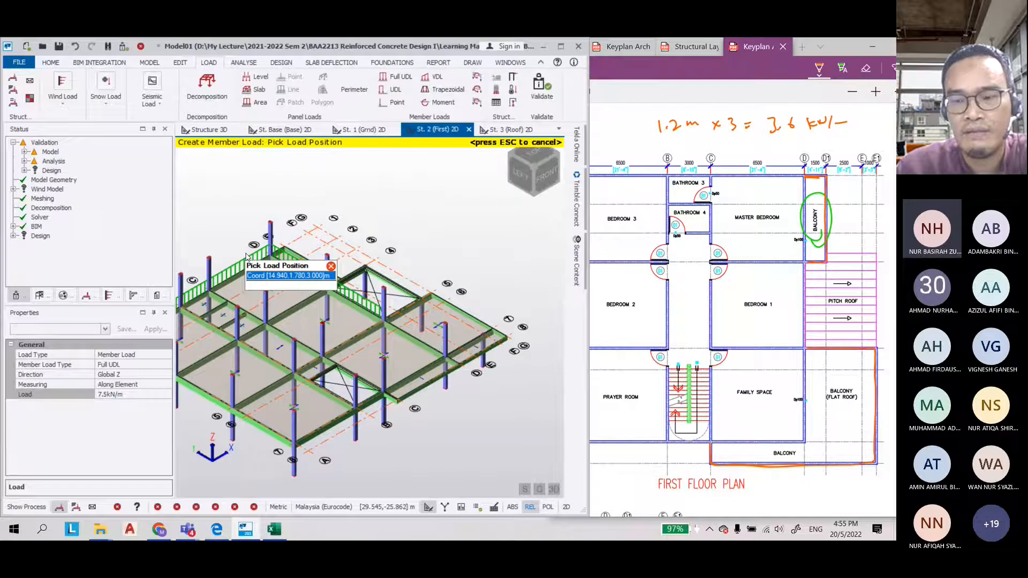
scroll(368, 332, "up", 1)
left_click(416, 331)
scroll(495, 285, "down", 1)
scroll(426, 407, "up", 3)
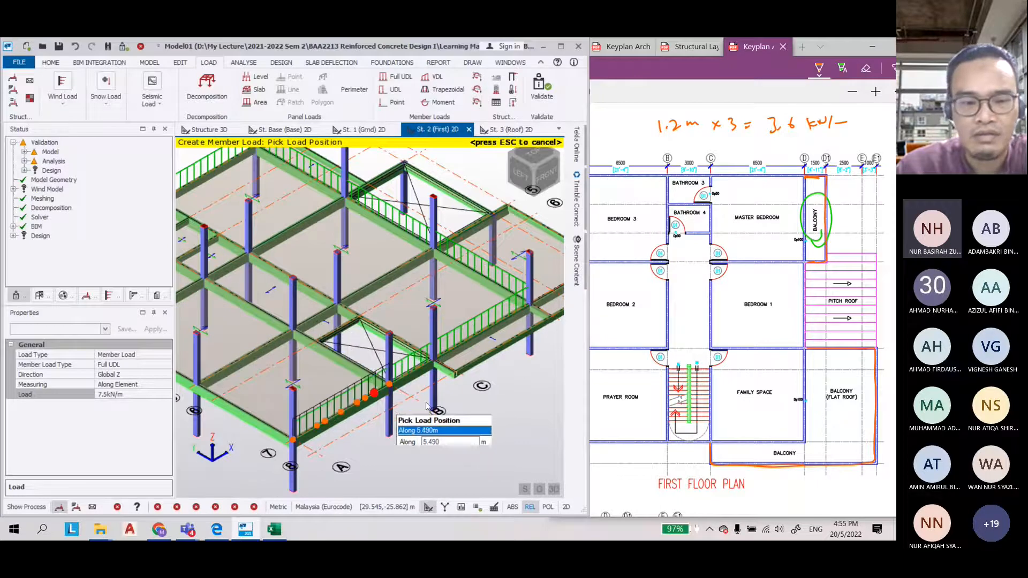
scroll(426, 407, "down", 3)
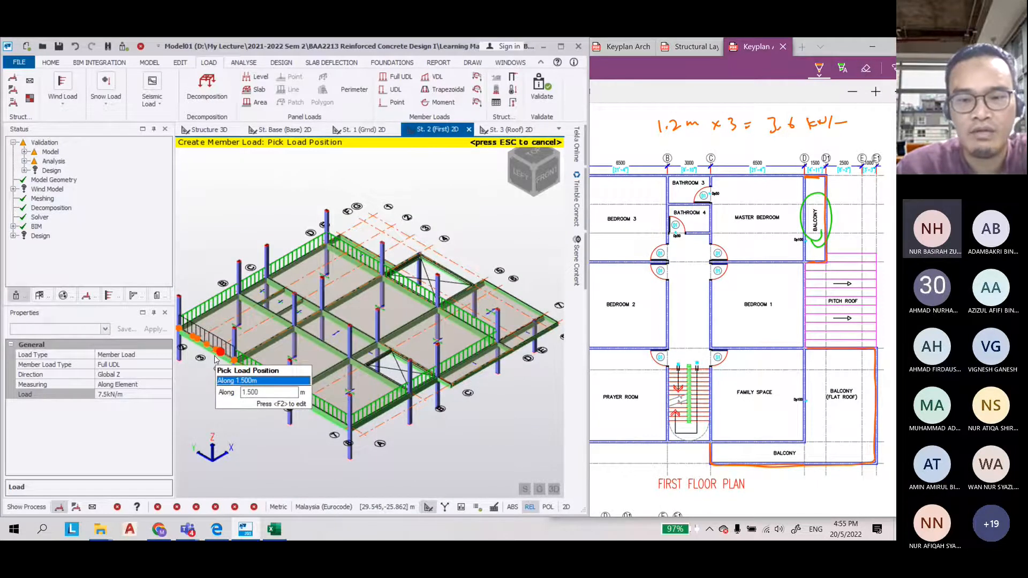
scroll(270, 345, "up", 2)
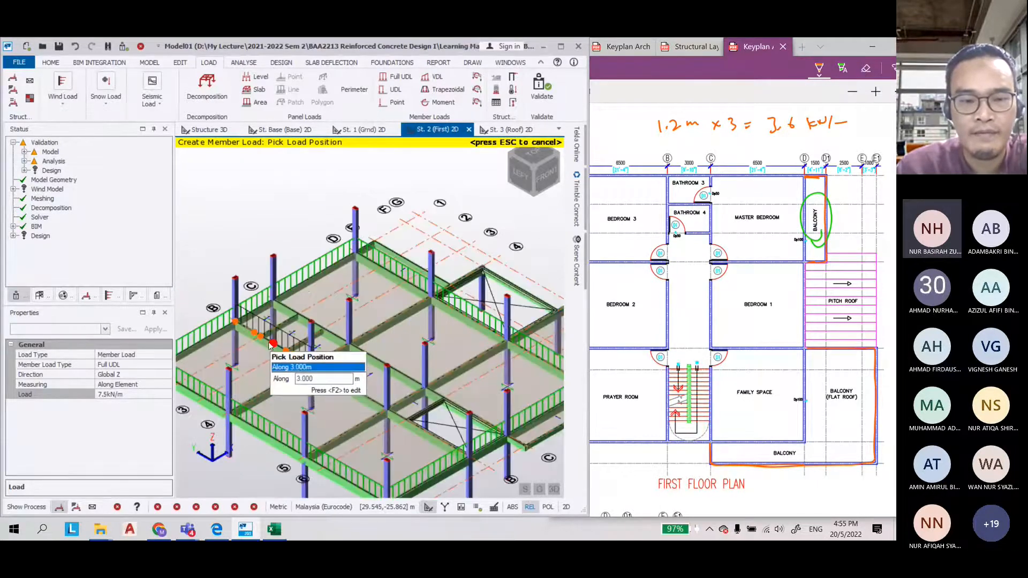
scroll(284, 343, "up", 2)
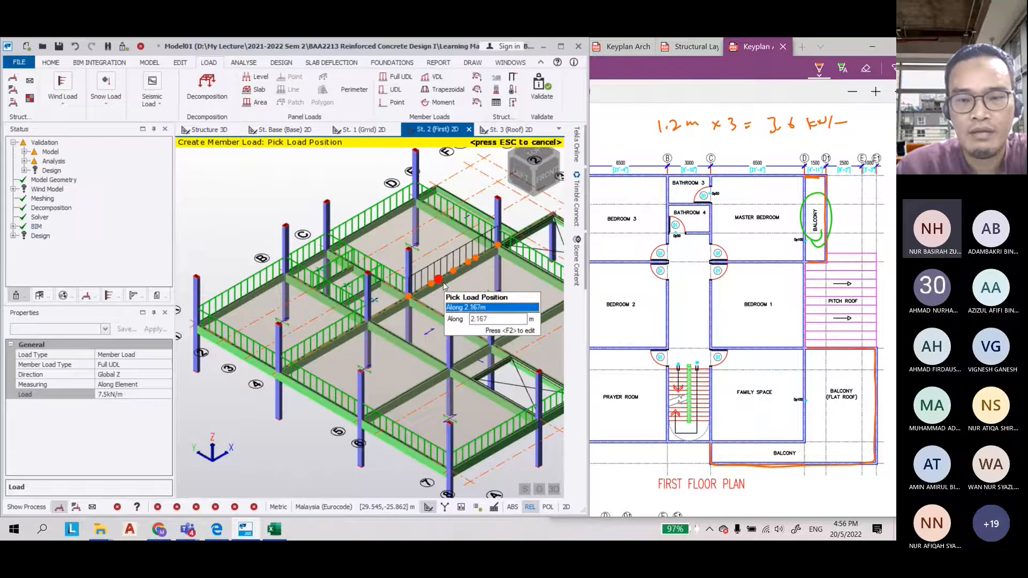
scroll(443, 285, "down", 3)
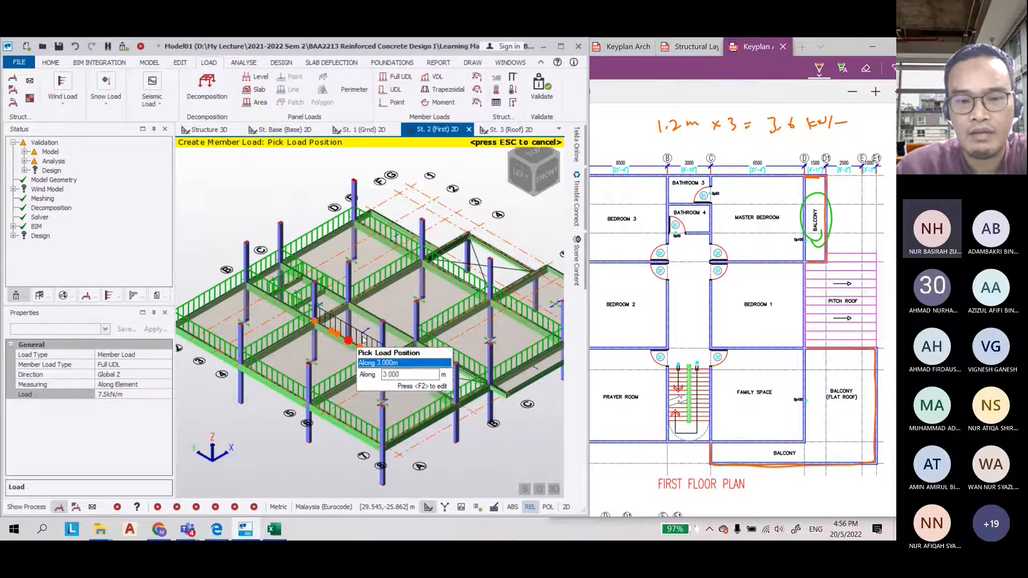
scroll(316, 402, "down", 2)
scroll(321, 348, "up", 5)
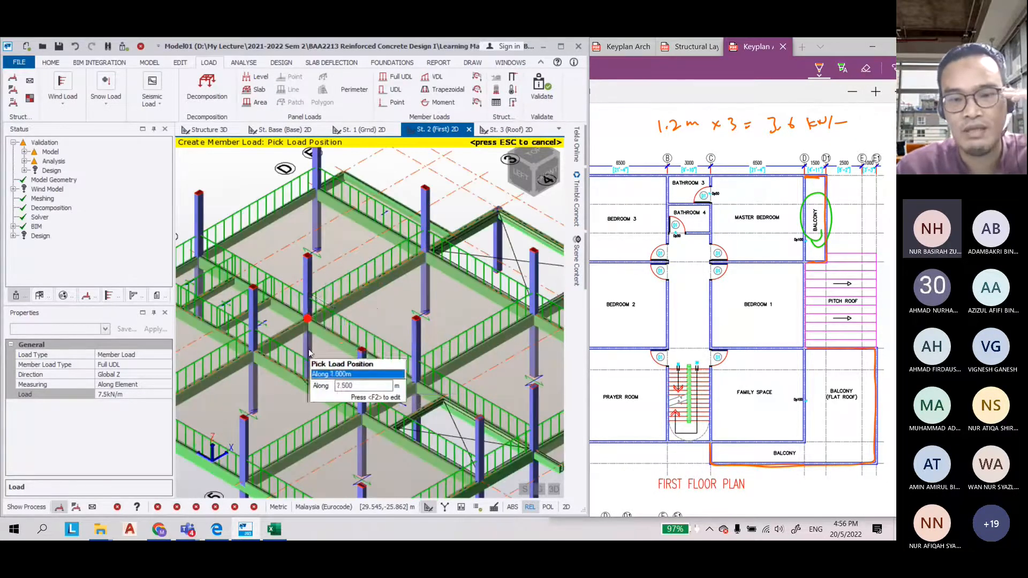
scroll(359, 346, "down", 5)
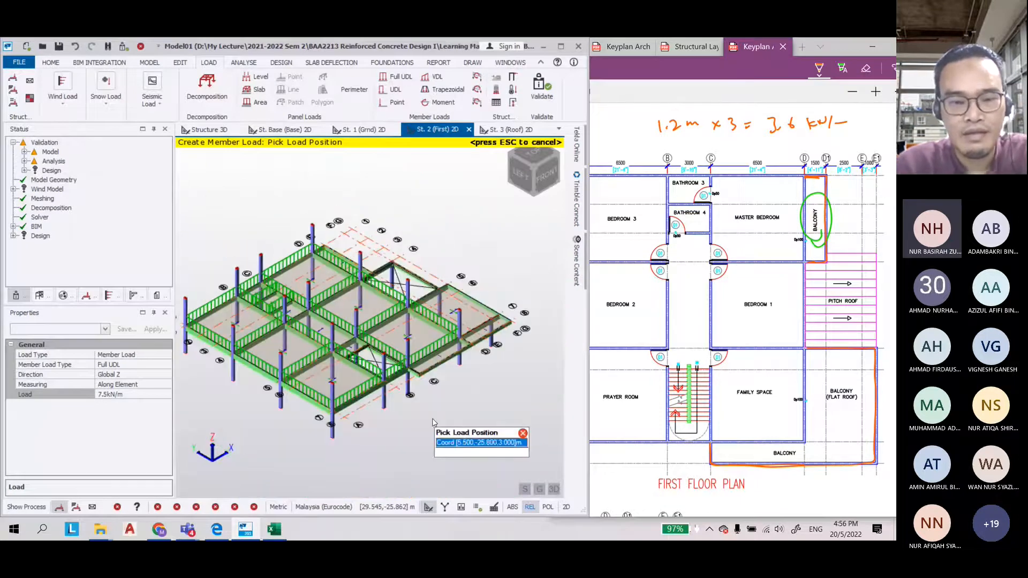
scroll(431, 417, "up", 5)
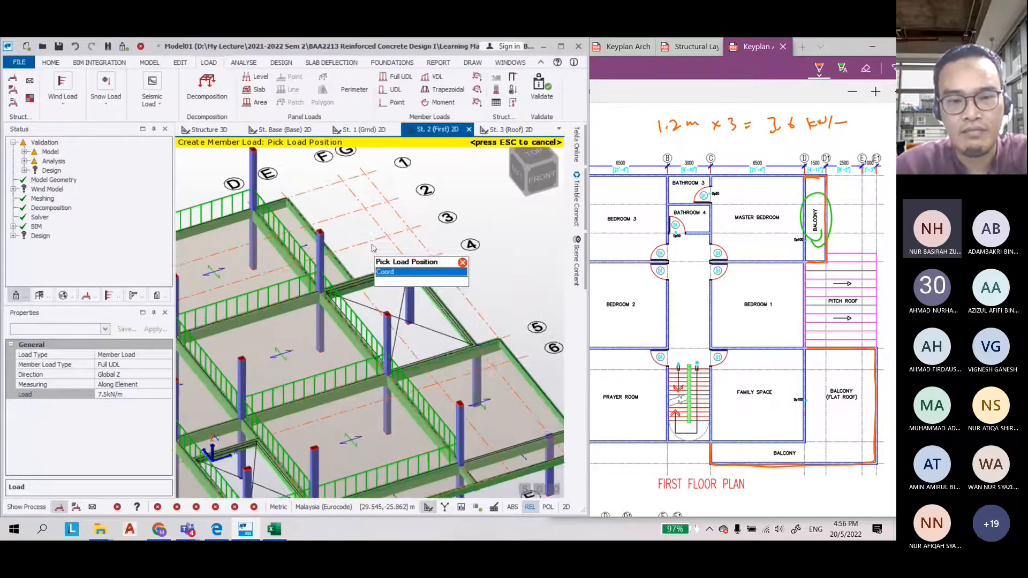
Set the member load to 3.6 kN/m and apply it to the balcony edge beams, then end the load command
left_click(119, 395)
left_click_drag(119, 396, 87, 395)
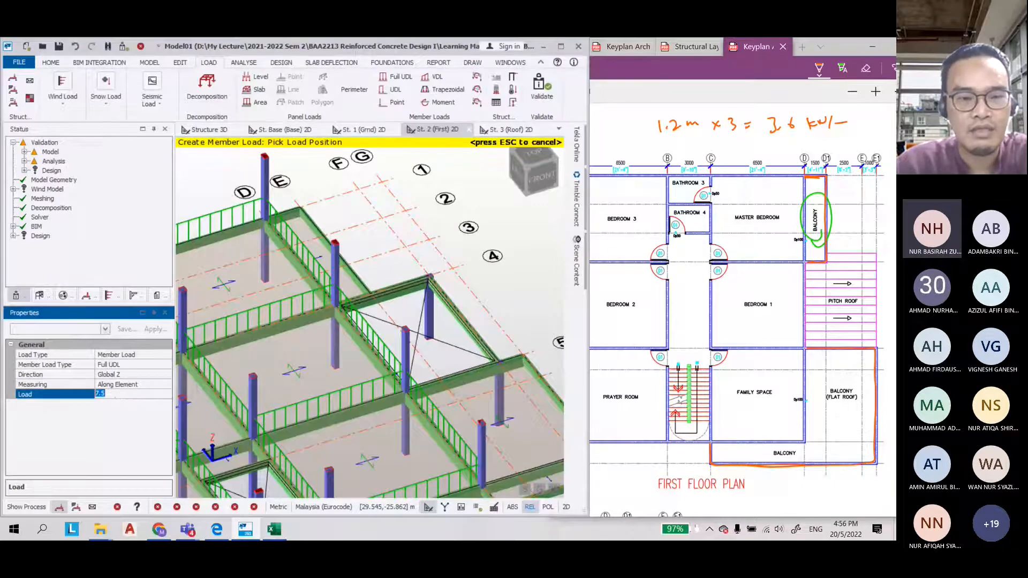
type("3.6")
scroll(297, 152, "up", 3)
scroll(297, 152, "up", 1)
left_click(297, 262)
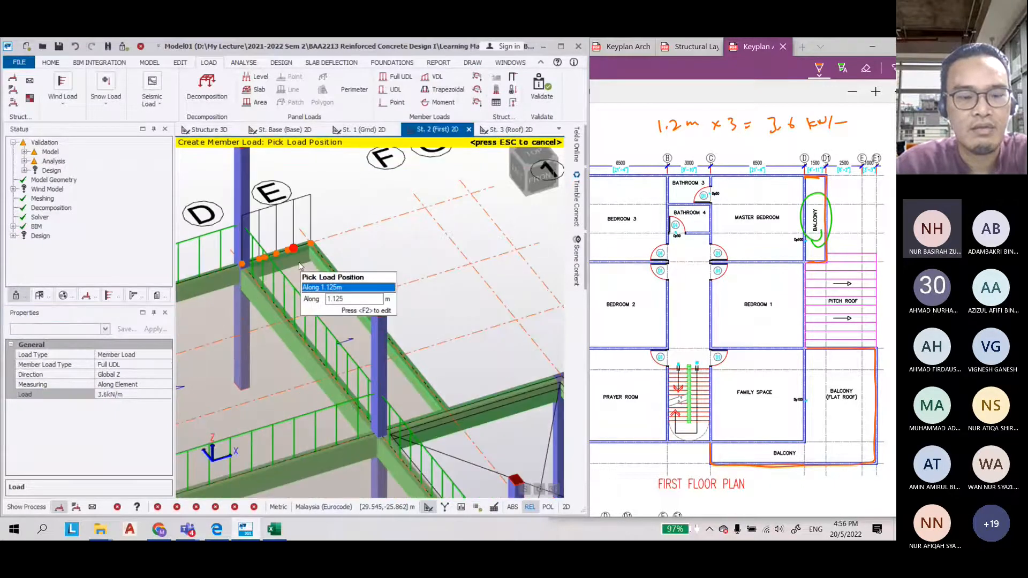
scroll(336, 266, "down", 5)
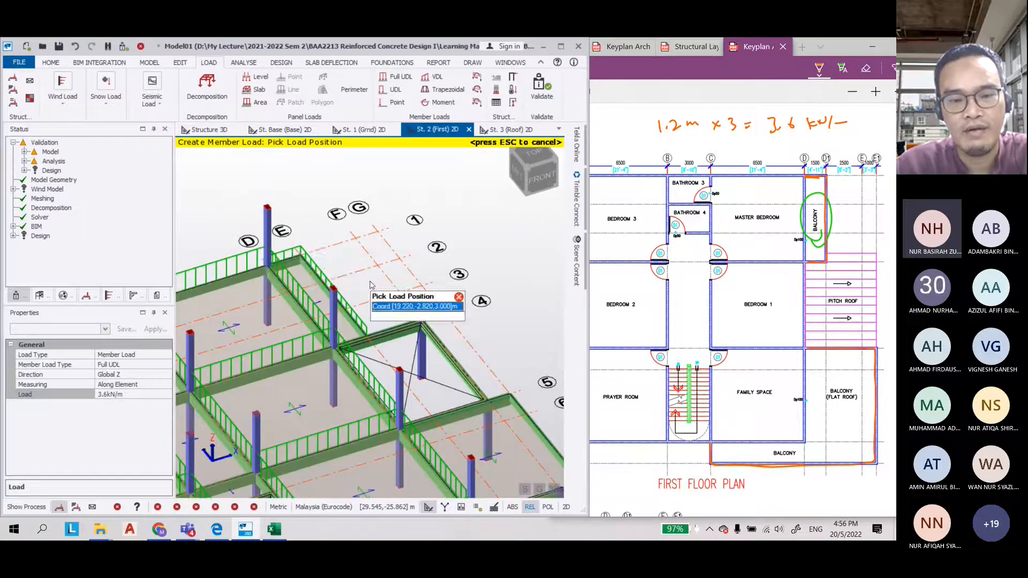
scroll(460, 321, "down", 2)
scroll(471, 364, "up", 4)
left_click(357, 337)
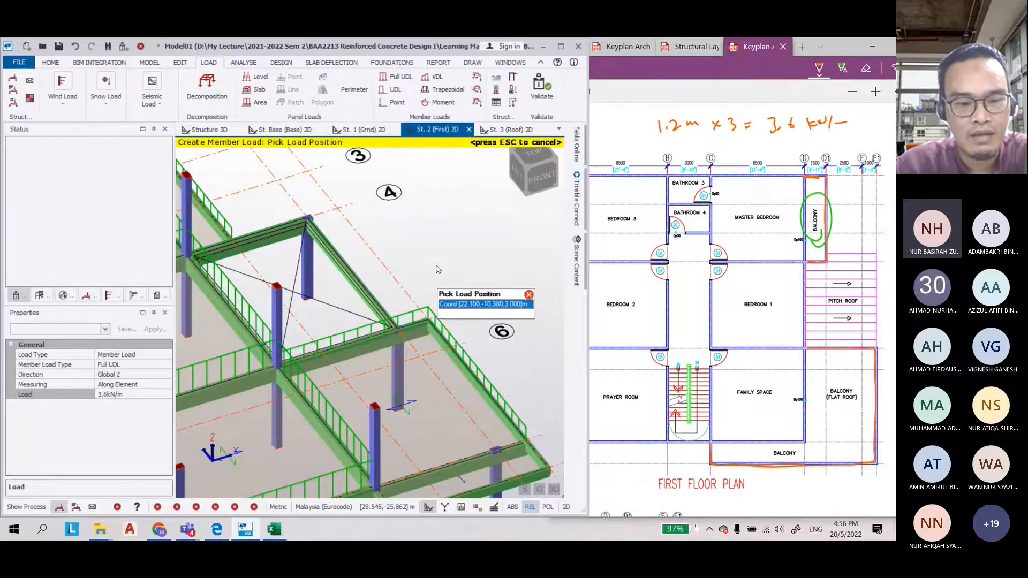
scroll(437, 269, "down", 2)
scroll(244, 436, "up", 2)
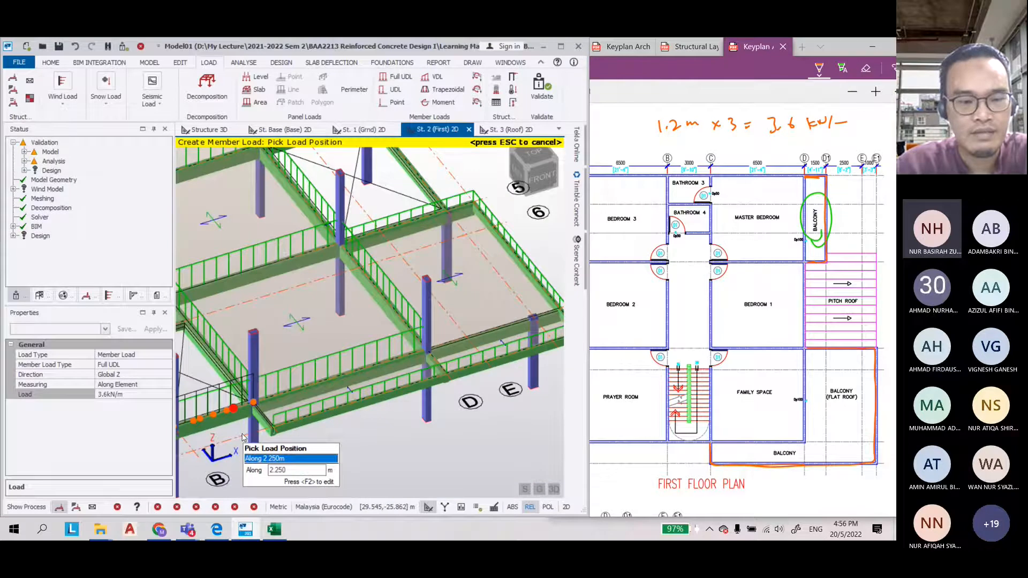
scroll(243, 436, "up", 3)
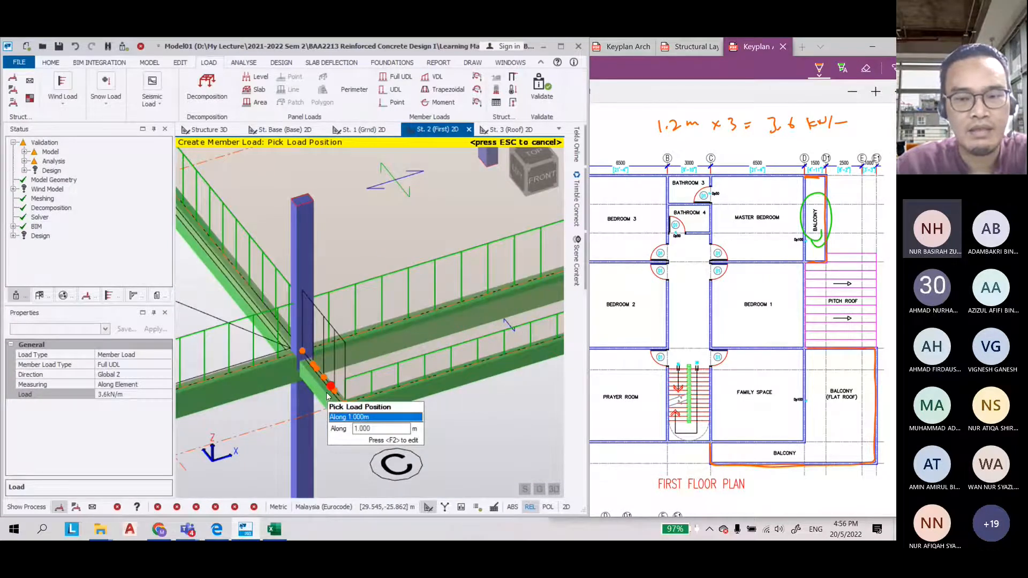
left_click(327, 397)
key("Escape")
Enlarge the floor plan view, zoom into the first floor plan, and mark the pitch roof edges in red with the pen
scroll(327, 397, "down", 8)
right_click(336, 299)
key("Escape")
left_click(612, 360)
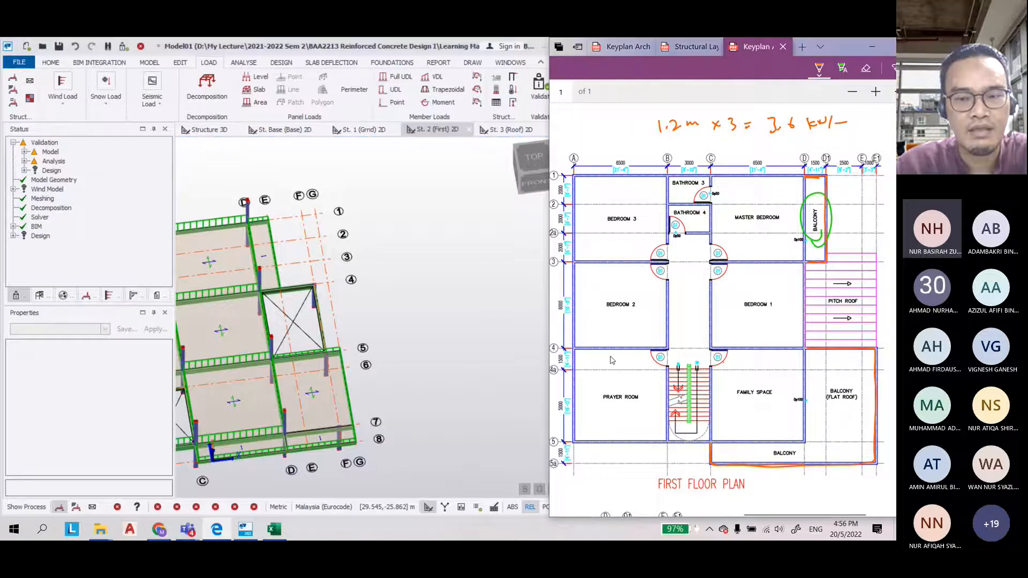
left_click_drag(549, 343, 312, 343)
scroll(815, 190, "down", 4, "ctrl")
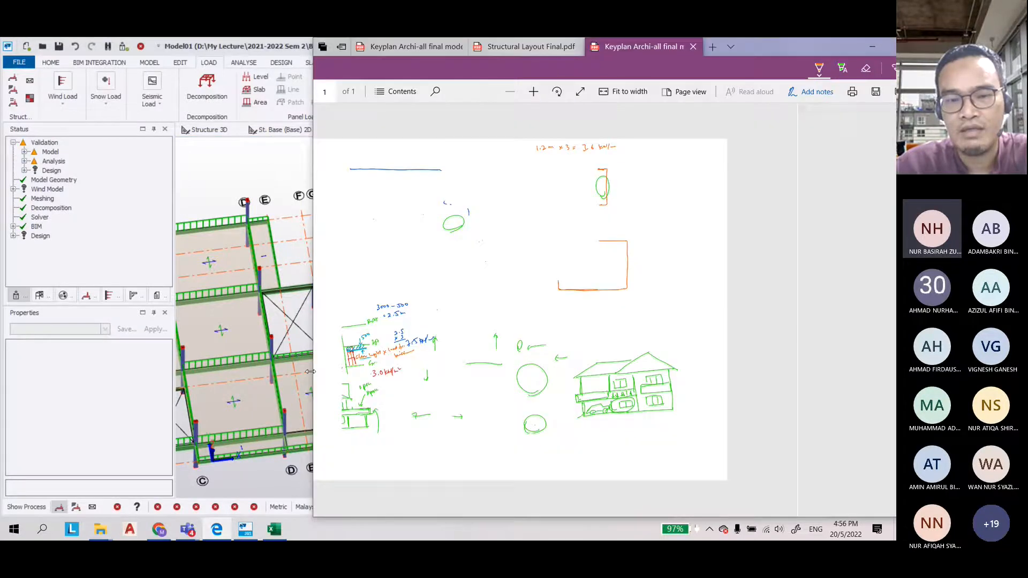
left_click(534, 92)
left_click(534, 92)
left_click(534, 92)
scroll(714, 218, "up", 3)
scroll(713, 218, "up", 1, "ctrl")
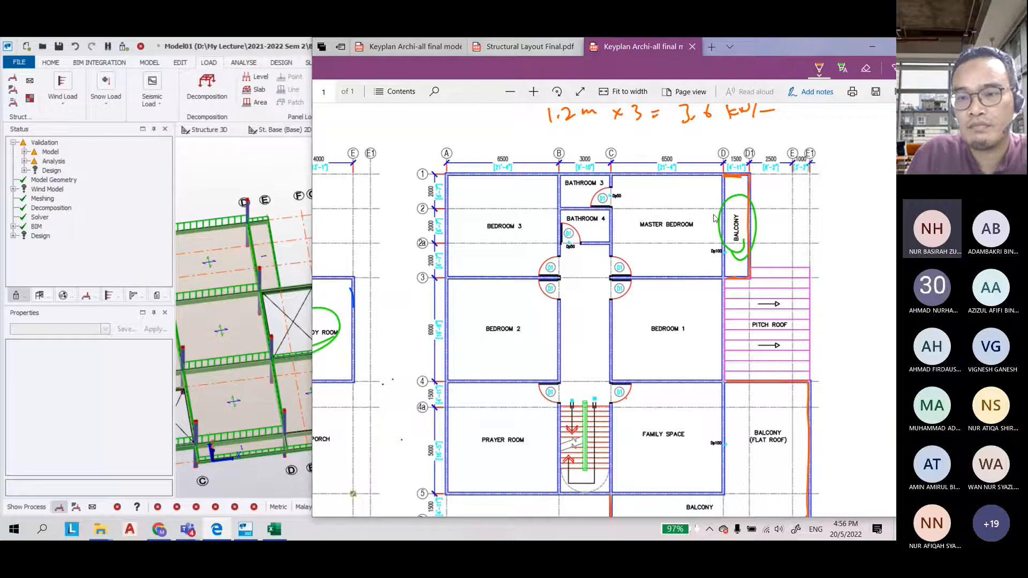
left_click(819, 68)
left_click(780, 158)
left_click_drag(733, 279, 804, 279)
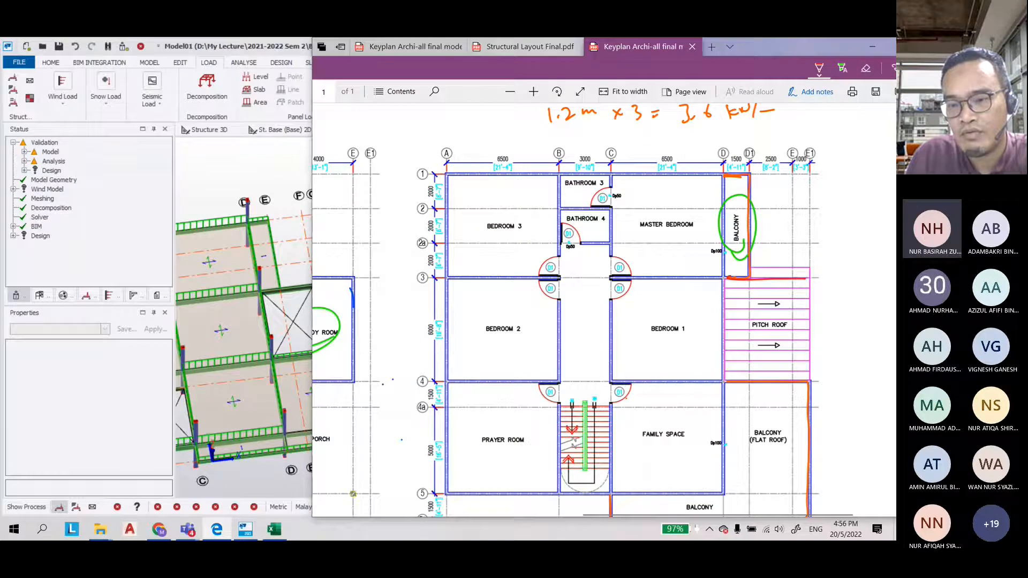
left_click_drag(792, 279, 793, 375)
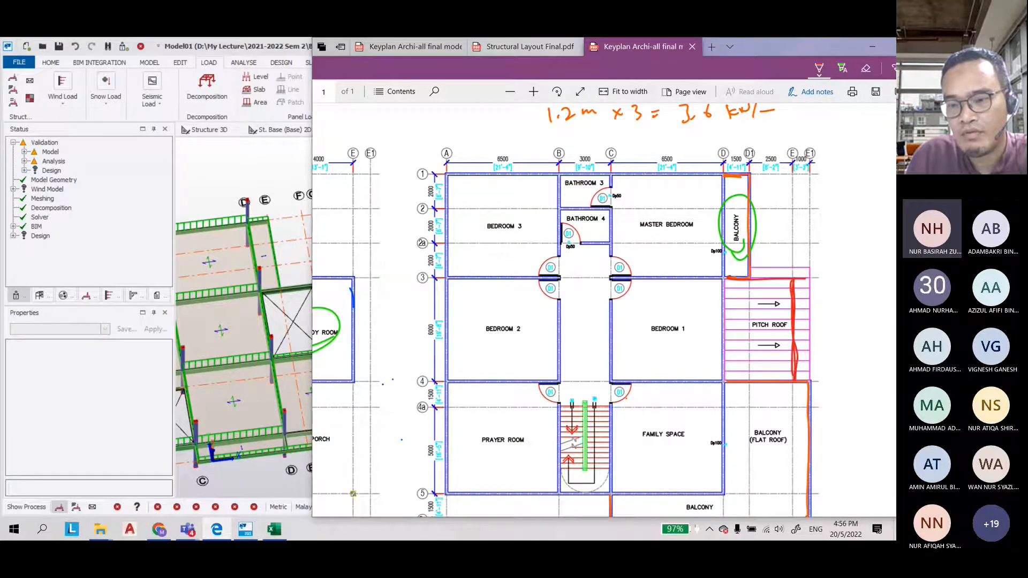
mouse_move(732, 279)
left_mouse_down()
mouse_move(794, 279)
mouse_move(794, 298)
left_mouse_up()
Switch the pen to blue and mark the 4000 overall width and the 2000 span beside the pitch roof
left_click(820, 68)
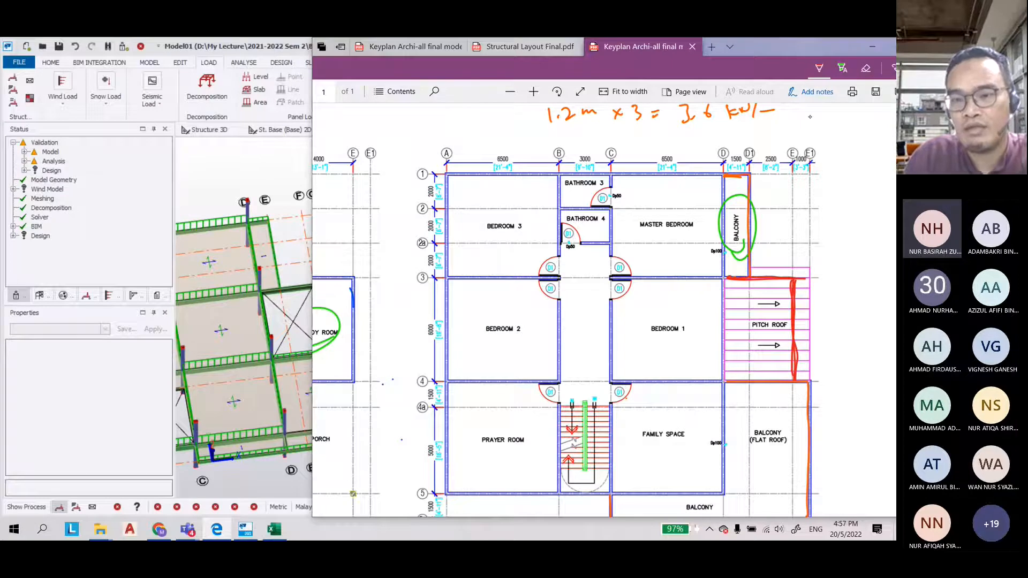
left_click(819, 69)
left_click_drag(808, 152, 804, 152)
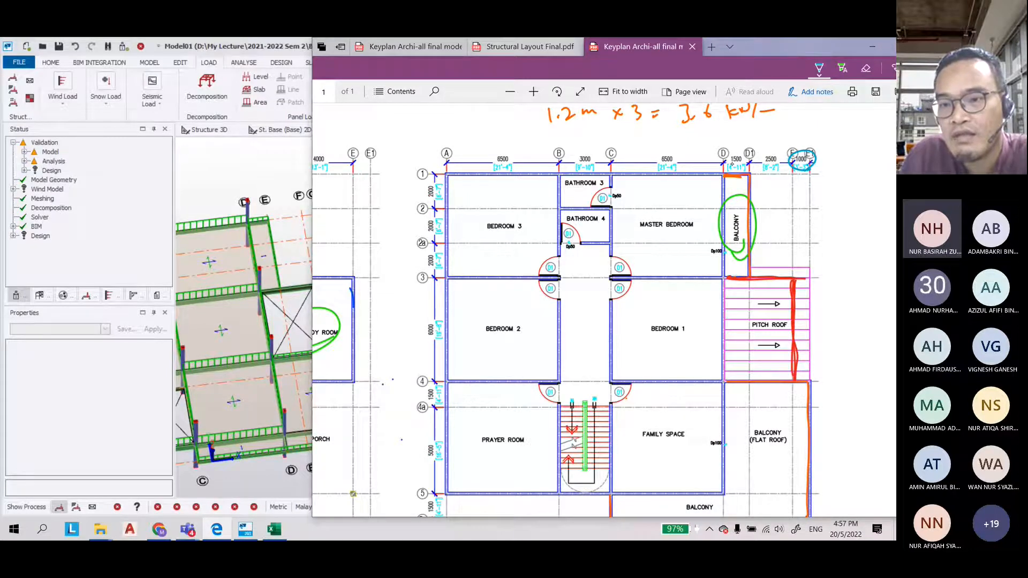
left_click_drag(725, 132, 725, 140)
left_click_drag(725, 137, 791, 138)
left_click_drag(791, 132, 792, 142)
left_click_drag(747, 125, 767, 121)
left_click(757, 128)
left_click_drag(758, 265, 763, 381)
left_click_drag(759, 248, 761, 259)
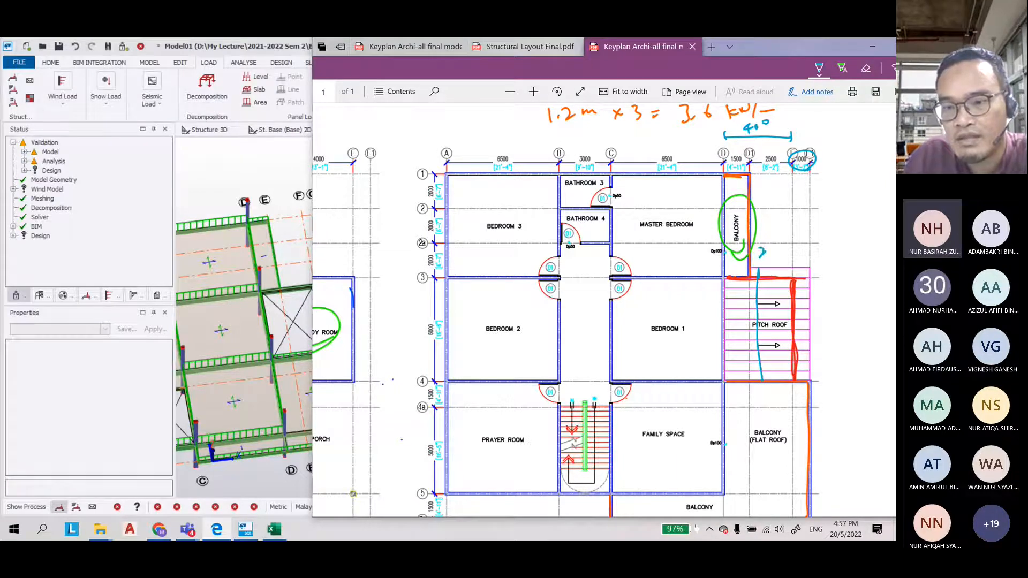
left_click_drag(766, 249, 780, 244)
left_click_drag(793, 257, 812, 380)
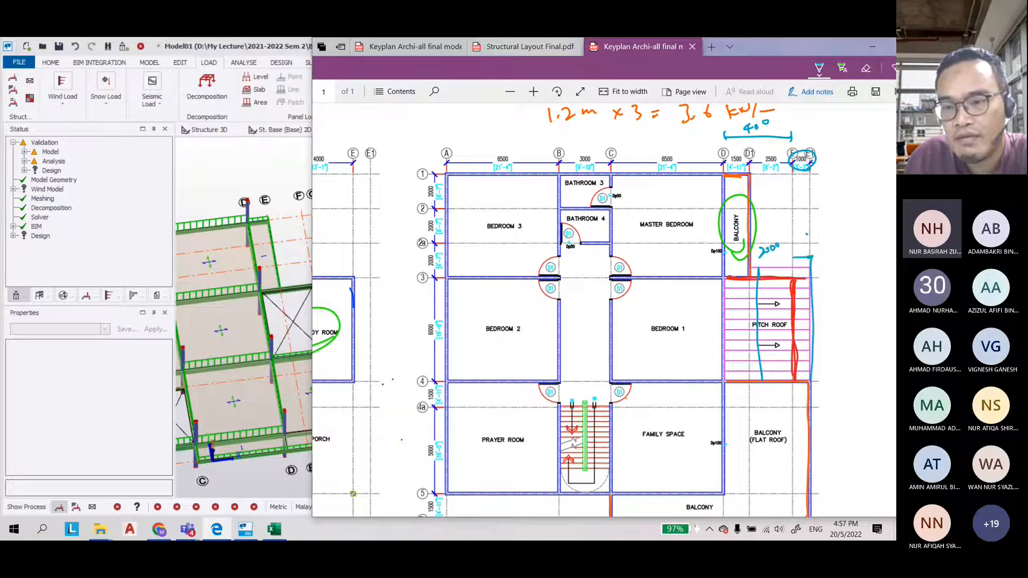
Write the 1000 dimension and outline the pitch roof panel in blue on the first floor plan
left_click_drag(809, 232, 814, 240)
left_click_drag(822, 232, 825, 231)
mouse_move(758, 275)
left_mouse_down()
mouse_move(809, 267)
mouse_move(780, 294)
left_mouse_up()
left_click_drag(767, 307, 784, 311)
mouse_move(763, 331)
left_mouse_down()
mouse_move(790, 331)
mouse_move(792, 353)
left_mouse_up()
left_click_drag(769, 366, 785, 367)
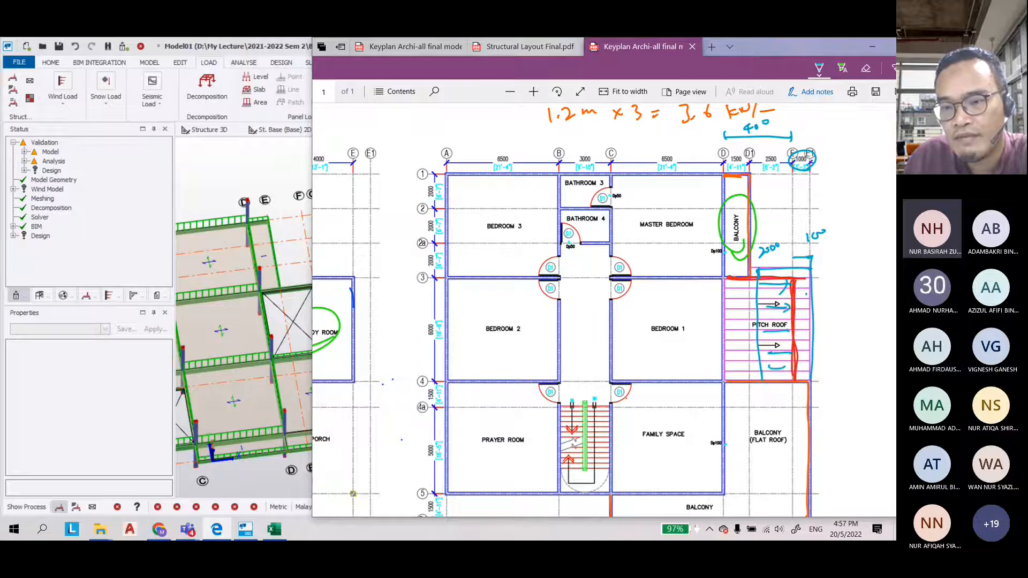
left_click_drag(806, 290, 805, 302)
mouse_move(809, 320)
left_mouse_down()
mouse_move(796, 327)
mouse_move(796, 352)
left_mouse_up()
left_click_drag(805, 360, 799, 369)
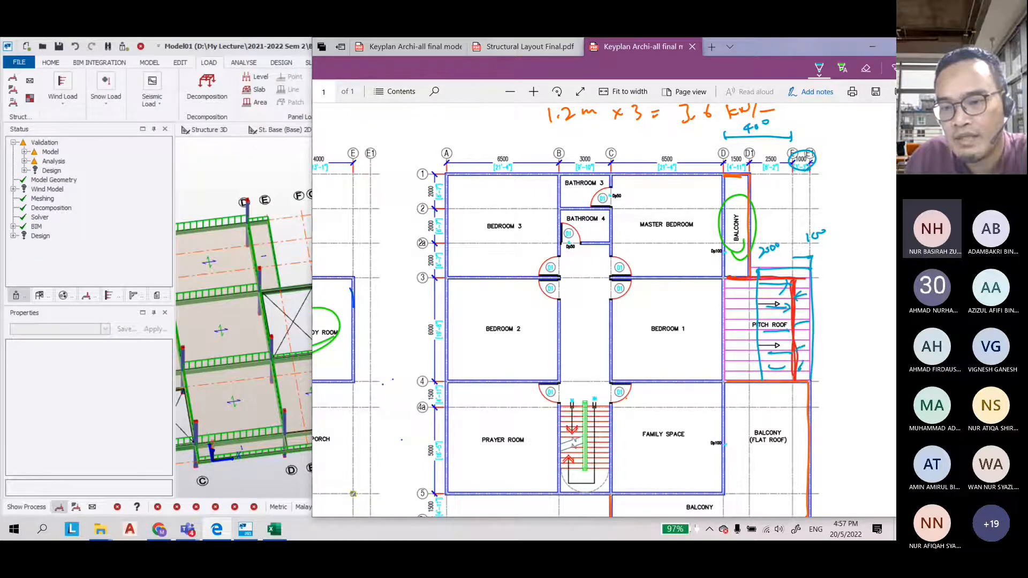
left_click_drag(804, 304, 798, 308)
mouse_move(806, 276)
left_mouse_down()
mouse_move(789, 308)
mouse_move(798, 379)
left_mouse_up()
left_click_drag(771, 259, 800, 247)
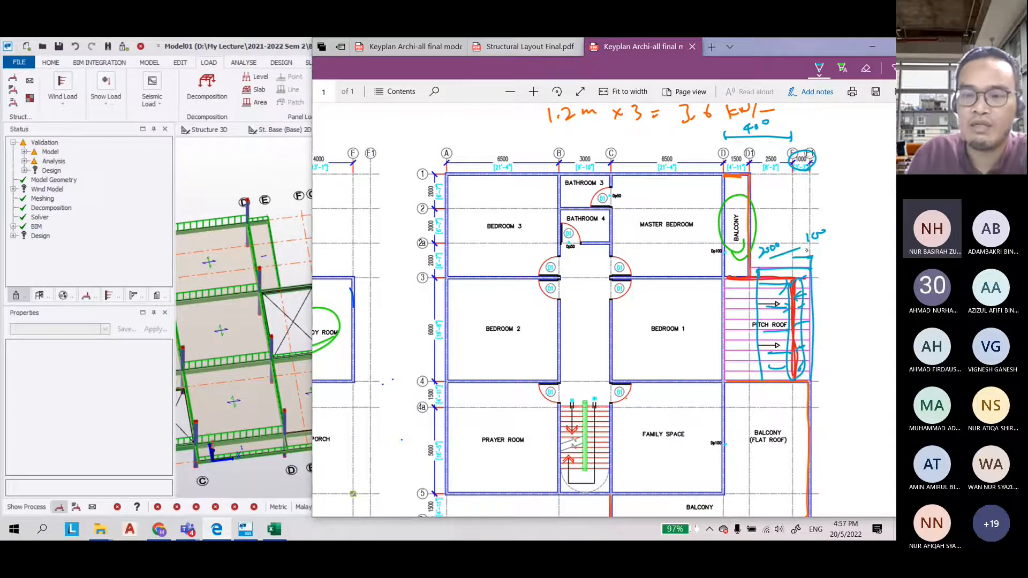
Write the roof load calculation 3 × 1.0 with Gk and Qk labels beside the pitch roof
mouse_move(826, 172)
left_mouse_down()
mouse_move(825, 191)
mouse_move(851, 196)
left_mouse_up()
left_click_drag(851, 178, 841, 196)
mouse_move(862, 173)
left_mouse_down()
mouse_move(859, 189)
mouse_move(870, 178)
left_mouse_up()
left_click(867, 188)
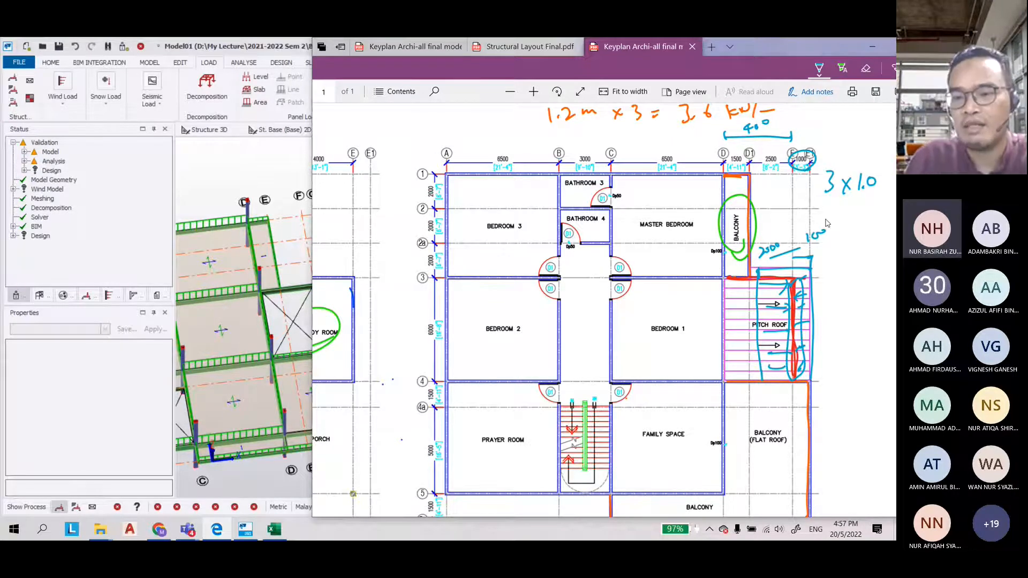
left_click_drag(845, 256, 846, 267)
left_click_drag(854, 277, 863, 264)
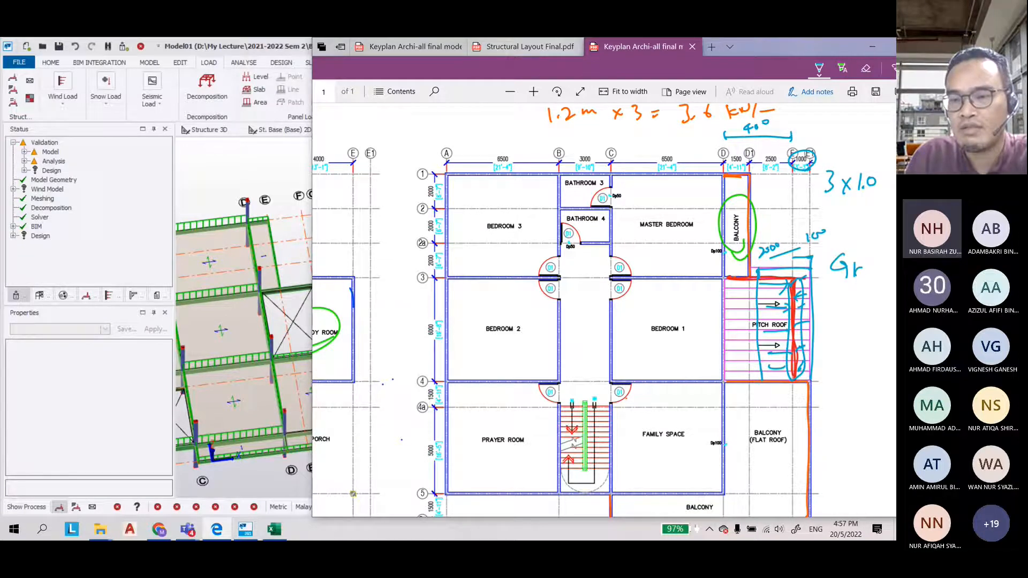
left_click_drag(855, 274, 864, 279)
left_click_drag(843, 300, 851, 318)
left_click_drag(851, 300, 850, 319)
left_click_drag(858, 303, 859, 318)
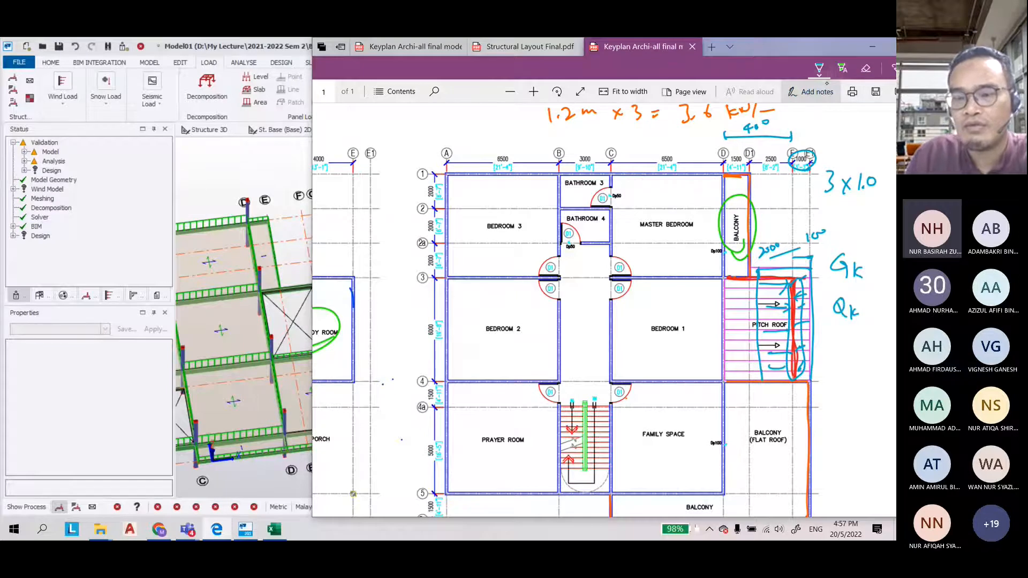
Underline the 3 × 1.0 roof load and write 0.5 kN/m² beside the Qk label in orange
left_click_drag(854, 199, 873, 196)
left_click_drag(855, 203, 874, 201)
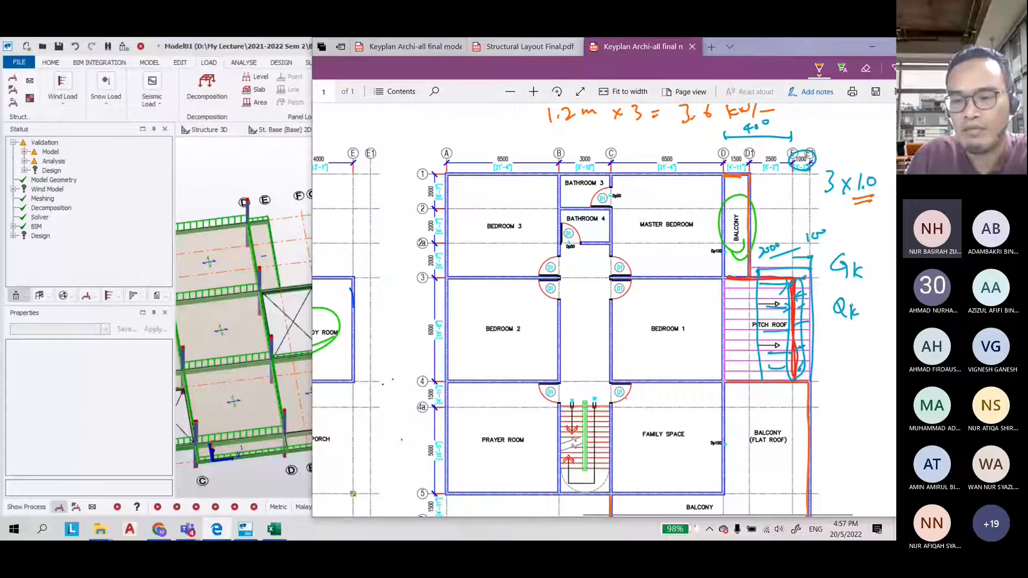
left_click_drag(860, 319, 861, 347)
left_click_drag(844, 363, 846, 364)
left_click(850, 380)
left_click_drag(855, 366, 853, 381)
left_click_drag(855, 365, 861, 364)
left_click_drag(848, 399, 848, 414)
left_click_drag(853, 406, 861, 405)
left_click_drag(865, 399, 875, 410)
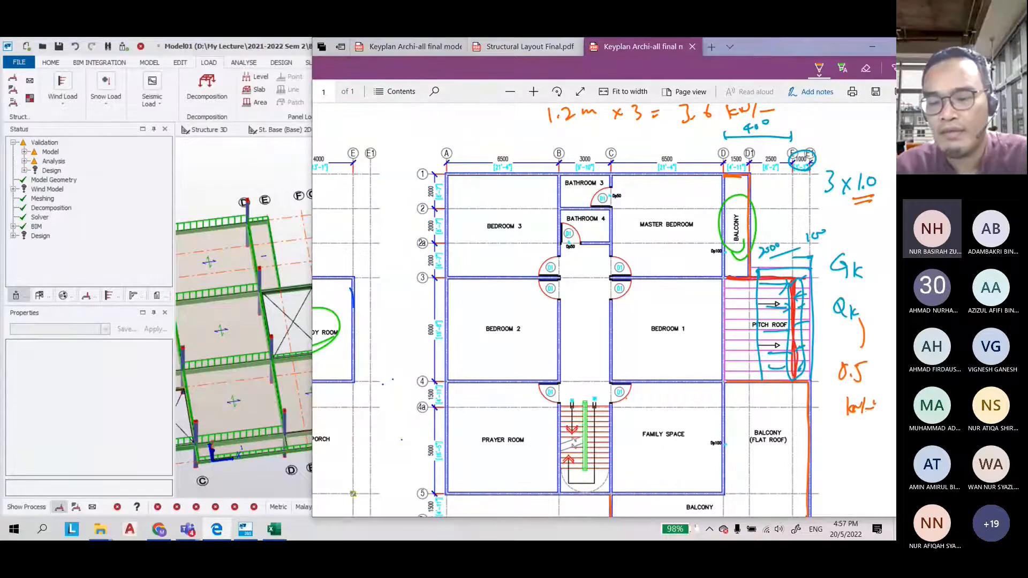
Enlarge the model window and start a Full UDL member load of 3 kN/m on the first floor
left_click(294, 174)
scroll(475, 290, "up", 5)
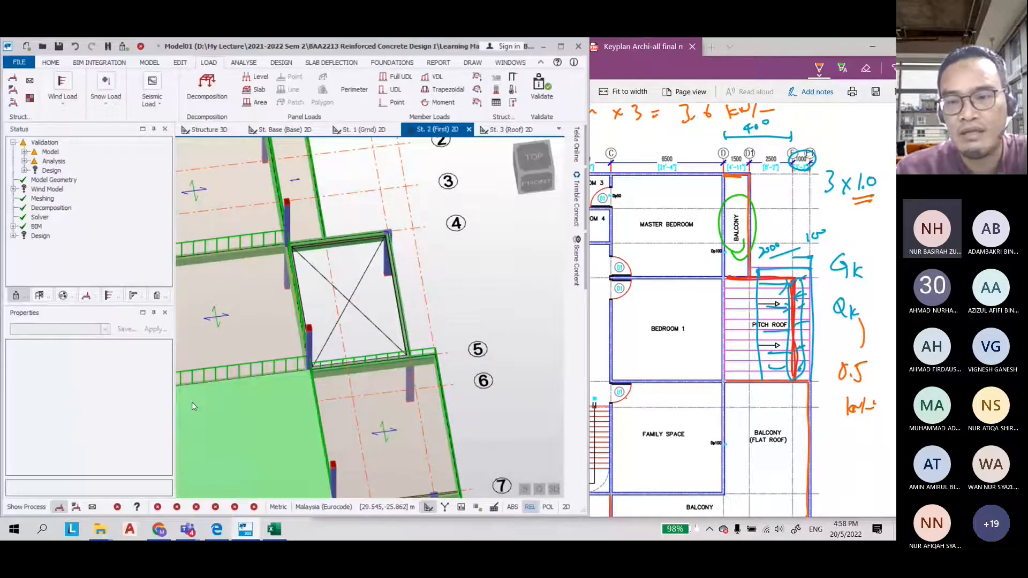
left_click_drag(589, 276, 764, 275)
right_click_drag(524, 275, 573, 253)
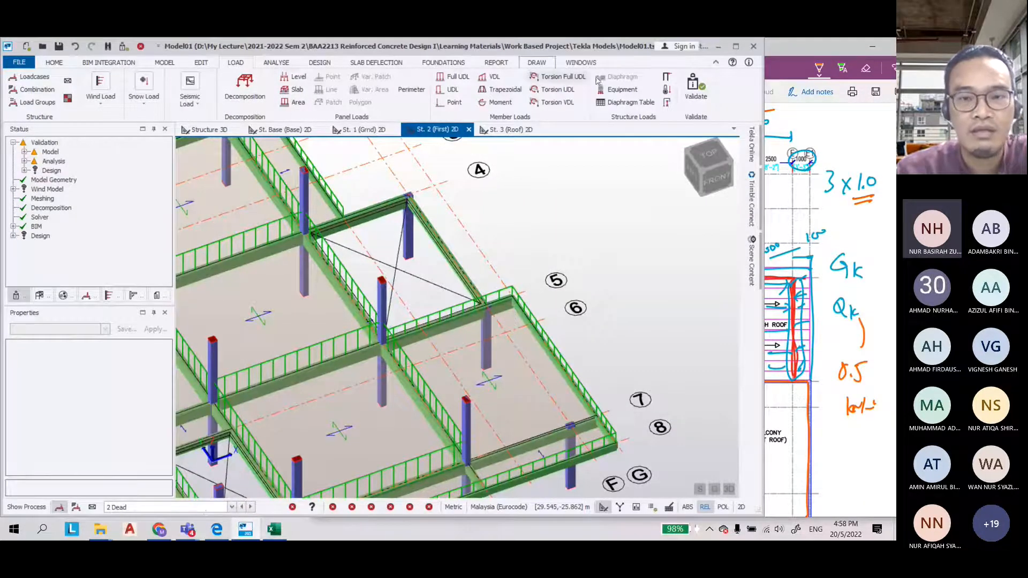
left_click(454, 77)
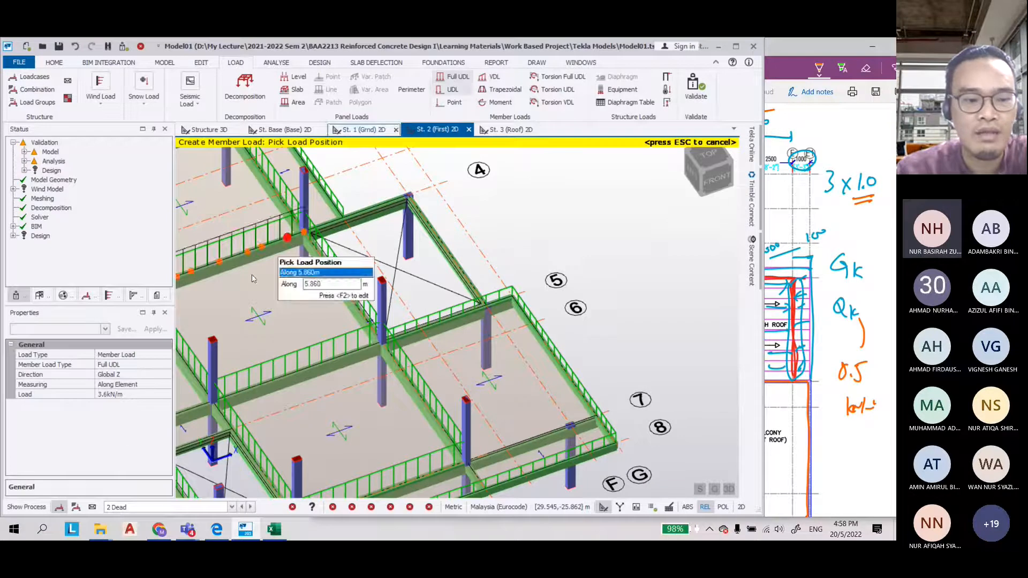
left_click(90, 394)
type("3")
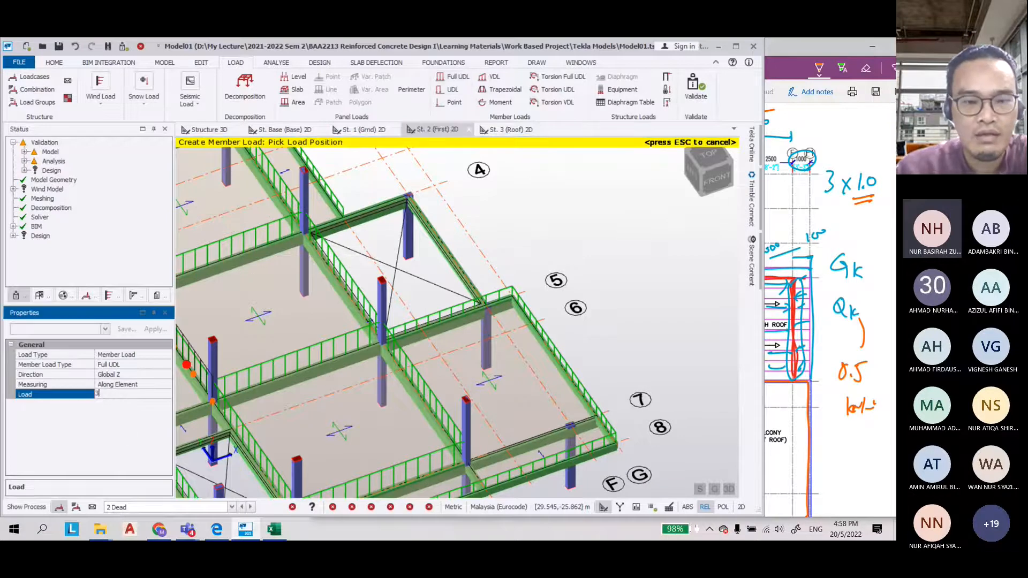
scroll(423, 187, "up", 7)
left_click(440, 264)
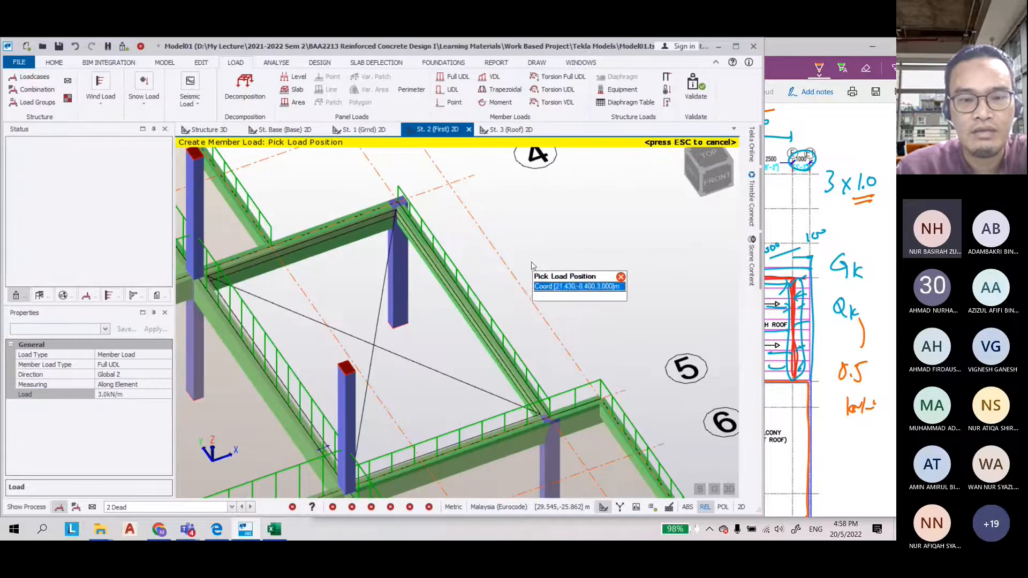
scroll(409, 267, "down", 1)
scroll(379, 278, "down", 2)
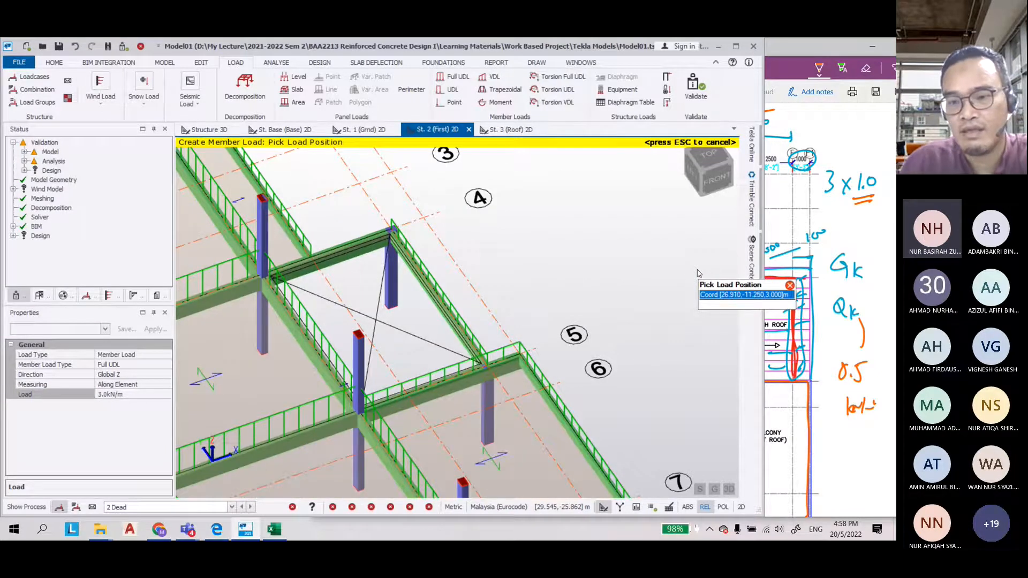
Trace the beam along grid D beside the pitch roof in orange on the floor plan
key("alt+Tab")
mouse_move(726, 277)
left_mouse_down()
mouse_move(757, 340)
mouse_move(726, 353)
mouse_move(721, 281)
mouse_move(726, 380)
left_mouse_up()
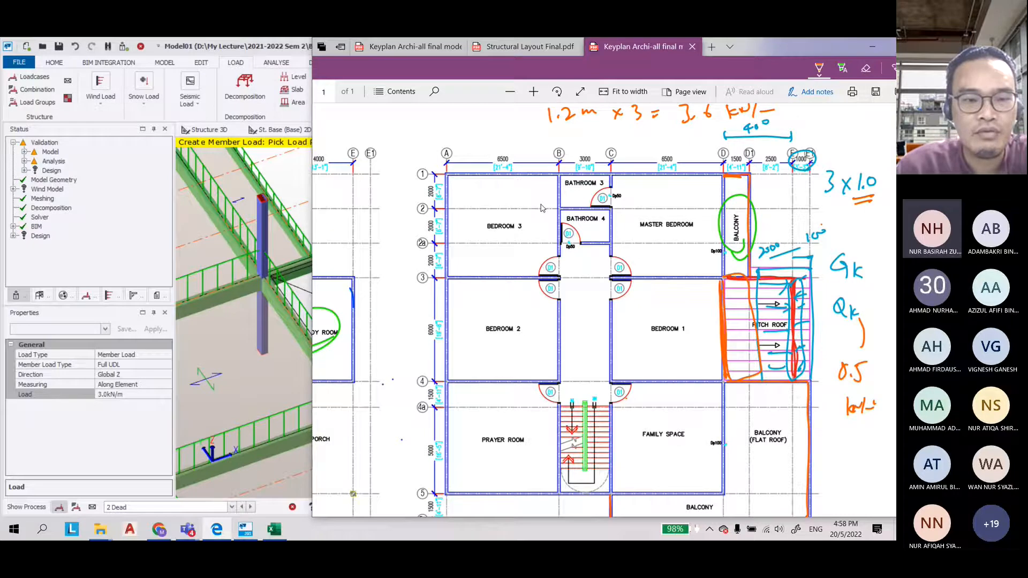
left_click(305, 325)
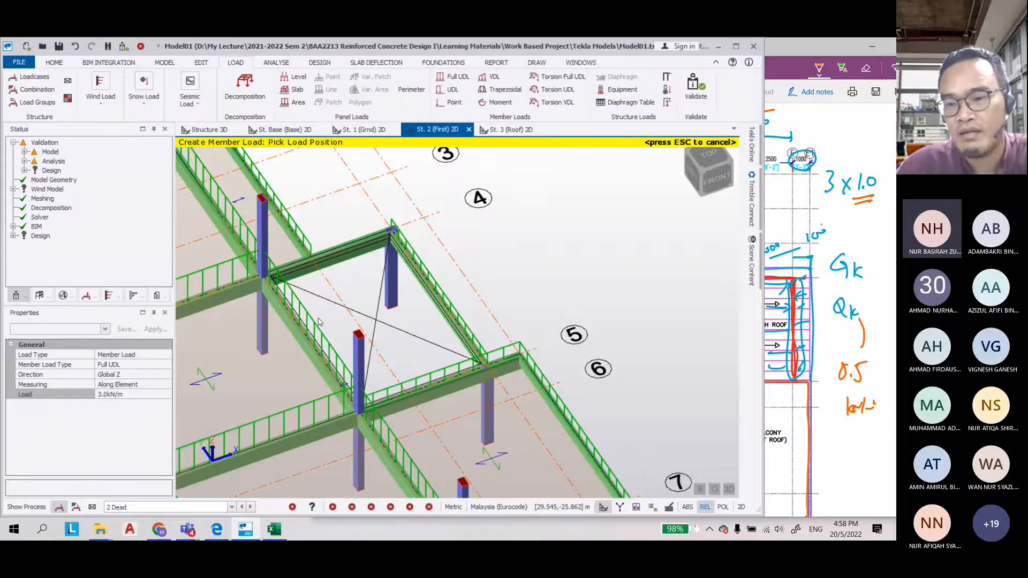
Write 2 beside the balcony, circle the 1.0 factor and retrace the grid D beam in orange
left_click(818, 228)
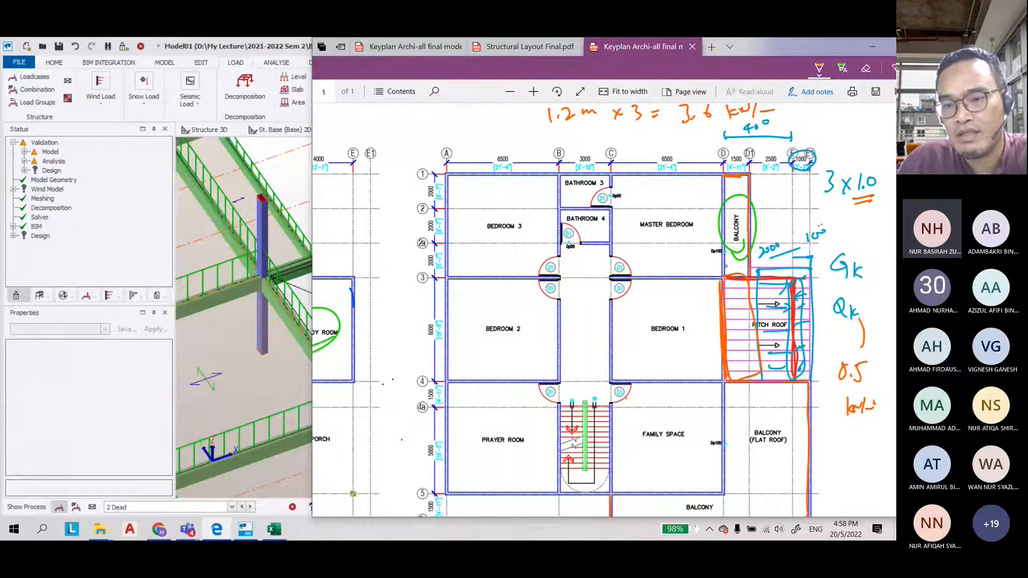
left_click_drag(726, 266, 766, 228)
mouse_move(768, 216)
left_mouse_down()
mouse_move(779, 224)
mouse_move(795, 215)
left_mouse_up()
mouse_move(854, 197)
left_mouse_down()
mouse_move(864, 187)
mouse_move(857, 203)
left_mouse_up()
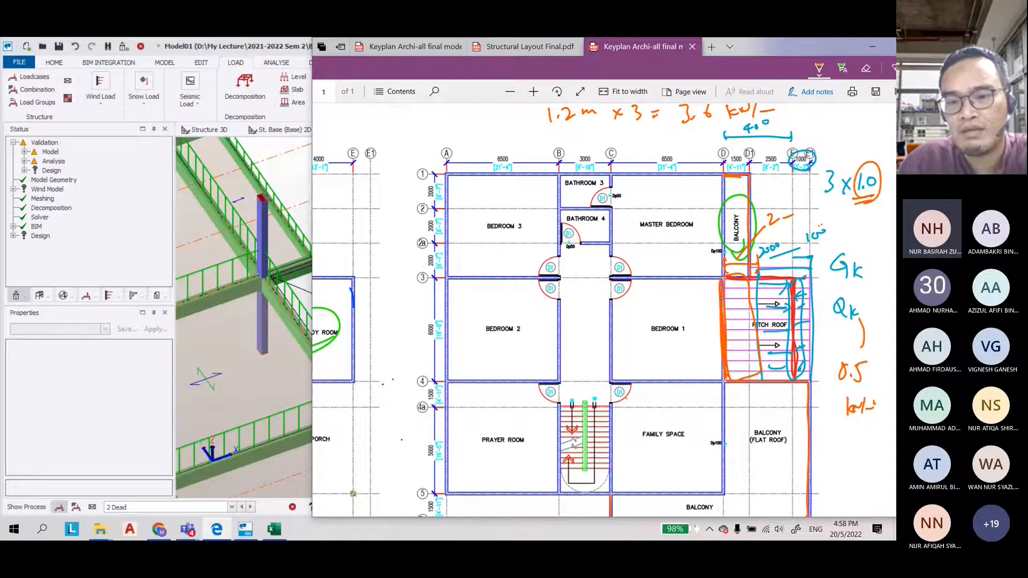
left_click_drag(721, 283, 723, 380)
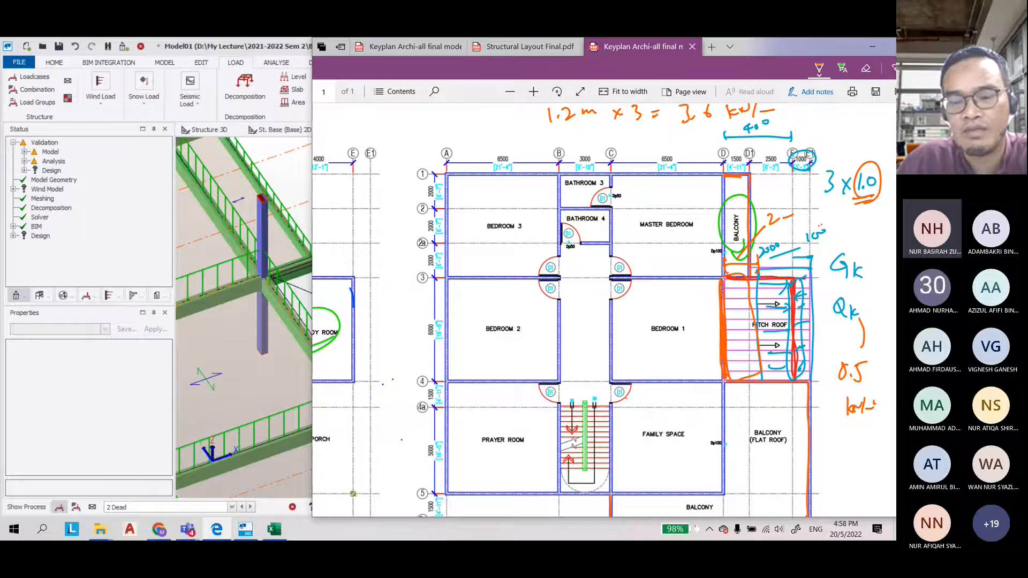
Select the existing member load on the pitch roof edge beam and set it to 9.5 kN/m
left_click(298, 175)
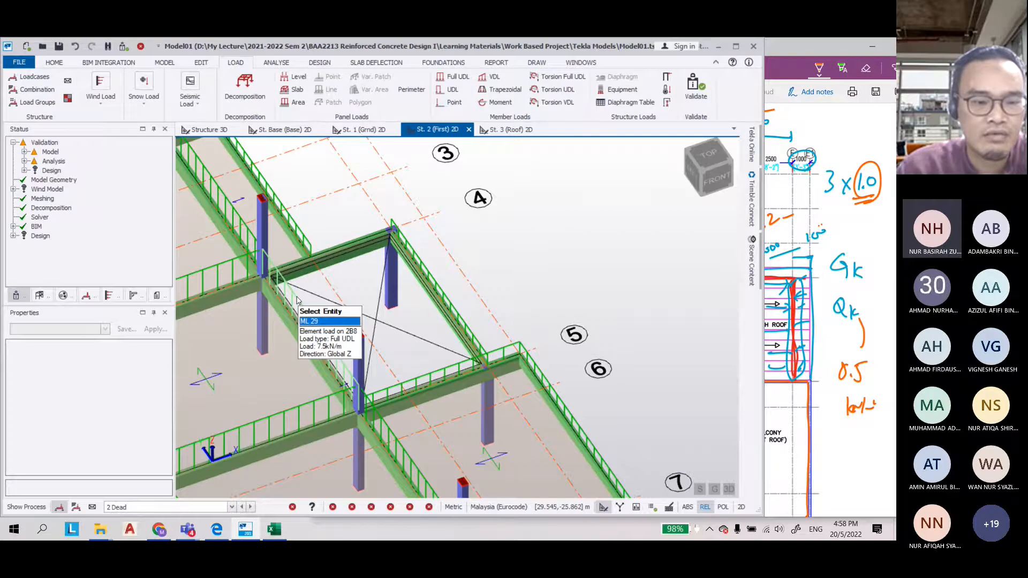
left_click(311, 322)
left_click(115, 414)
type("9.5")
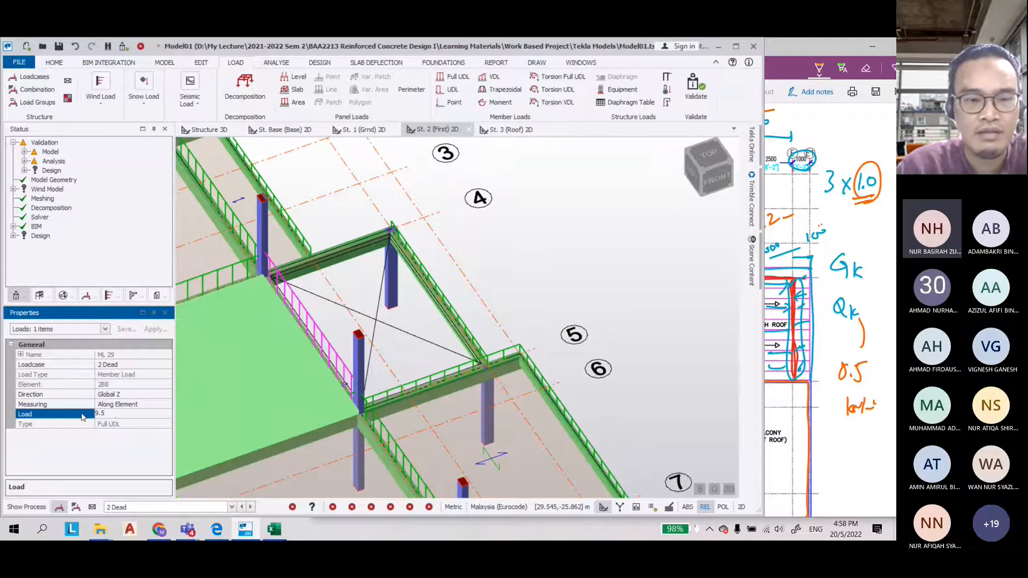
left_click(338, 207)
Switch the active load case to 4 Imposed
scroll(352, 209, "down", 2)
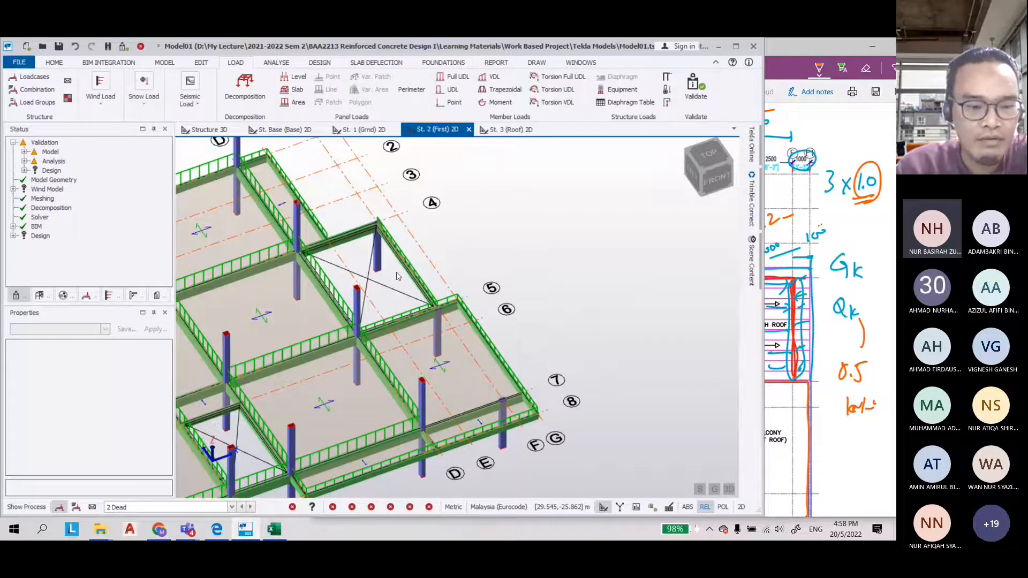
left_click(231, 507)
left_click(161, 488)
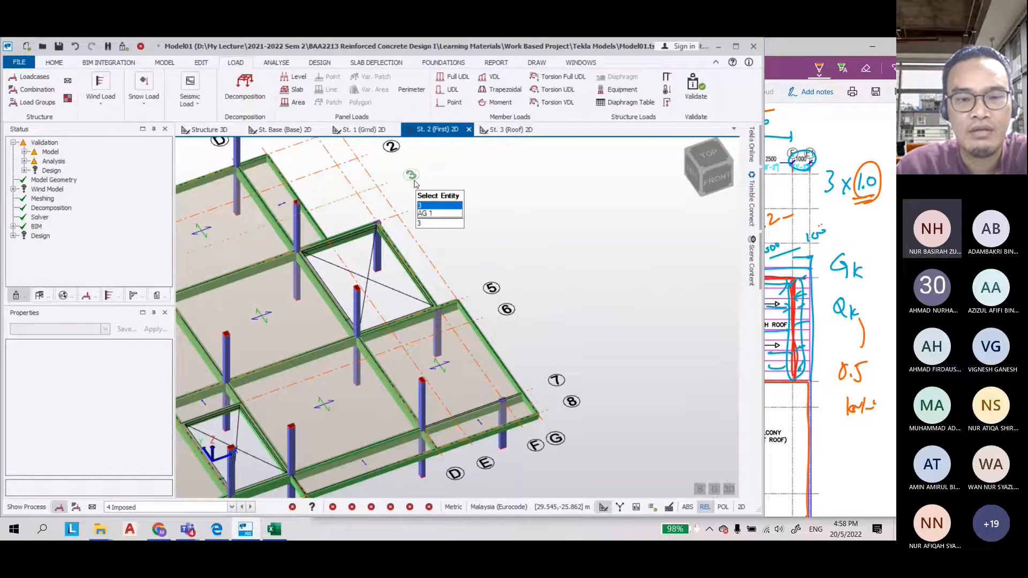
scroll(330, 203, "up", 1)
scroll(331, 203, "up", 2)
scroll(164, 65, "down", 5)
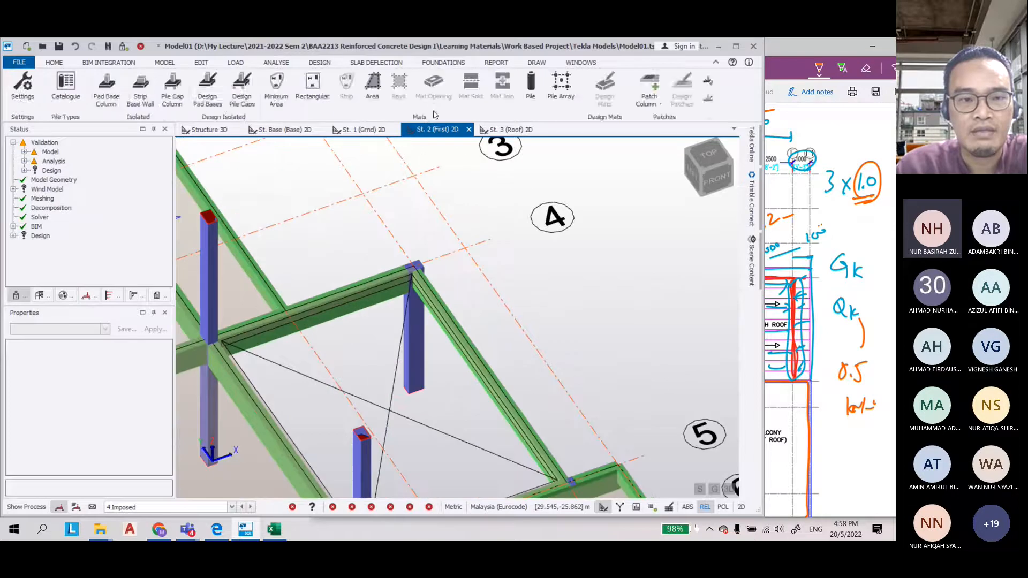
Apply a 1.5 kN/m Full UDL imposed member load to the pitch roof edge beam
left_click(164, 63)
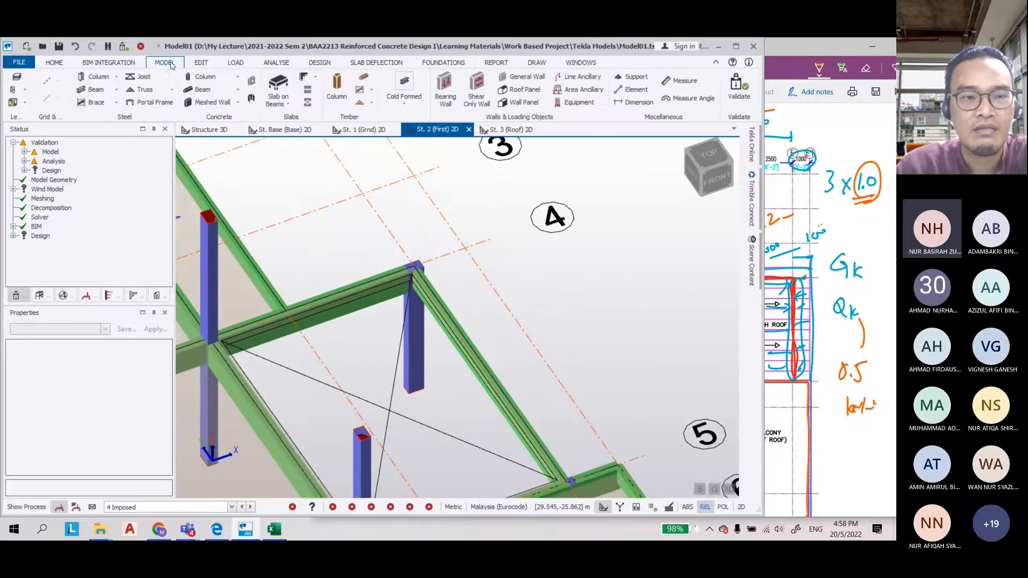
left_click(236, 63)
left_click(457, 77)
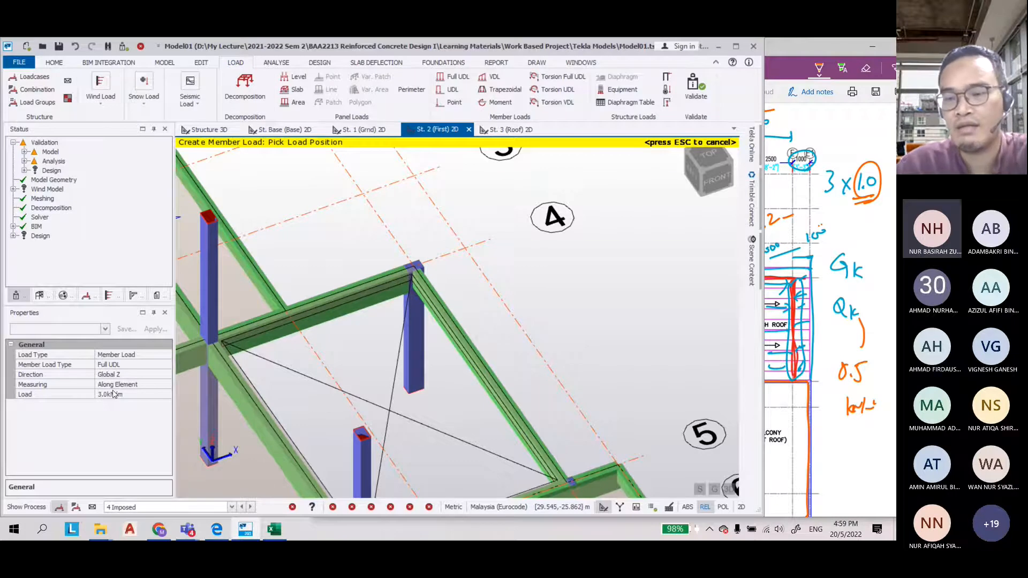
left_click(113, 395)
left_click_drag(826, 202, 839, 197)
mouse_move(840, 389)
left_mouse_down()
mouse_move(848, 398)
mouse_move(851, 388)
left_mouse_up()
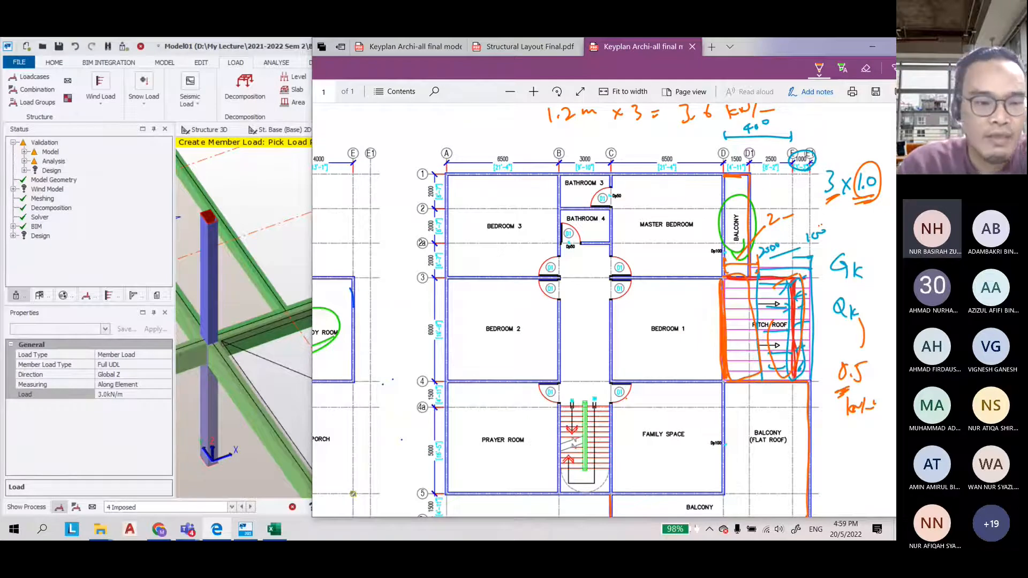
left_click(74, 394)
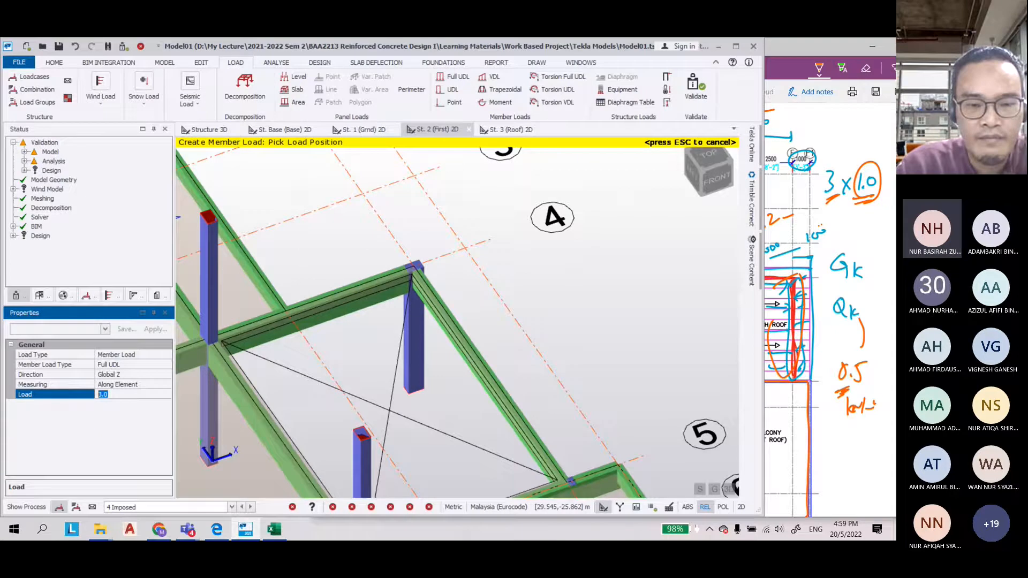
type("1.5")
key("Return")
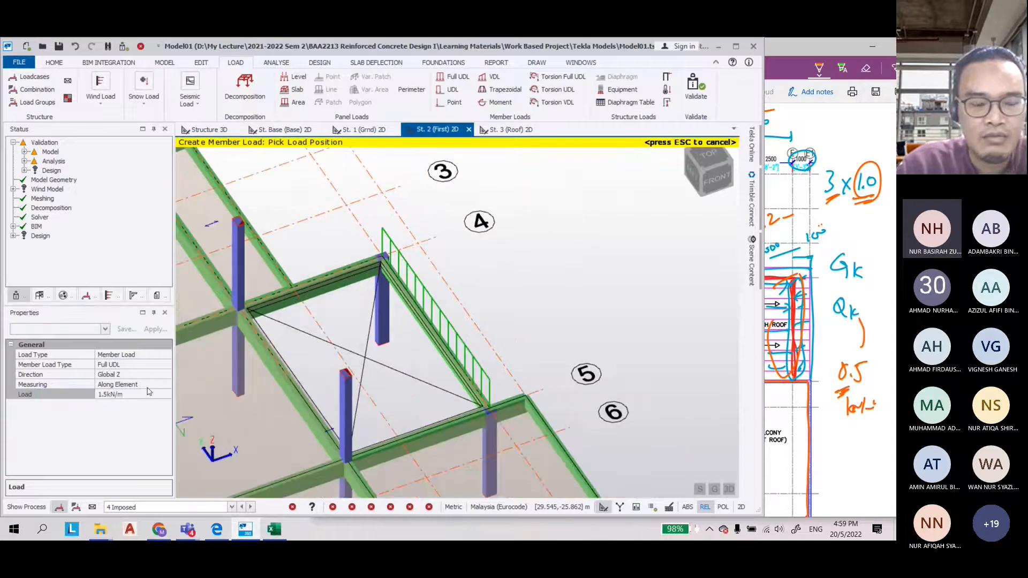
left_click(99, 398)
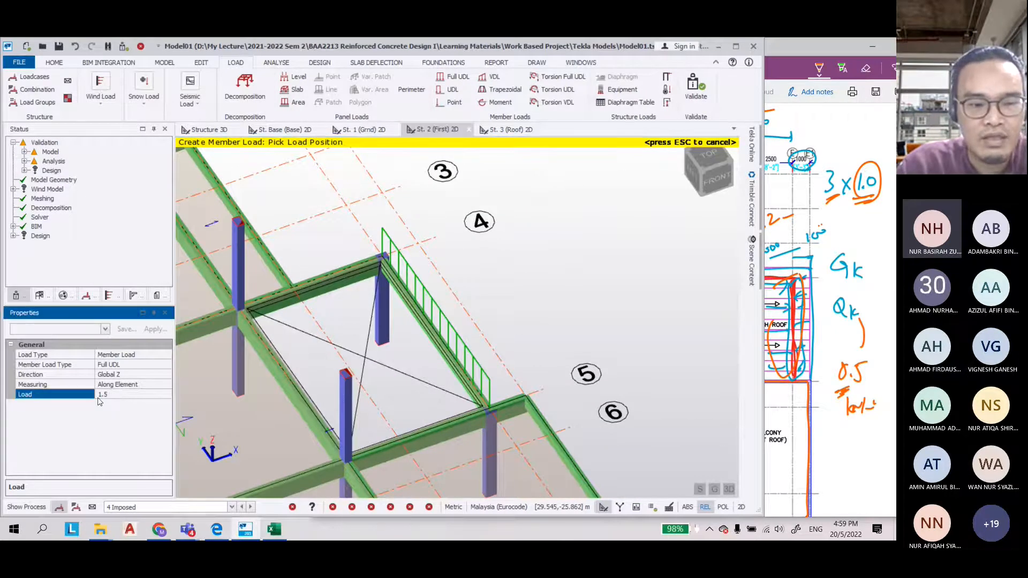
left_click(98, 397)
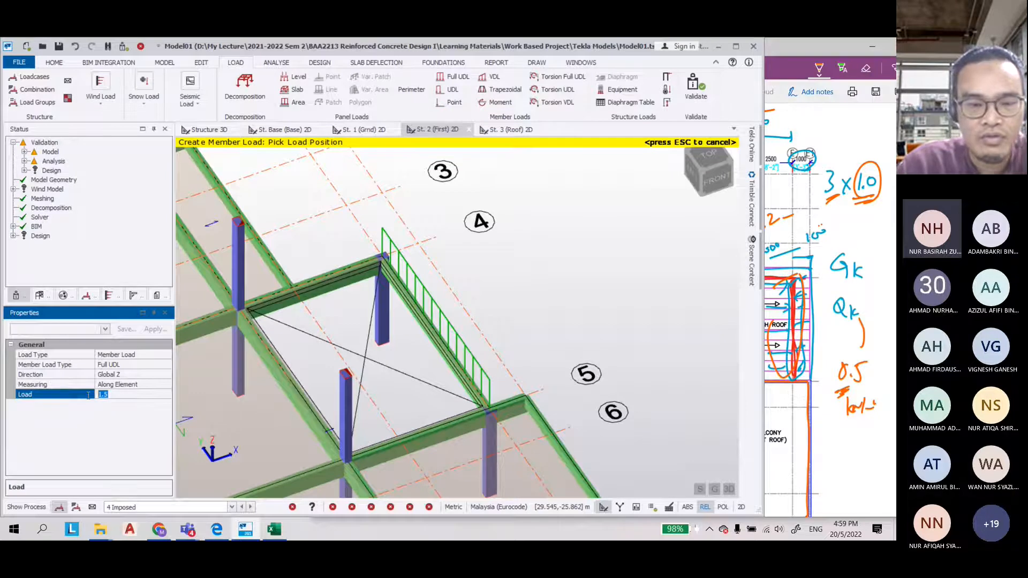
scroll(560, 276, "down", 5)
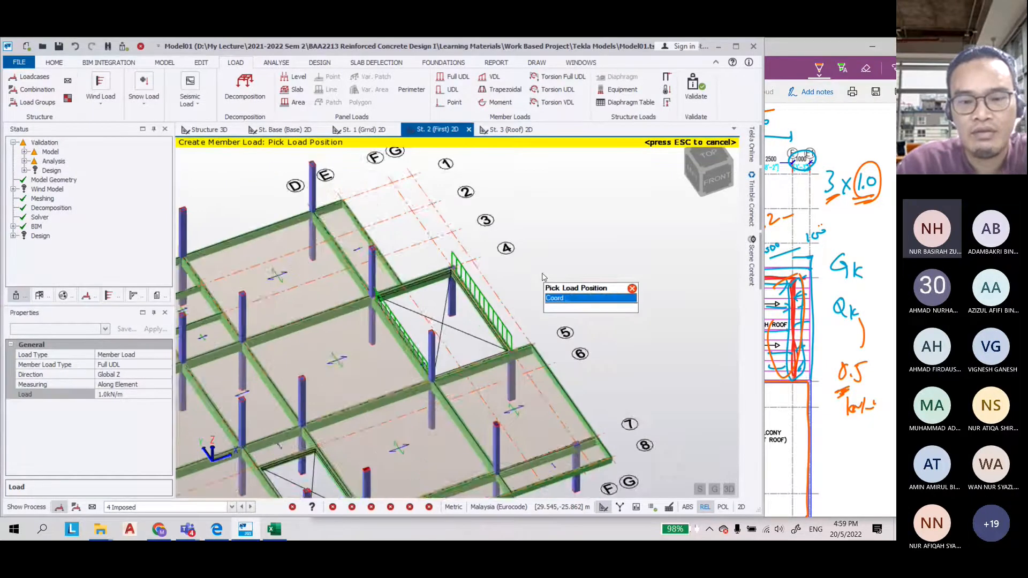
key("Escape")
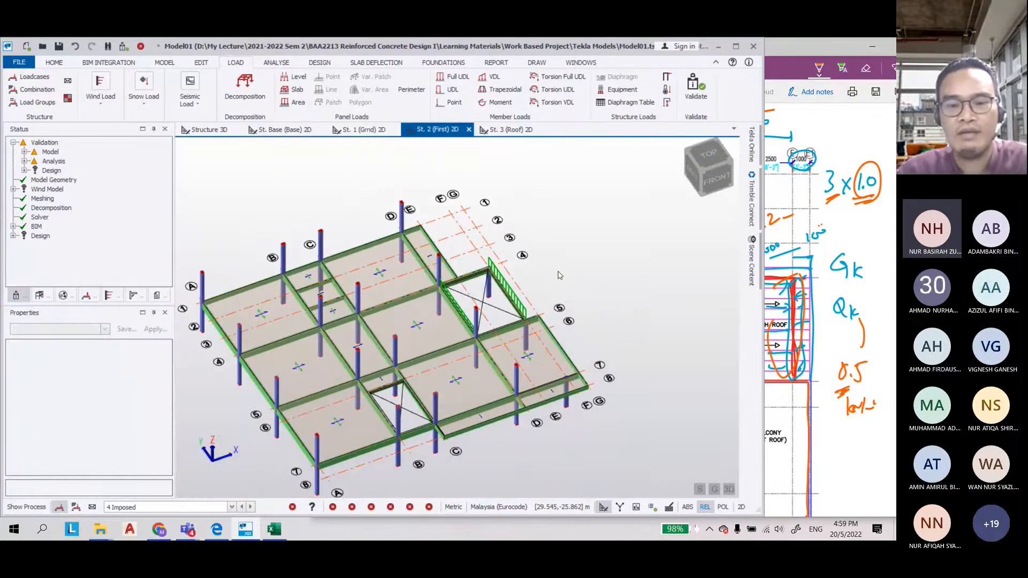
Open the roof storey view and mark the roof span between grids 1 and 3 in orange on the roof plan
left_click(508, 129)
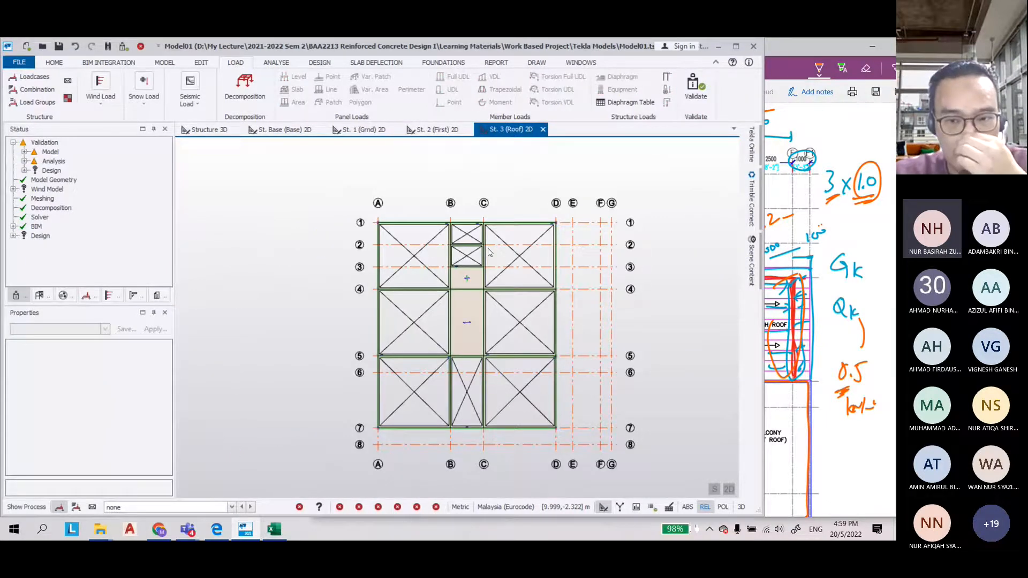
left_click(216, 529)
left_click_drag(615, 512, 513, 515)
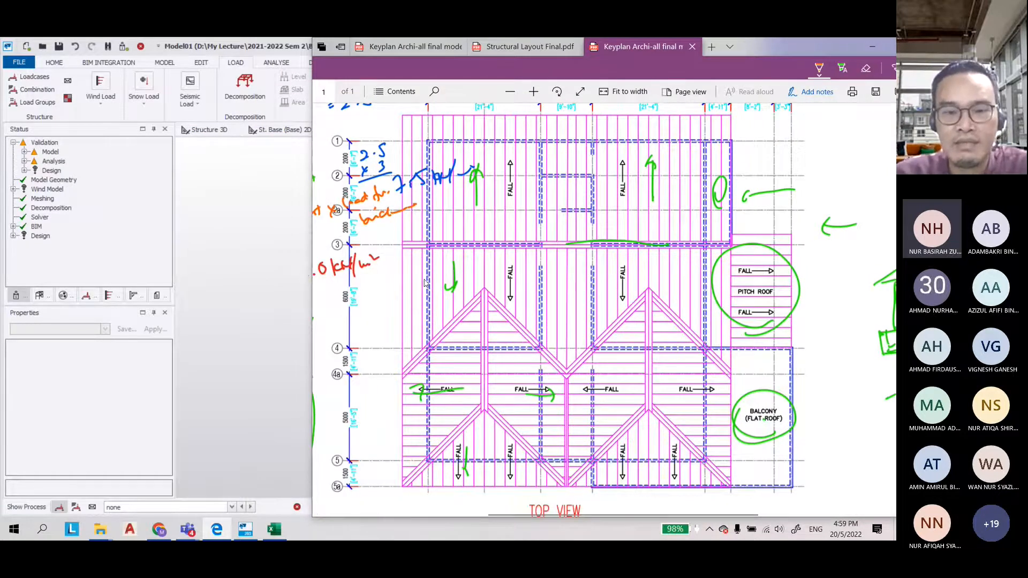
scroll(425, 283, "up", 2)
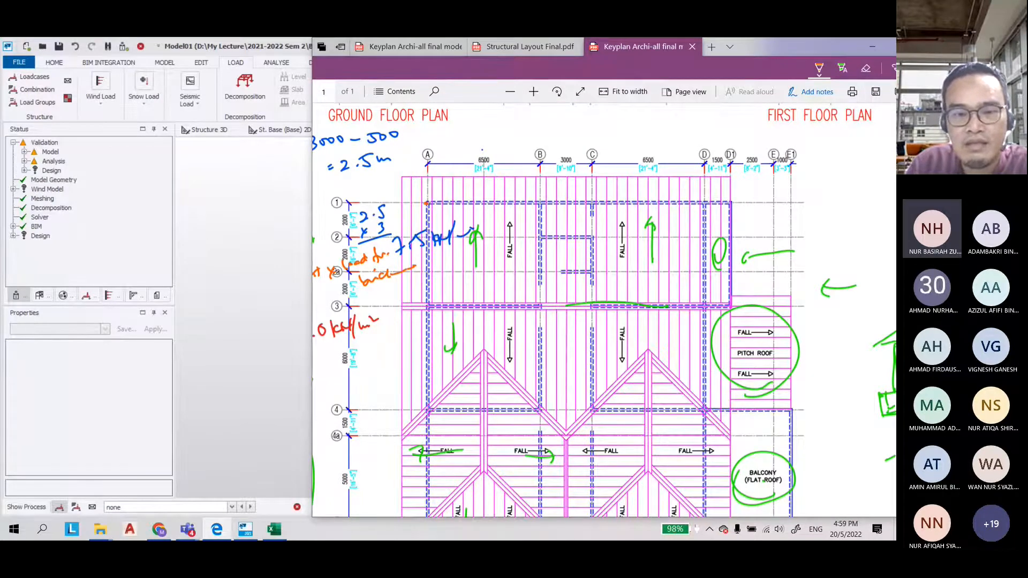
left_click_drag(414, 259, 472, 260)
mouse_move(449, 177)
left_mouse_down()
mouse_move(449, 257)
mouse_move(457, 258)
left_mouse_up()
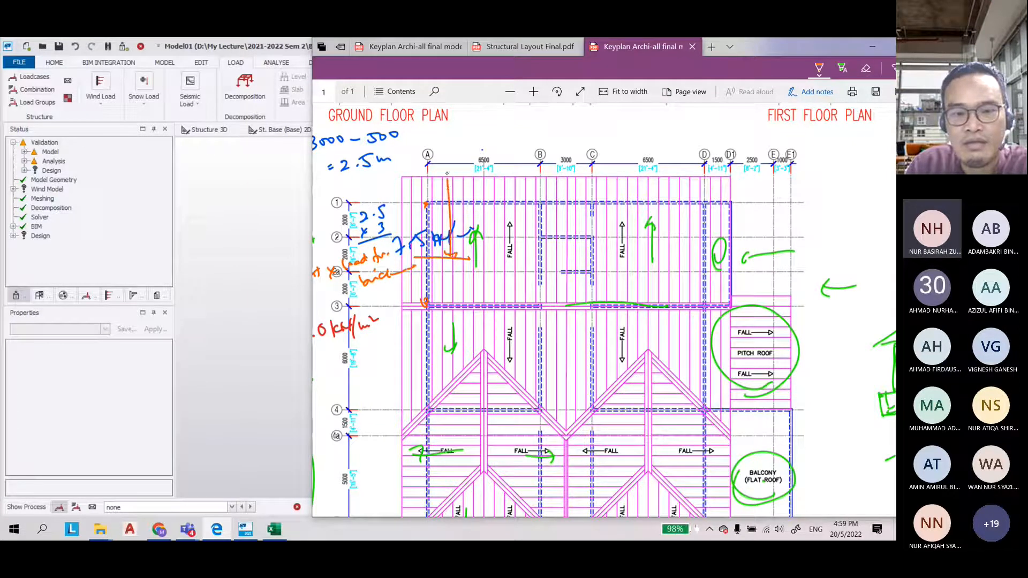
left_click_drag(447, 174, 453, 188)
mouse_move(382, 176)
left_mouse_down()
mouse_move(382, 257)
mouse_move(390, 177)
mouse_move(487, 199)
mouse_move(721, 200)
left_mouse_up()
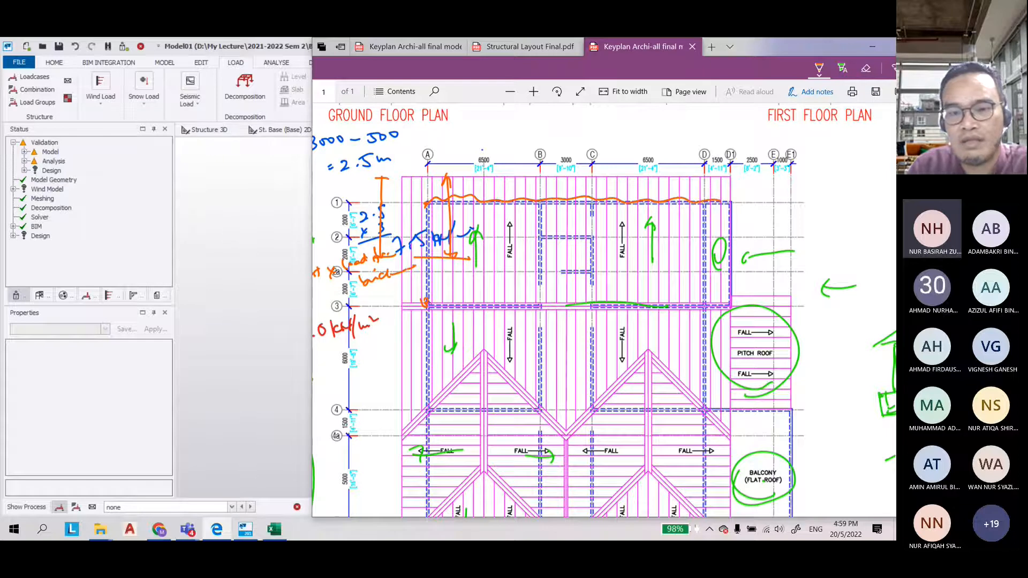
mouse_move(428, 256)
left_mouse_down()
mouse_move(416, 345)
mouse_move(435, 356)
left_mouse_up()
mouse_move(467, 295)
left_mouse_down()
mouse_move(578, 291)
mouse_move(720, 305)
left_mouse_up()
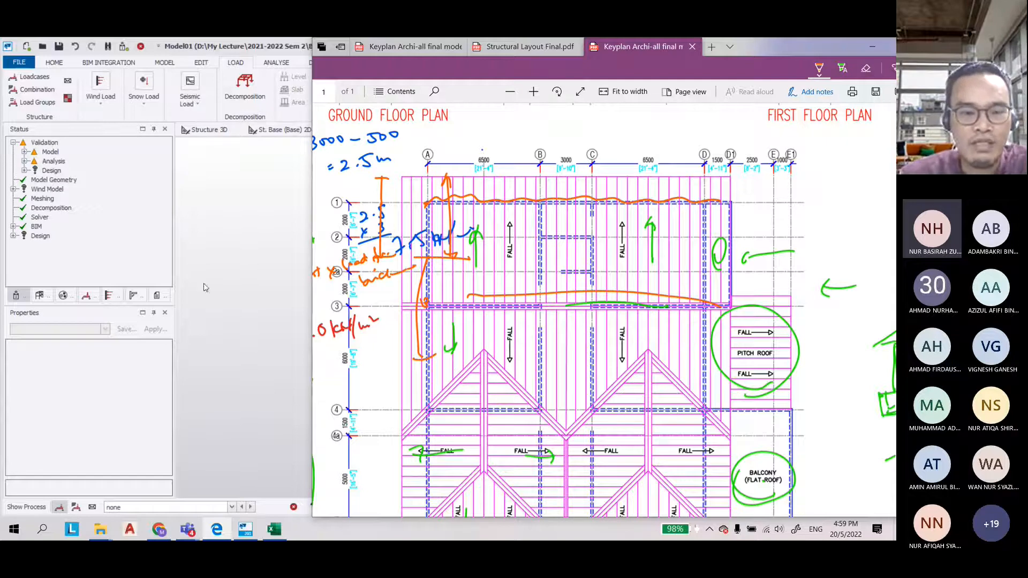
Switch the active load case to 2 Dead in the roof storey view
left_click(239, 300)
scroll(517, 337, "up", 2)
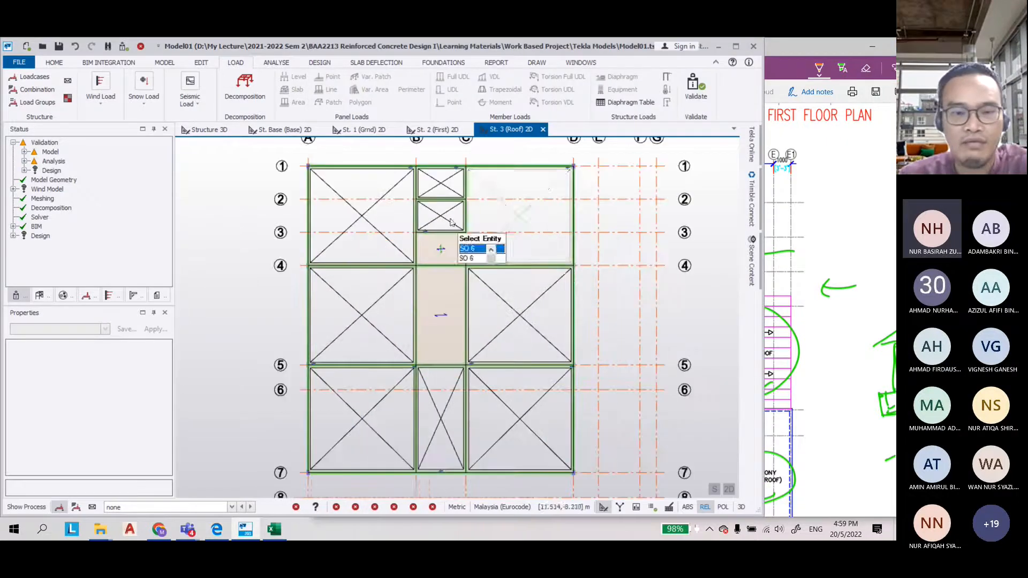
left_click(231, 507)
left_click(190, 471)
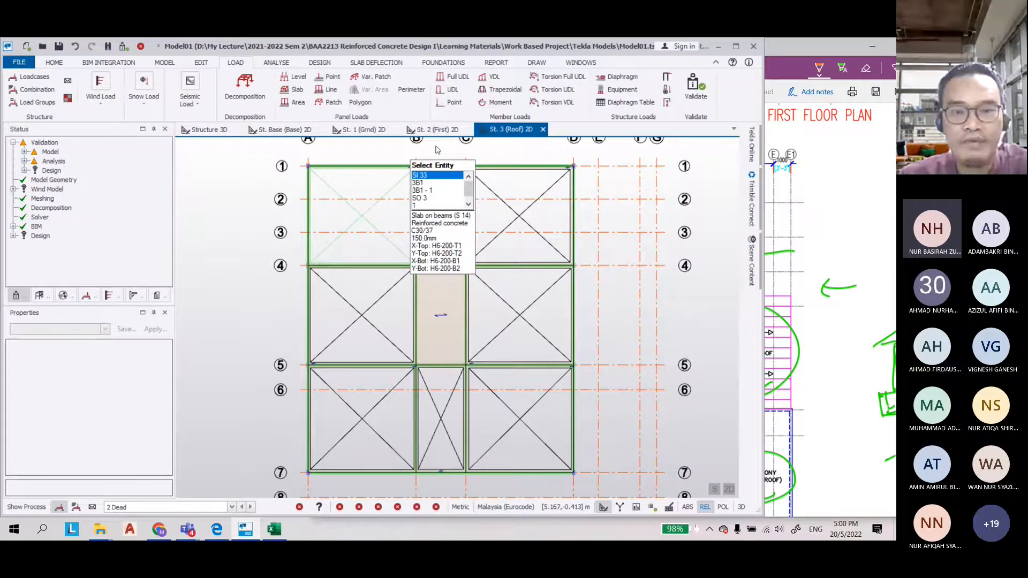
Apply a 5.0 kN/m Full UDL dead member load to the roof perimeter edge beams
left_click(452, 77)
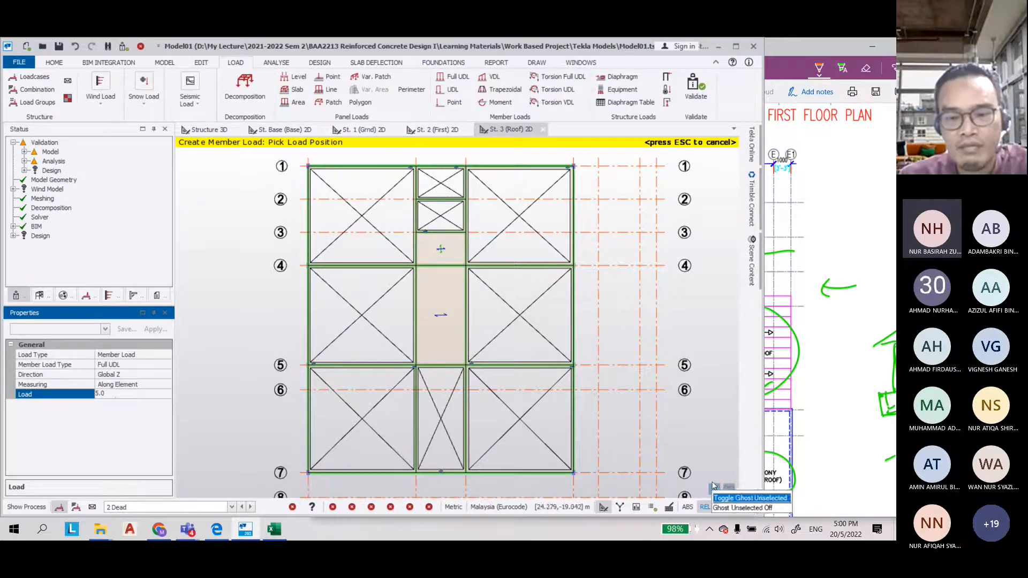
middle_click_drag(375, 299, 403, 311)
scroll(402, 311, "up", 5)
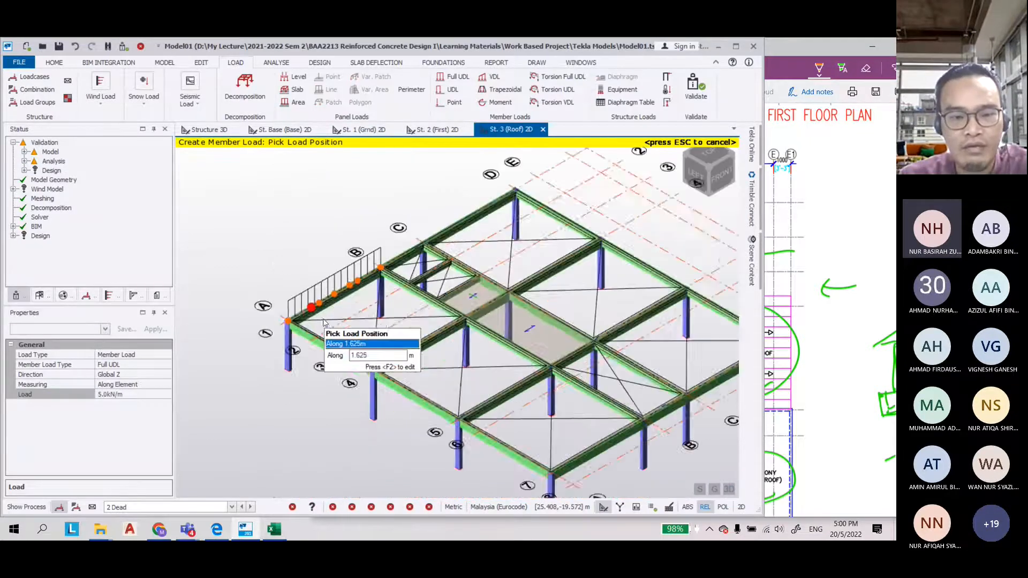
left_click(369, 257)
left_click(575, 188)
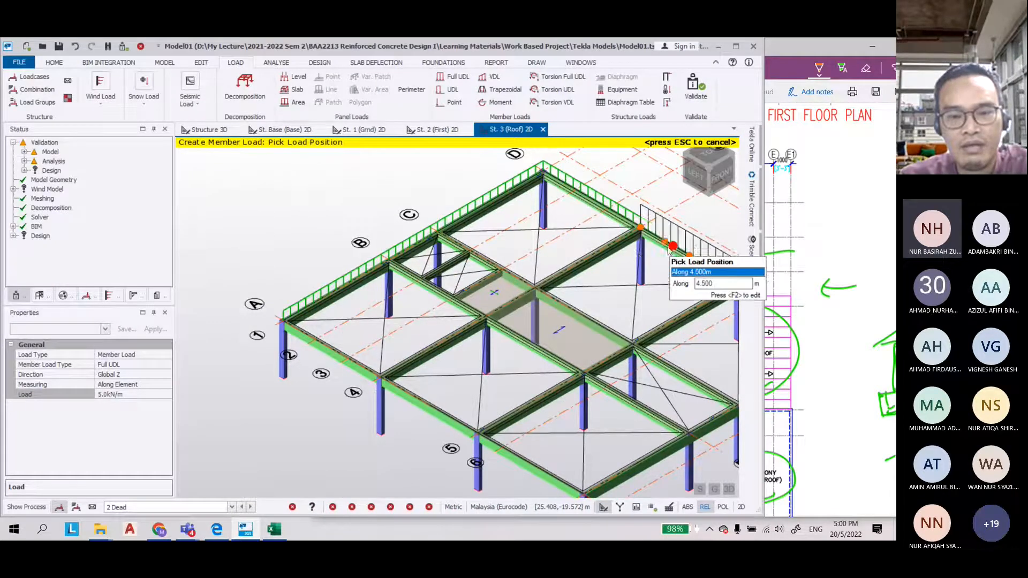
left_click(313, 349)
left_click(408, 403)
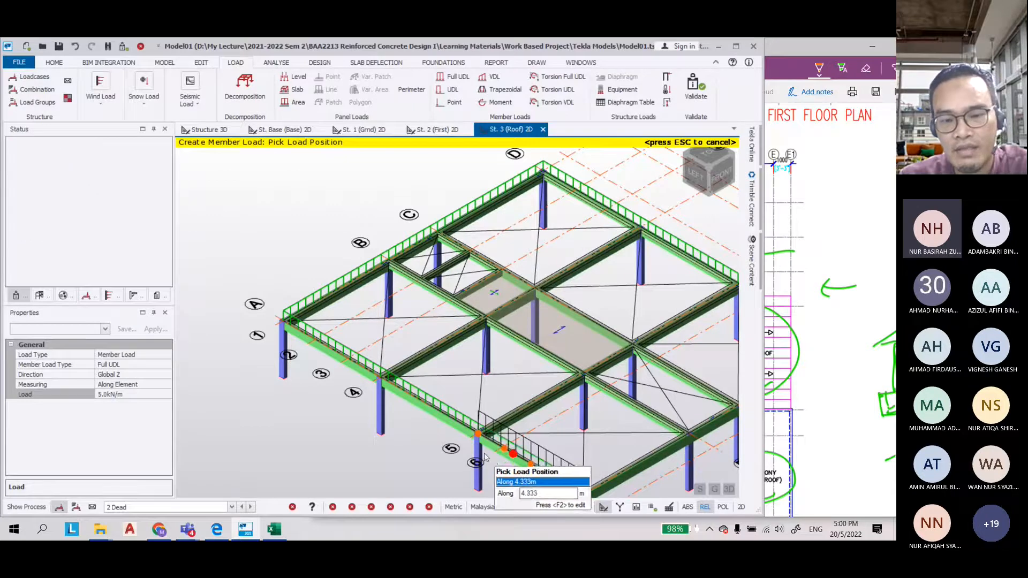
scroll(506, 464, "up", 3)
scroll(612, 384, "down", 4)
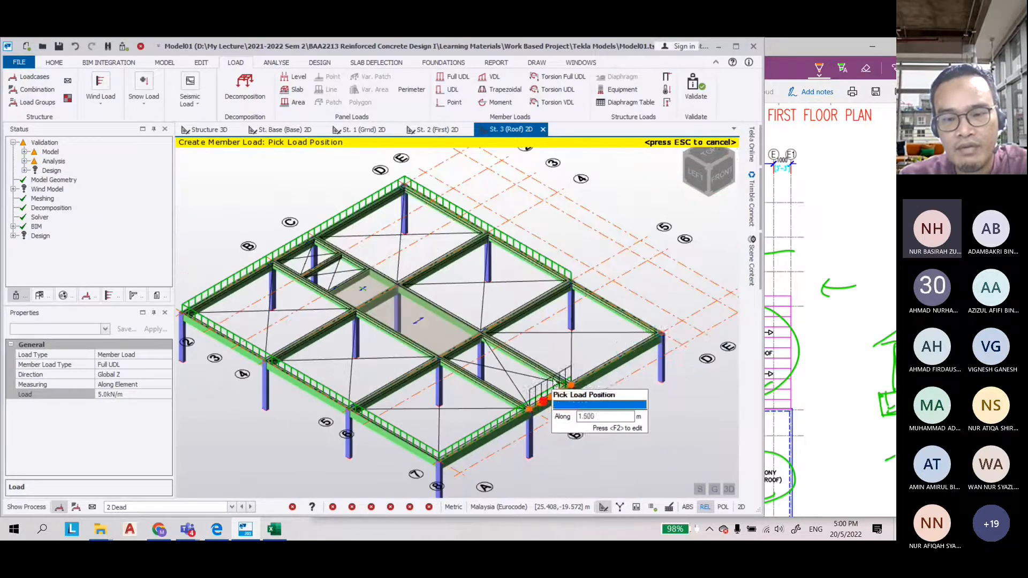
Set the member load to 10 kN/m and apply it as dead load to the interior roof beams
left_click(109, 394)
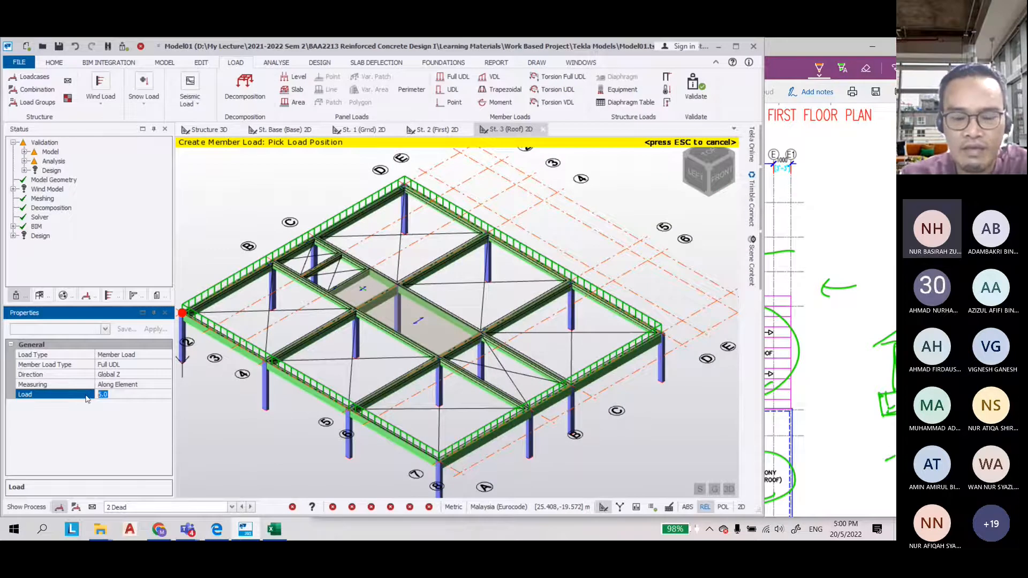
type("10")
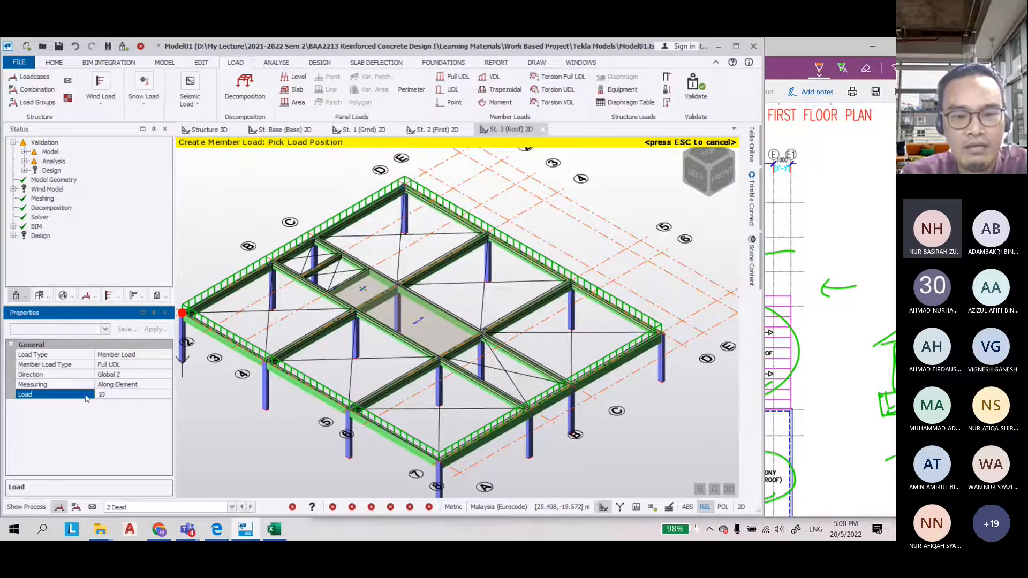
scroll(351, 281, "up", 3)
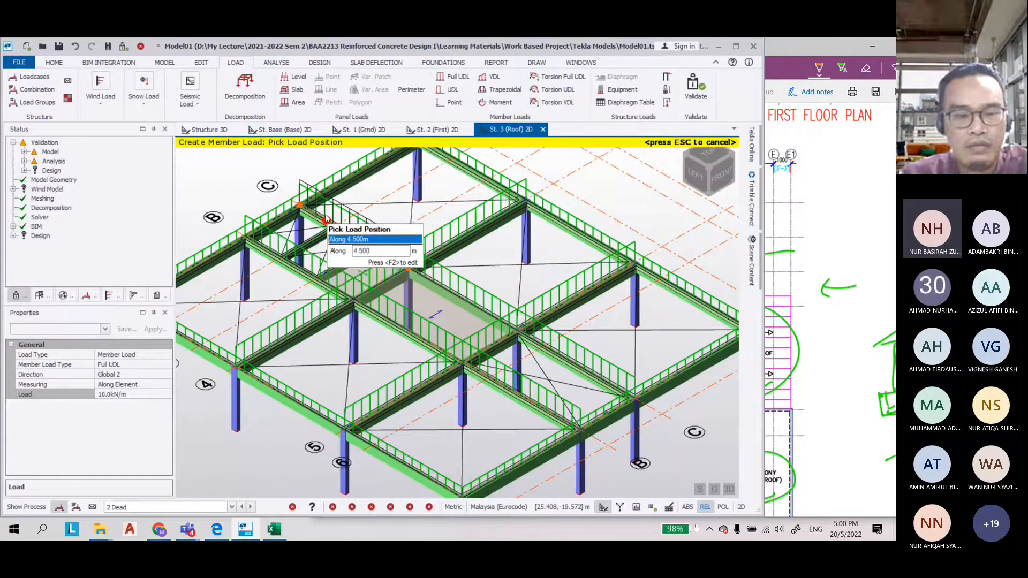
scroll(420, 268, "down", 3)
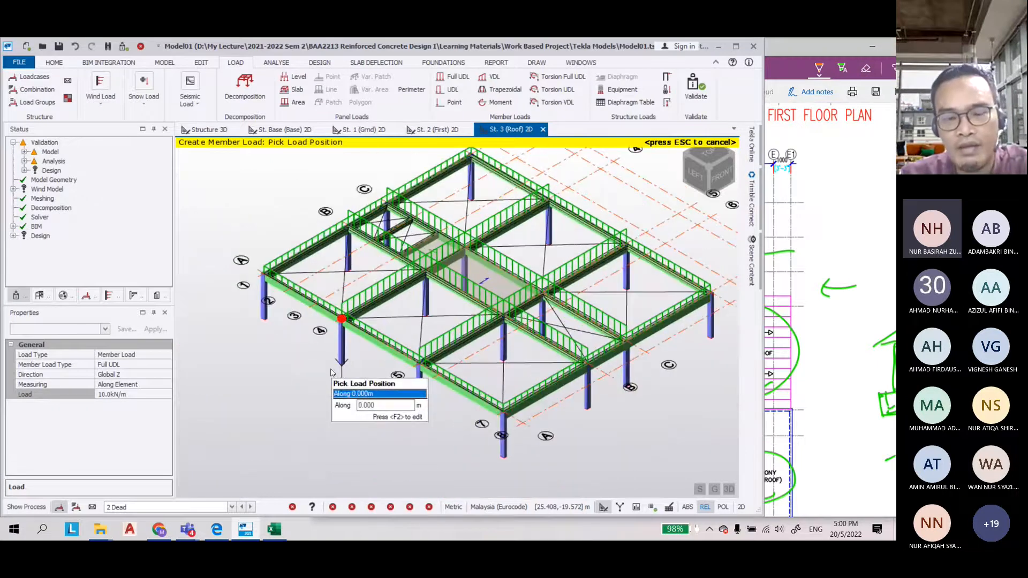
Switch to load case 4 Imposed and apply a 5 kN/m Full UDL to the interior roof beams
left_click(231, 507)
left_click(134, 492)
left_click(121, 396)
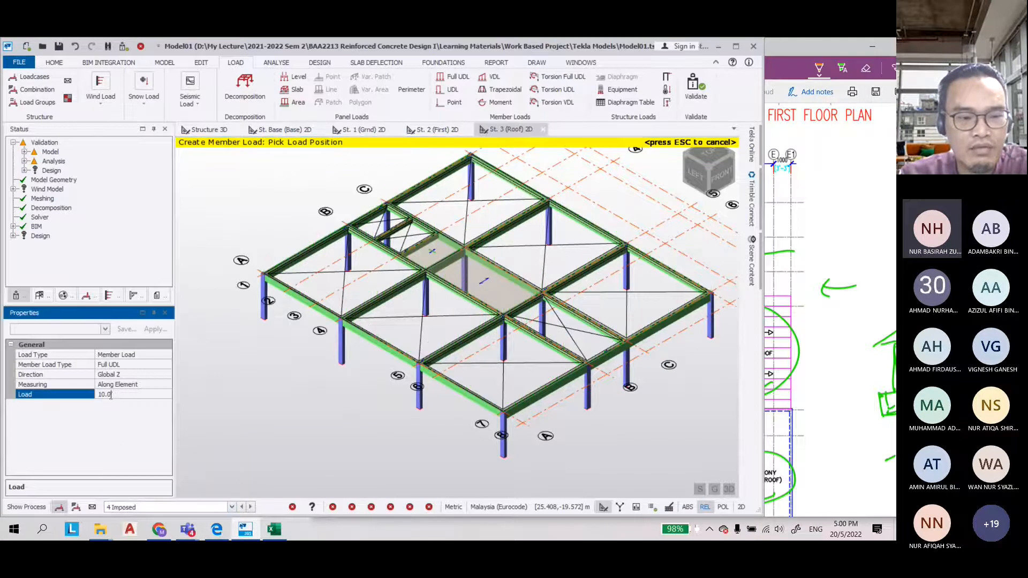
type("5")
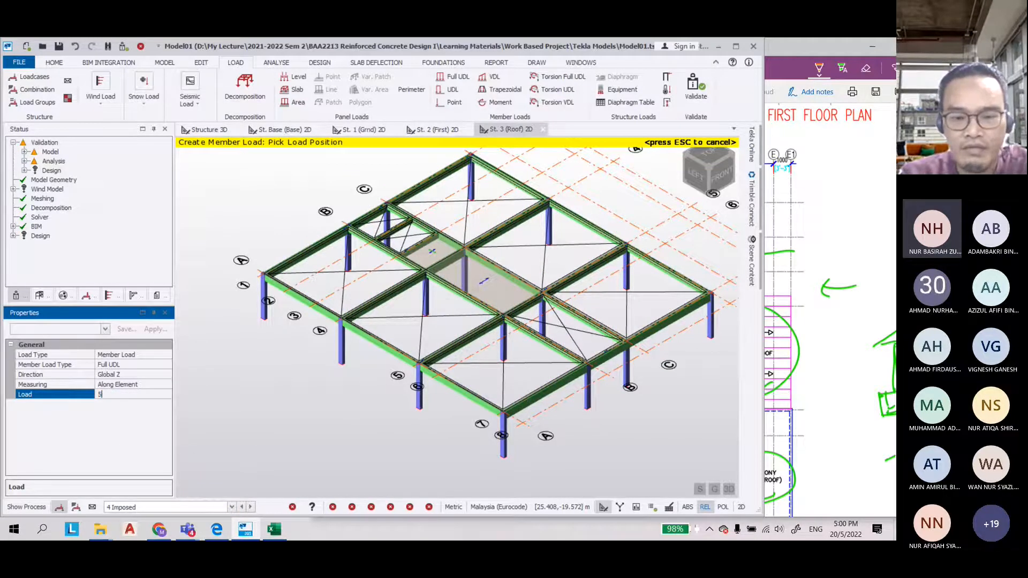
left_click(373, 252)
left_click(443, 229)
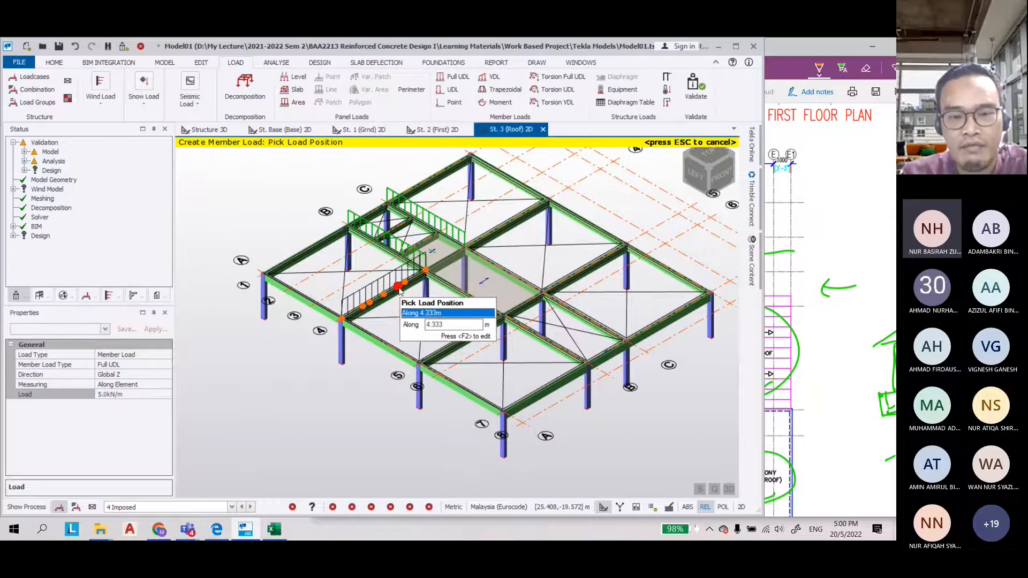
left_click(399, 291)
left_click(469, 244)
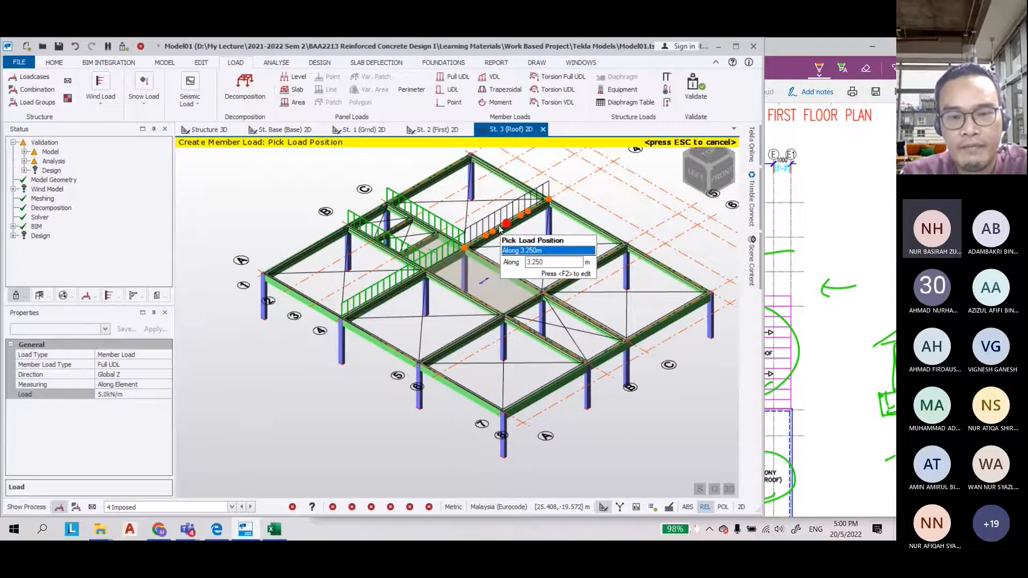
left_click(492, 317)
left_click(557, 288)
left_click(568, 320)
Apply a 2.5 kN/m Full UDL imposed load to the roof perimeter edge beams, then exit the command
left_click(135, 394)
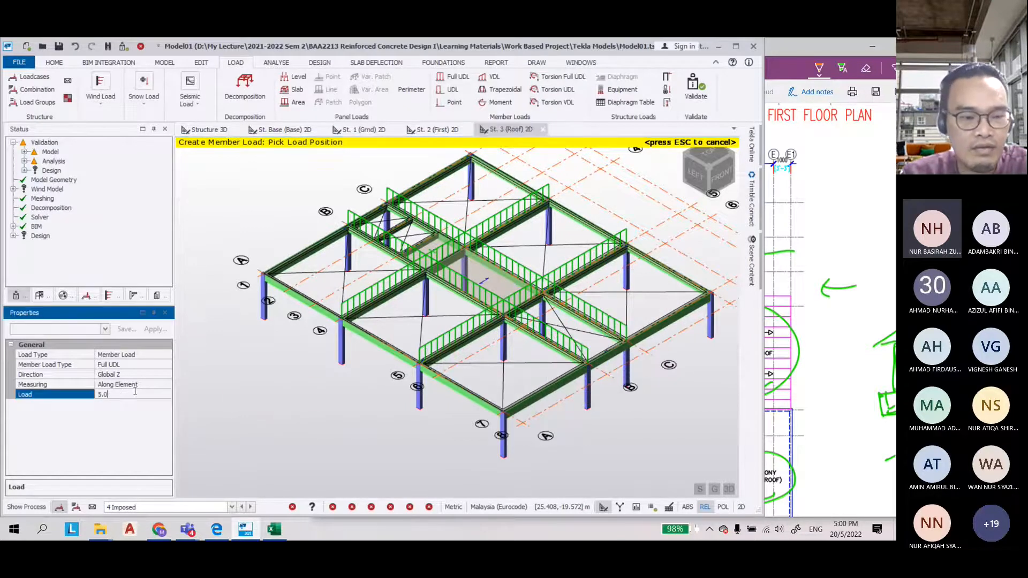
left_click_drag(135, 392, 90, 394)
type("2.5")
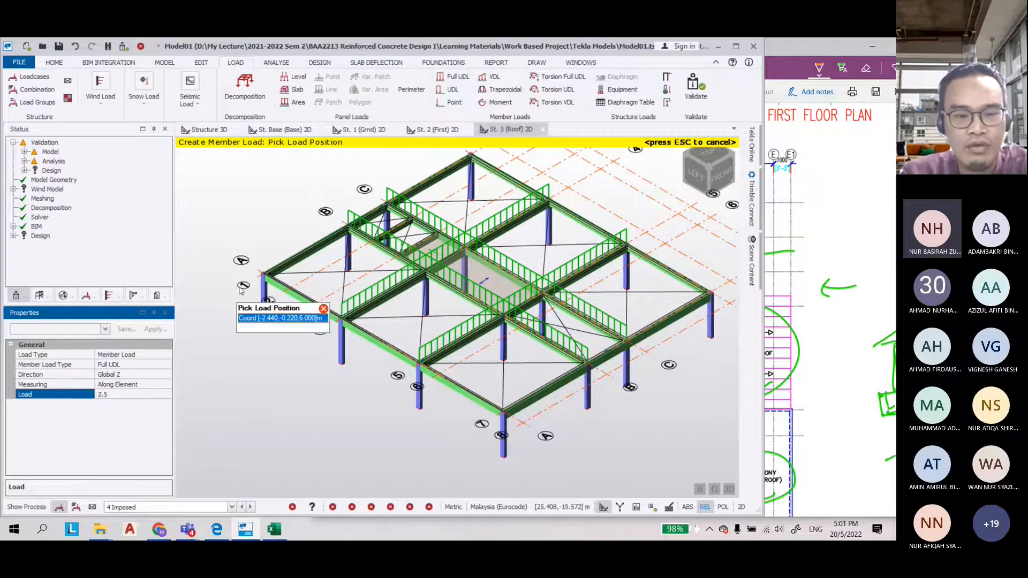
left_click(303, 240)
left_click(363, 206)
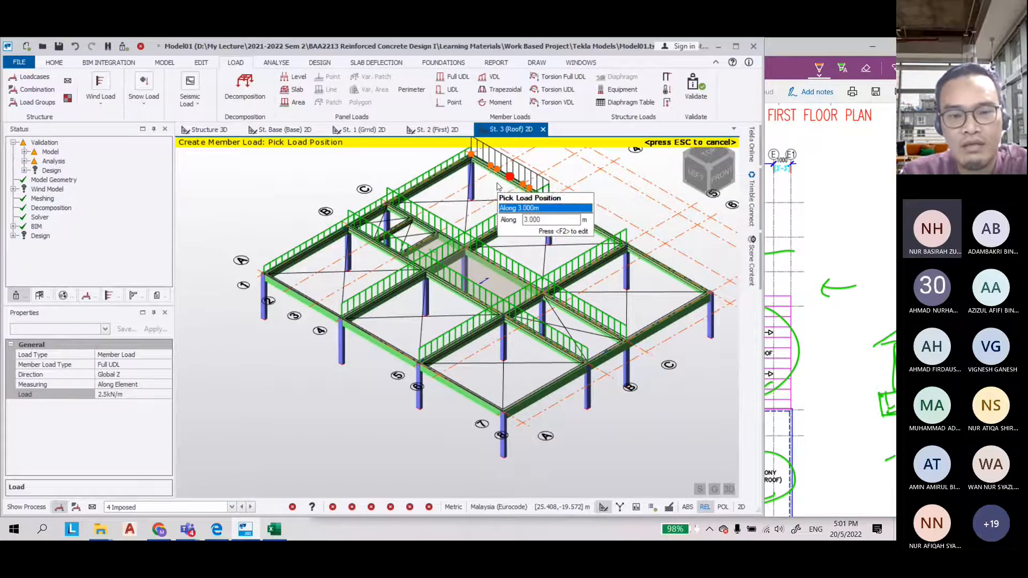
left_click(304, 293)
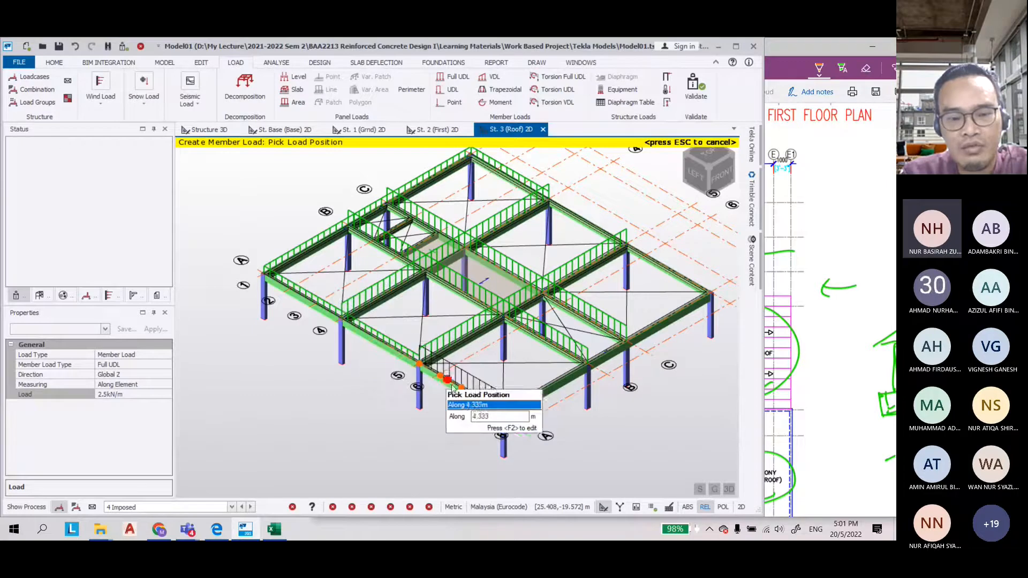
left_click(539, 402)
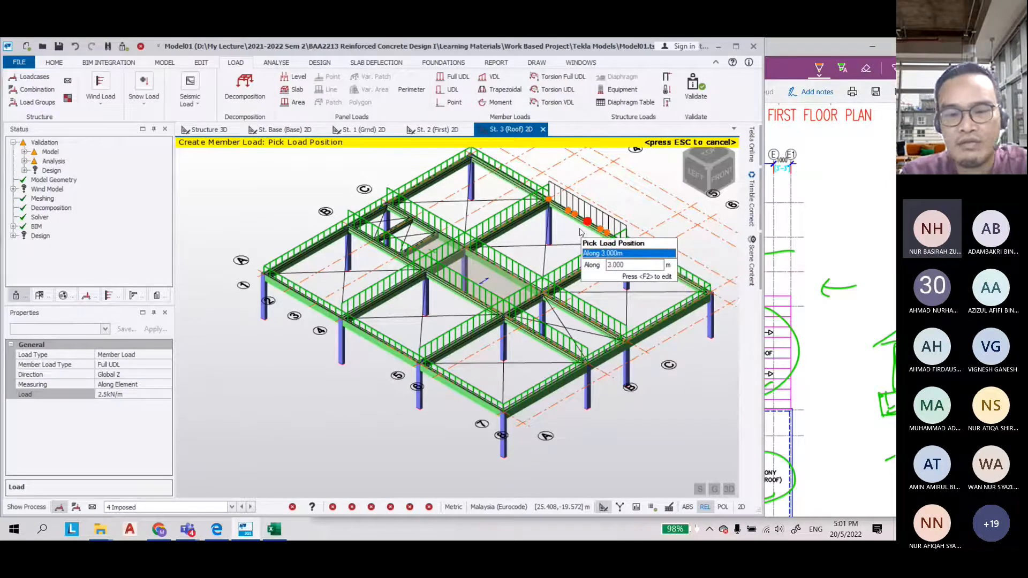
scroll(482, 314, "down", 2)
scroll(492, 303, "up", 4)
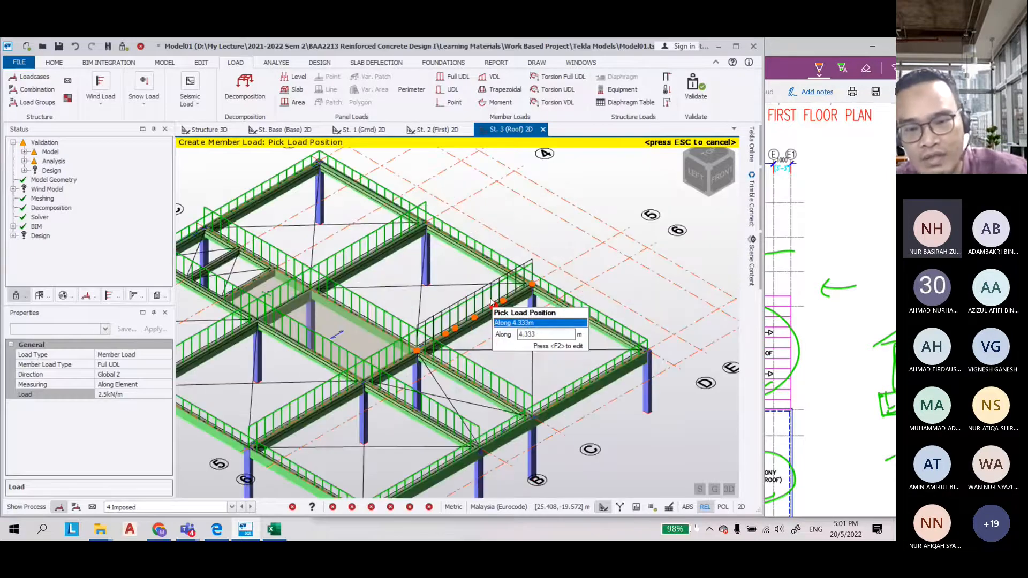
left_click(491, 303)
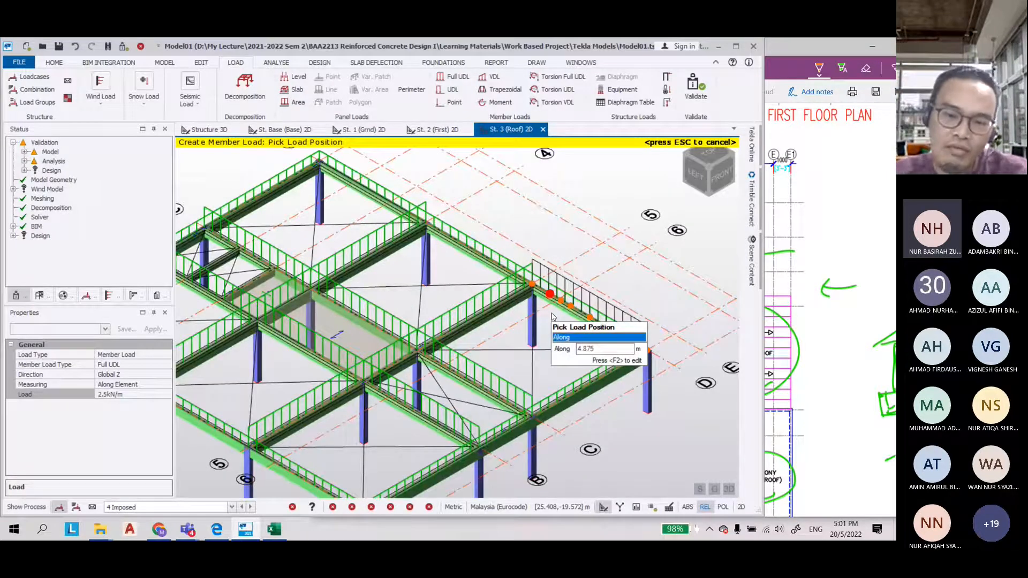
scroll(553, 316, "down", 3)
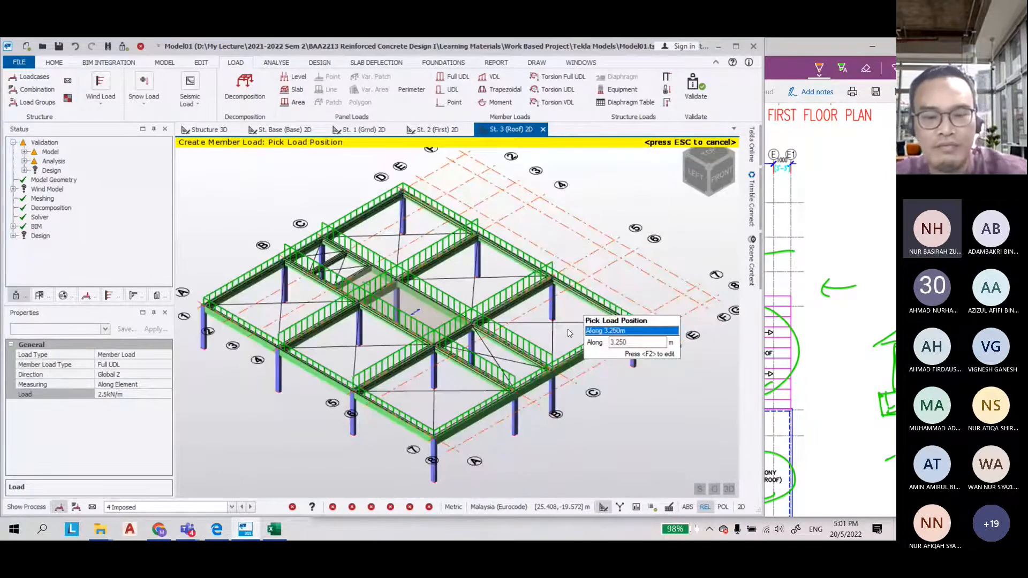
key("Escape")
Switch to load case 2 Dead and apply a 5 kN/m² area load to a roof slab panel
scroll(442, 300, "up", 2)
scroll(442, 301, "down", 1)
right_click_drag(326, 314, 322, 343)
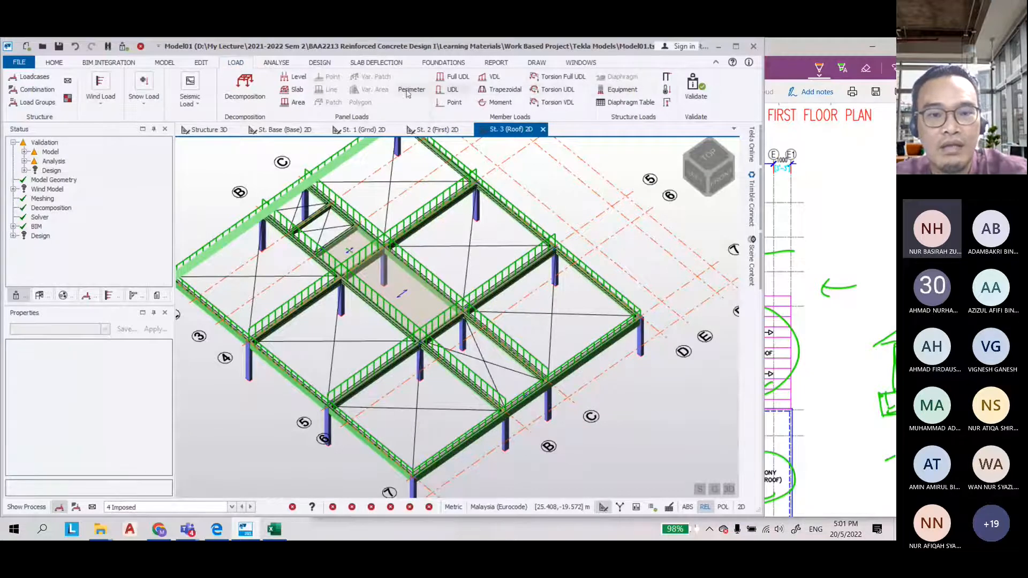
left_click(292, 104)
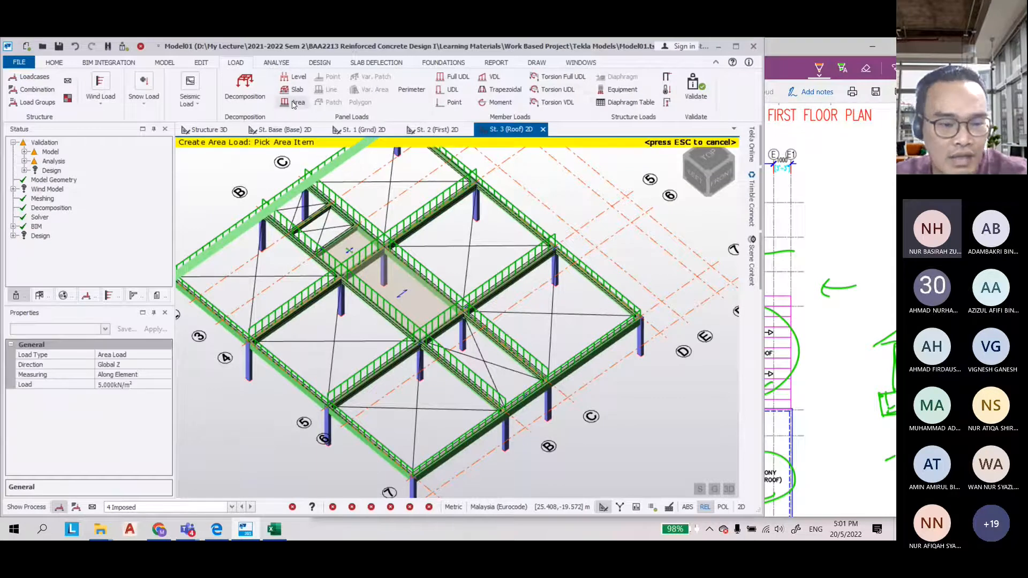
left_click(107, 384)
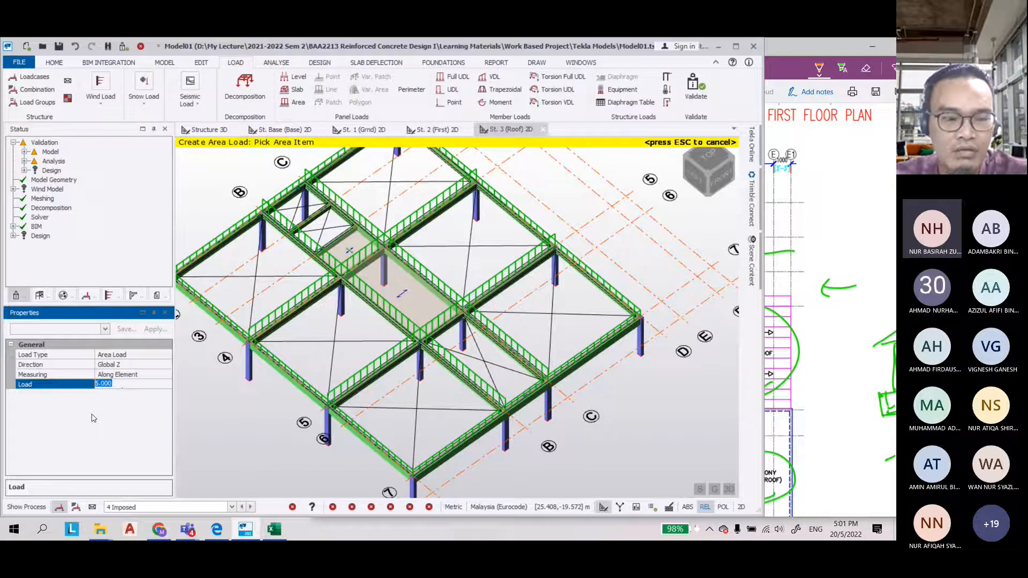
type("3")
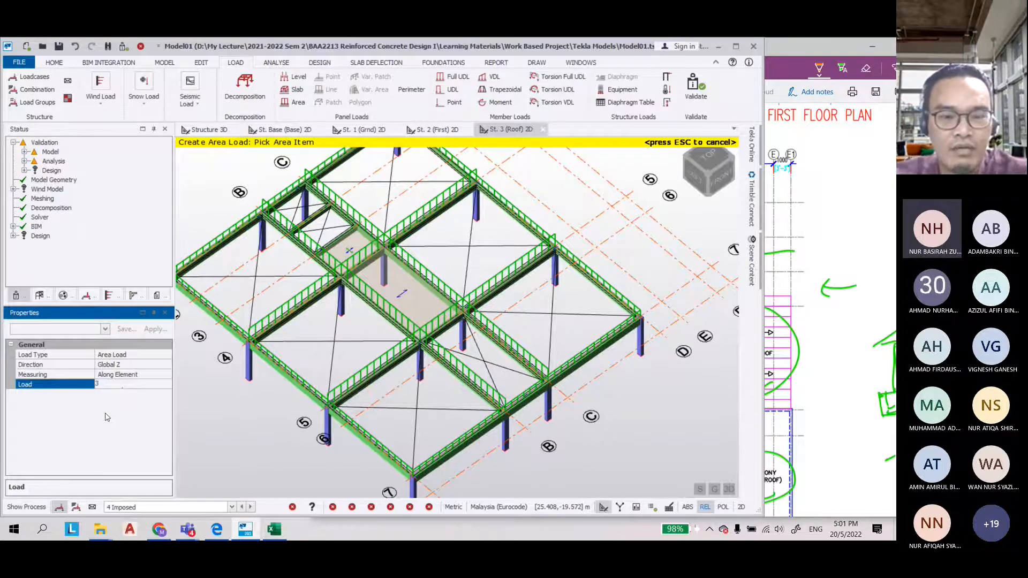
scroll(328, 230, "up", 5)
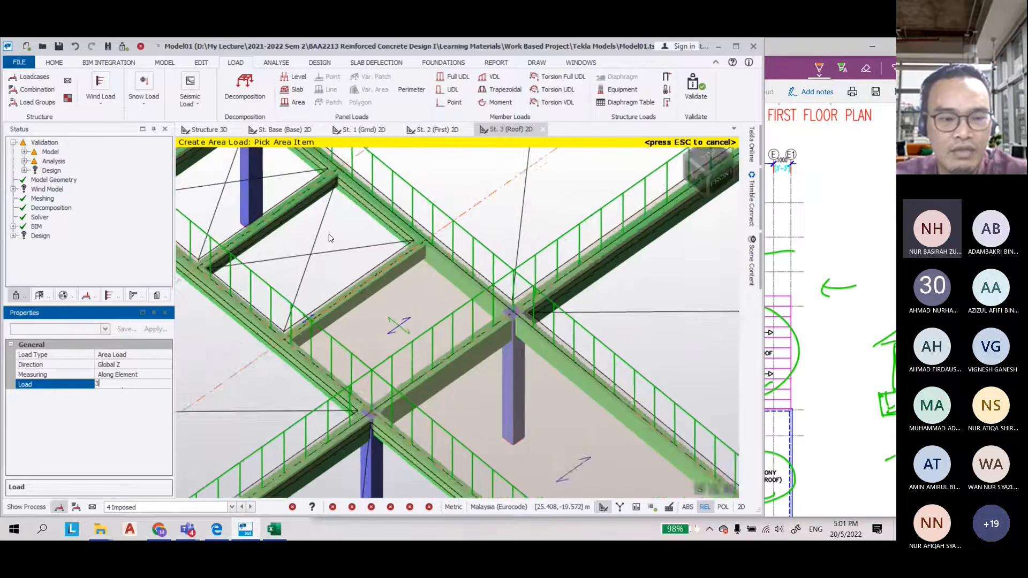
left_click(146, 508)
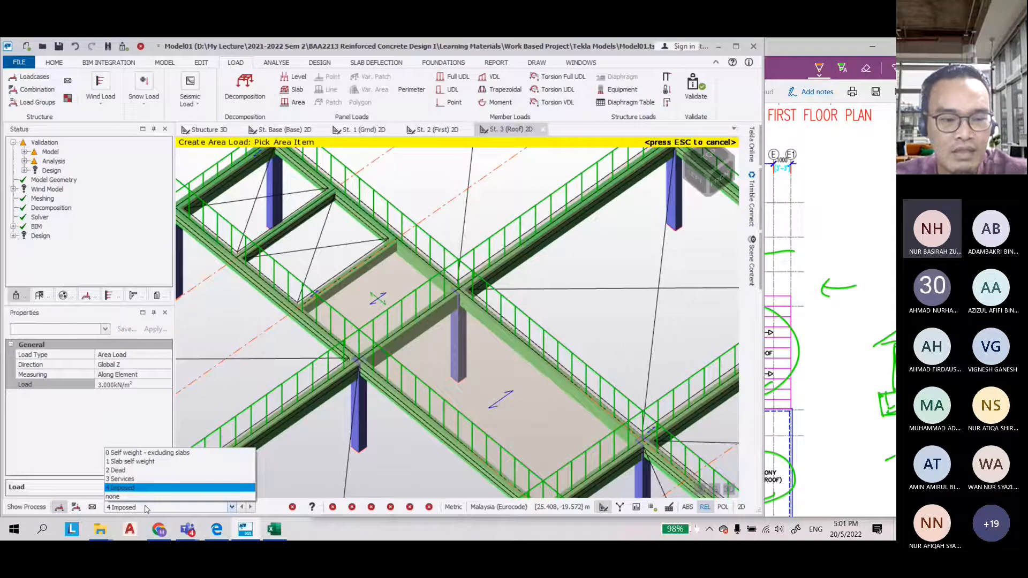
left_click(123, 470)
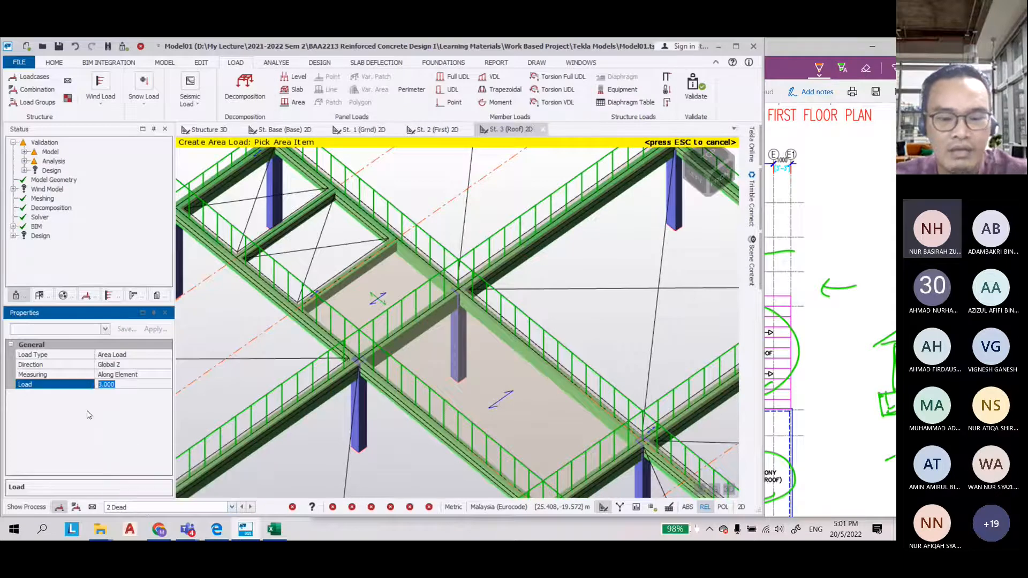
type("5")
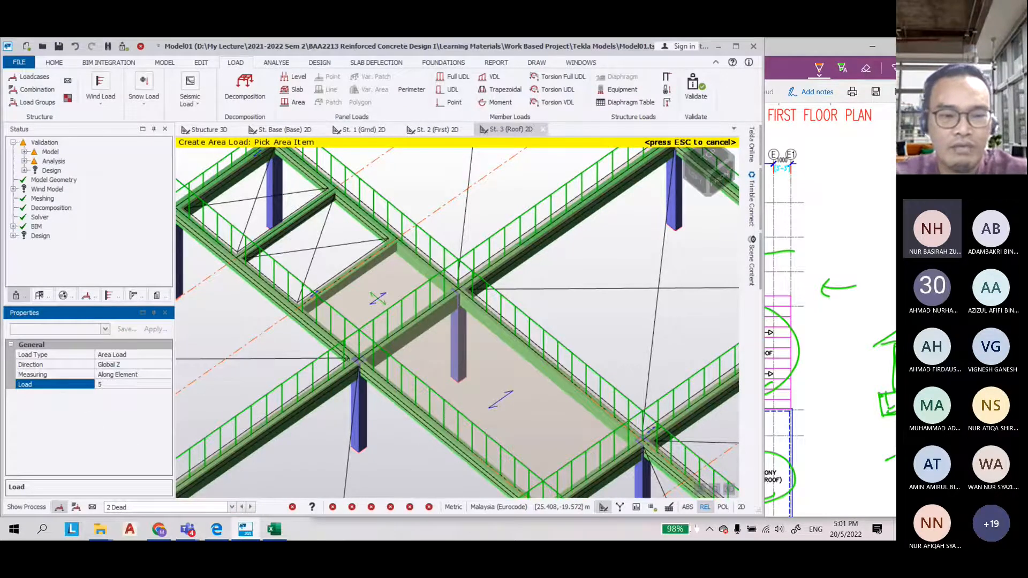
left_click(418, 277)
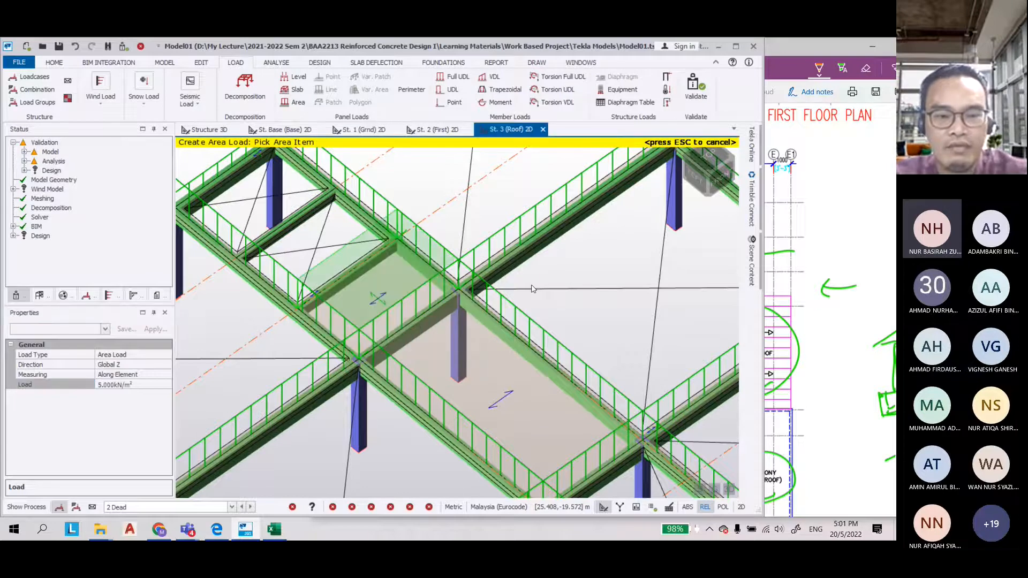
scroll(532, 289, "down", 2)
Apply a 1.0 kN/m² dead area load to the adjacent central roof slab panel
left_click(84, 385)
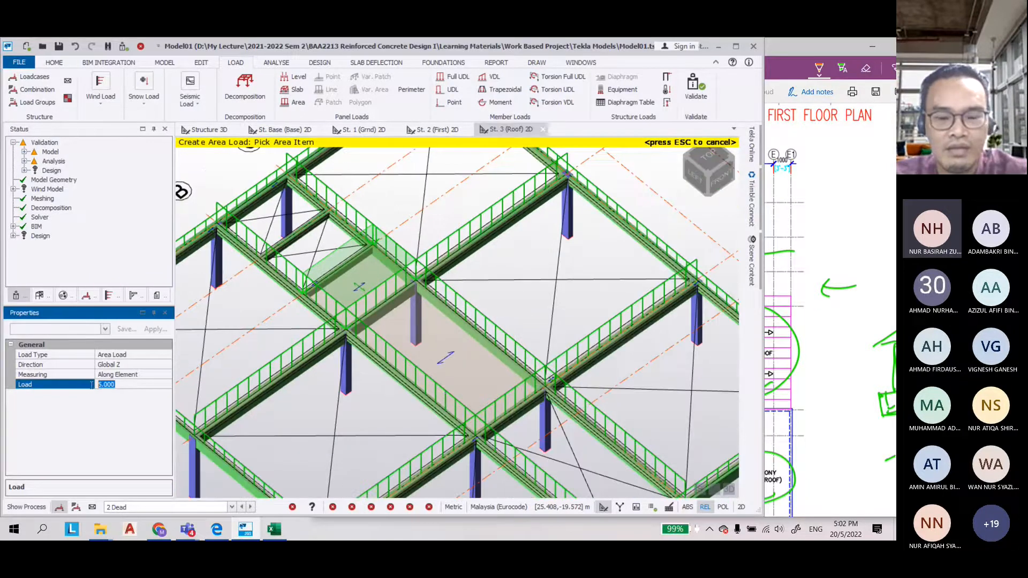
type("1.")
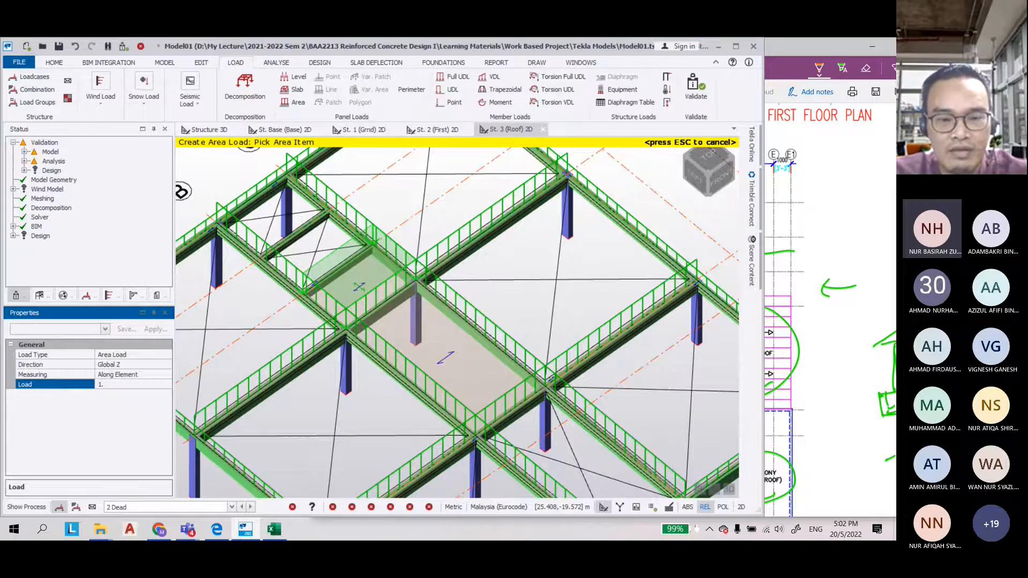
type("0")
left_click(434, 350)
scroll(246, 386, "down", 3)
scroll(248, 389, "up", 3)
right_click_drag(334, 389, 308, 344)
Switch to load case 4 Imposed and apply a 0.5 kN/m² area load to a roof slab panel
left_click(214, 507)
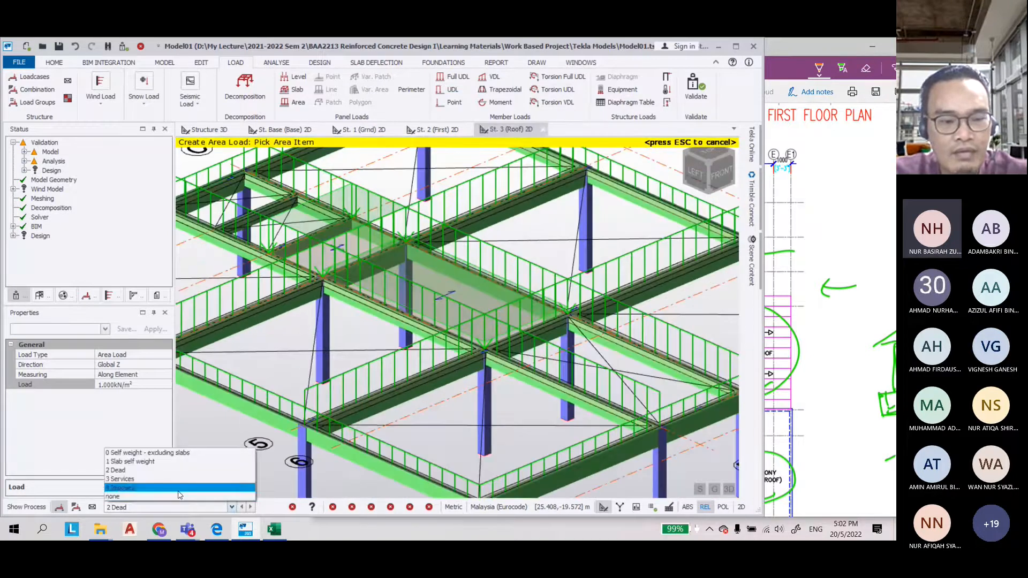
left_click(134, 495)
left_click(128, 385)
left_click_drag(128, 387, 74, 388)
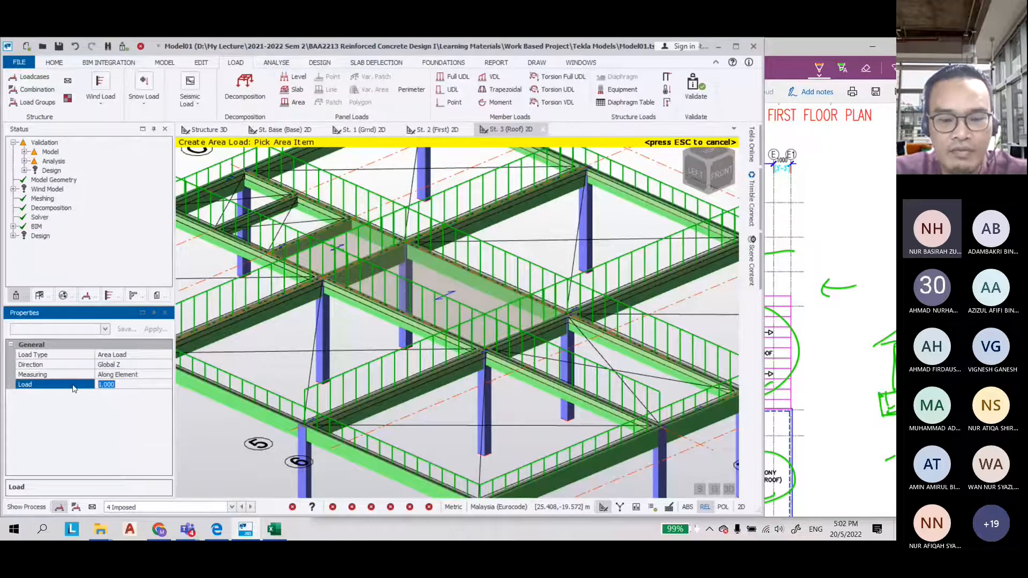
type("0.5")
left_click(308, 245)
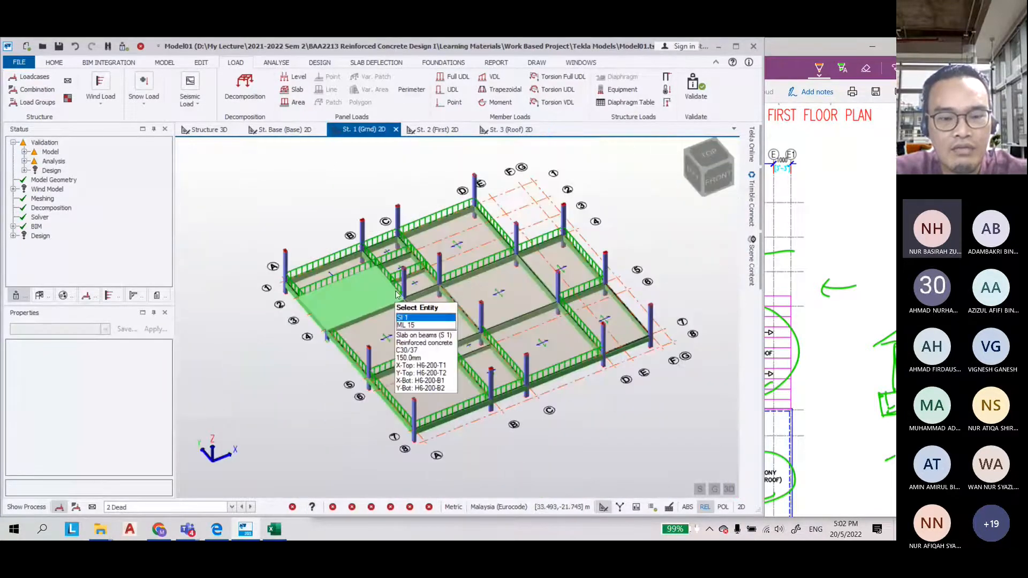
On the ground floor, switch to load case 4 Imposed and apply a 1.5 kN/m² area load to four ground-floor slab panels
scroll(269, 411, "up", 3)
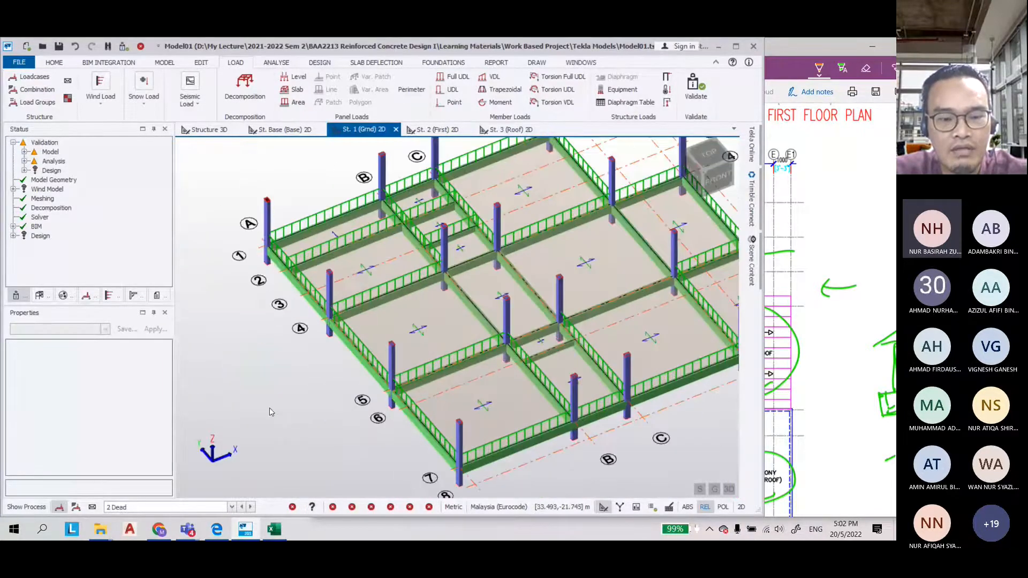
scroll(269, 411, "down", 3)
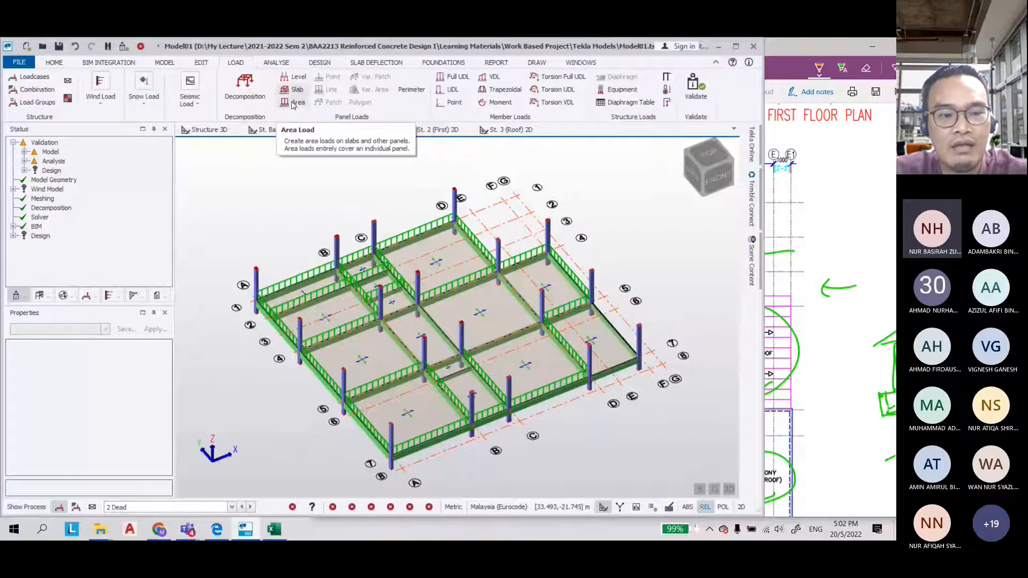
left_click(295, 102)
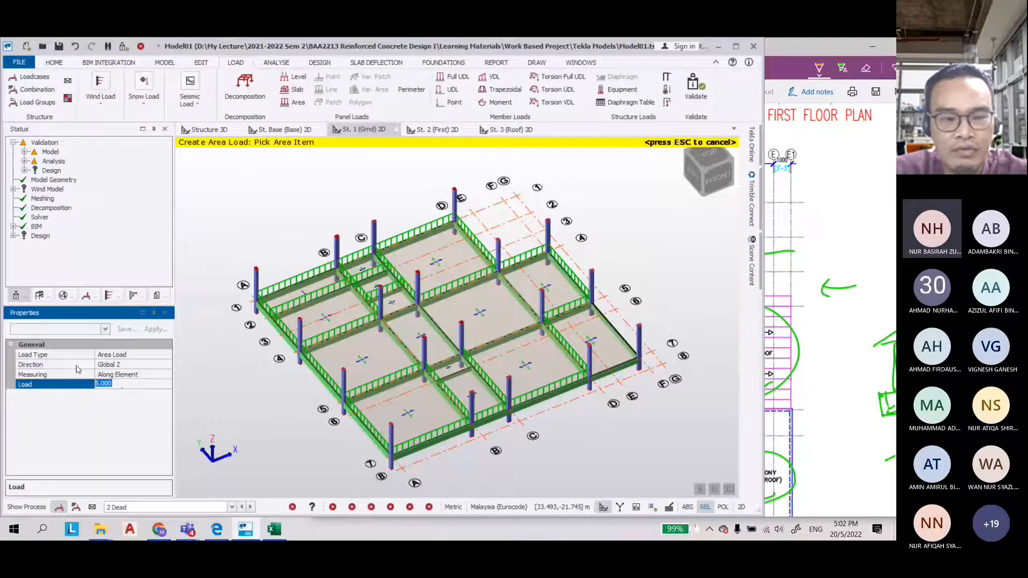
scroll(353, 246, "up", 3)
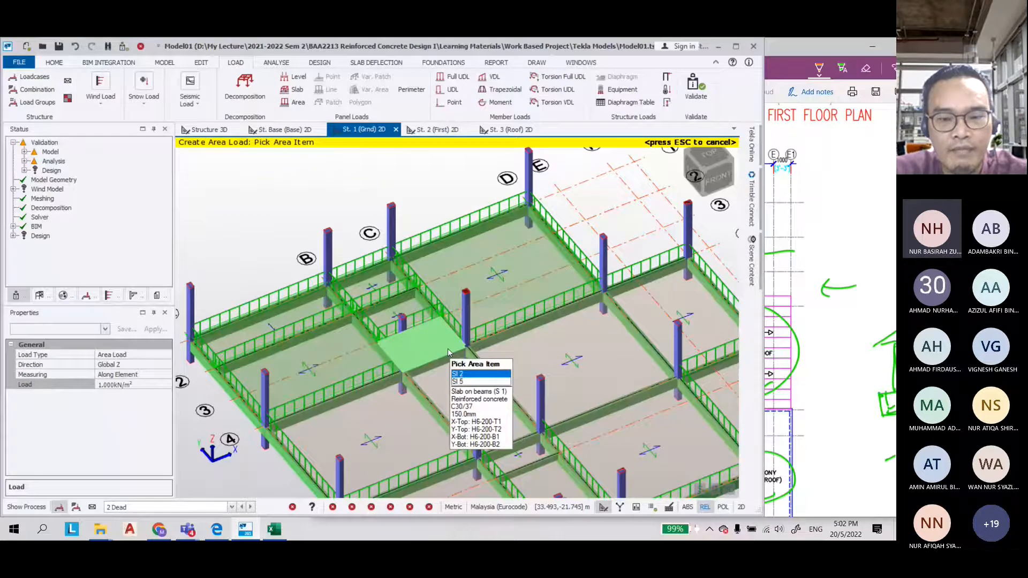
scroll(447, 348, "down", 3)
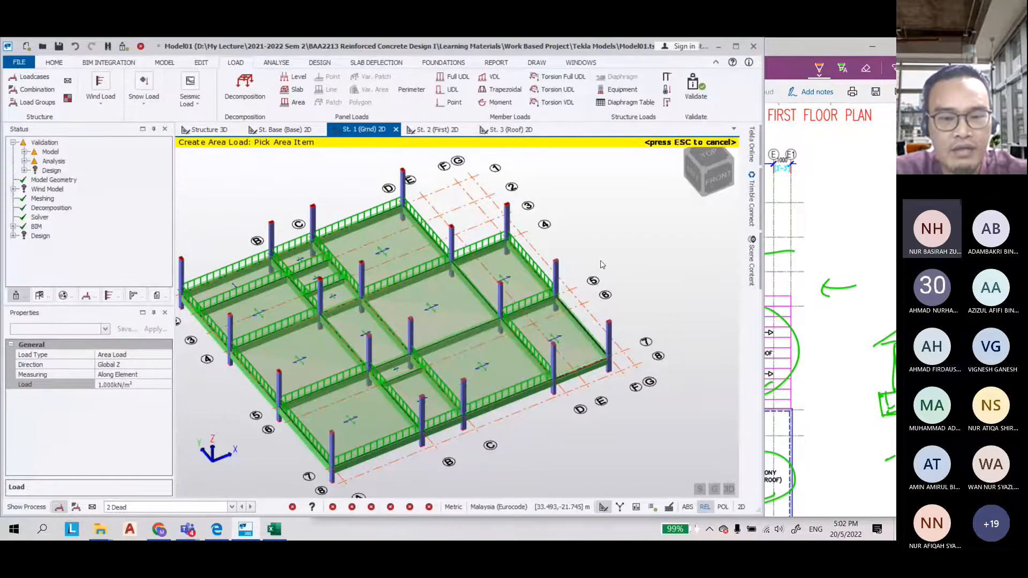
left_click(166, 507)
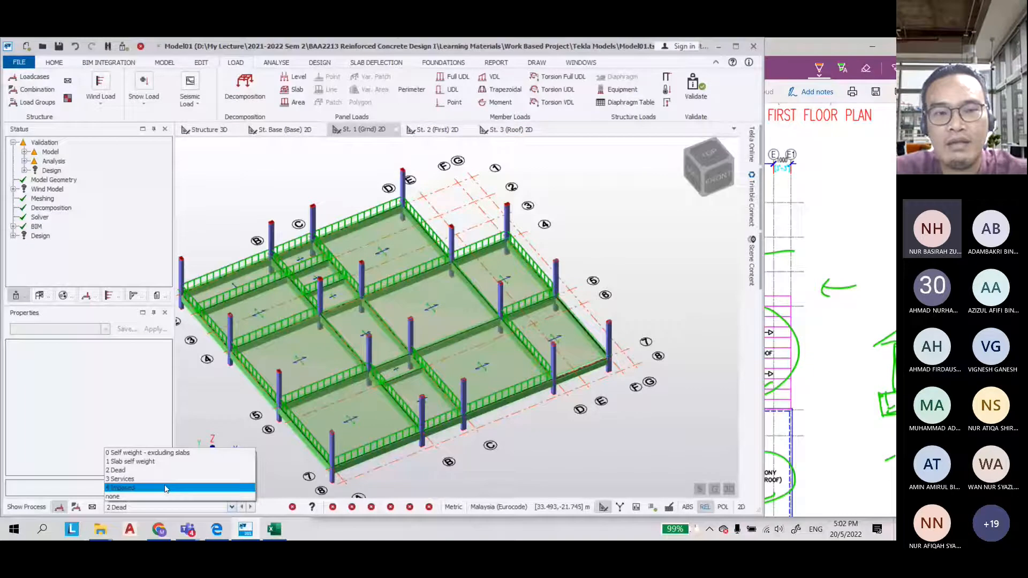
left_click(165, 488)
left_click(294, 102)
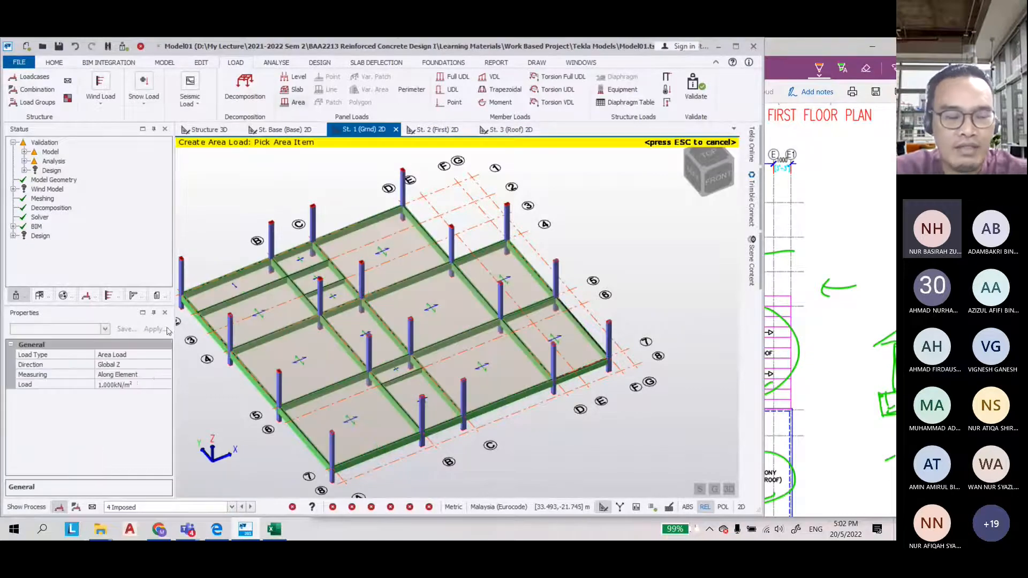
left_click(105, 386)
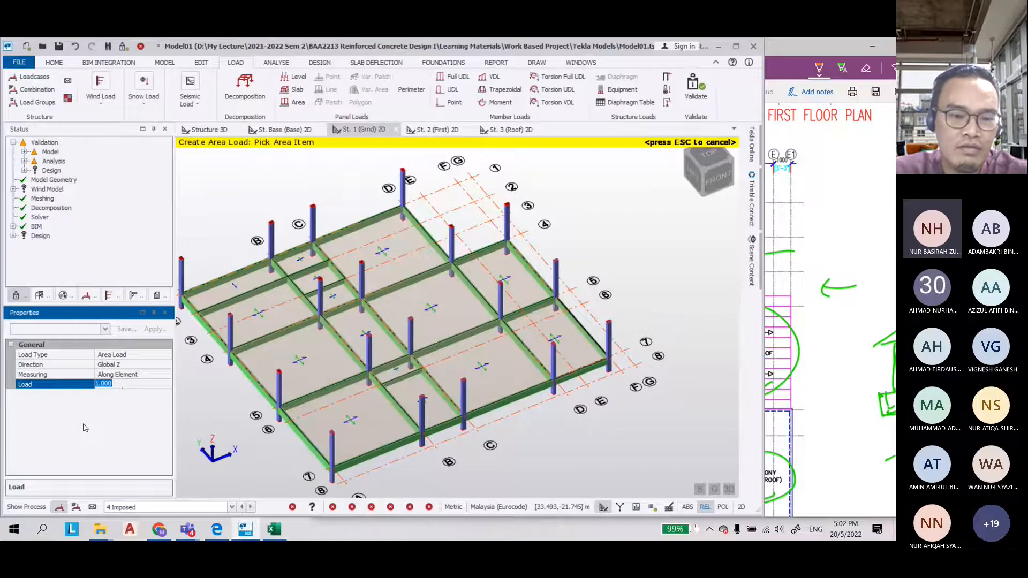
type("2")
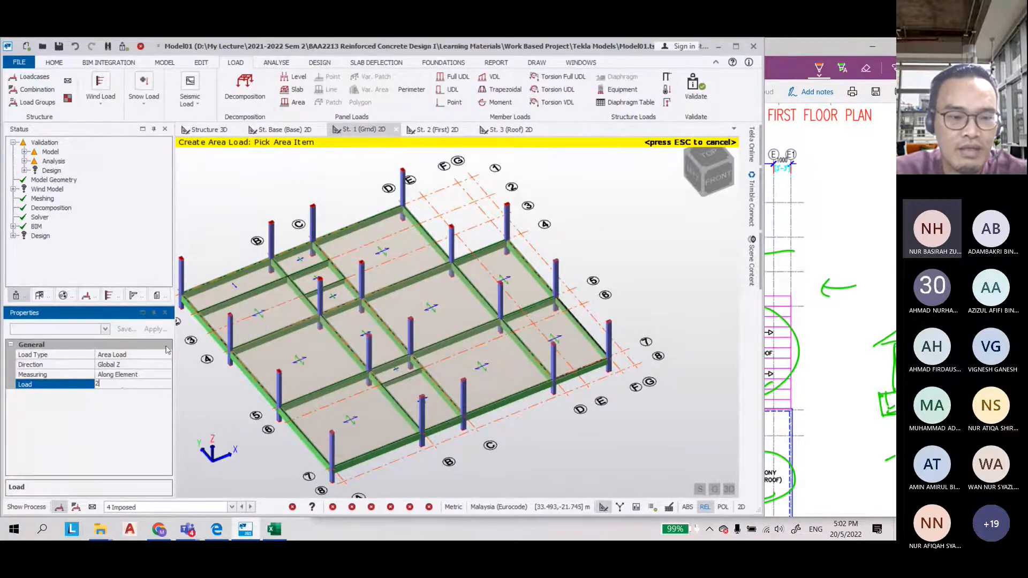
key("BackSpace")
type("1.500kN/m²")
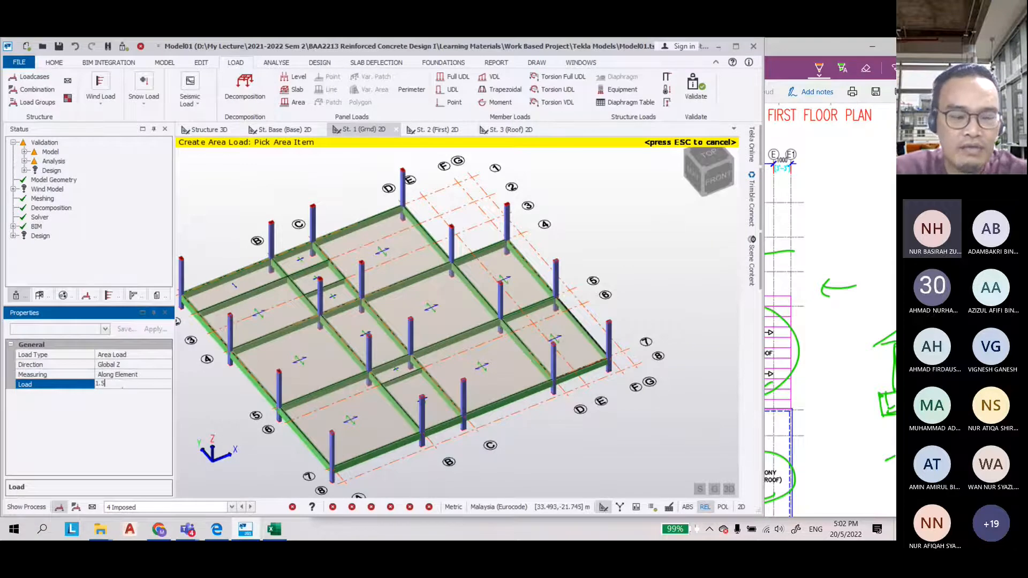
left_click(230, 288)
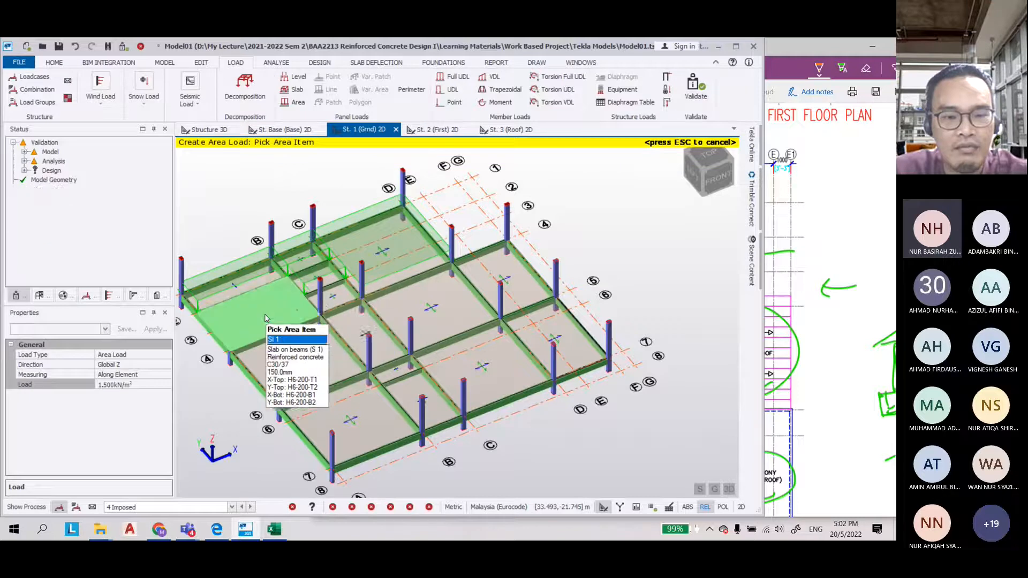
left_click(411, 321)
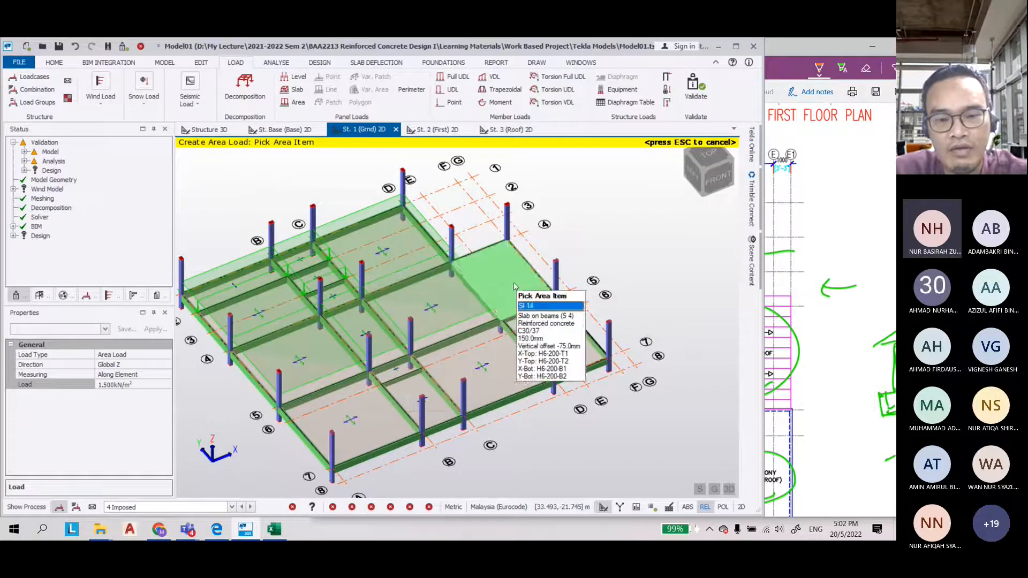
left_click(359, 401)
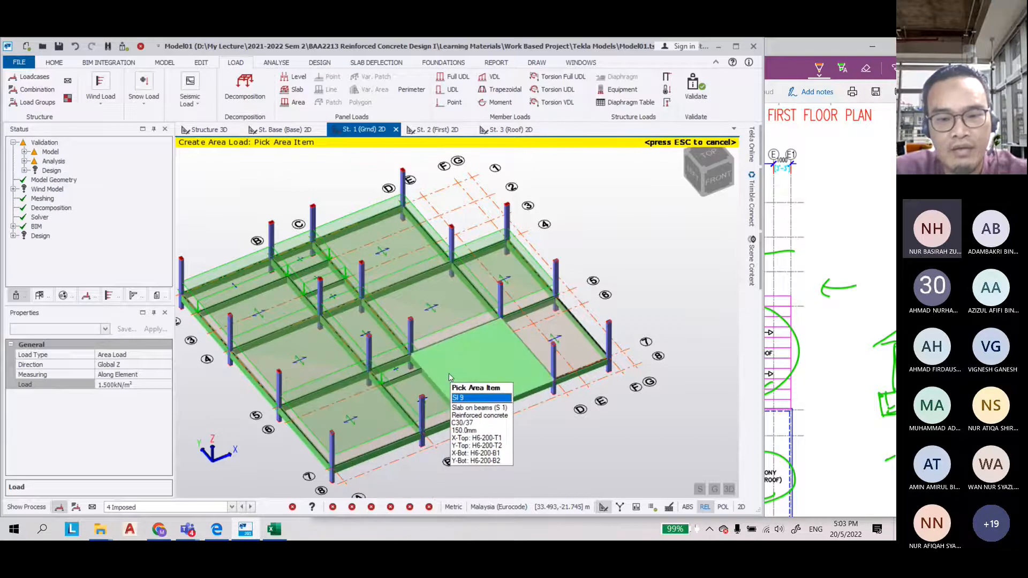
left_click(450, 377)
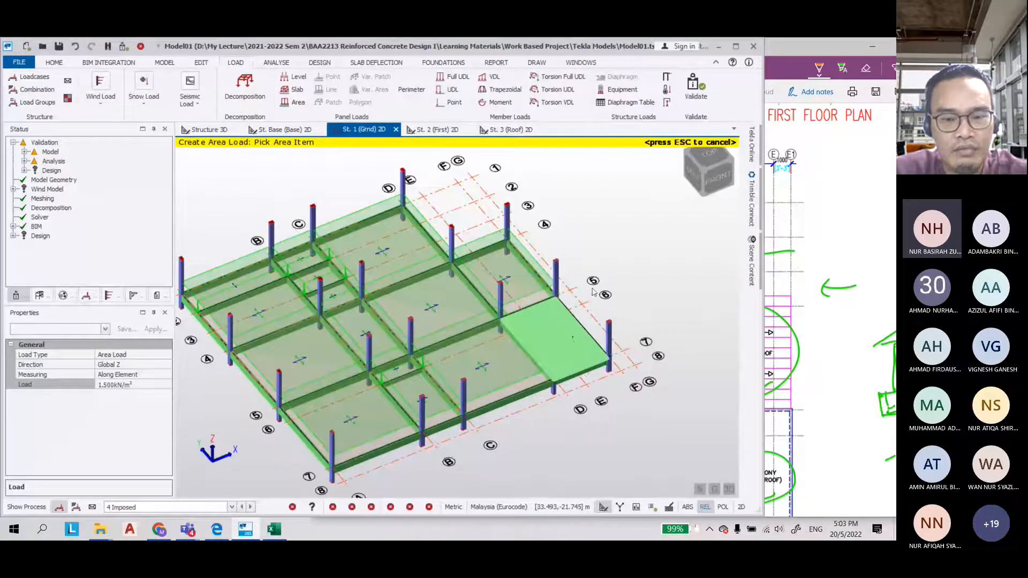
key("Escape")
Change the imposed area load on the corner ground-floor slab panel to 4 kN/m²
left_click(562, 338)
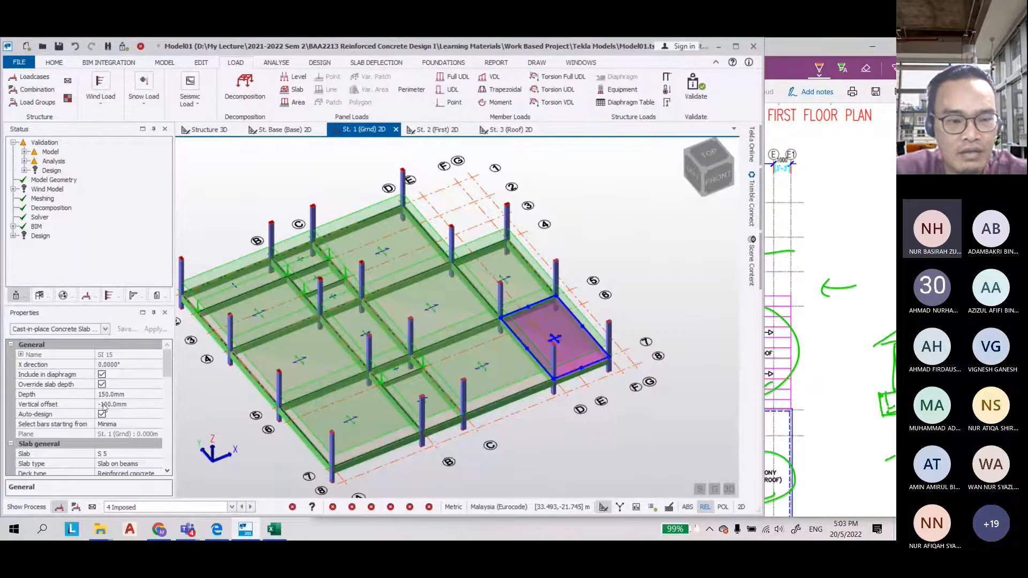
left_click(562, 383)
left_click(589, 412)
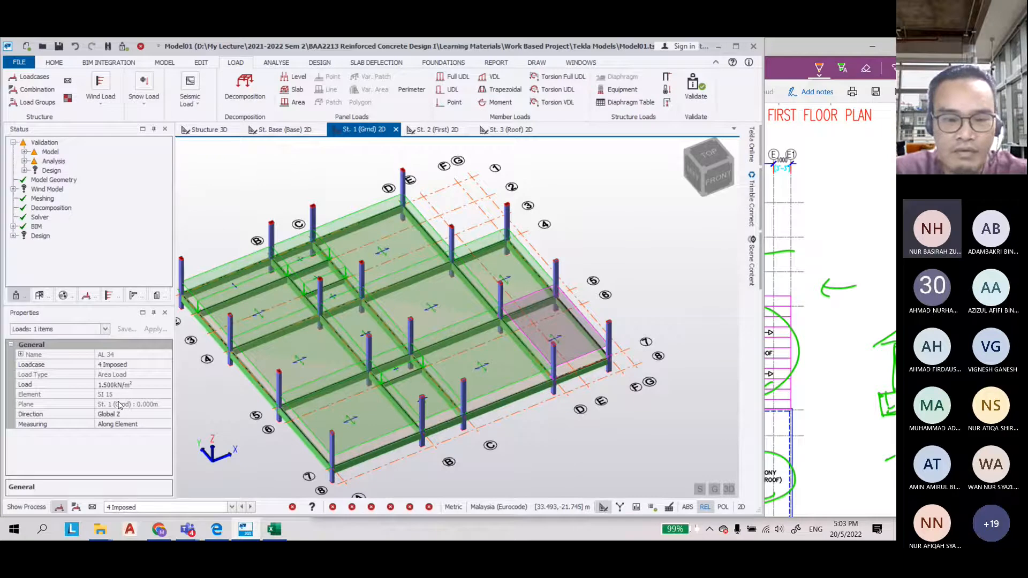
left_click(129, 384)
type("4")
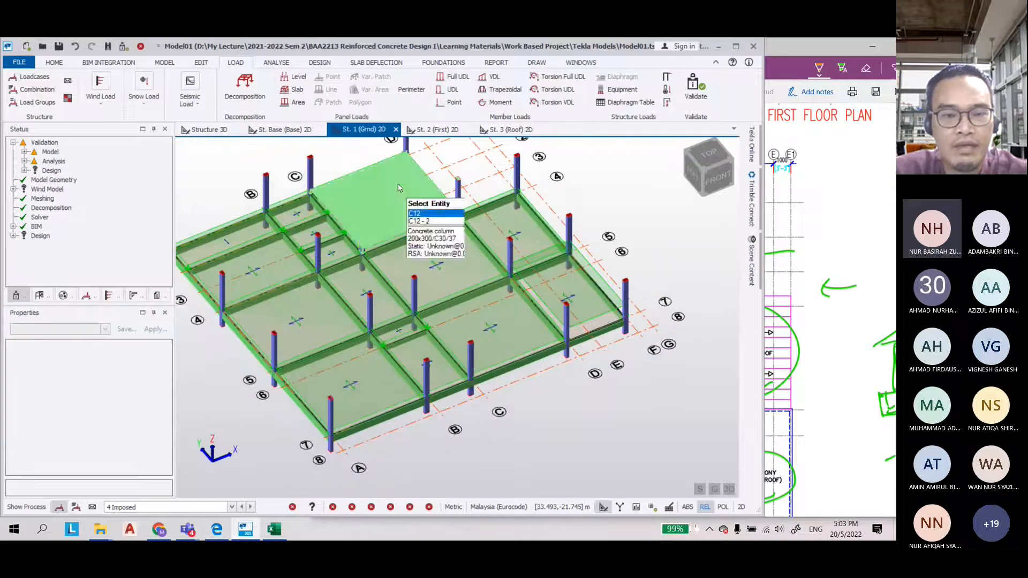
On the first floor, apply a 1.5 kN/m² imposed area load to five first-floor slab panels
left_click(438, 129)
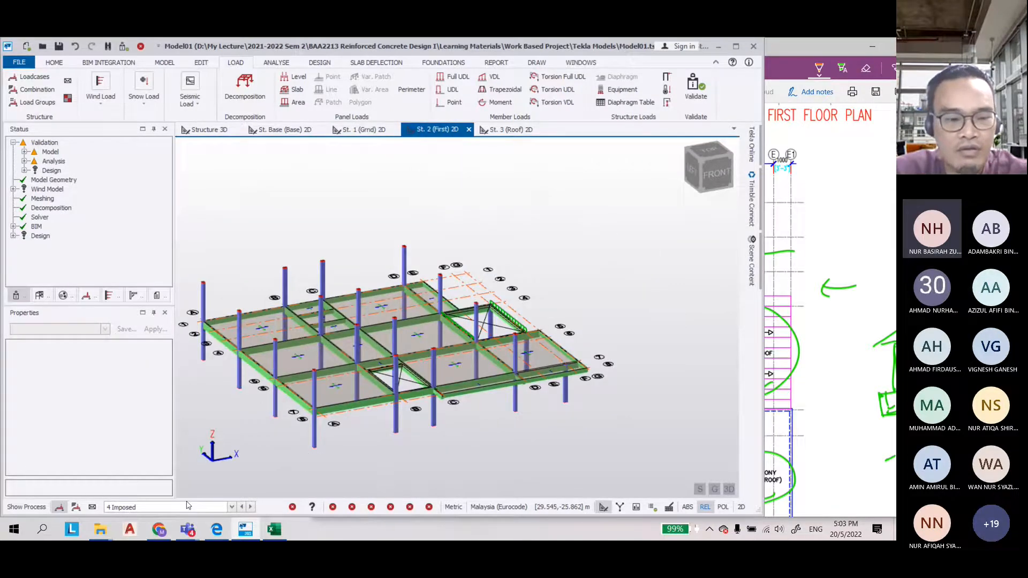
right_click_drag(288, 440, 316, 453)
right_click_drag(530, 222, 555, 255)
scroll(478, 211, "down", 2)
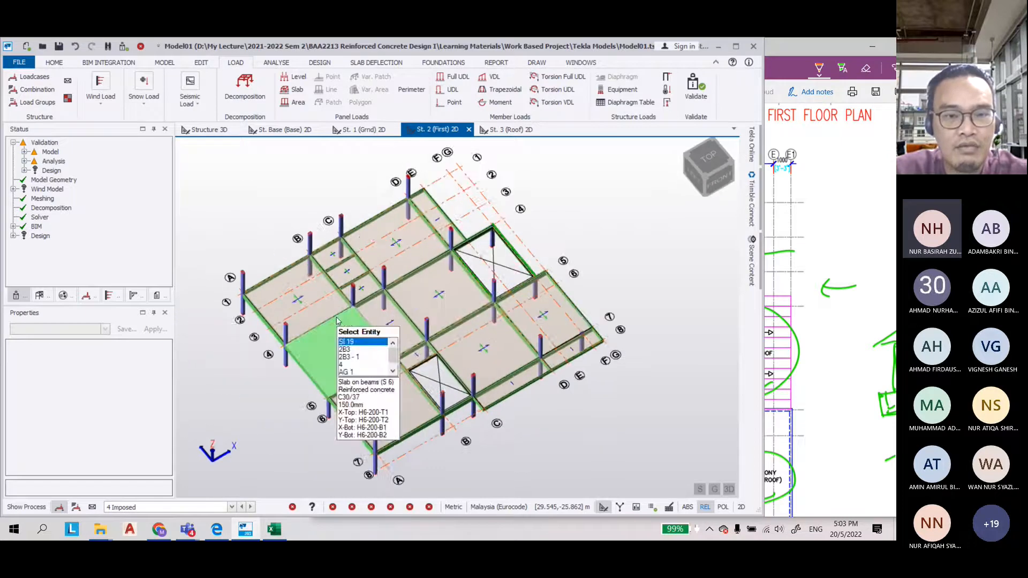
scroll(333, 321, "up", 2)
left_click(299, 102)
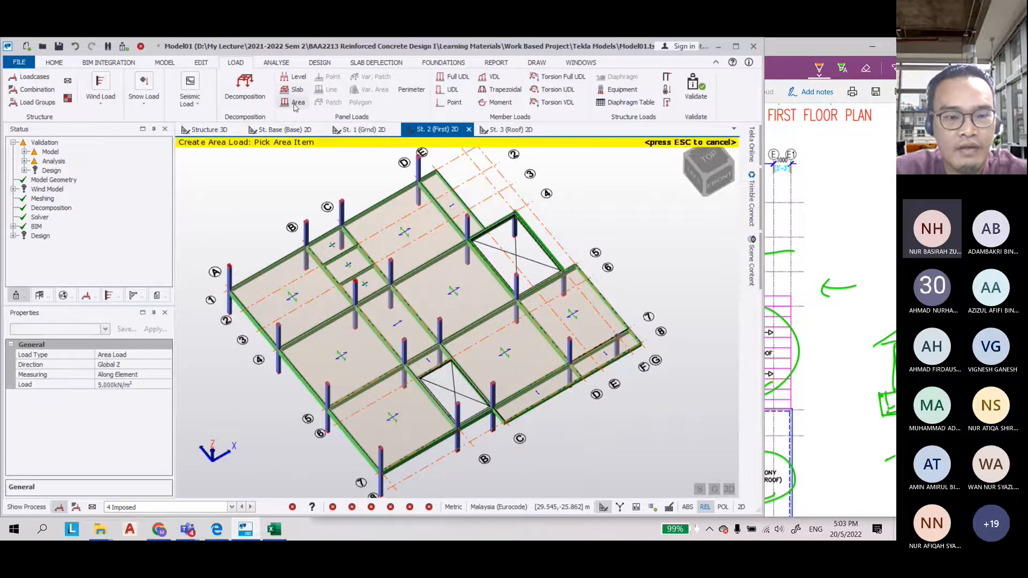
left_click(77, 384)
type("1.5")
key("Return")
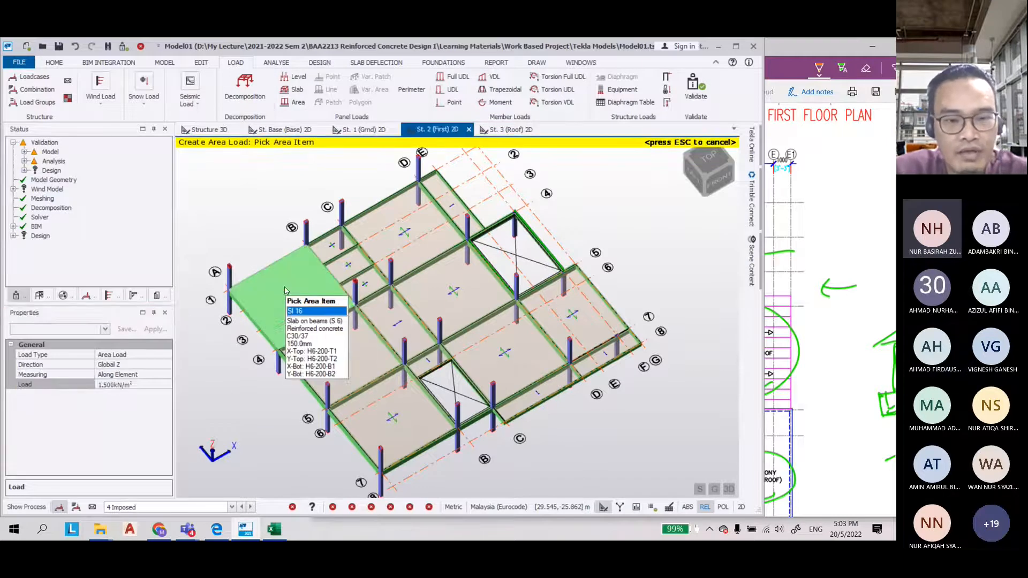
left_click(284, 291)
left_click(338, 248)
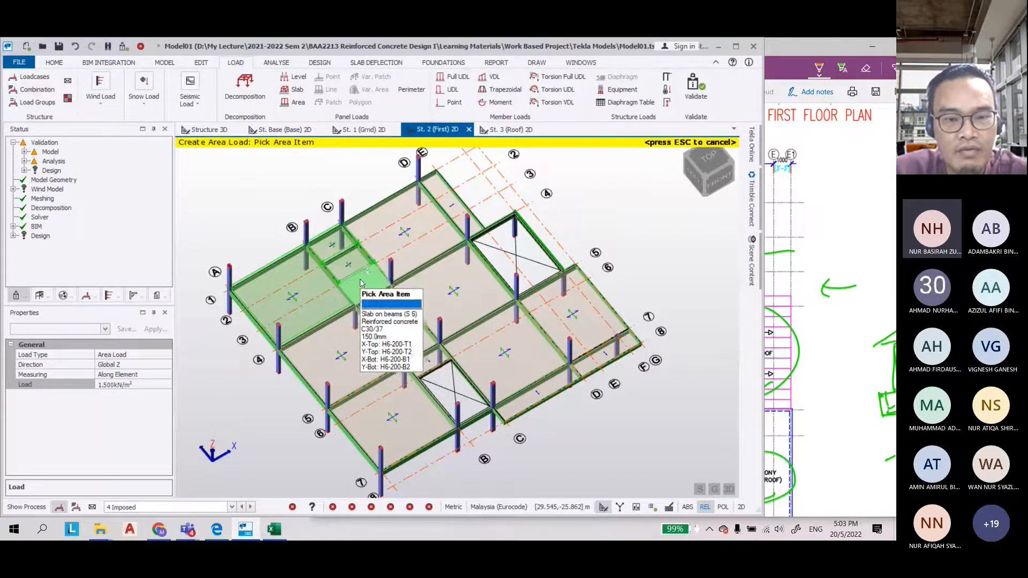
left_click(378, 252)
left_click(320, 369)
left_click(447, 307)
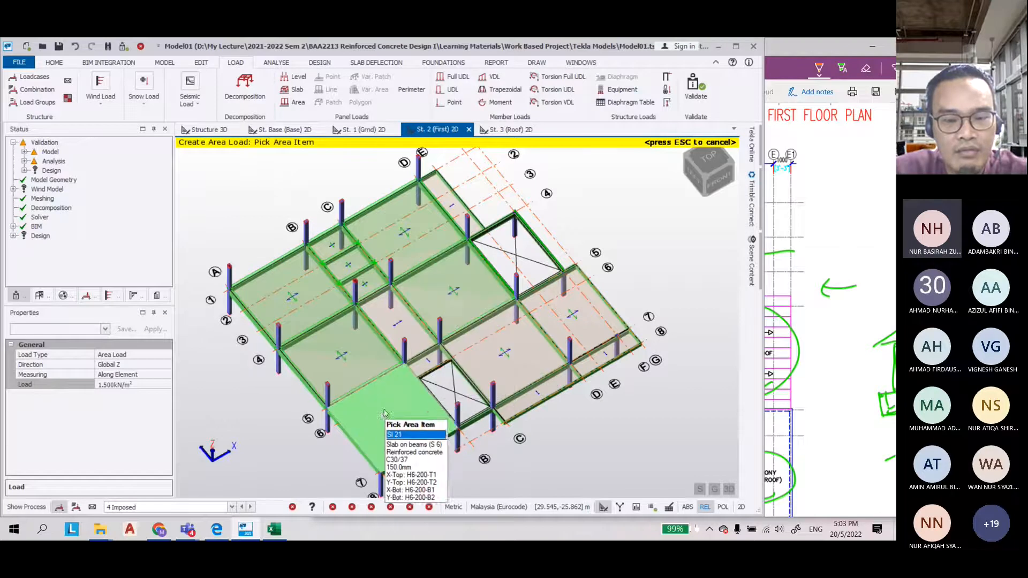
key("Escape")
Change the imposed area load on the corner first-floor slab panel to 2.5 kN/m²
left_click(353, 429)
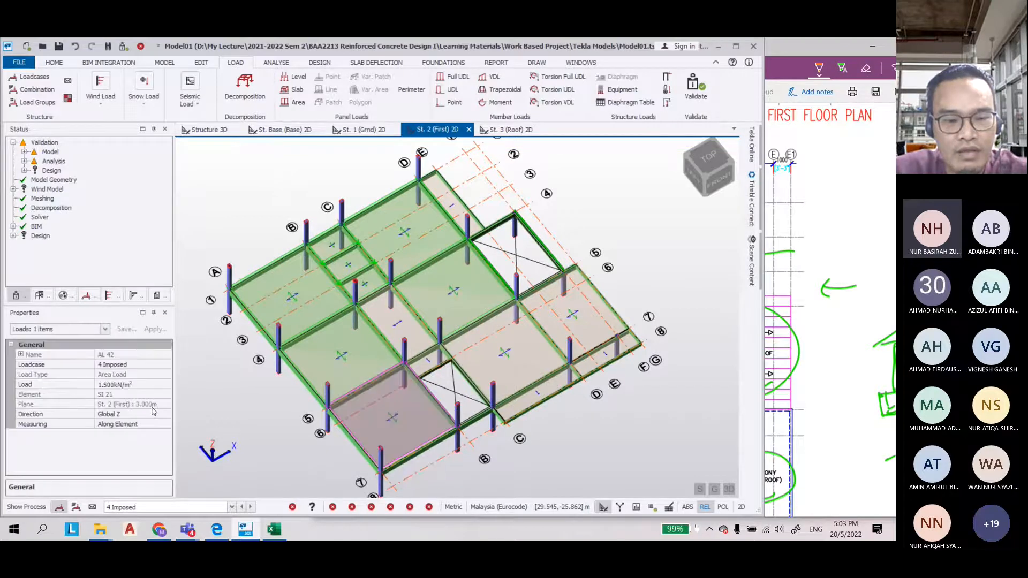
left_click(119, 384)
type("2.5")
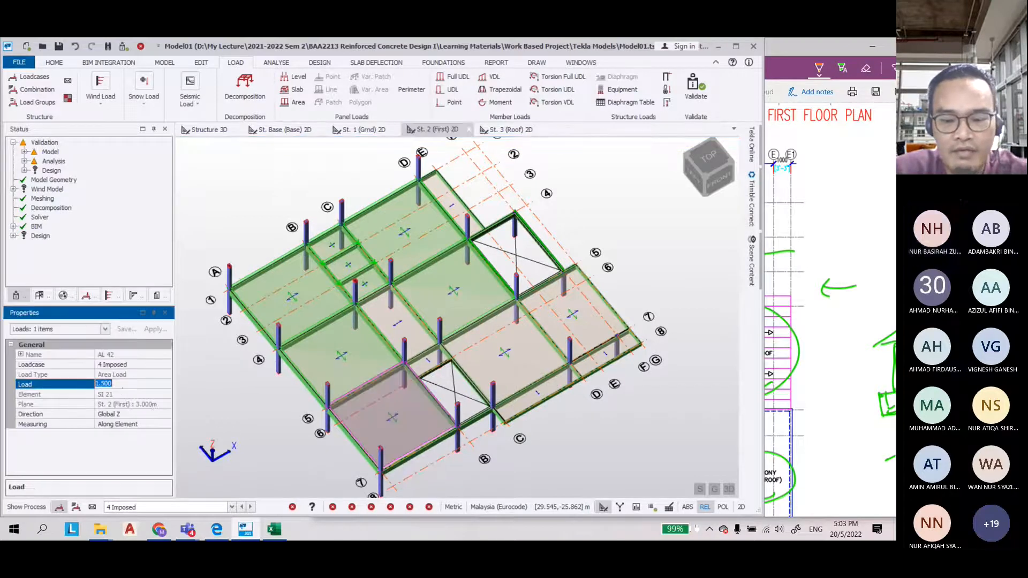
key("Return")
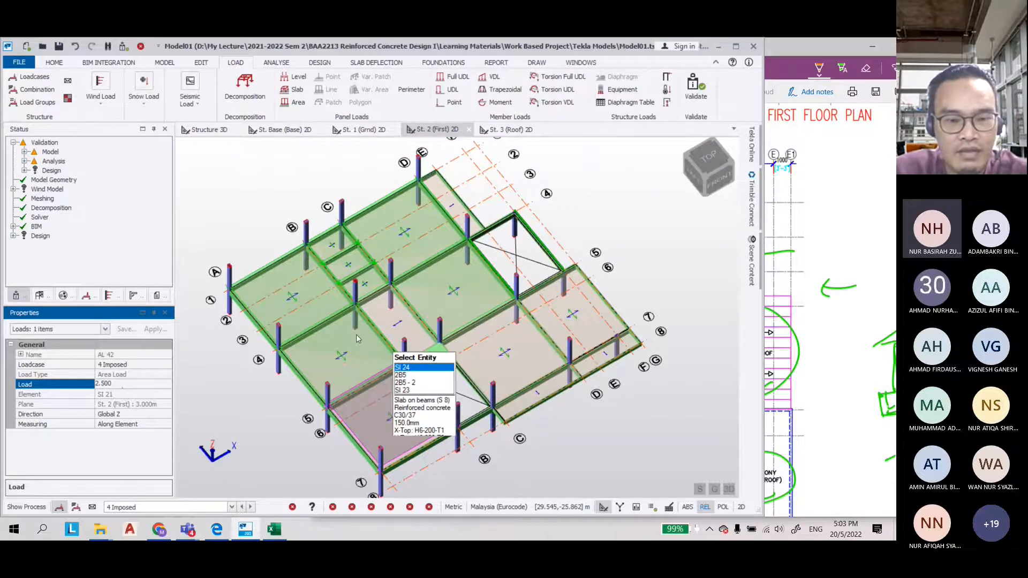
Apply a 2.5 kN/m² imposed area load to the first-floor slab panel beside the stair opening
left_click(487, 353)
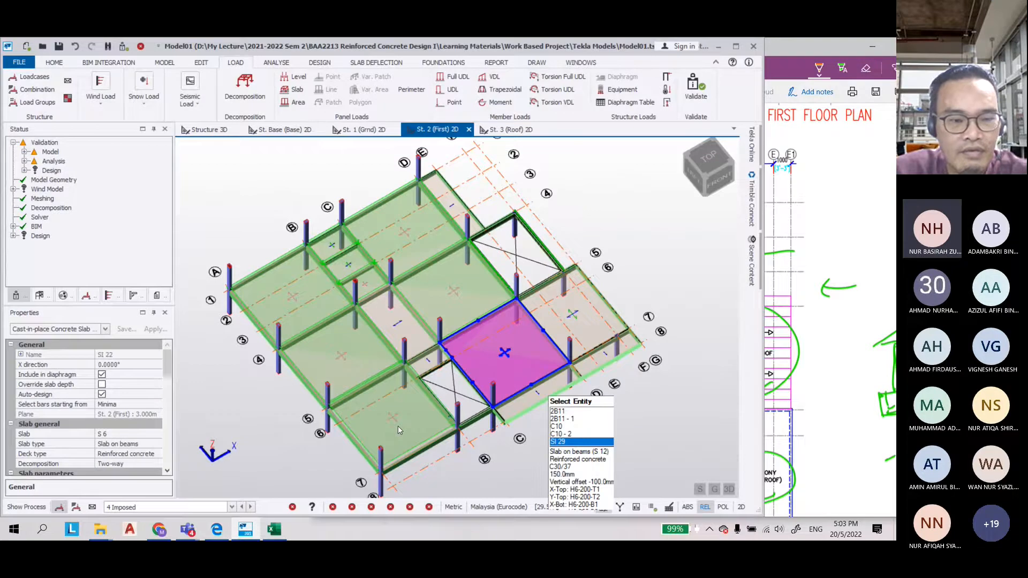
key("Escape")
middle_click_drag(551, 377, 560, 406)
left_click(298, 102)
left_click(124, 385)
left_click_drag(123, 386, 72, 387)
type("2.5")
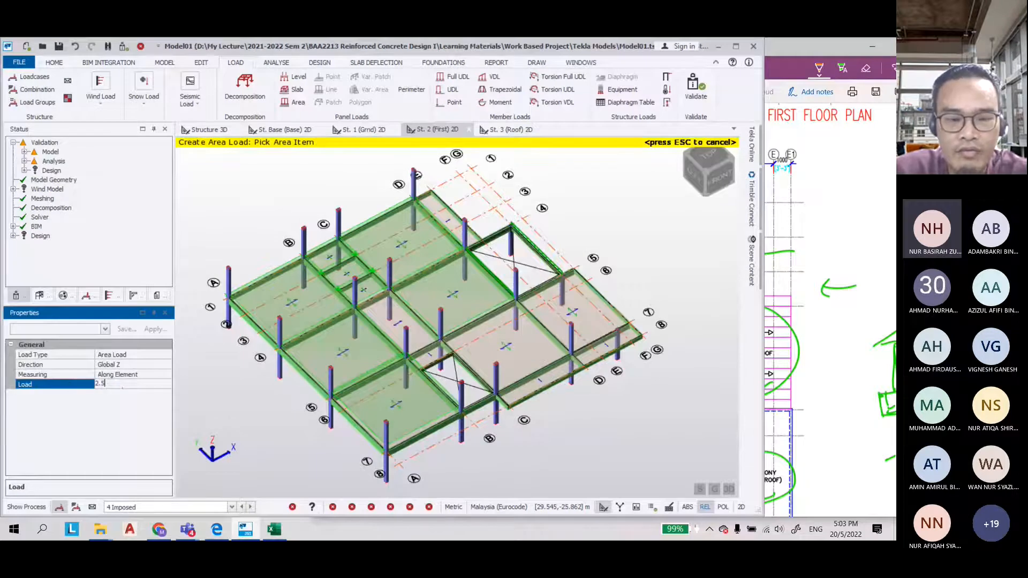
left_click(476, 382)
Apply a 4 kN/m² imposed area load to the central first-floor slab panels
left_click(94, 385)
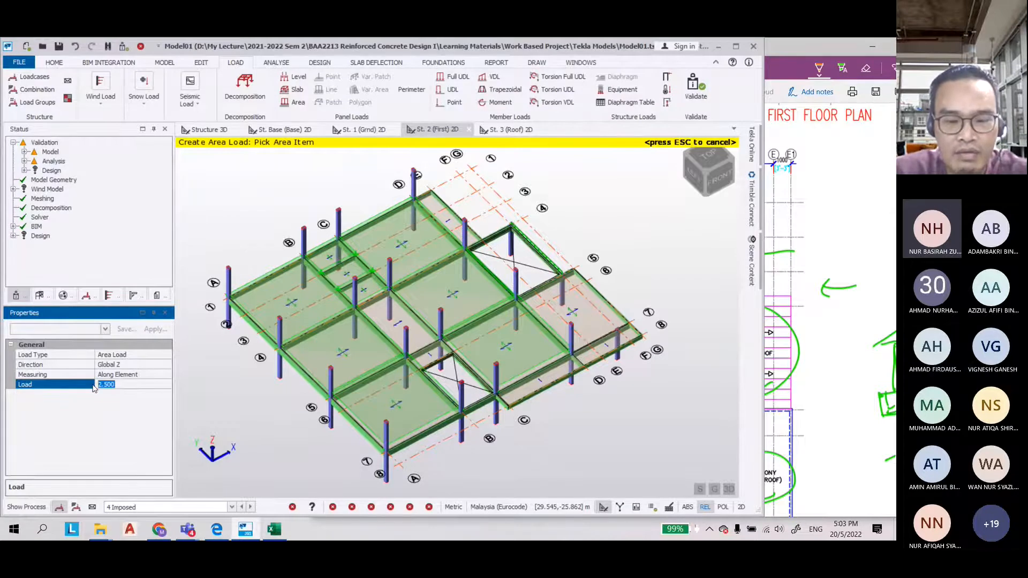
type("4")
scroll(447, 301, "up", 5)
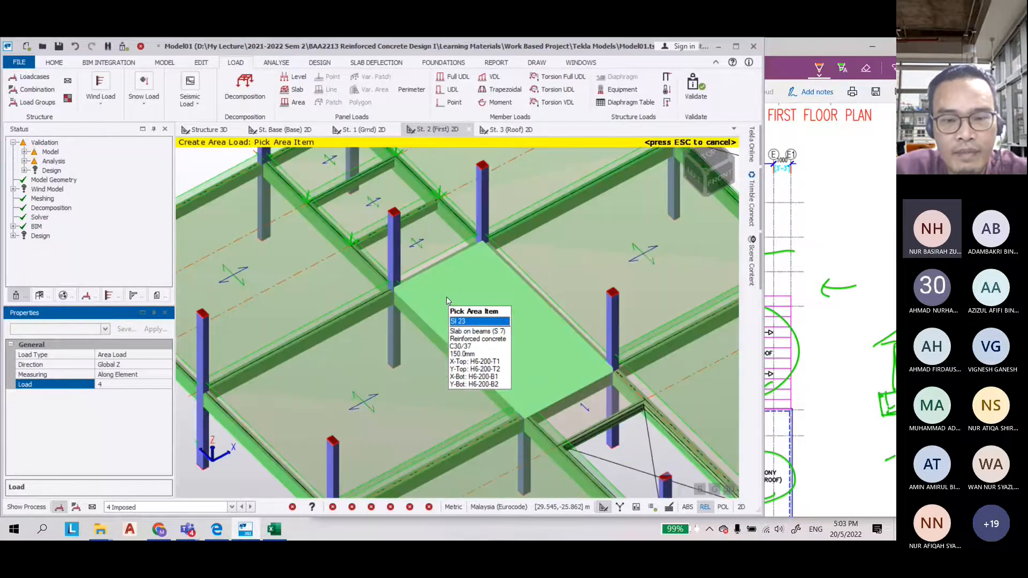
left_click(516, 361)
scroll(517, 361, "down", 2)
scroll(509, 393, "up", 2)
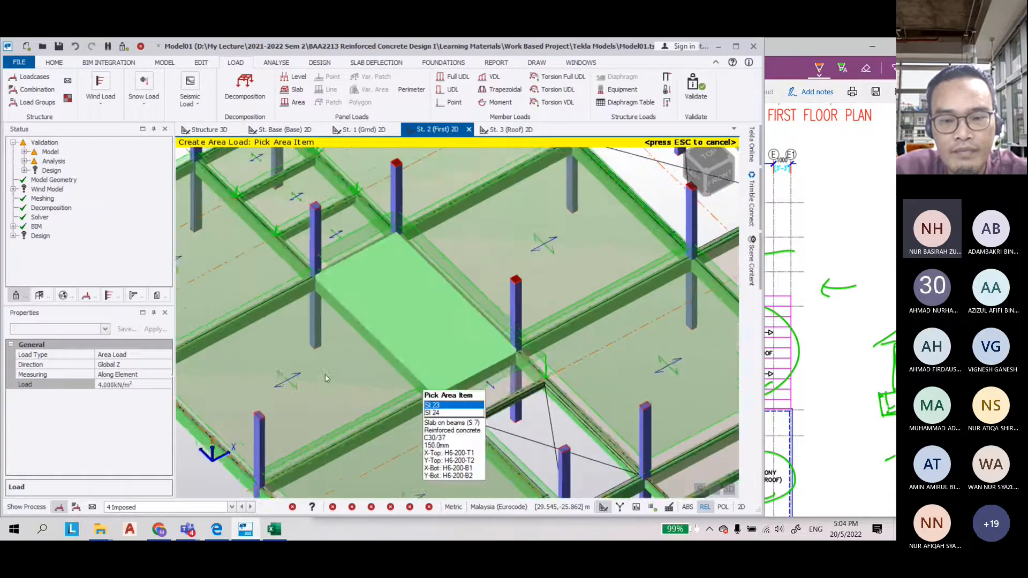
left_click(509, 393)
scroll(362, 385, "down", 4)
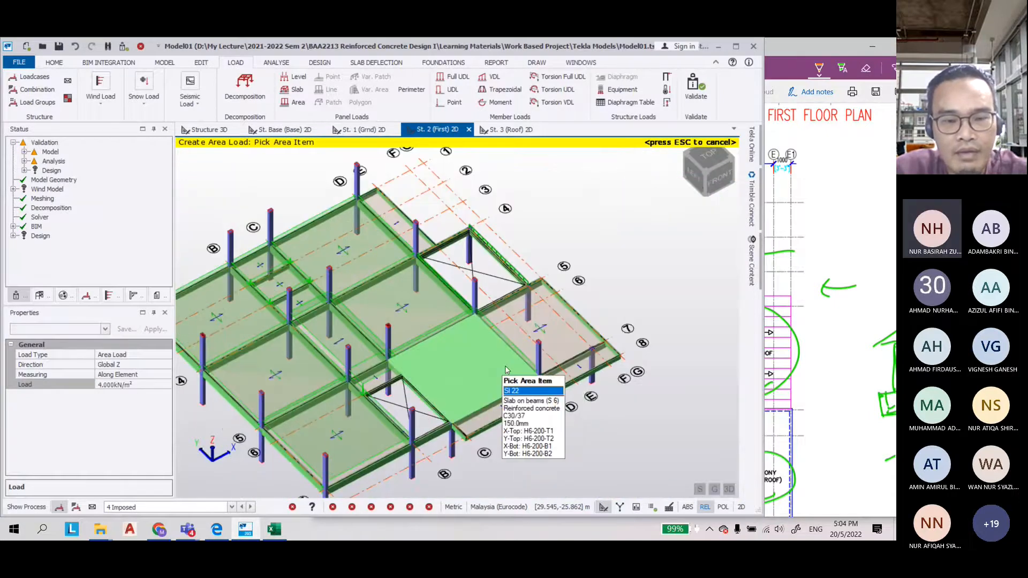
Apply a 3 kN/m² imposed area load to another first-floor slab panel
left_click(79, 385)
type("3")
left_click(389, 213)
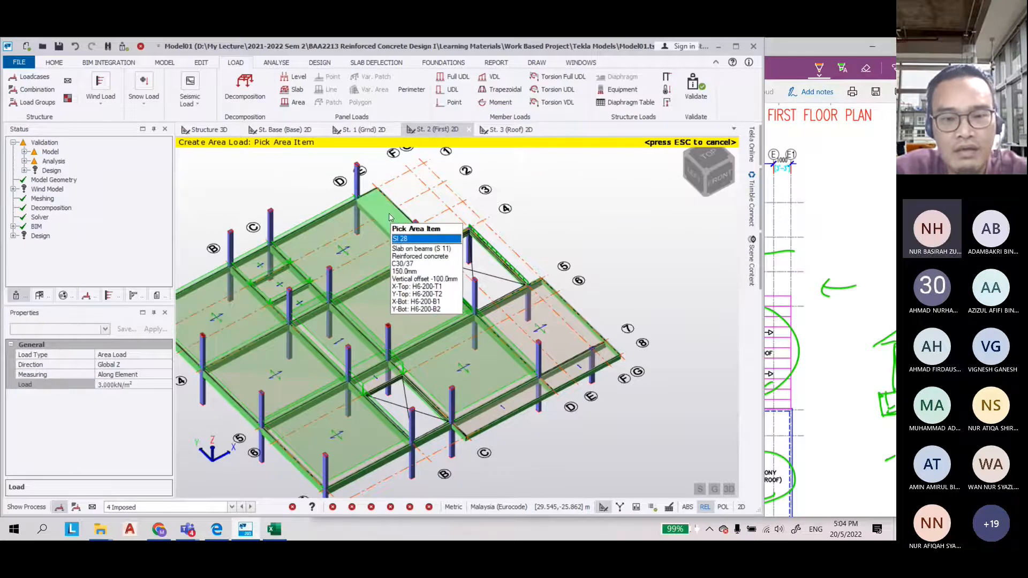
scroll(560, 333, "up", 3)
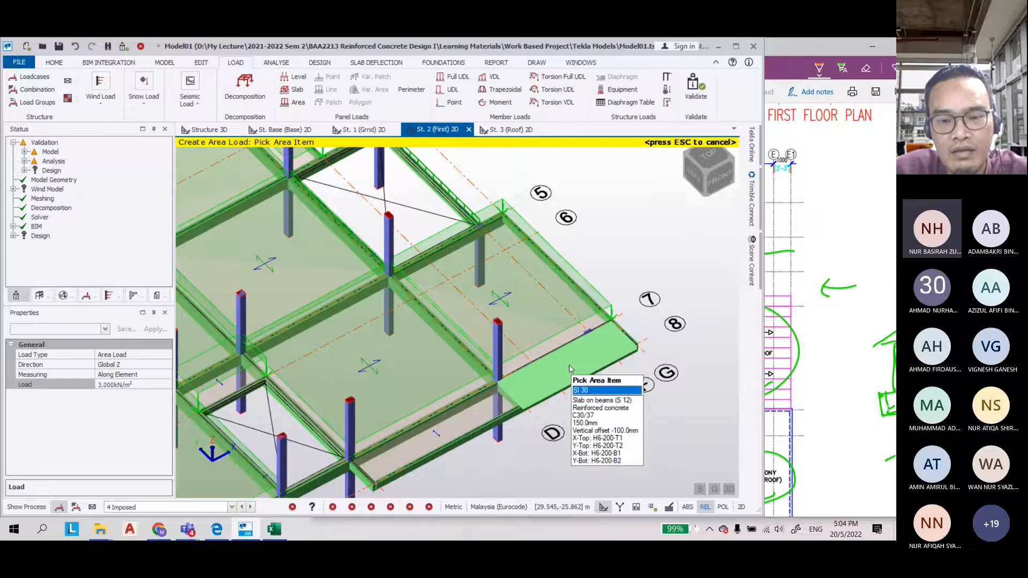
scroll(535, 326, "down", 5)
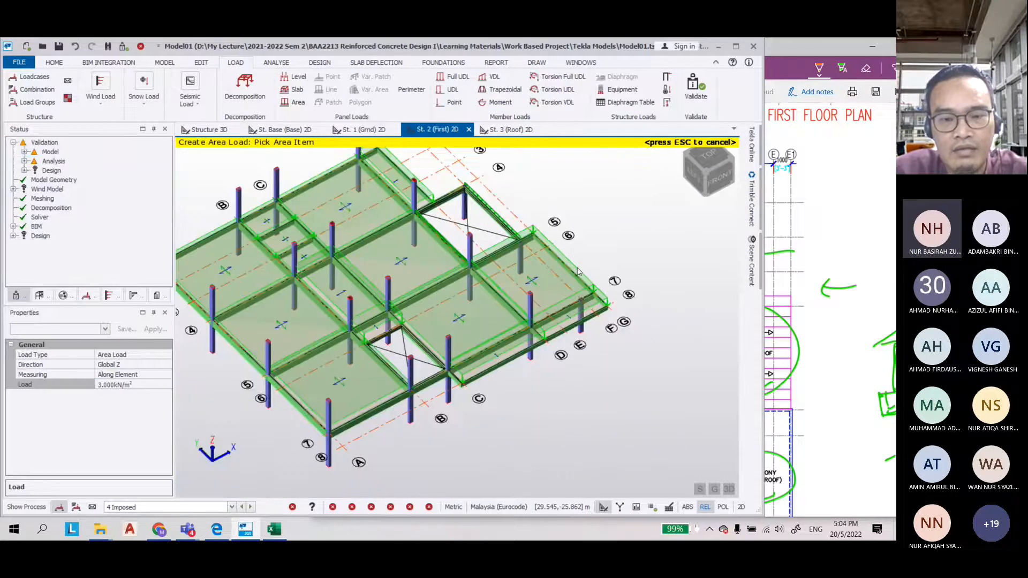
right_click_drag(567, 347, 588, 223)
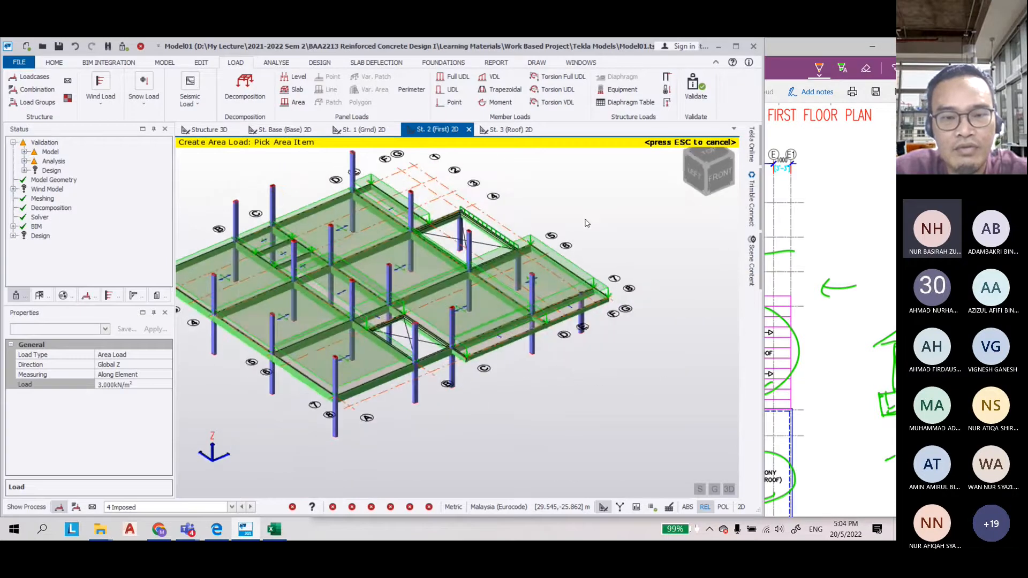
On the ground floor, change the imposed area load on the central slab panel to 2.5 kN/m²
left_click(369, 130)
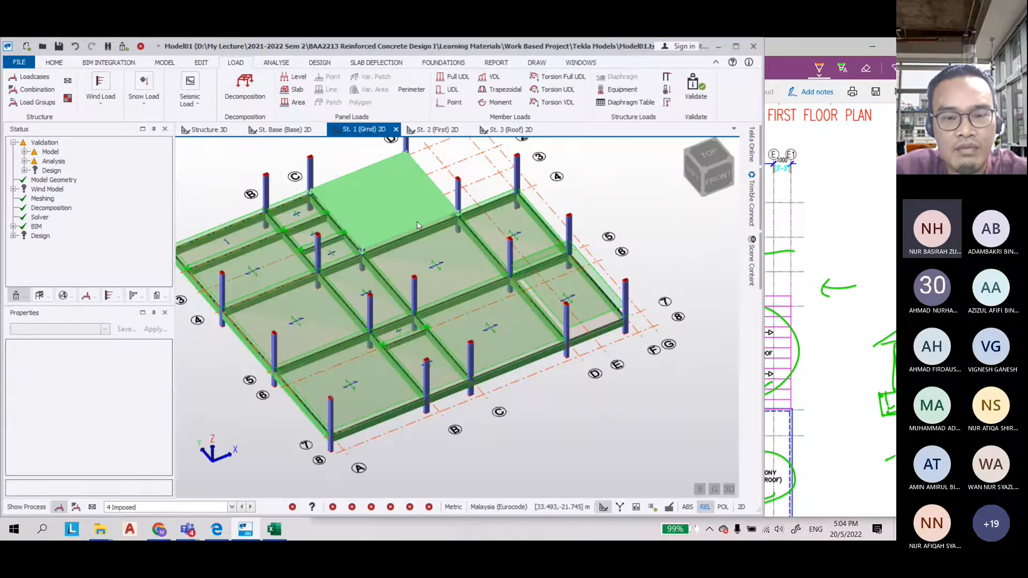
left_click(436, 262)
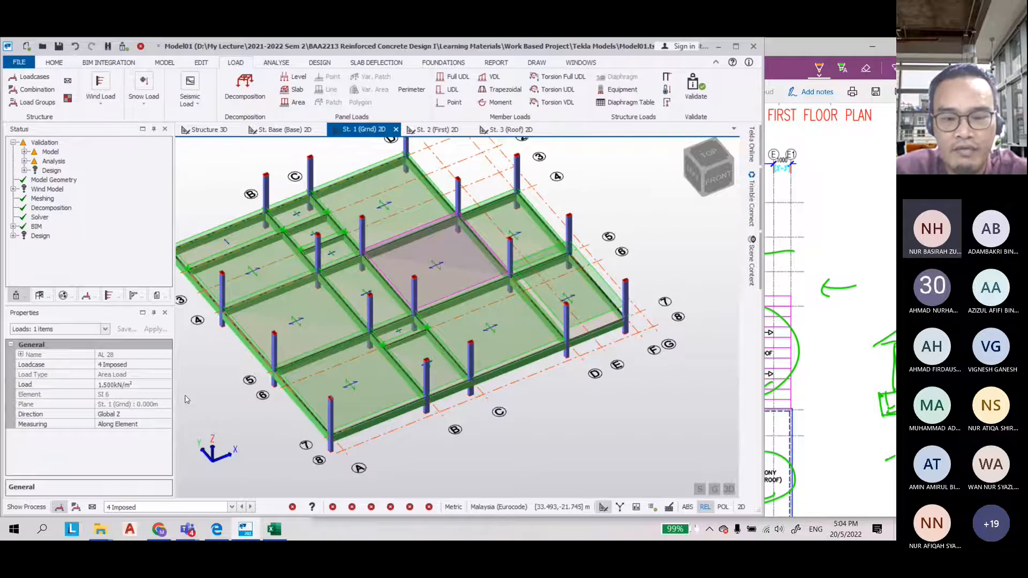
left_click(70, 383)
type("2.500")
left_click(483, 309)
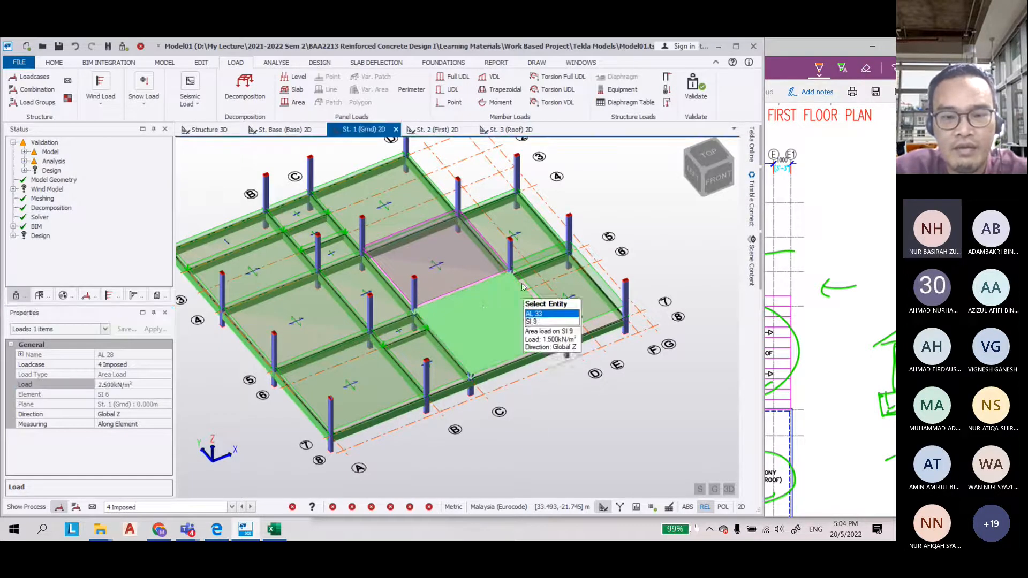
Review the whole 3D structure with the Dead and then the Imposed loadcase loads displayed
scroll(411, 423, "down", 1)
right_click_drag(508, 470, 436, 435)
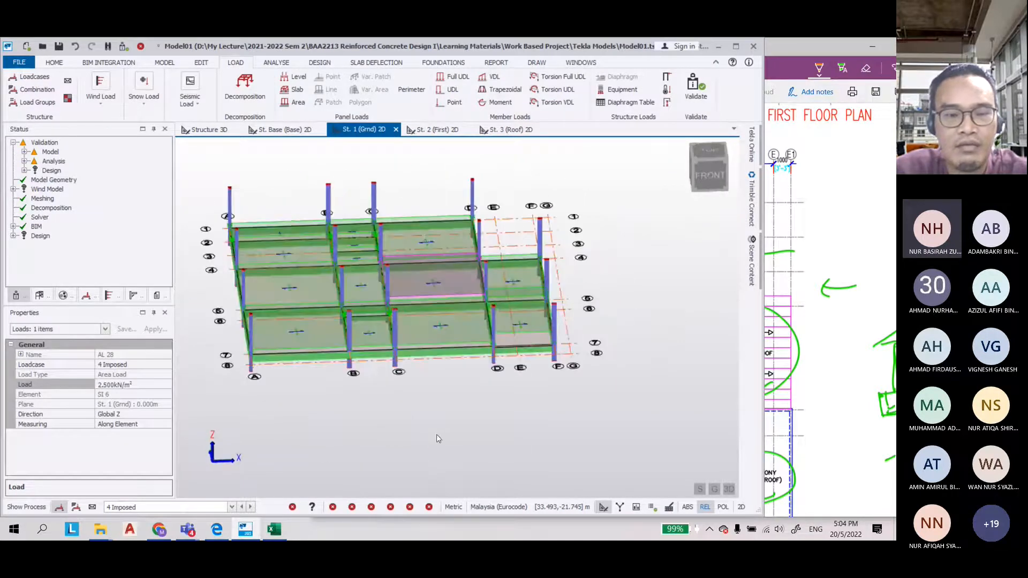
left_click(436, 439)
left_click(218, 134)
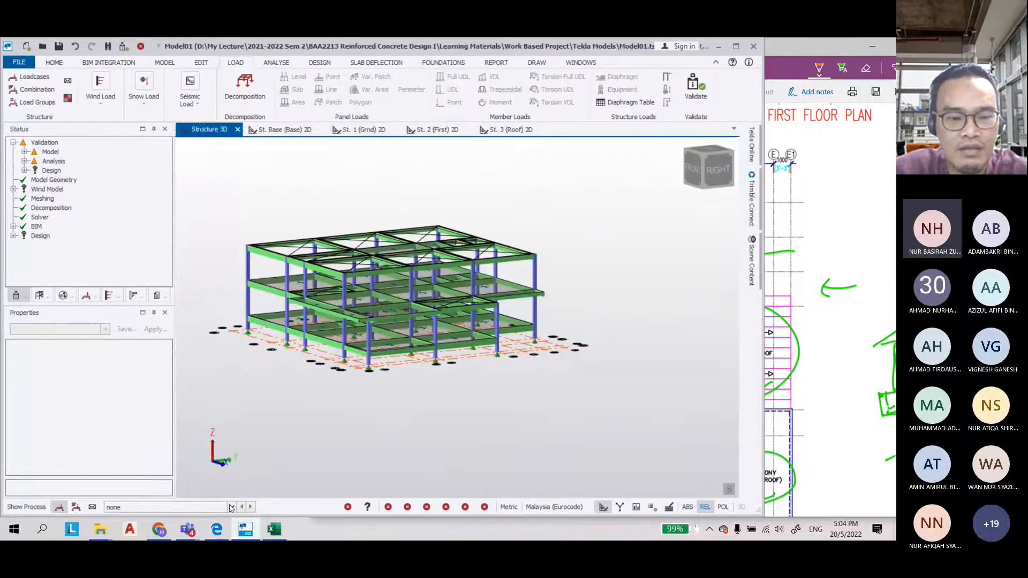
left_click(231, 507)
left_click(128, 471)
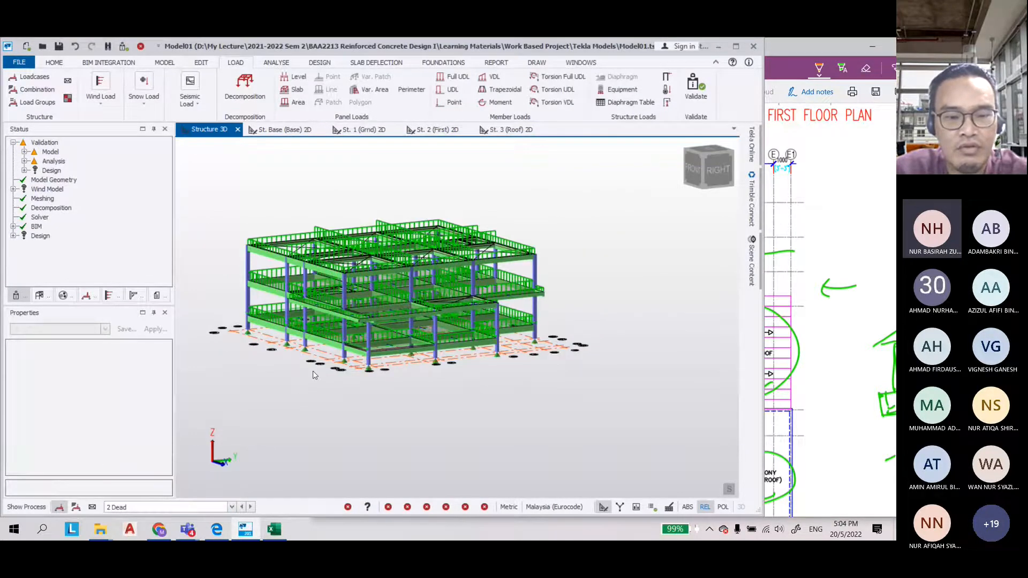
scroll(298, 399, "up", 2)
left_click(231, 507)
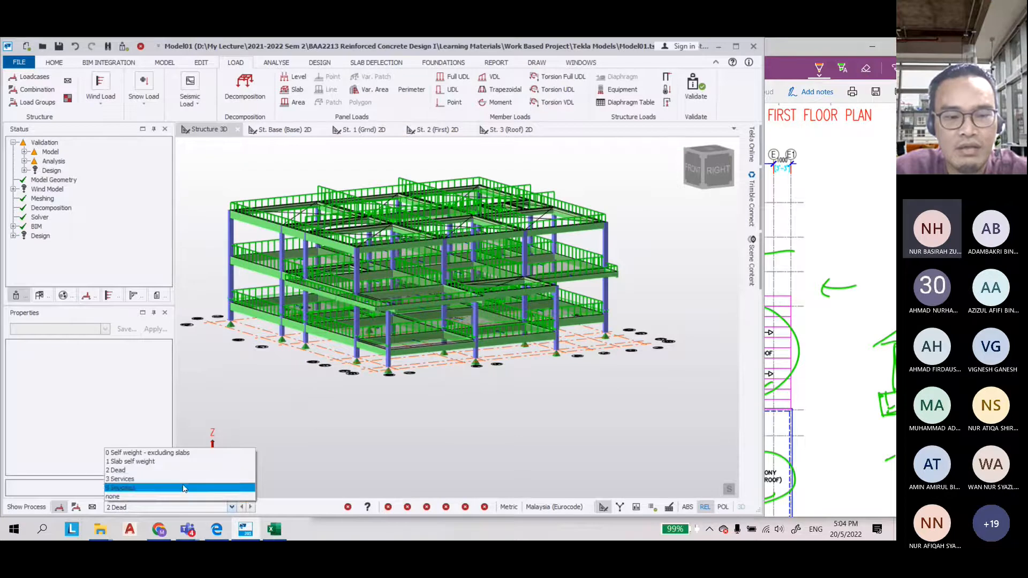
left_click(191, 488)
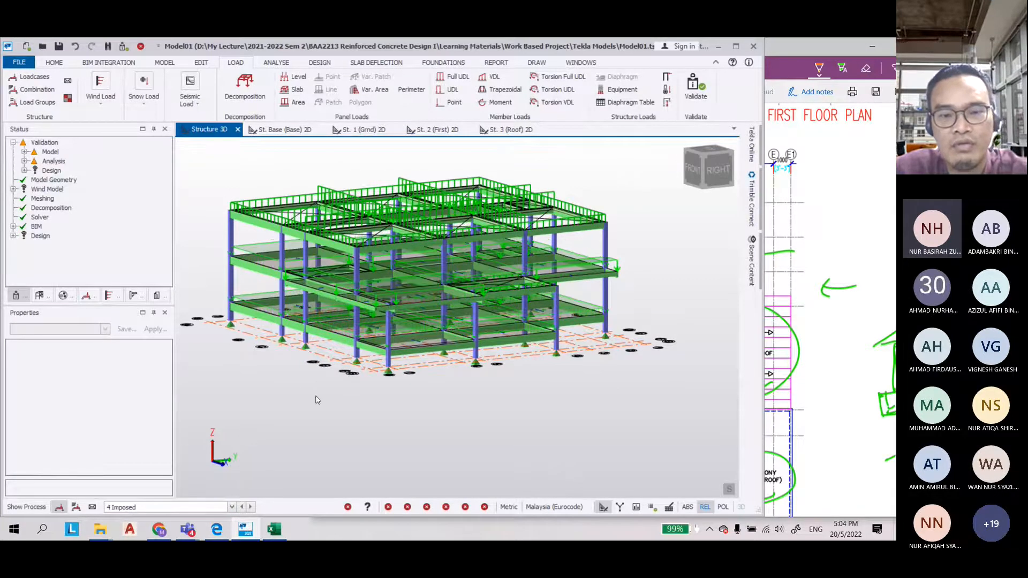
right_click_drag(316, 400, 315, 428)
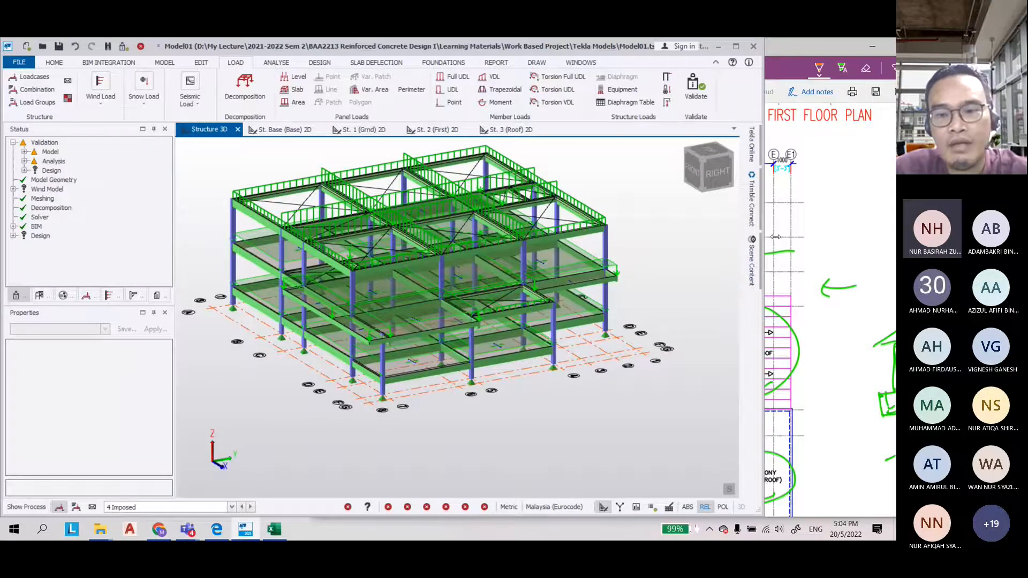
left_click_drag(764, 237, 889, 237)
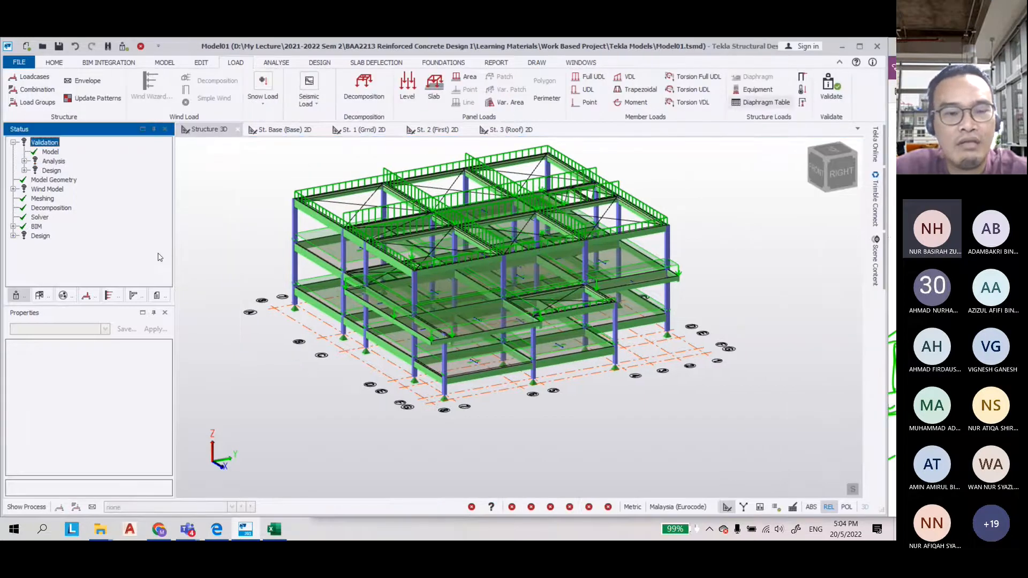
scroll(411, 375, "up", 2)
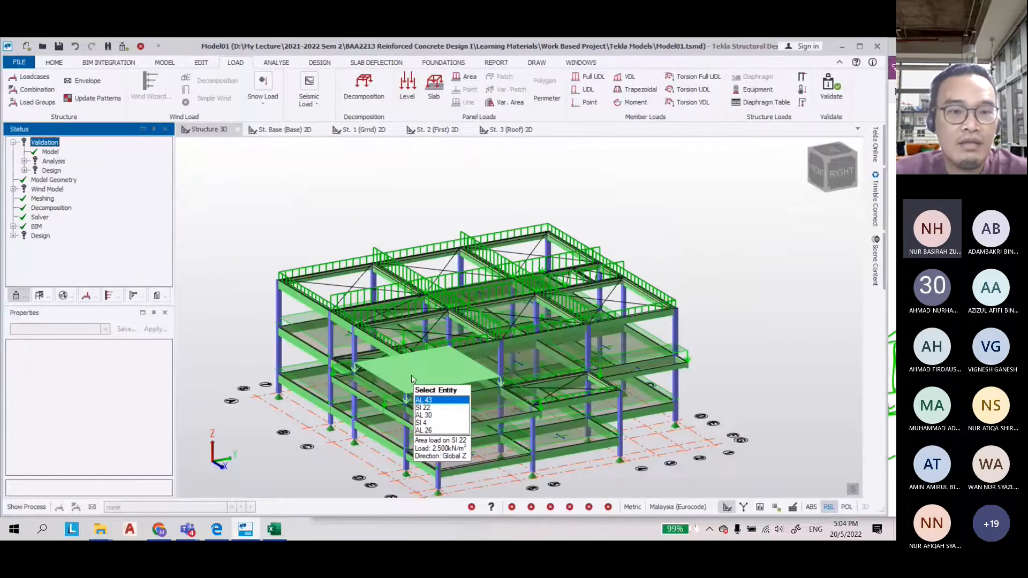
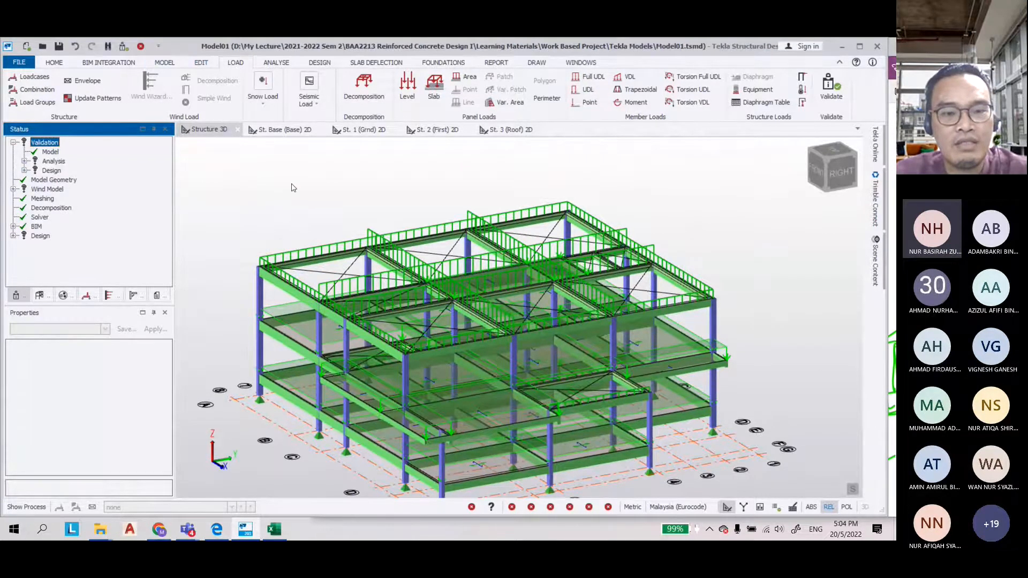
Generate the design load combinations with the combination generator, keeping the STR 1.35G+1.5Q+1.5RQ combination
left_click(37, 90)
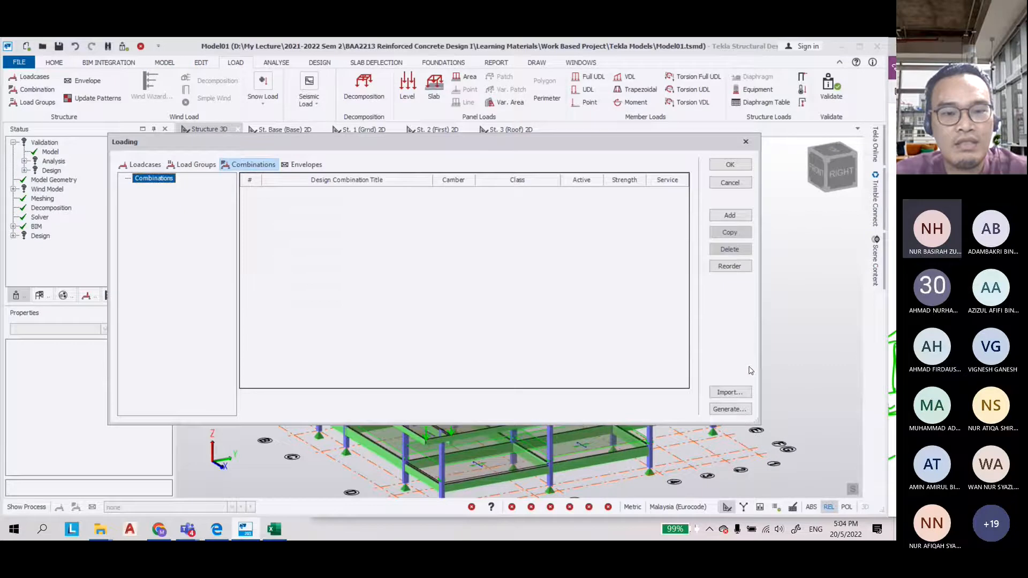
left_click(738, 410)
left_click(513, 403)
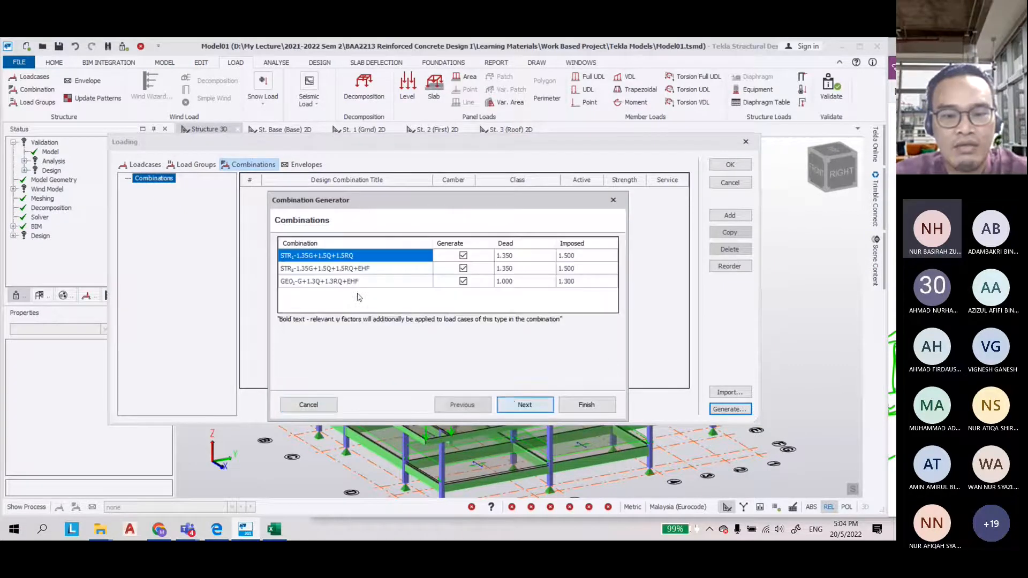
left_click(510, 401)
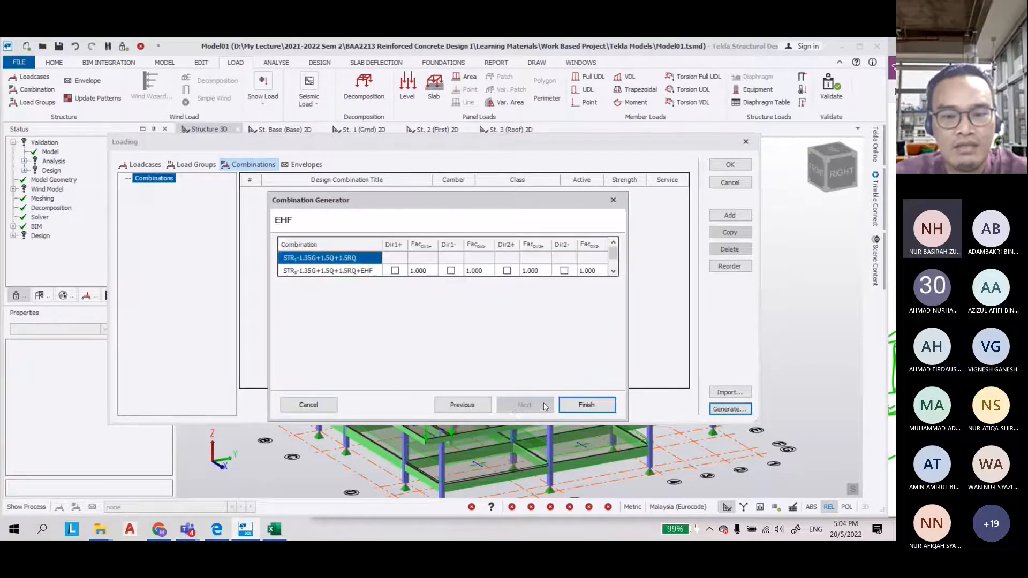
left_click(584, 405)
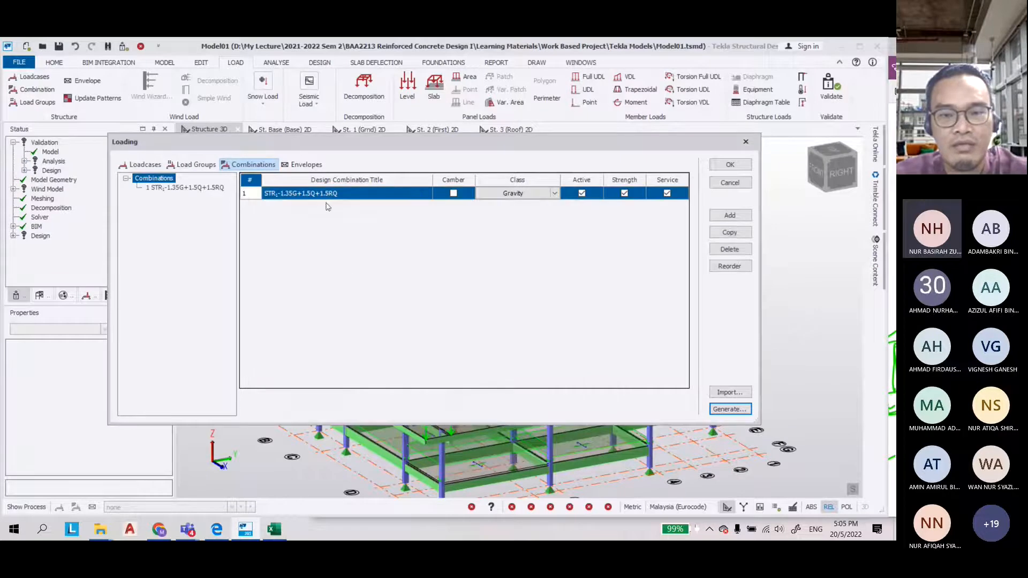
left_click(730, 166)
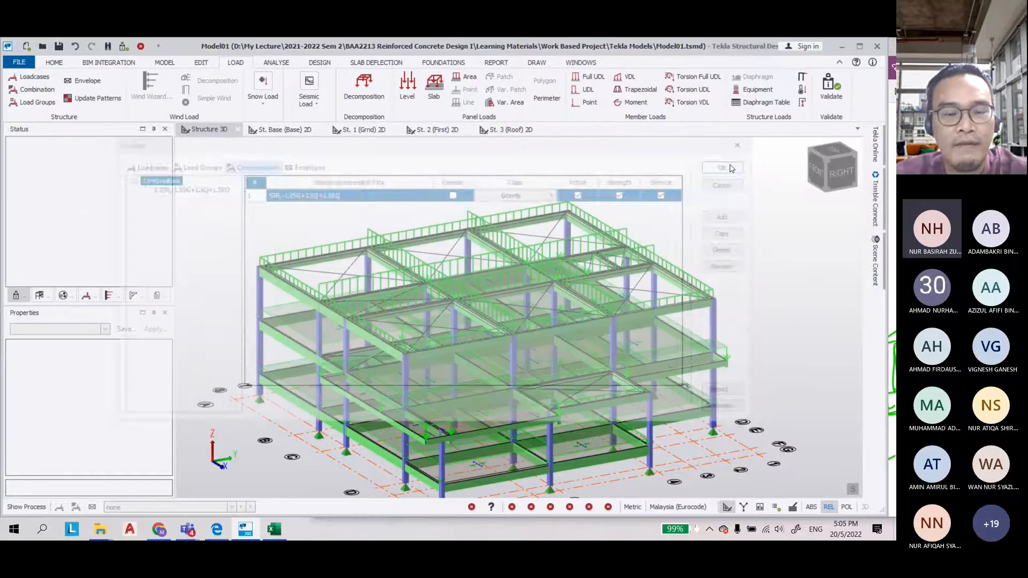
scroll(362, 203, "down", 1)
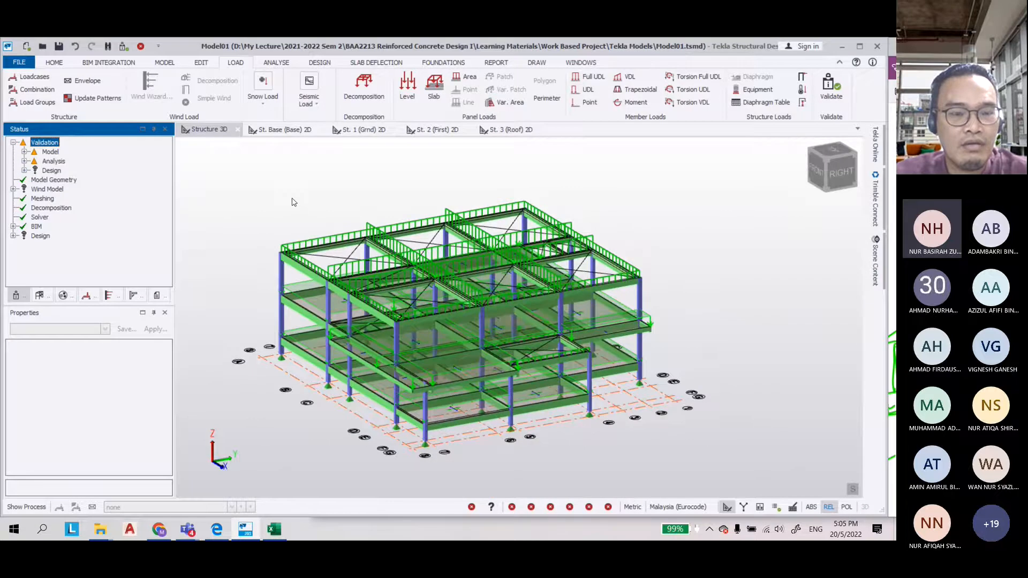
scroll(292, 201, "up", 1)
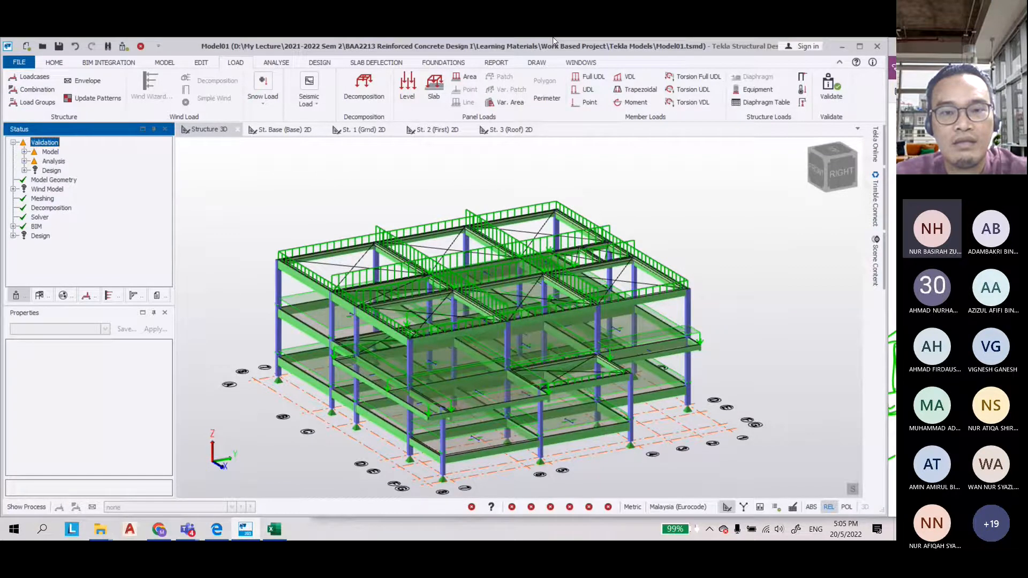
left_click(477, 46)
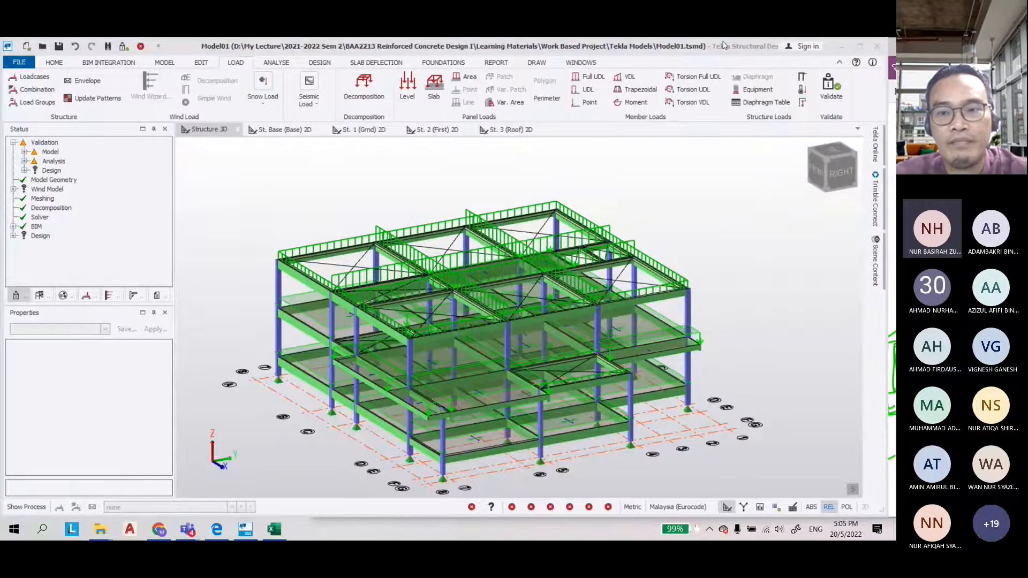
left_click_drag(697, 47, 382, 71)
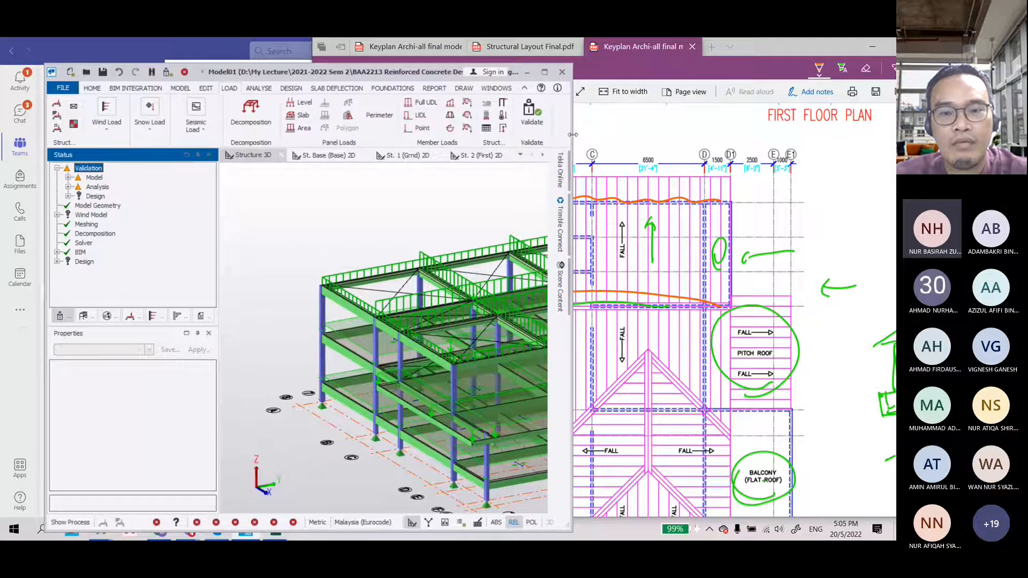
left_click_drag(570, 138, 851, 140)
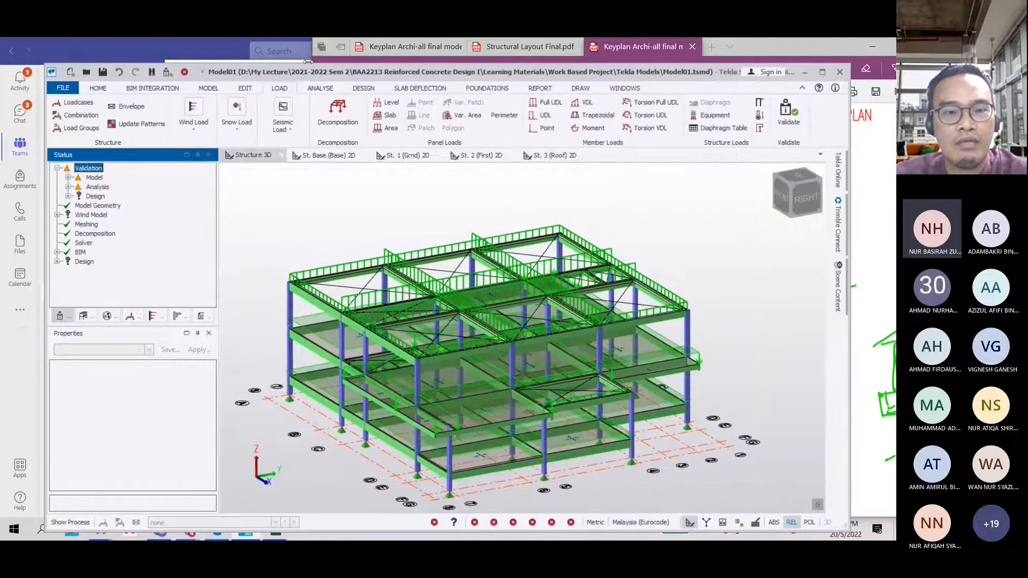
left_click_drag(316, 72, 297, 48)
Open the design settings and set the beam minimum longitudinal bar size to 12
left_click(345, 65)
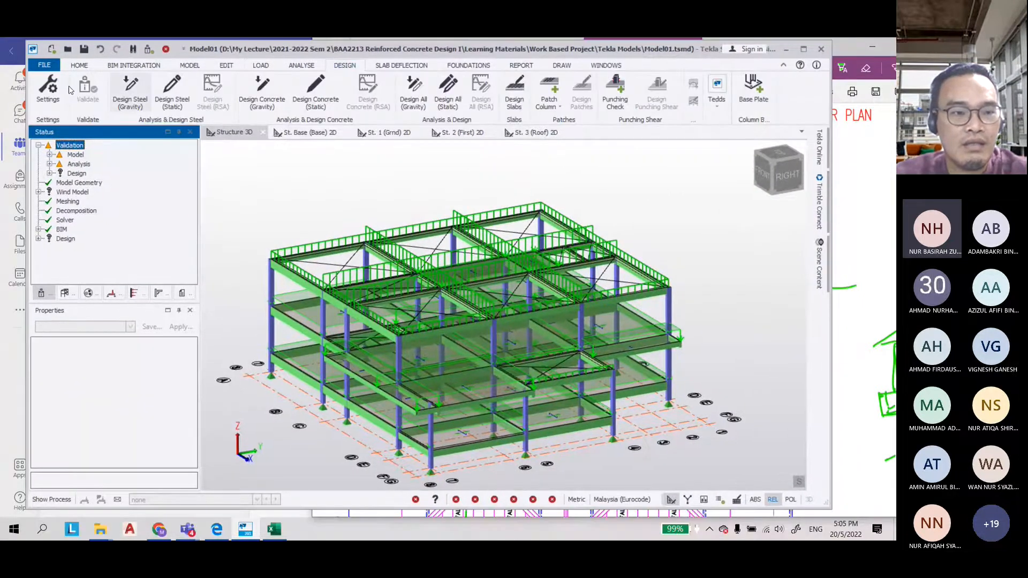
left_click(48, 89)
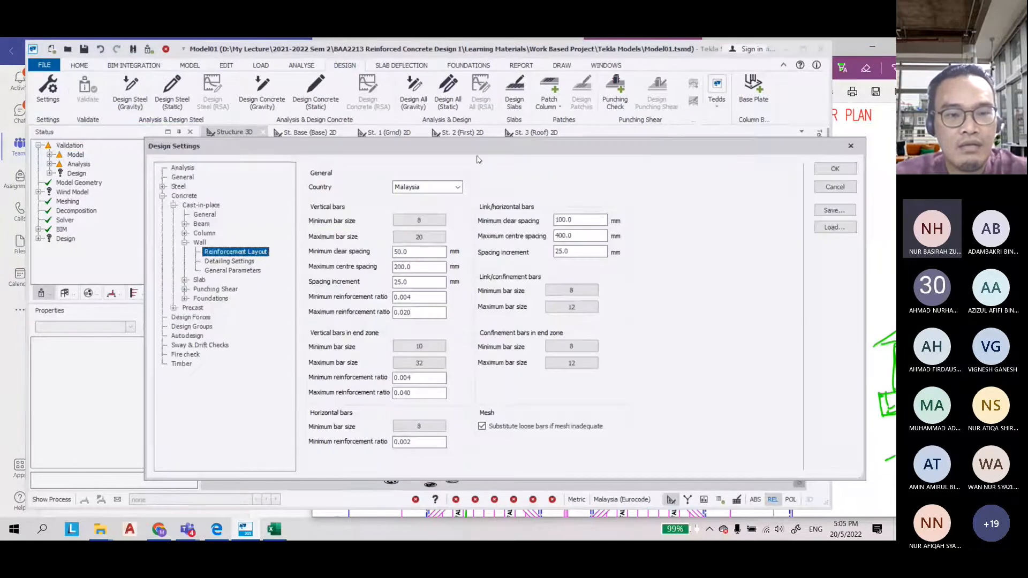
left_click(184, 224)
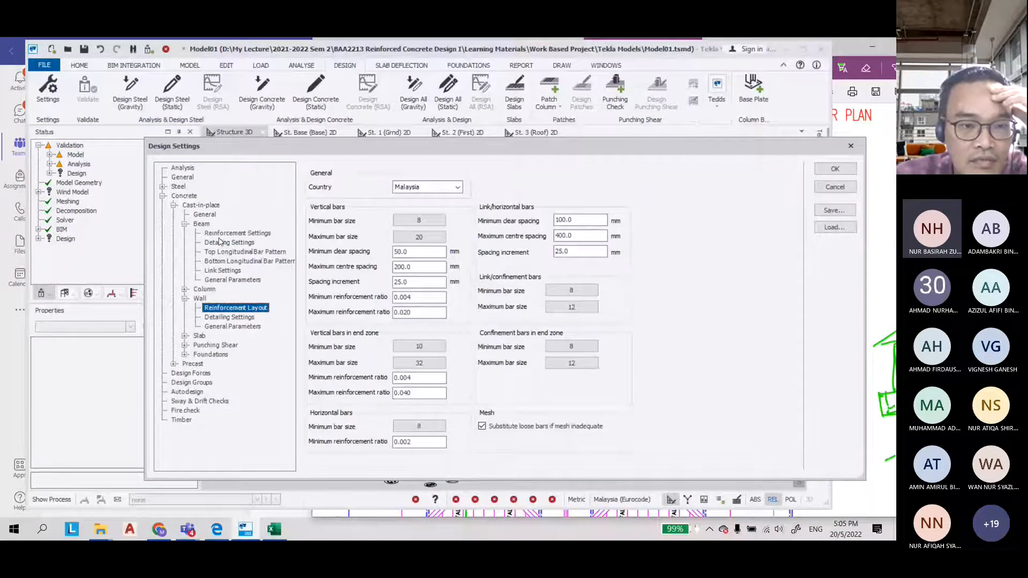
left_click(235, 233)
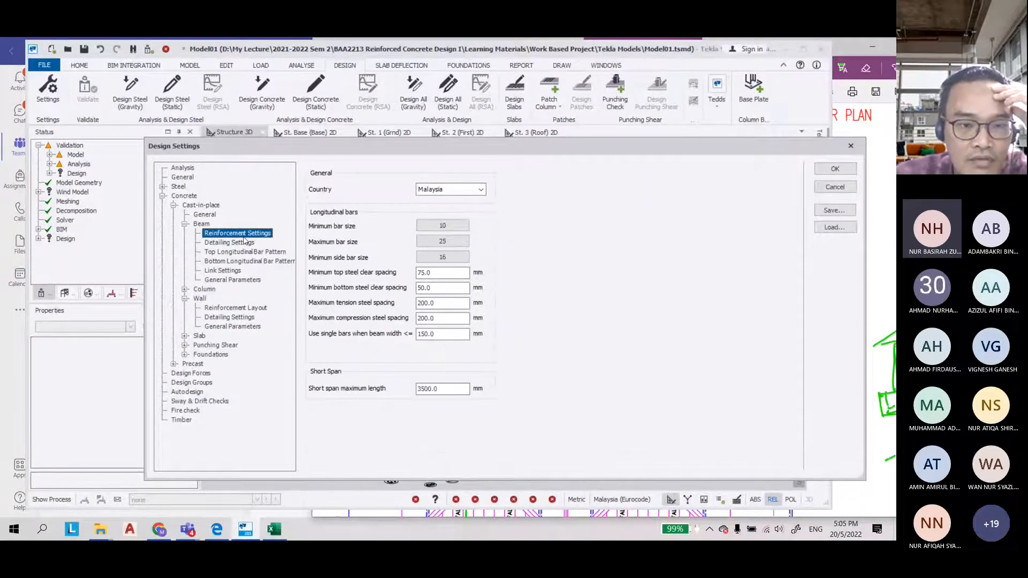
left_click(442, 226)
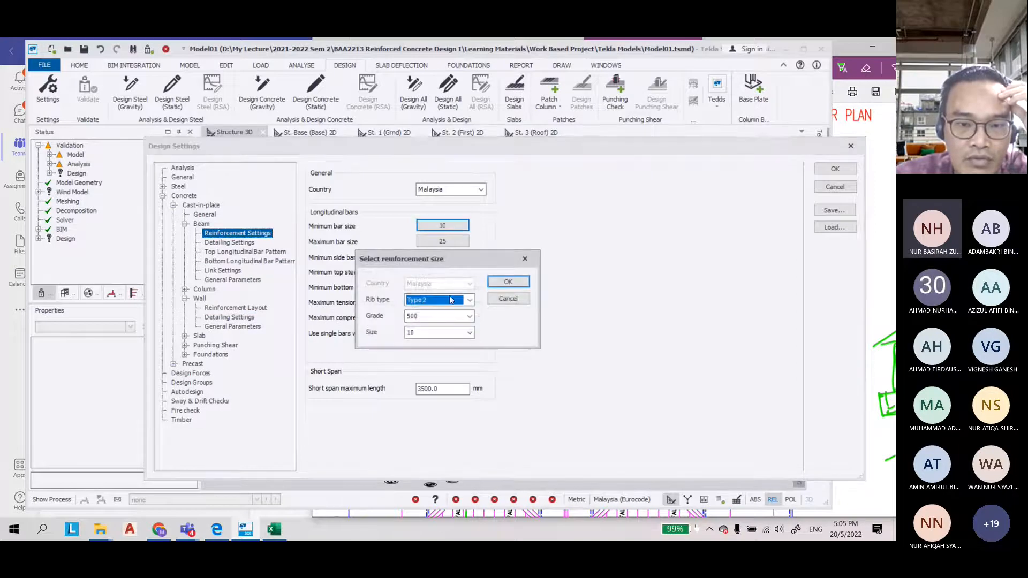
left_click(470, 333)
left_click(428, 370)
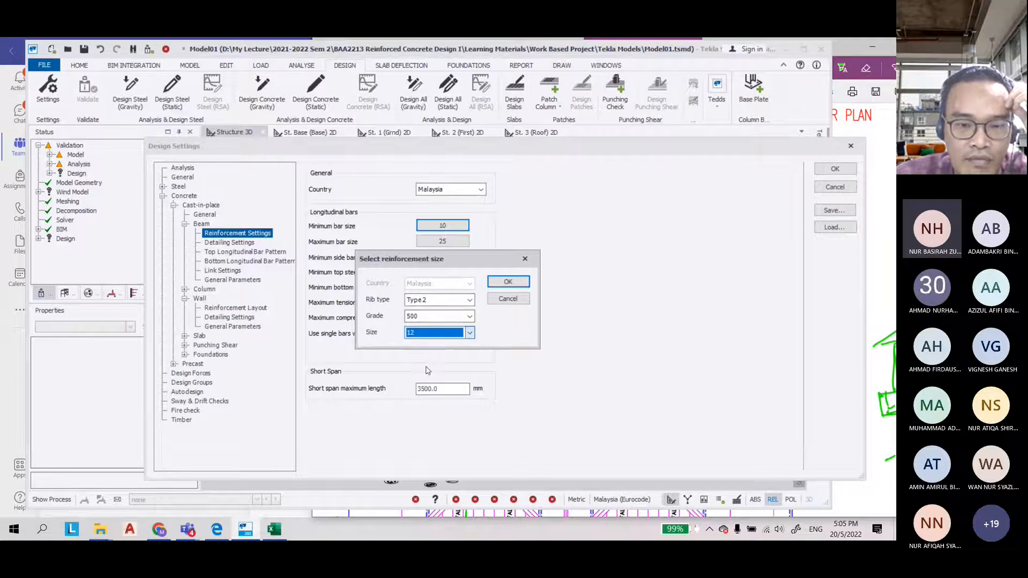
left_click(508, 282)
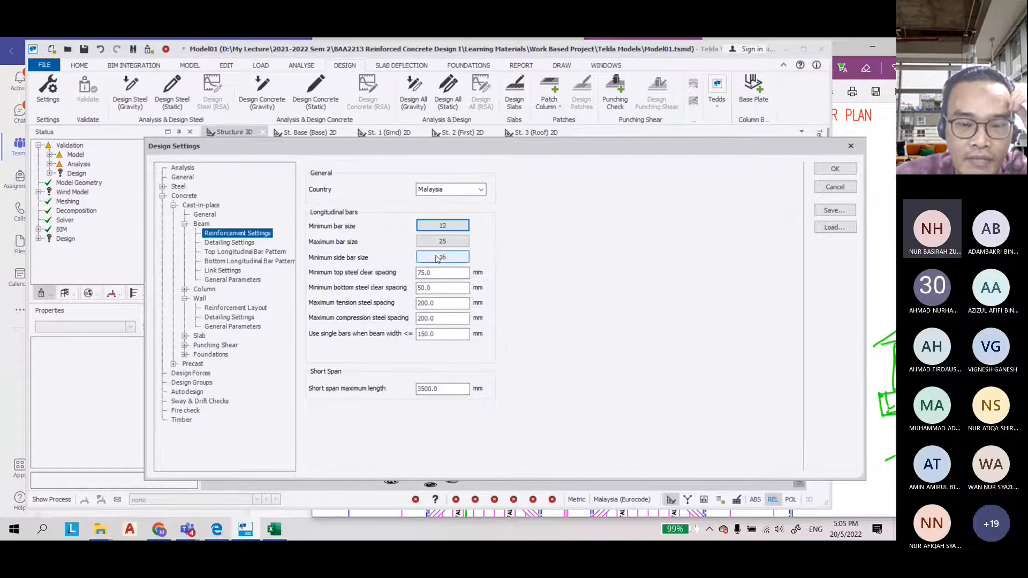
Set the beam minimum side bar size to 12
left_click(452, 258)
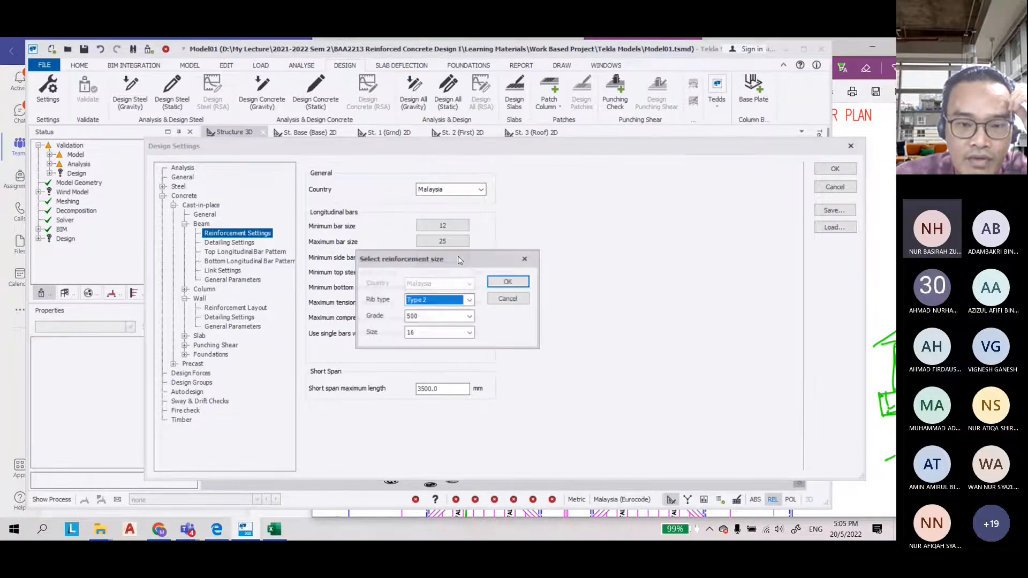
left_click(470, 333)
left_click(439, 351)
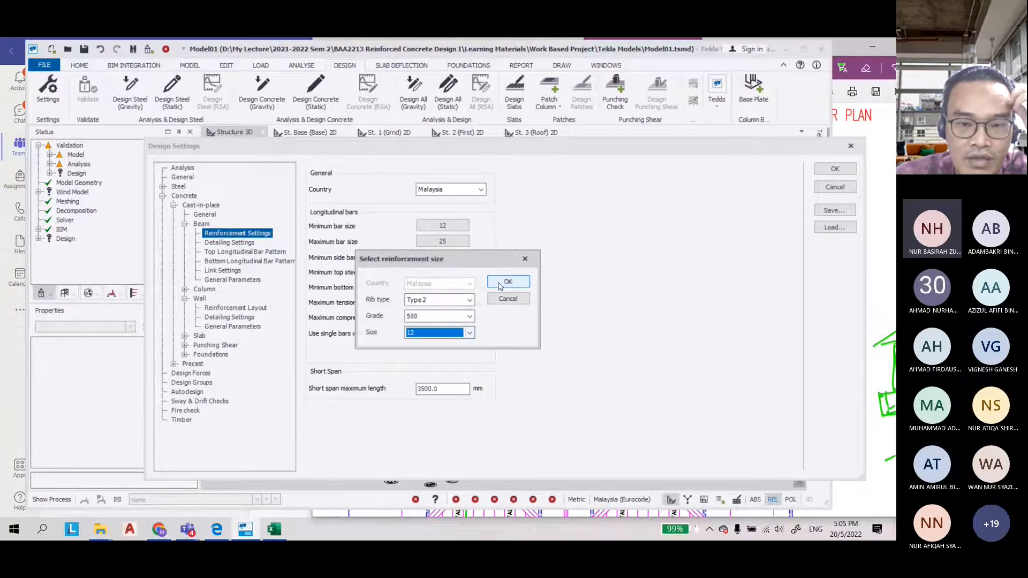
left_click(501, 283)
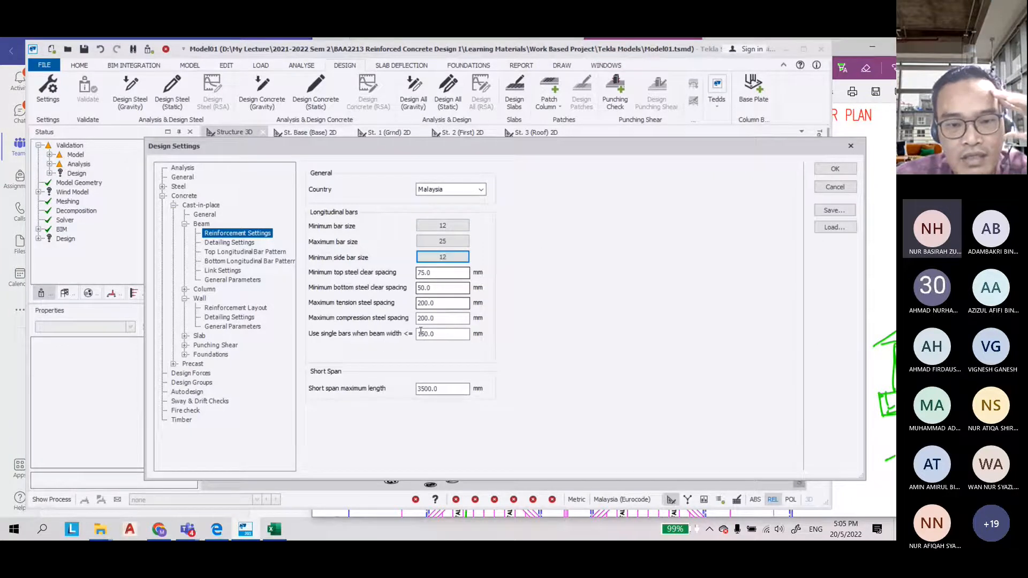
In the beam link settings, set the minimum link bar size to 6 and the maximum to 10
left_click(220, 271)
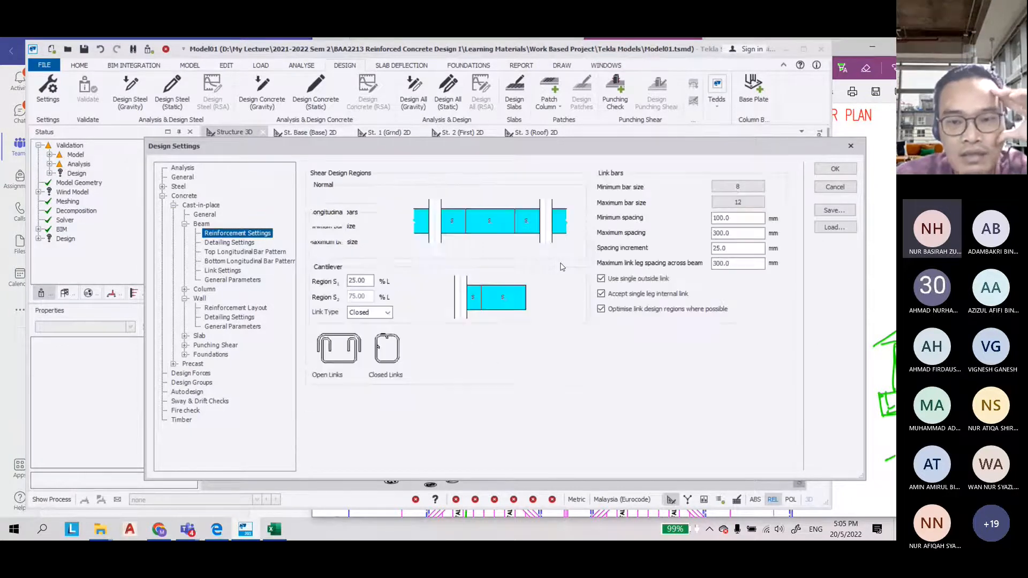
left_click(738, 186)
left_click(469, 333)
left_click(428, 349)
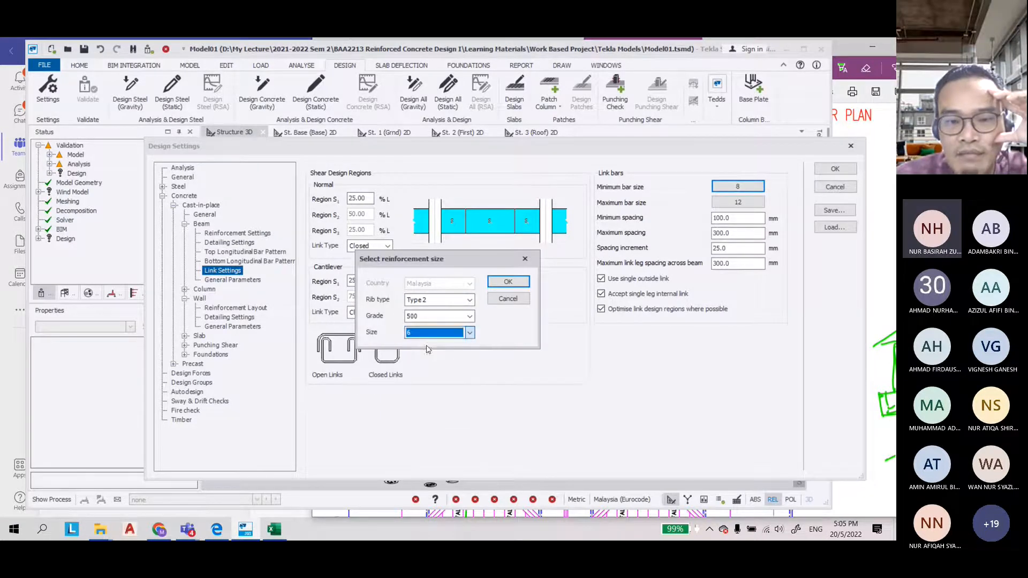
left_click(507, 282)
left_click(750, 203)
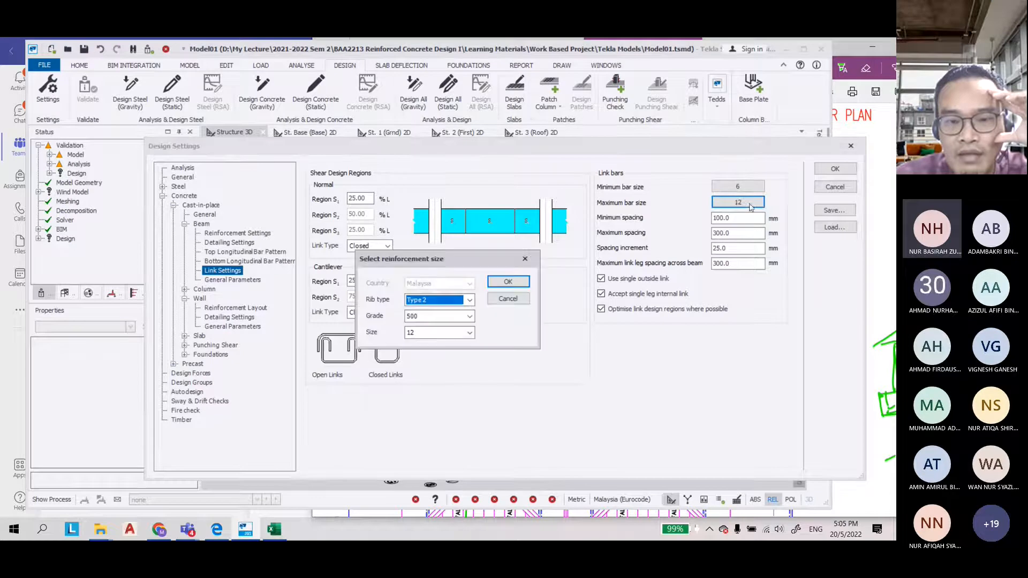
left_click(469, 332)
left_click(429, 364)
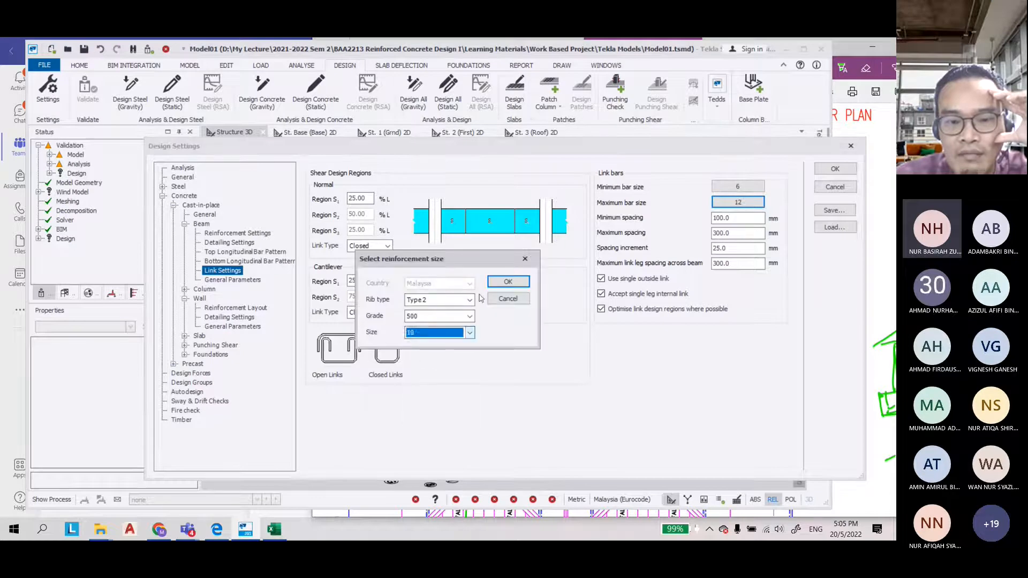
left_click(508, 281)
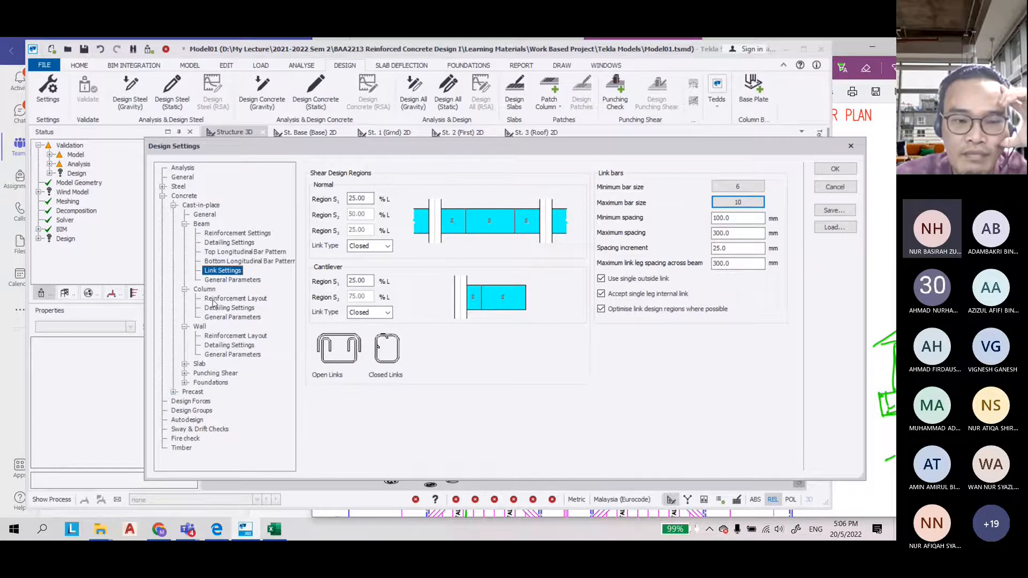
In the column reinforcement layout, set the vertical bars to a minimum size of 12 and maximum of 25
left_click(225, 299)
left_click(421, 222)
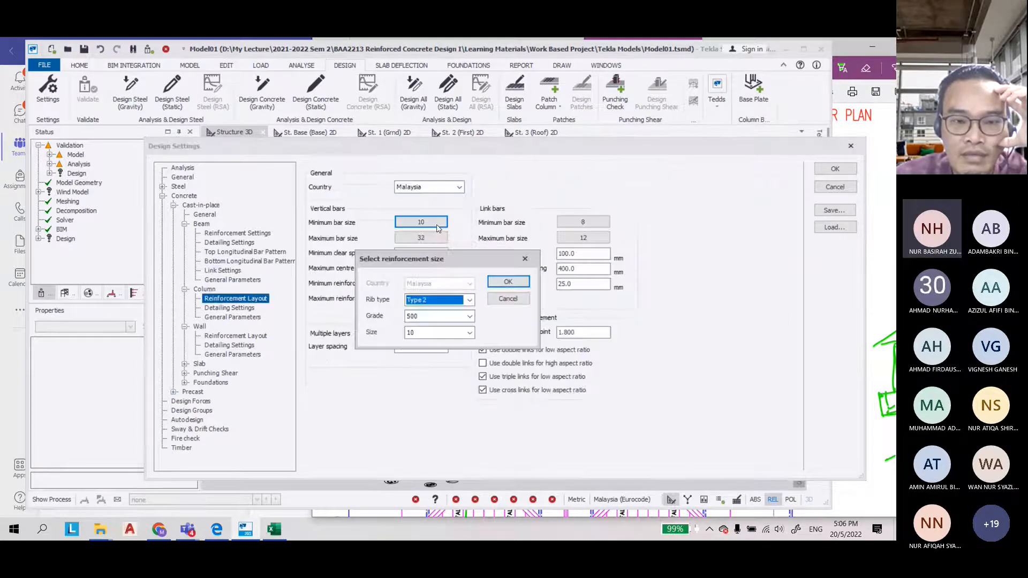
left_click(470, 332)
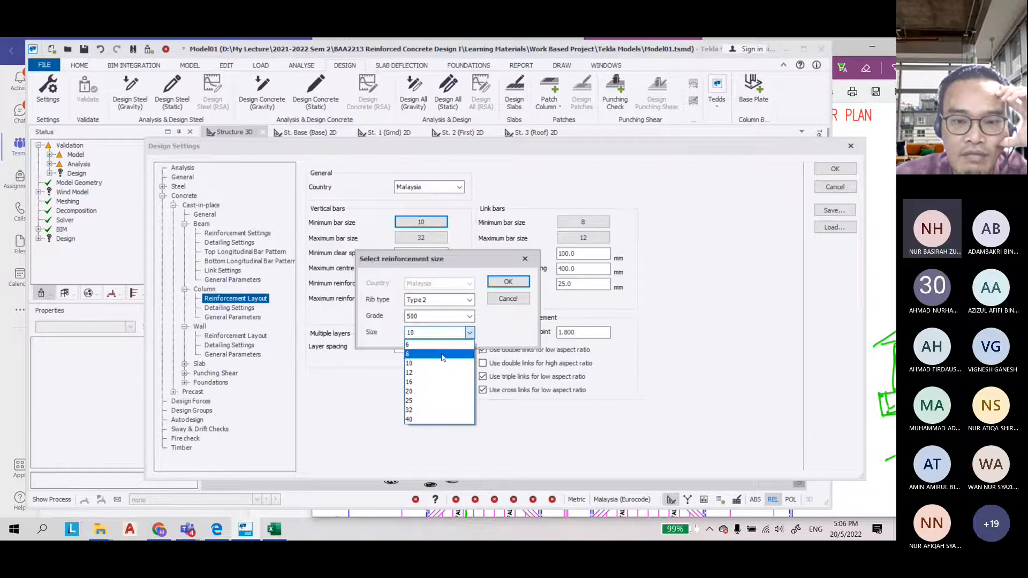
left_click(455, 343)
left_click(508, 282)
left_click(421, 238)
left_click(469, 332)
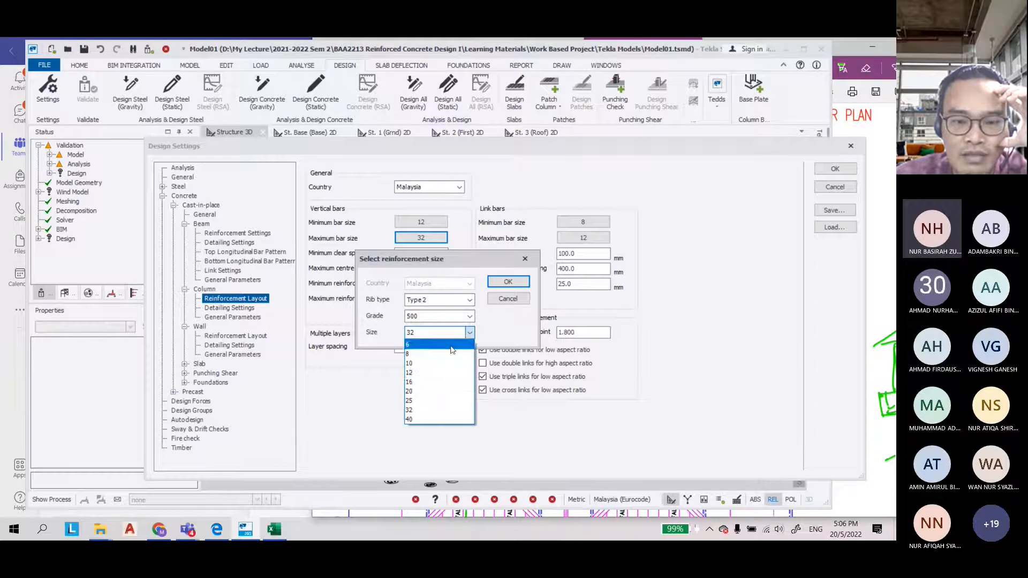
left_click(456, 390)
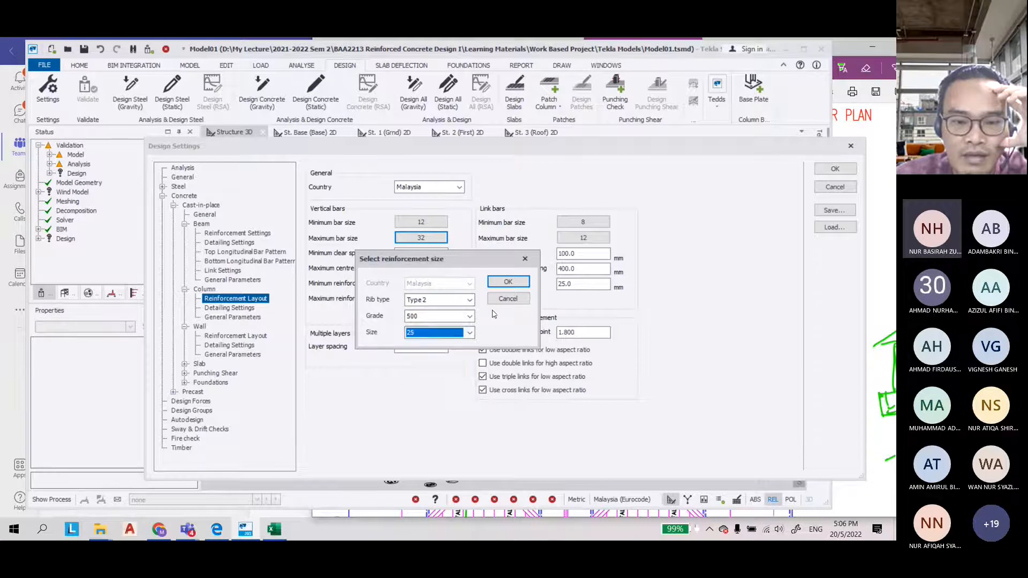
left_click(506, 283)
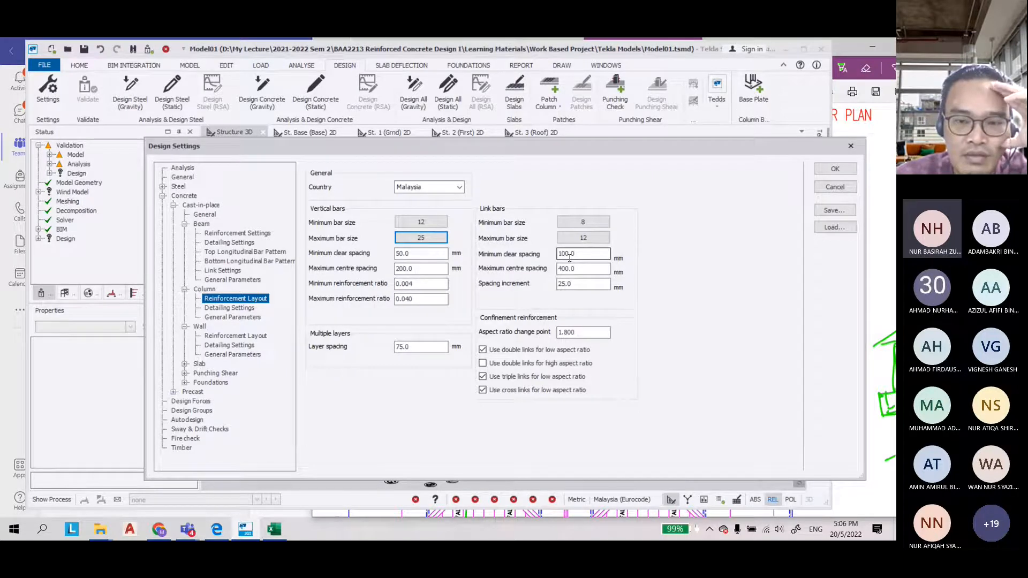
Set the column link bars to a minimum size of 6 and maximum of 10, then apply the design settings
left_click(583, 222)
left_click(470, 332)
left_click(408, 344)
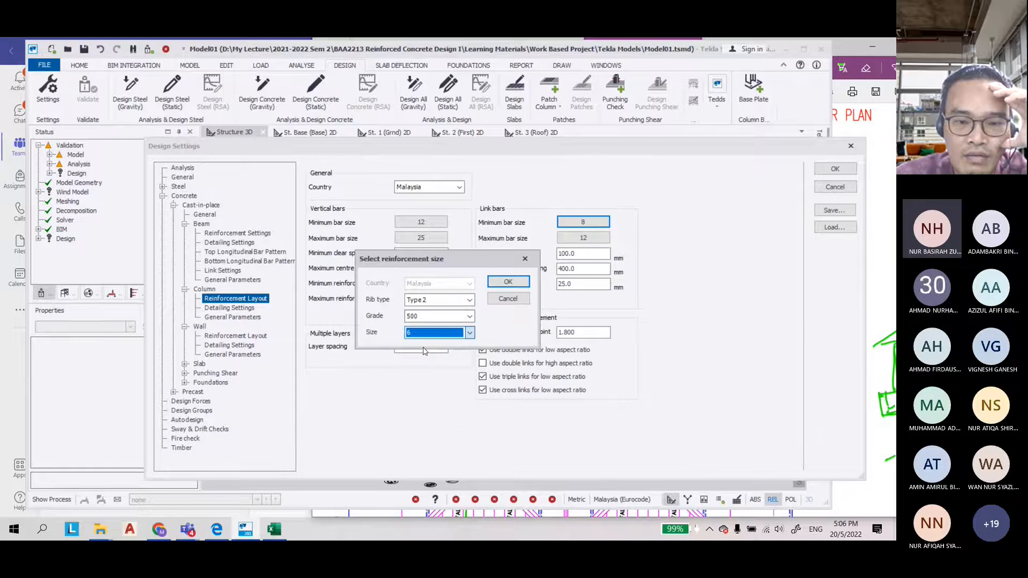
left_click(508, 281)
left_click(609, 238)
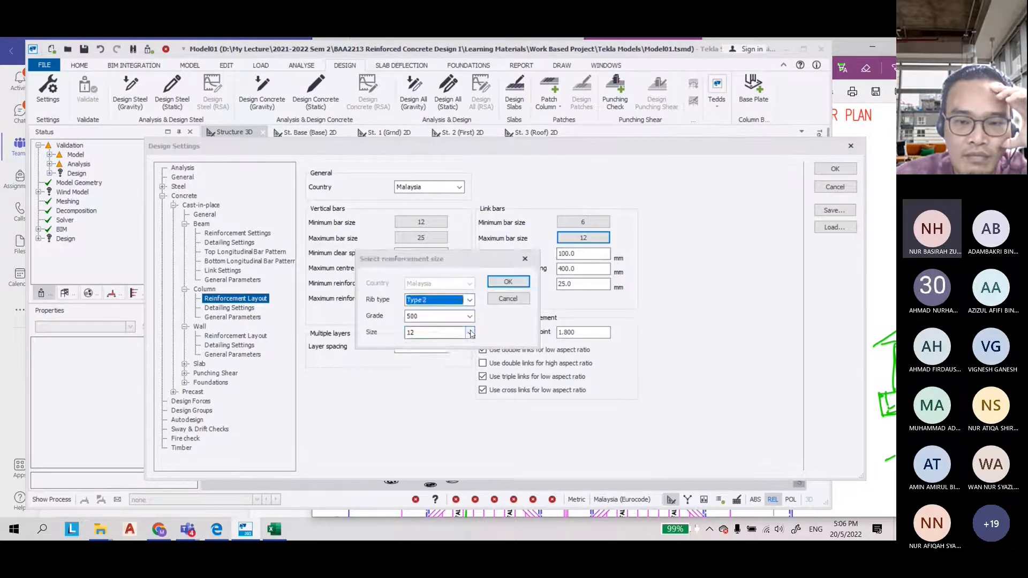
left_click(470, 333)
left_click(428, 361)
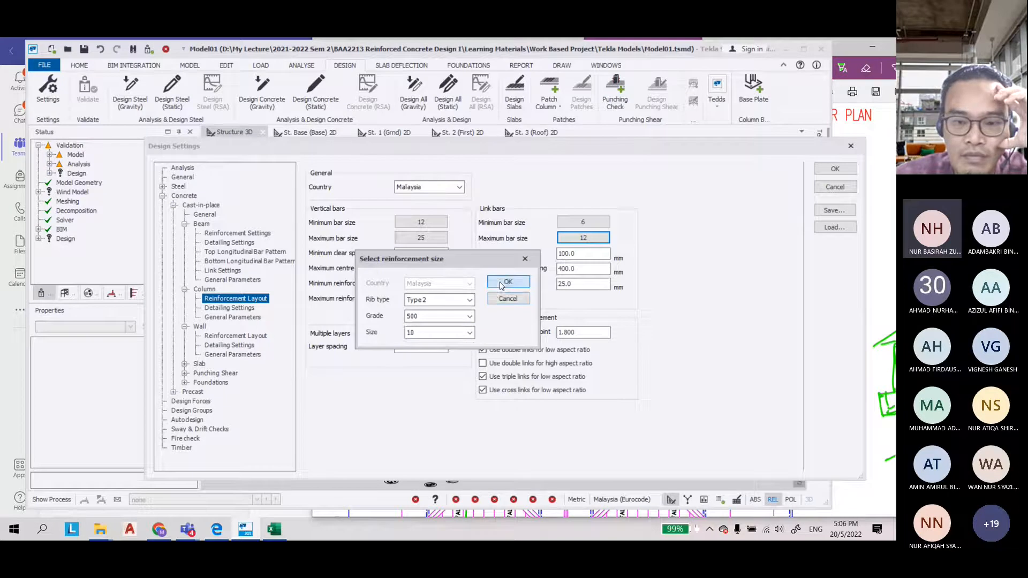
left_click(506, 282)
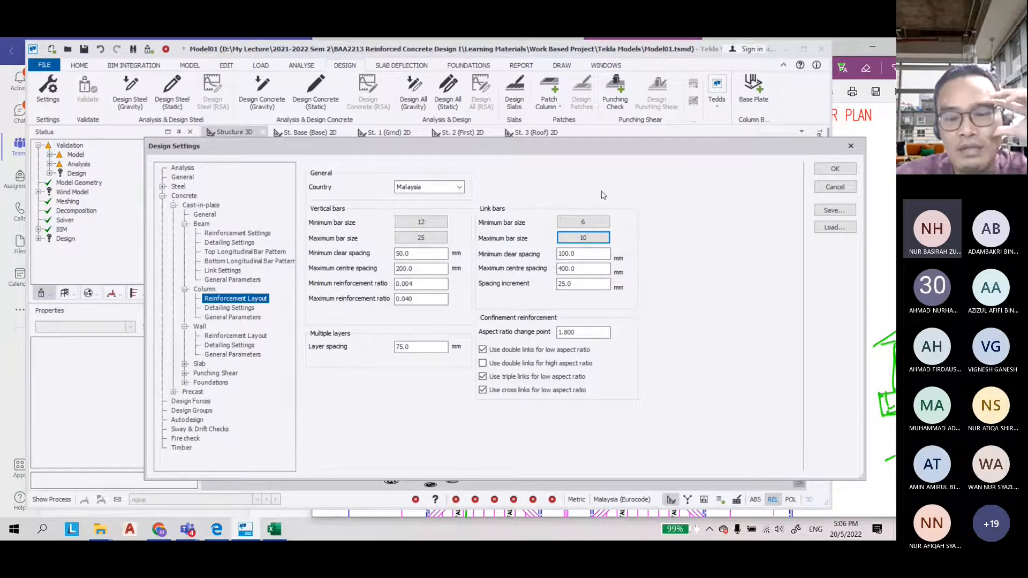
left_click(834, 169)
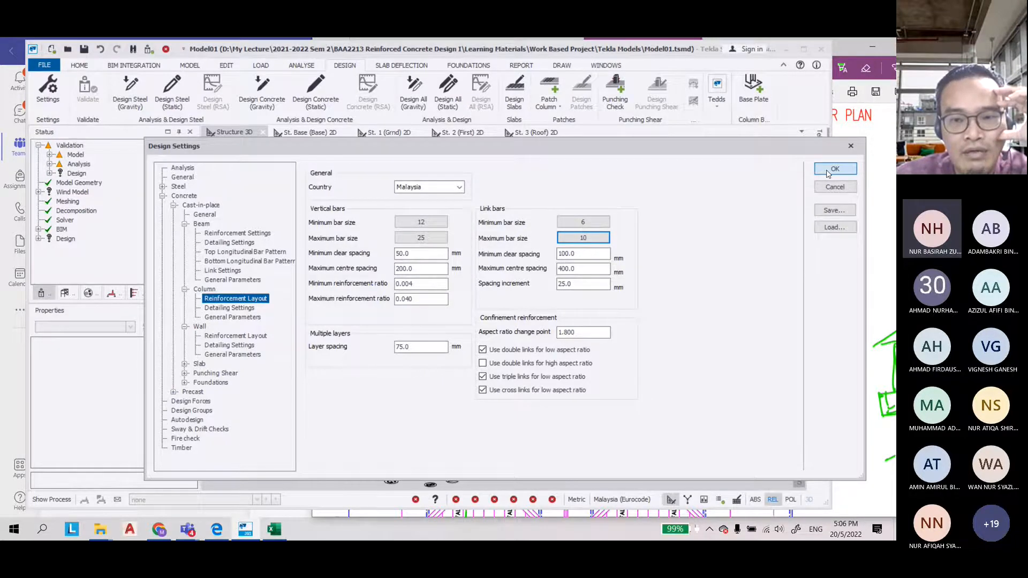
Save the model, then validate it from the load commands
left_click(84, 49)
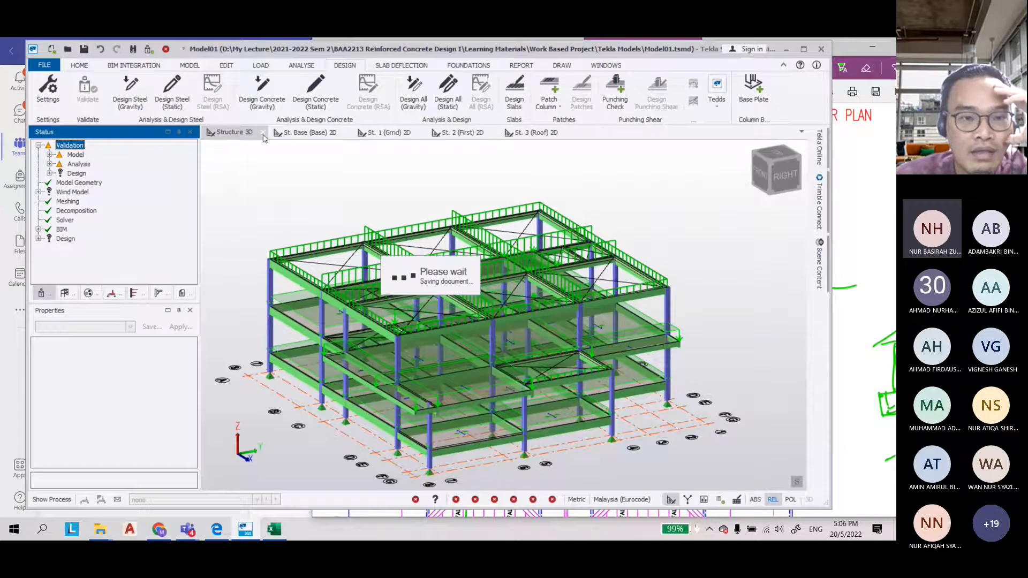
left_click(261, 66)
scroll(290, 386, "up", 5)
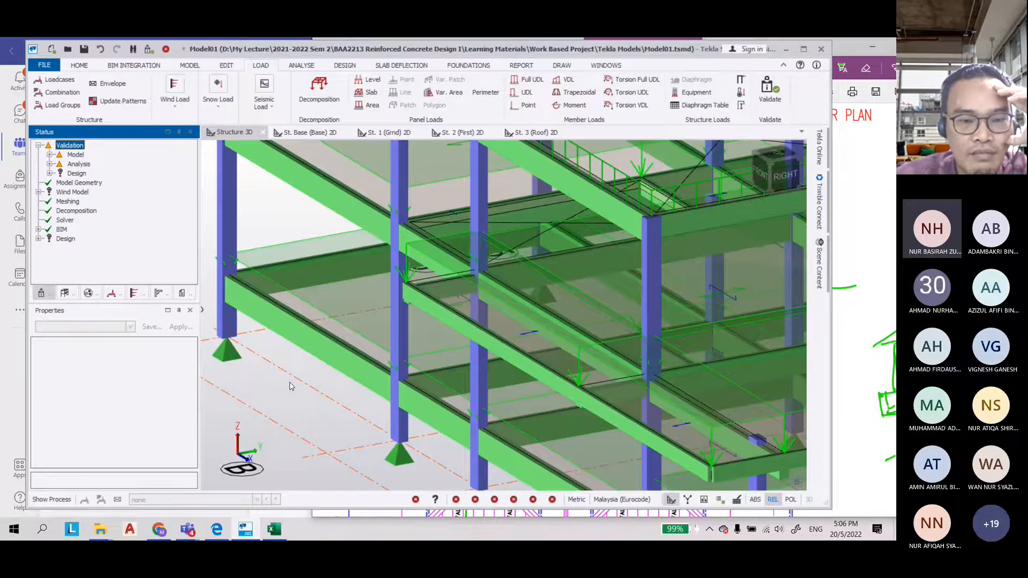
scroll(292, 383, "up", 5)
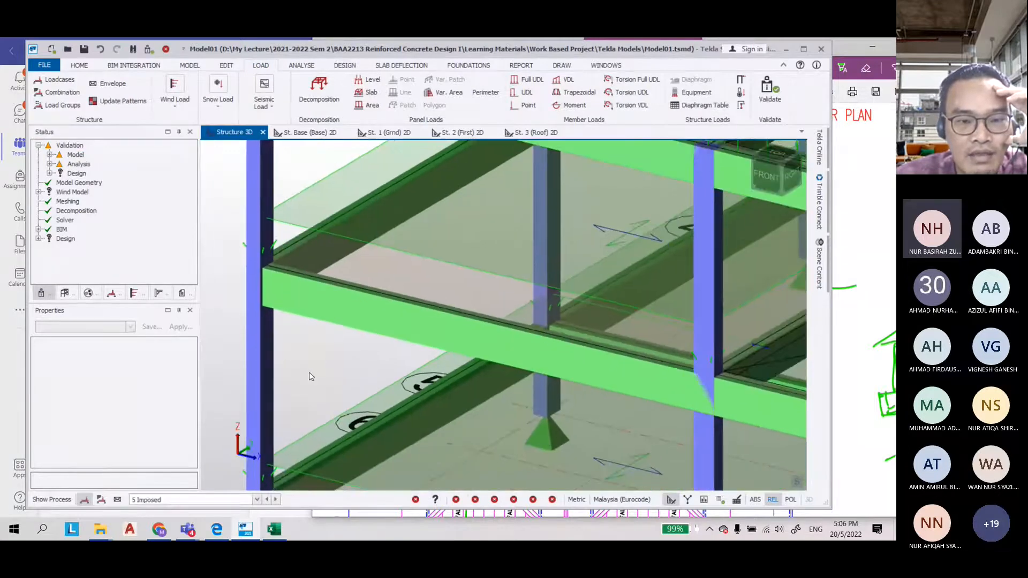
scroll(281, 241, "up", 3)
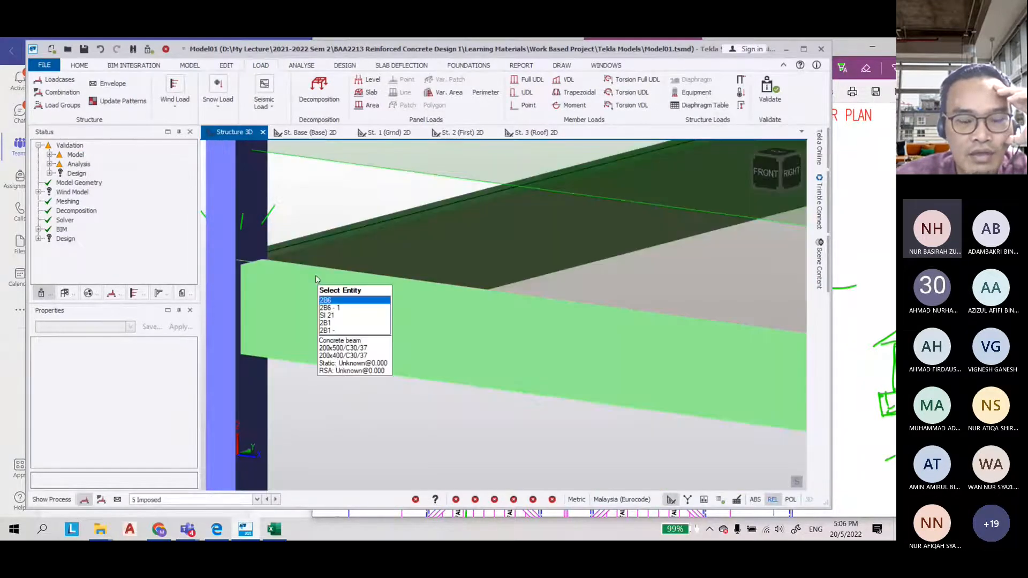
scroll(271, 274, "down", 2)
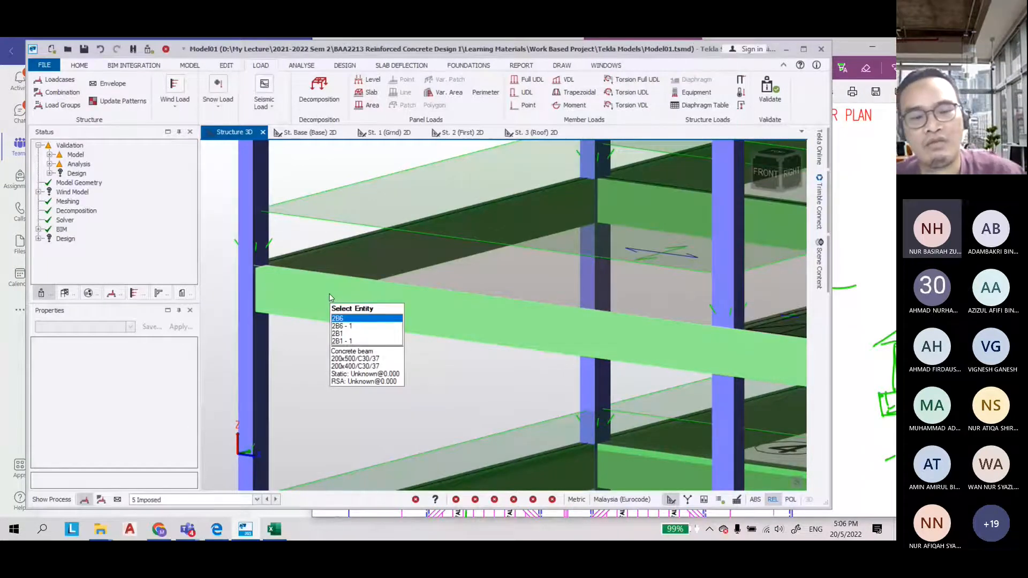
scroll(278, 351, "down", 5)
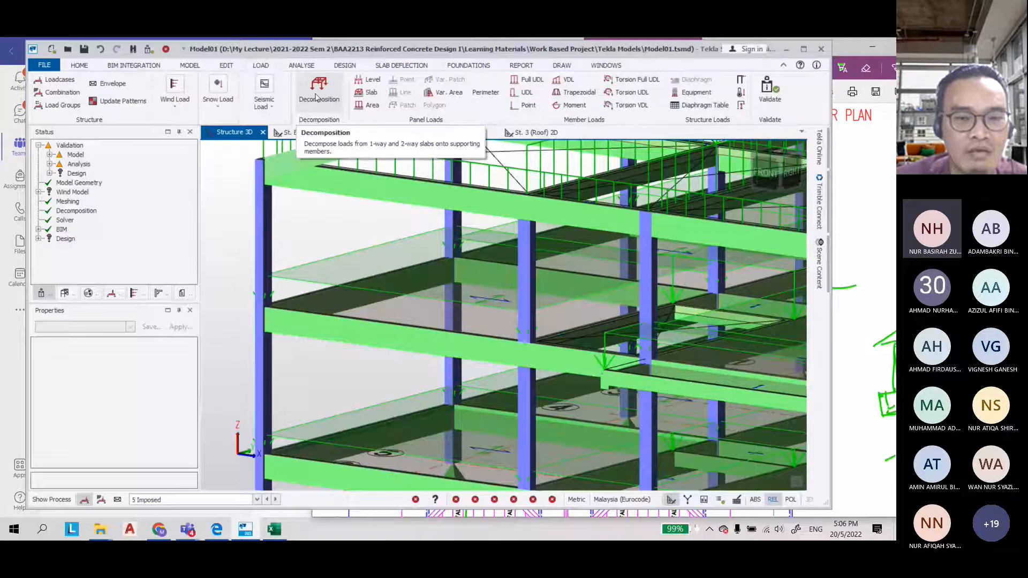
left_click(770, 92)
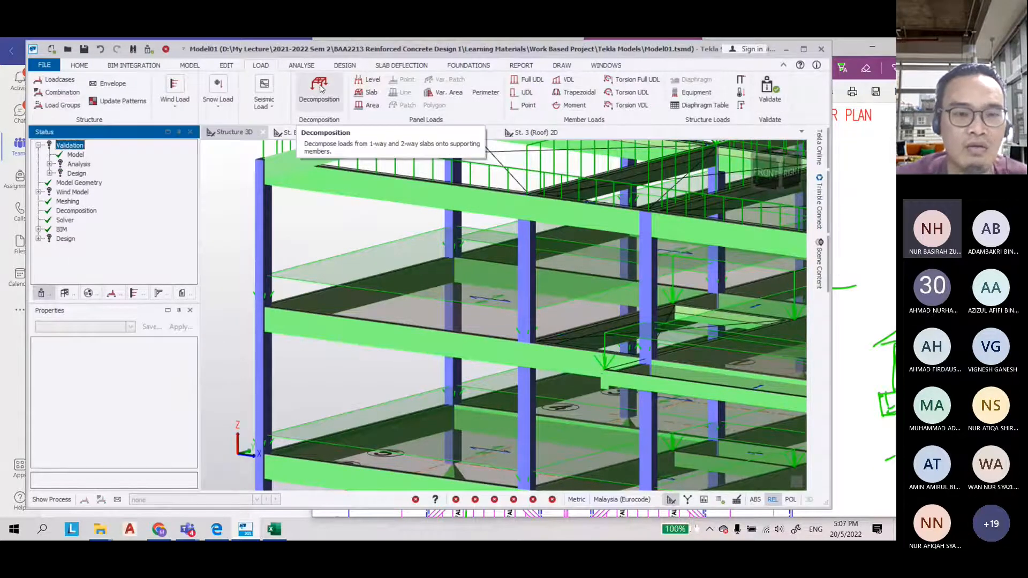
Decompose slab loads onto the supporting beams and inspect the resulting member and area loads
left_click(320, 89)
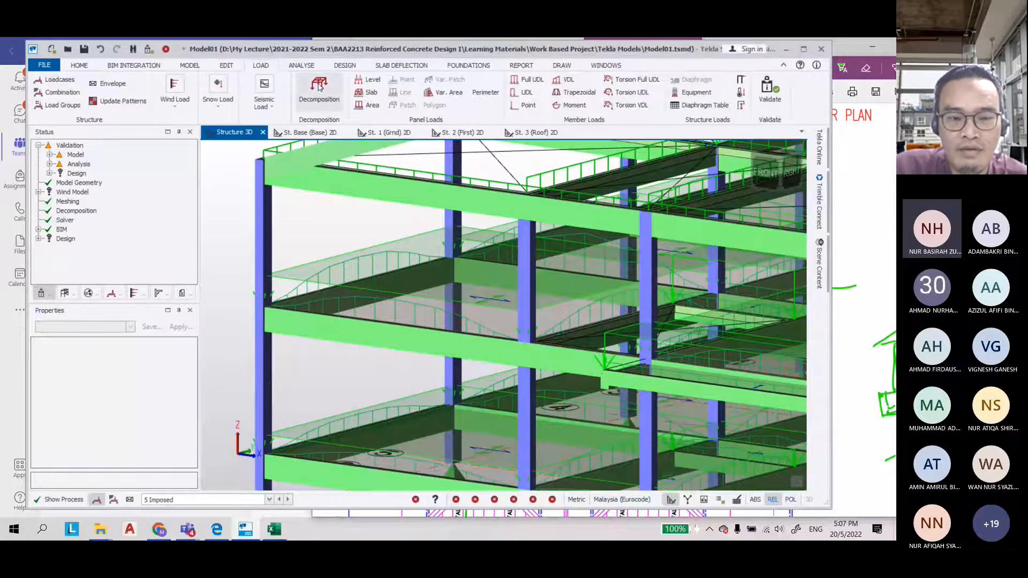
scroll(286, 251, "up", 5)
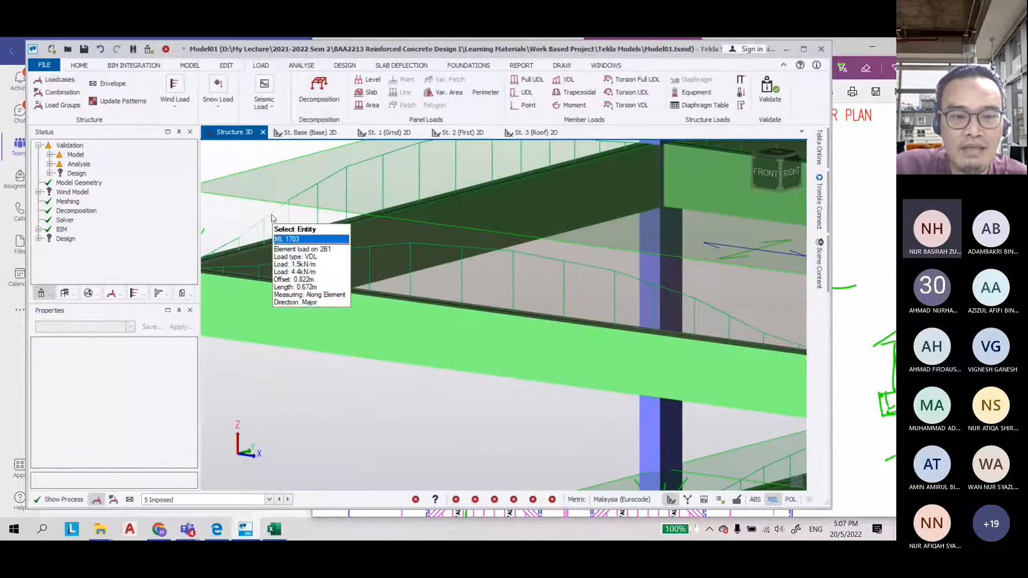
left_click(271, 218)
scroll(278, 236, "down", 3)
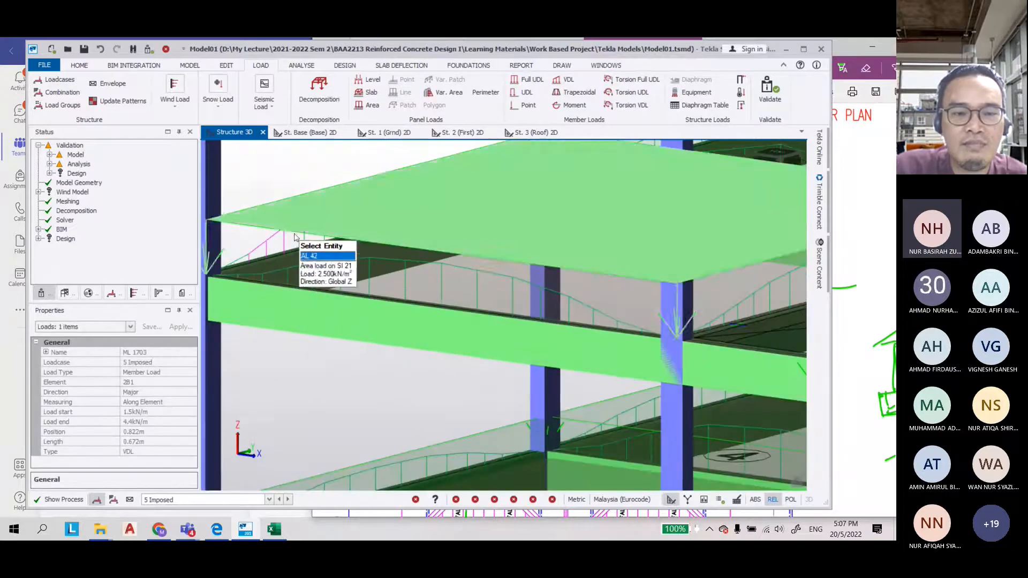
left_click(303, 241)
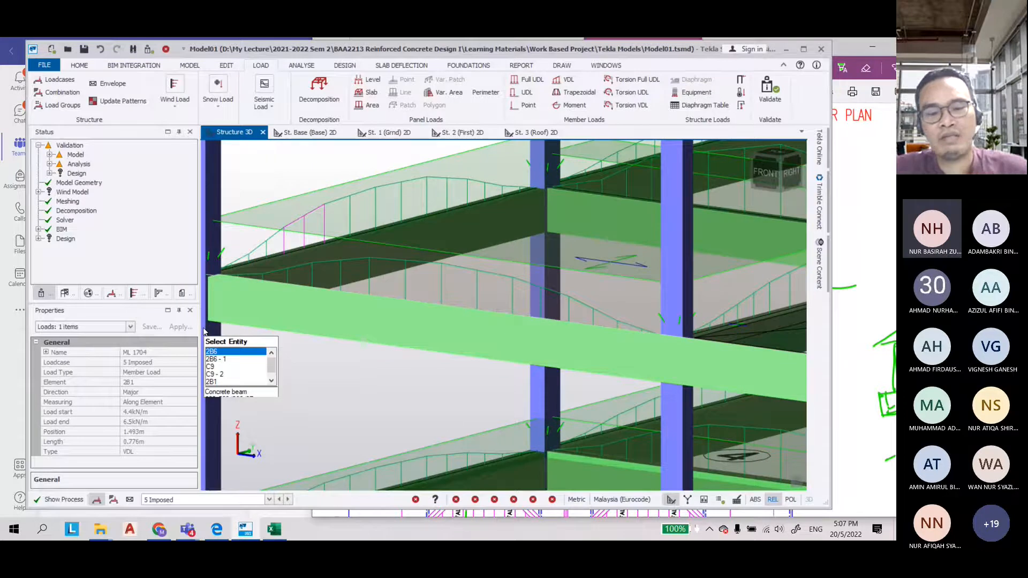
scroll(248, 362, "down", 5)
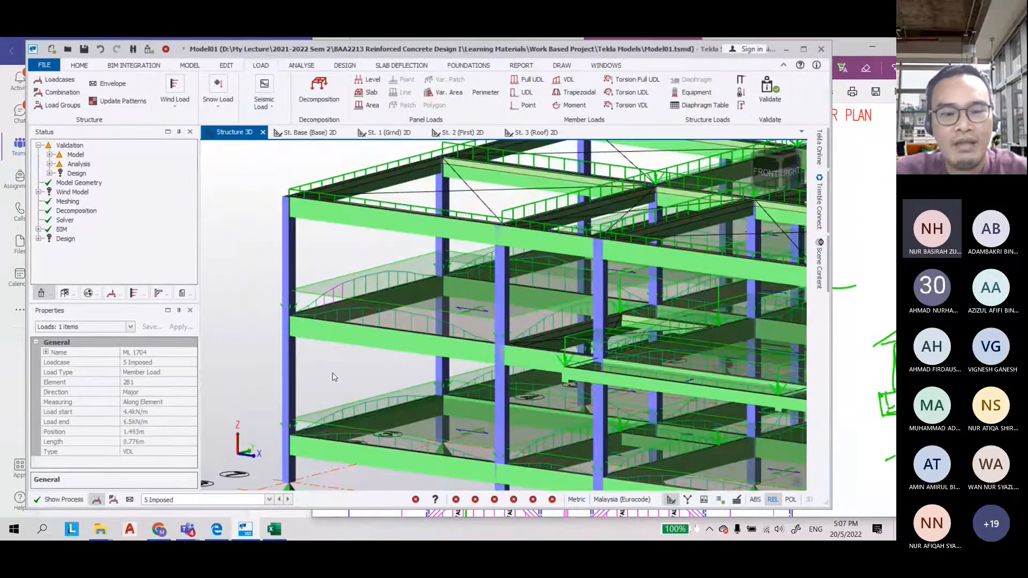
left_click(333, 377)
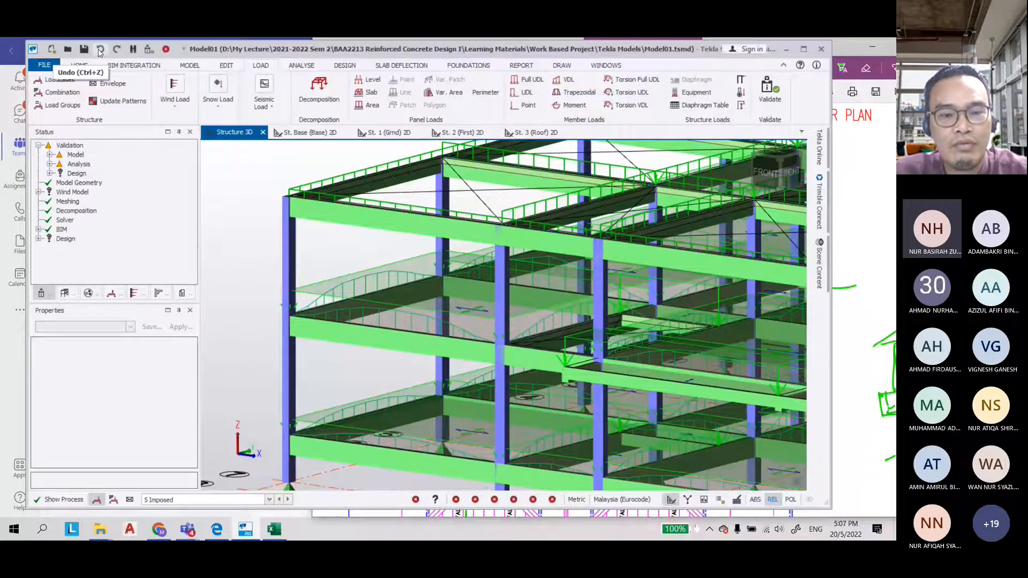
Undo the last operations
left_click(100, 49)
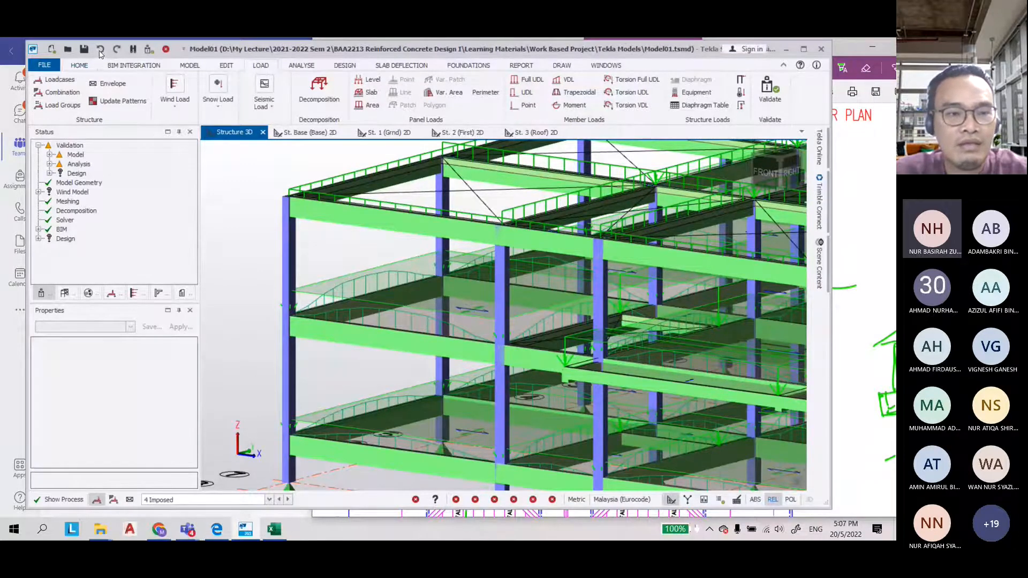
left_click(101, 51)
left_click(101, 51)
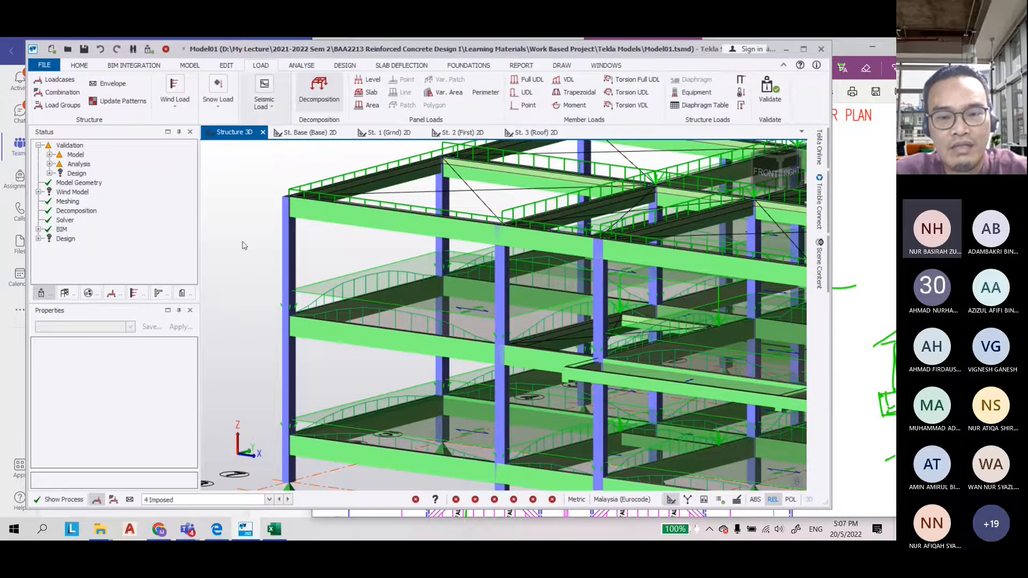
Examine the decomposed loads across the floors and switch to the St. 2 (First) 2D view
scroll(243, 245, "down", 6)
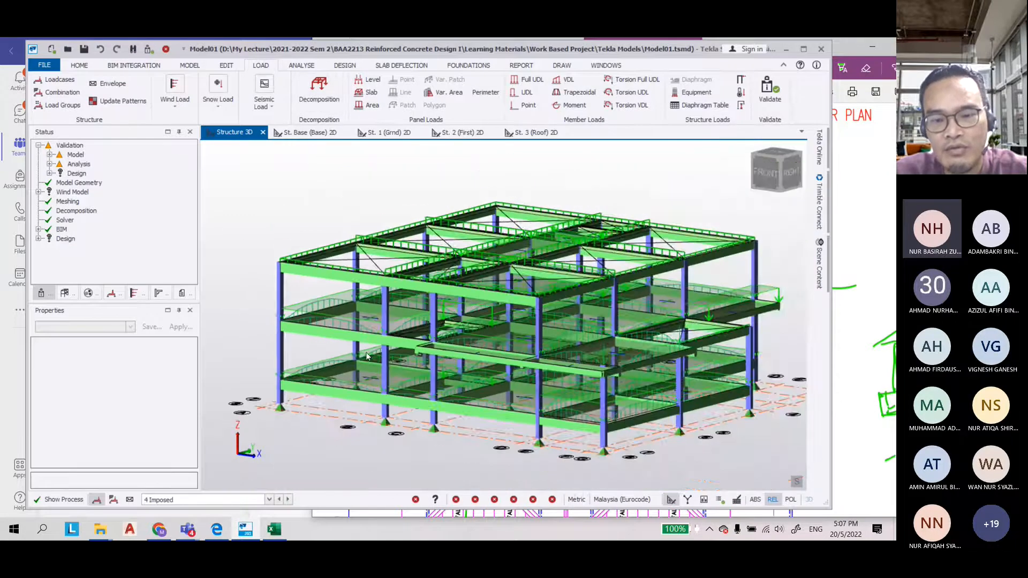
scroll(367, 356, "up", 5)
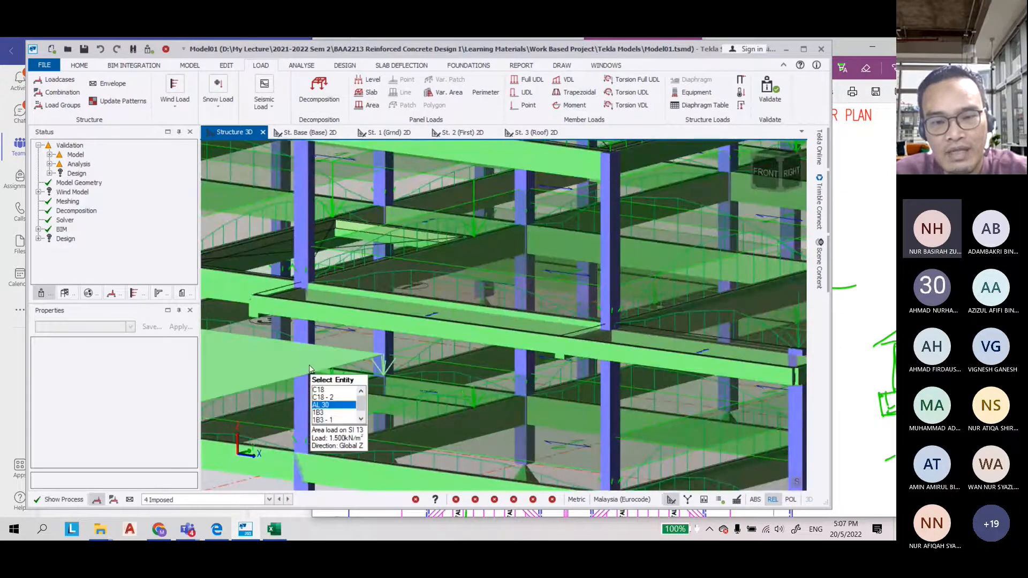
scroll(316, 372, "down", 5)
scroll(347, 377, "up", 6)
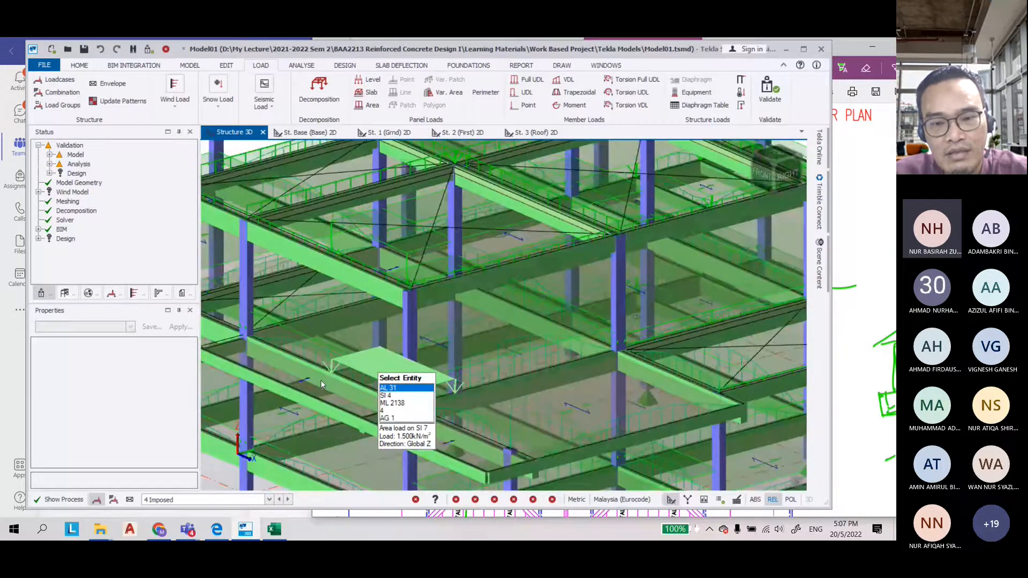
scroll(320, 381, "down", 5)
middle_click_drag(320, 381, 260, 292)
middle_click_drag(225, 364, 378, 374)
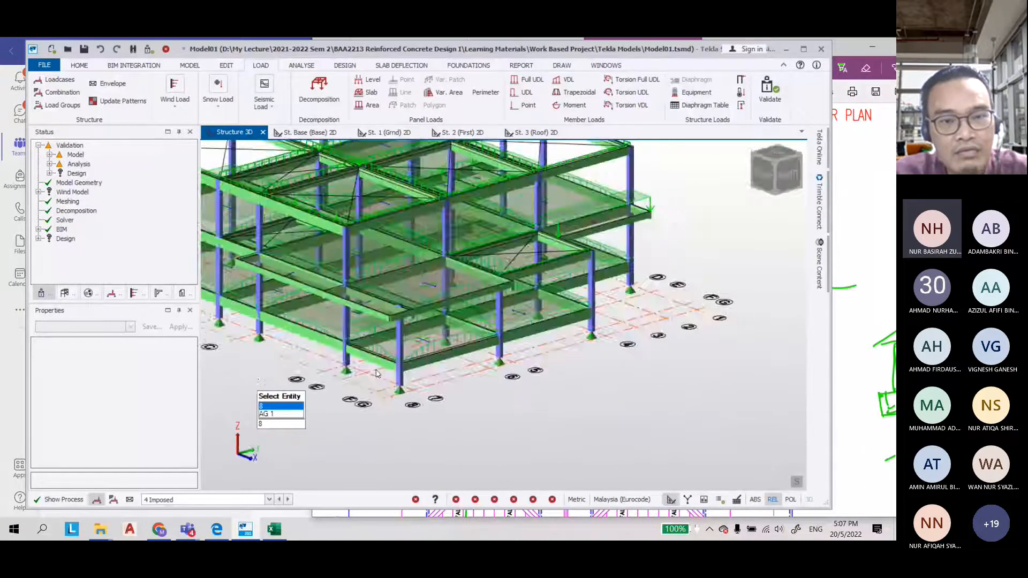
scroll(377, 374, "down", 3)
left_click(462, 132)
scroll(564, 351, "up", 5)
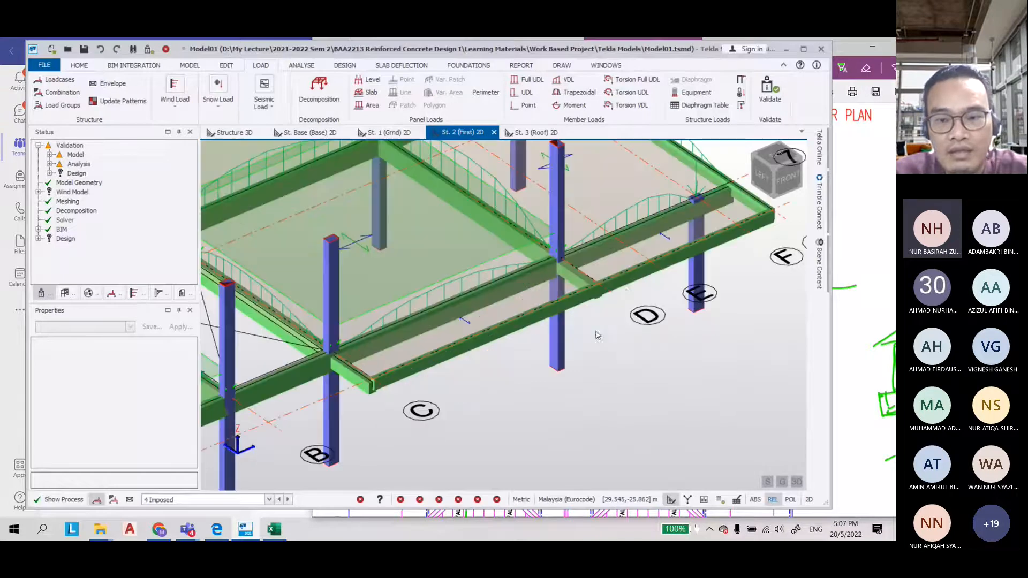
scroll(541, 346, "down", 2)
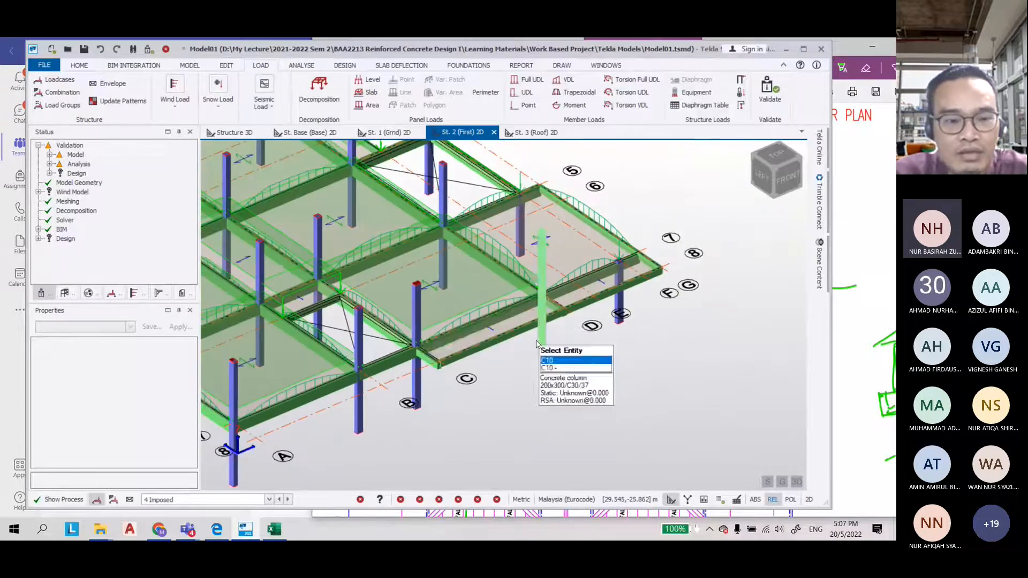
left_click(369, 105)
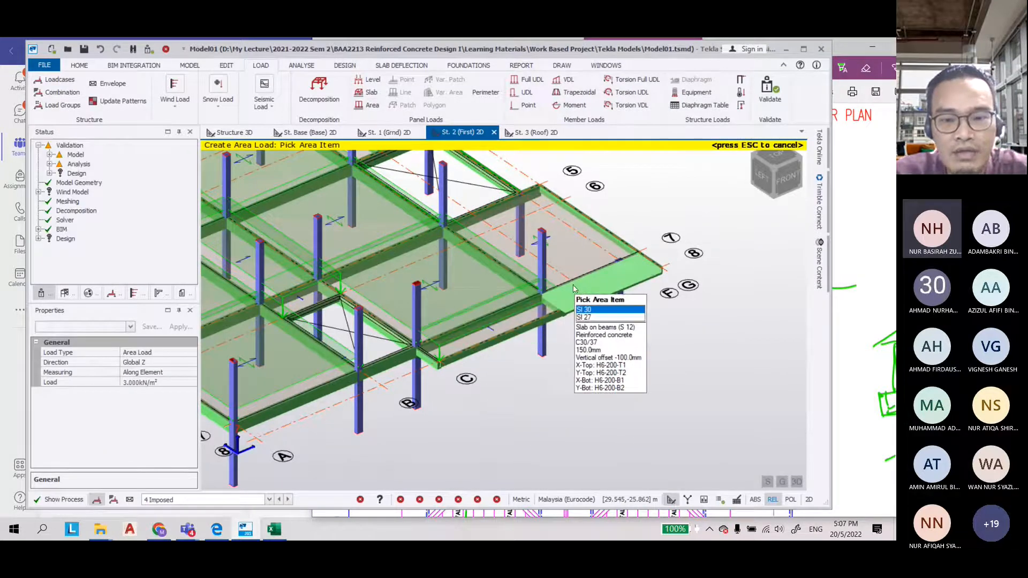
left_click(576, 257)
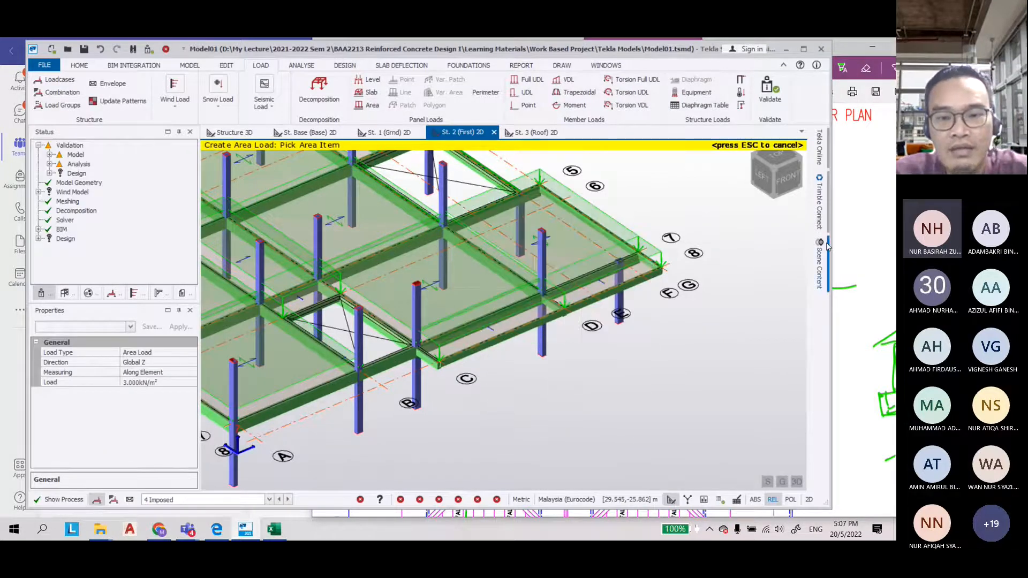
scroll(622, 371, "down", 4)
scroll(602, 213, "up", 5)
scroll(316, 270, "up", 5)
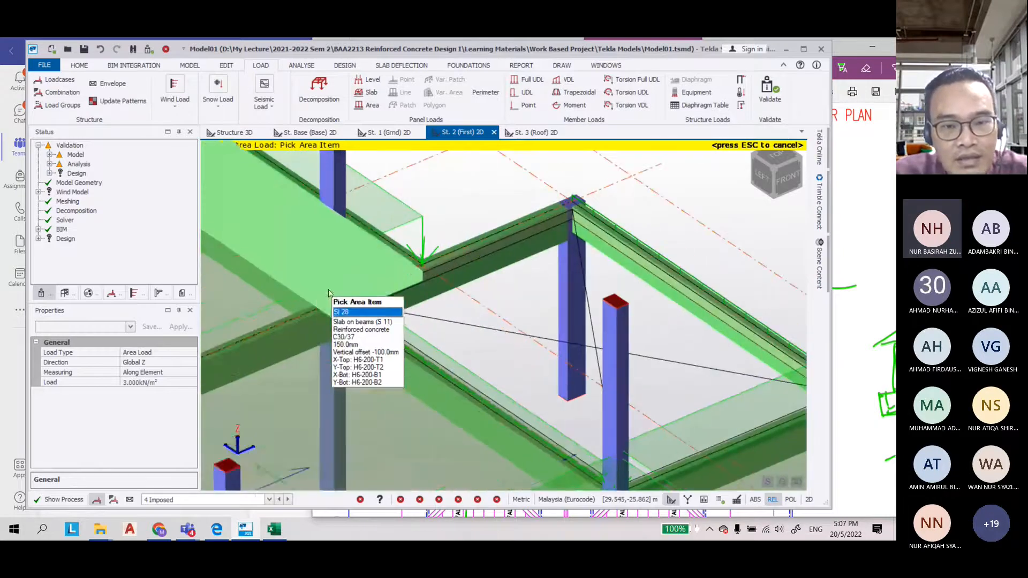
scroll(489, 318, "down", 3)
scroll(488, 318, "up", 3)
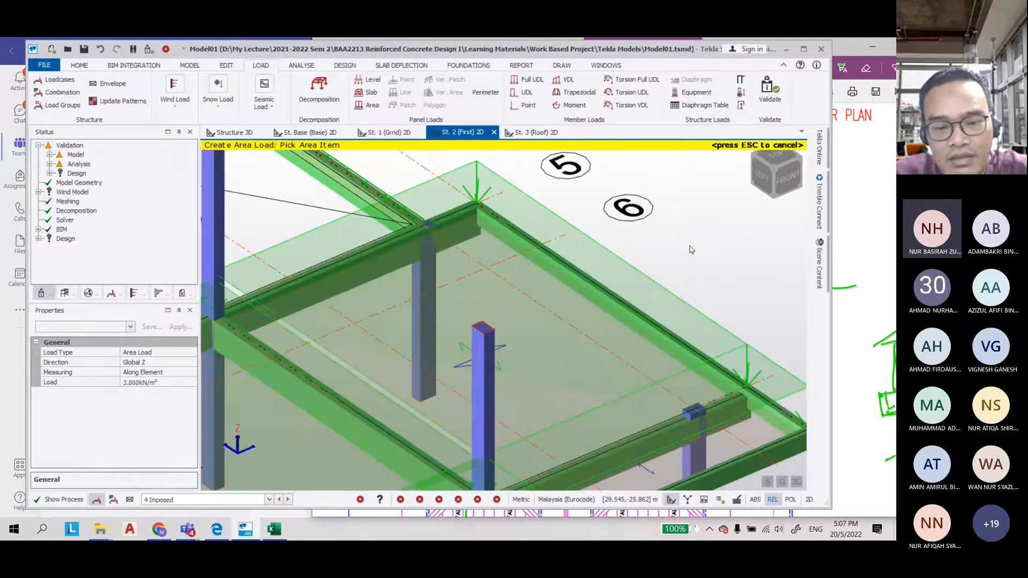
key("Escape")
Undo the last operation on the first-floor slab loads
scroll(634, 231, "down", 3)
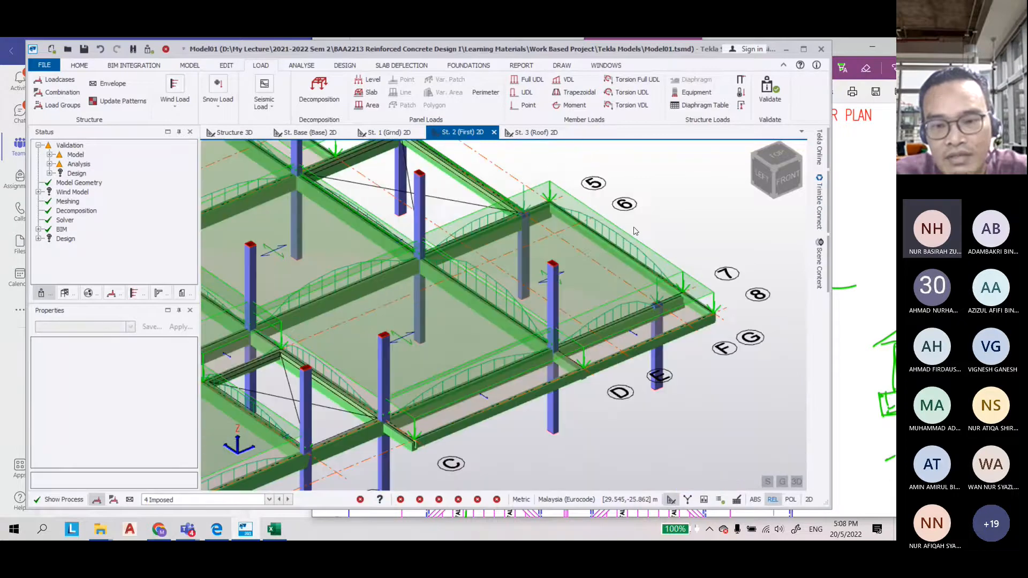
right_click_drag(635, 231, 667, 418)
right_click_drag(595, 412, 578, 397)
scroll(717, 247, "up", 4)
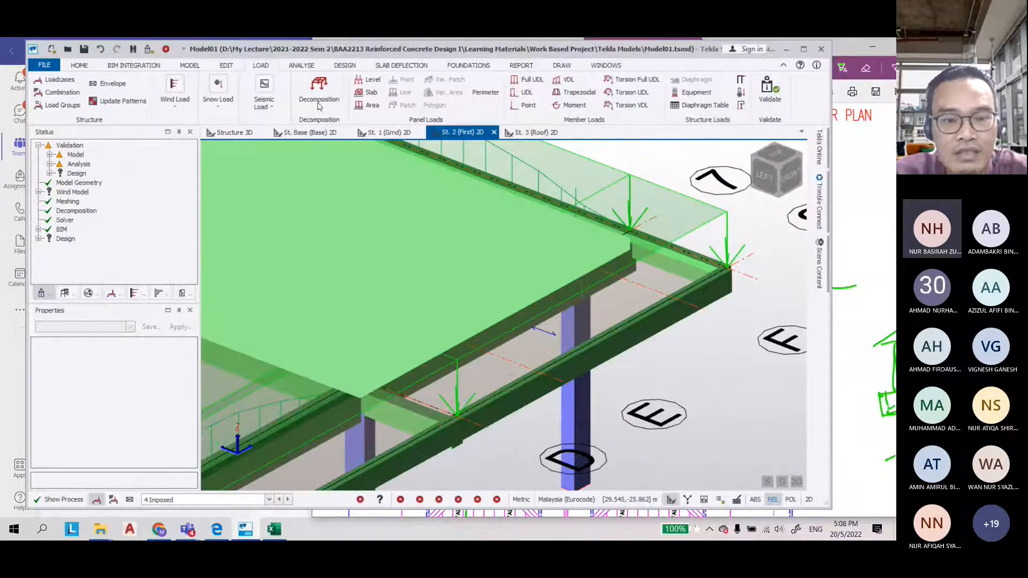
scroll(721, 266, "up", 3)
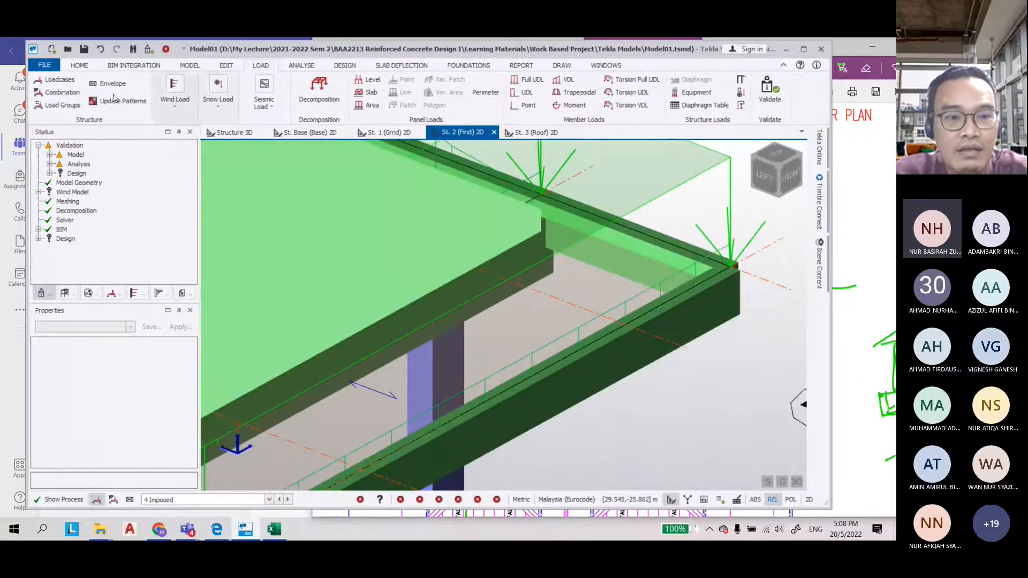
left_click(103, 50)
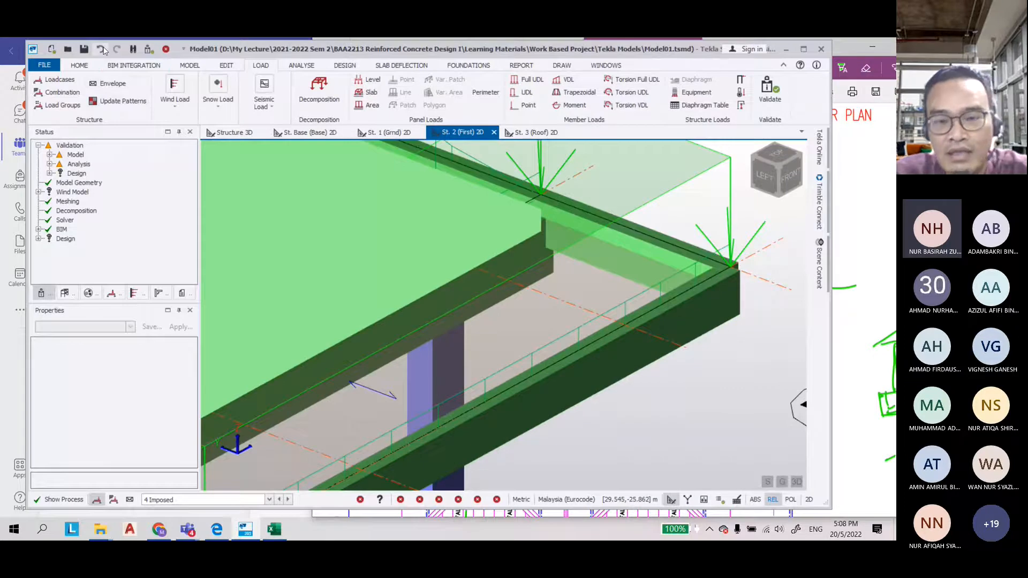
Run load decomposition again and inspect the member load on the edge beam
left_click(319, 92)
right_click_drag(483, 206, 416, 142)
left_click(324, 89)
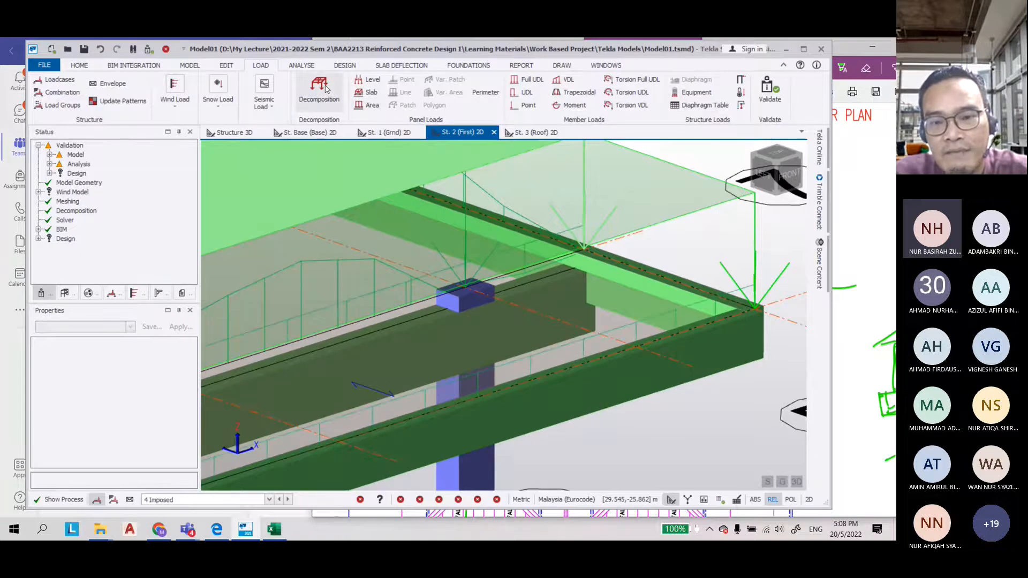
left_click(740, 294)
right_click_drag(713, 250, 652, 332)
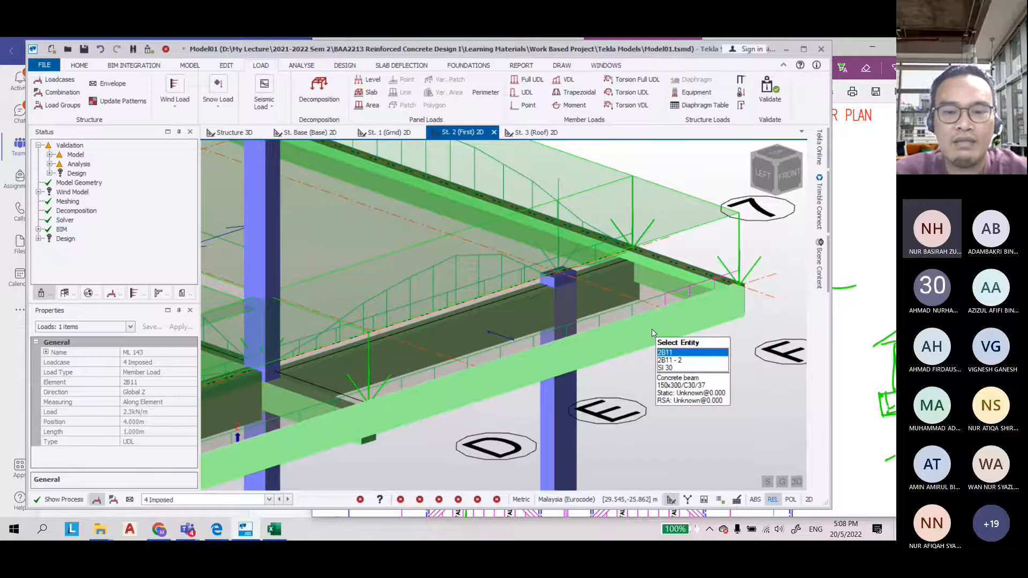
scroll(651, 329, "down", 5)
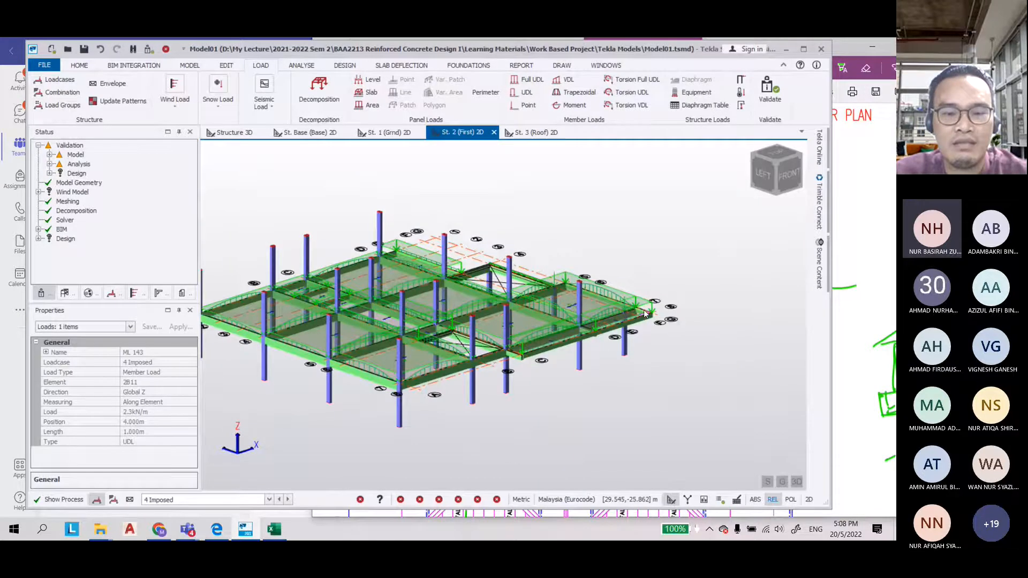
In the 3D structure view, validate the model and try to run the gravity concrete design
left_click(234, 132)
mouse_move(290, 195)
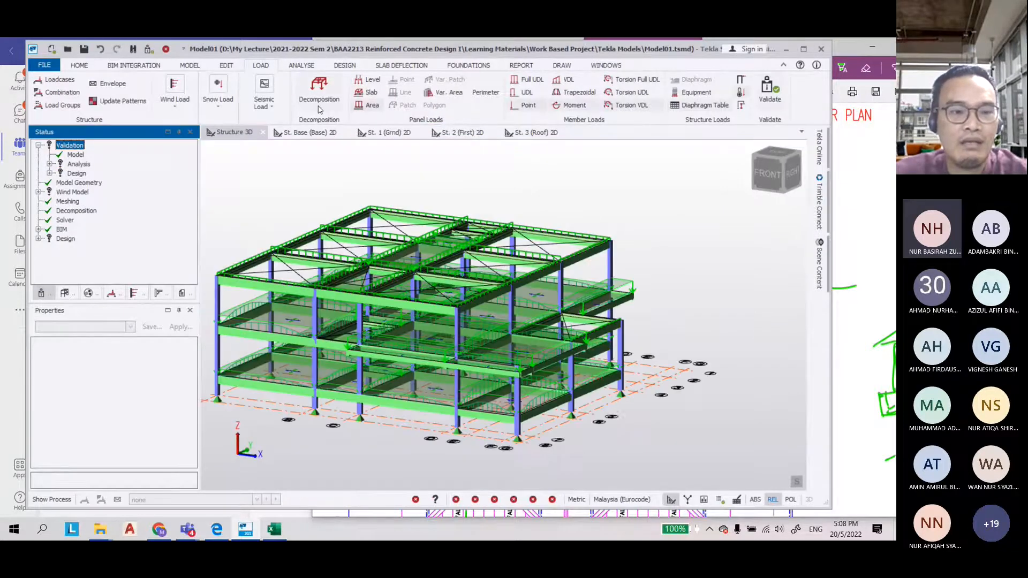
left_click(187, 66)
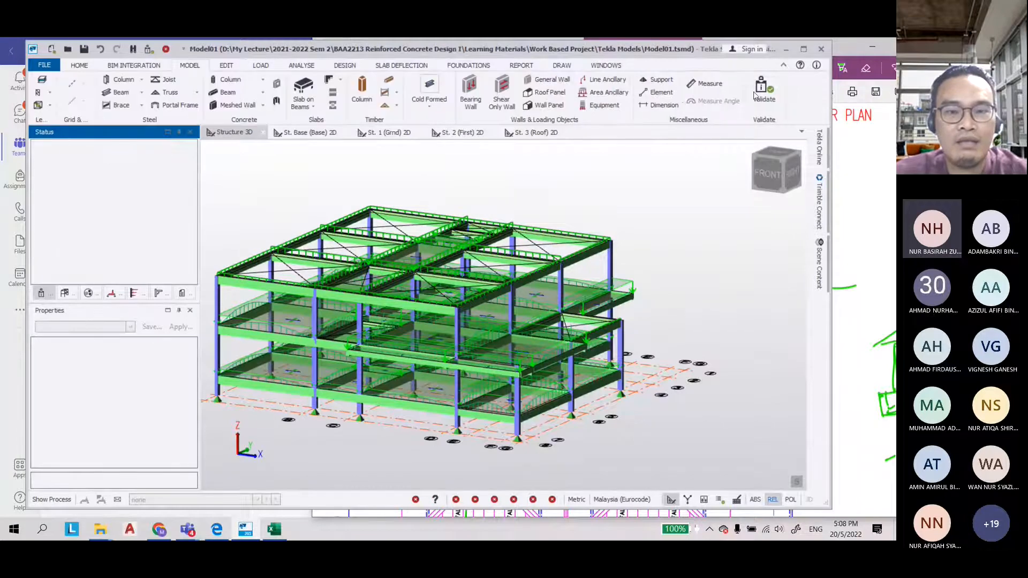
left_click(343, 65)
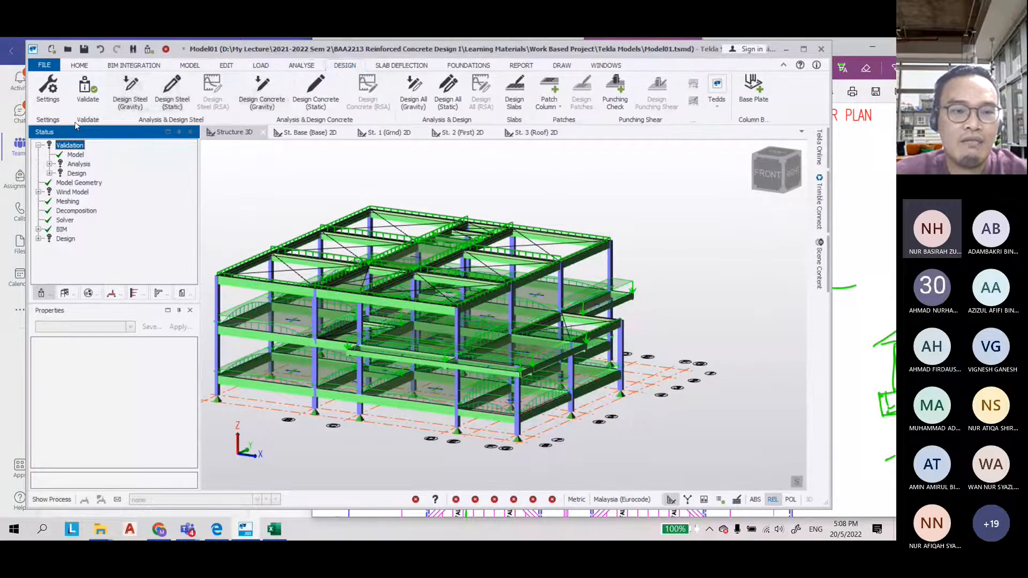
left_click(89, 95)
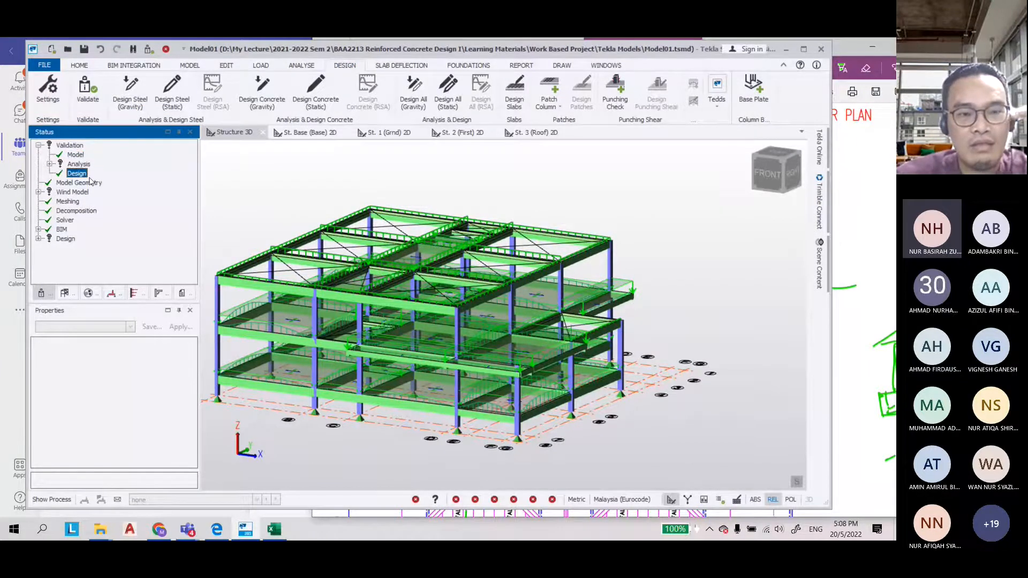
left_click(261, 89)
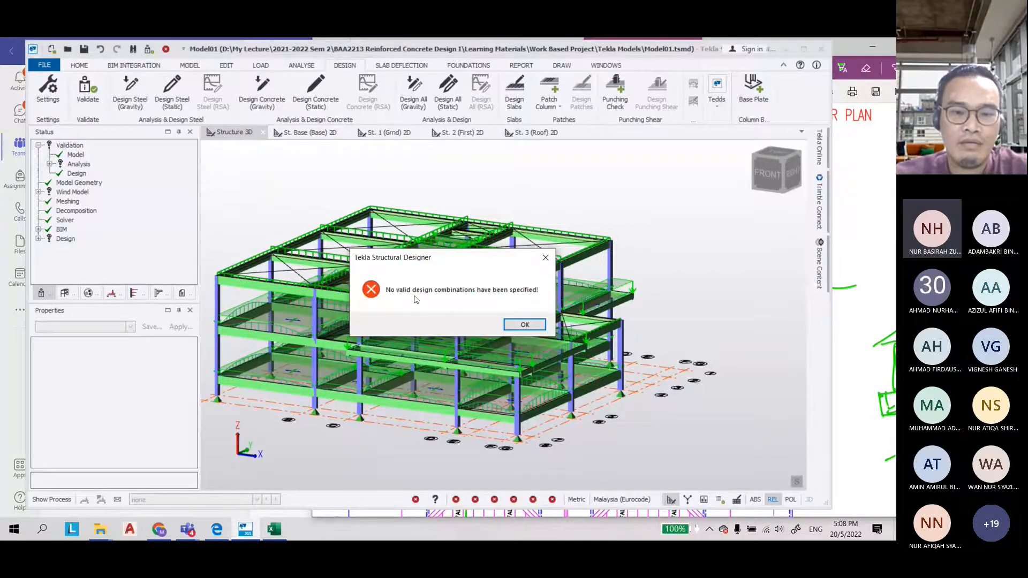
left_click(525, 326)
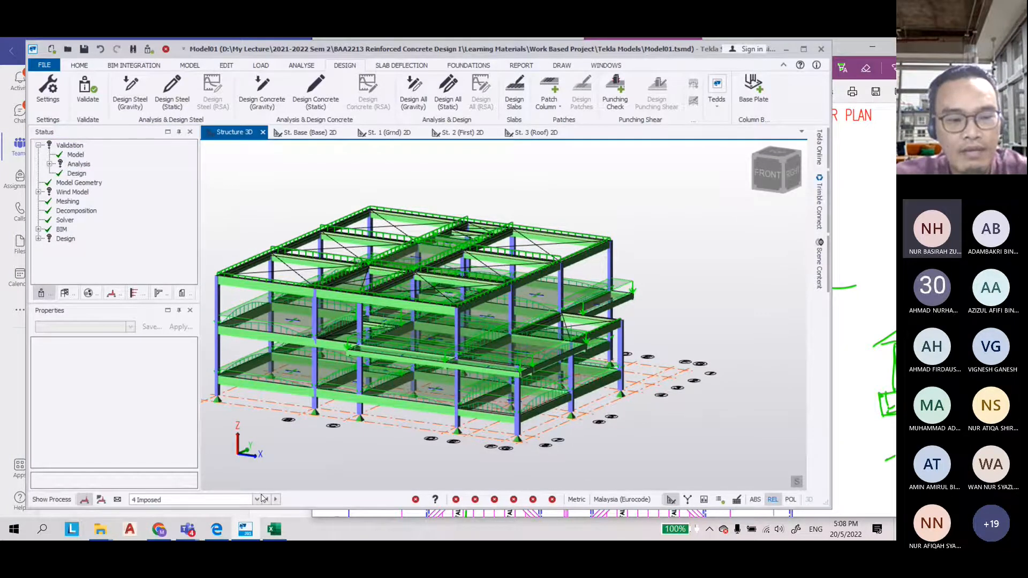
Generate the design load combinations with the Combination Generator, accepting STR 1.35G+1.5Q+1.5RQ
left_click(261, 65)
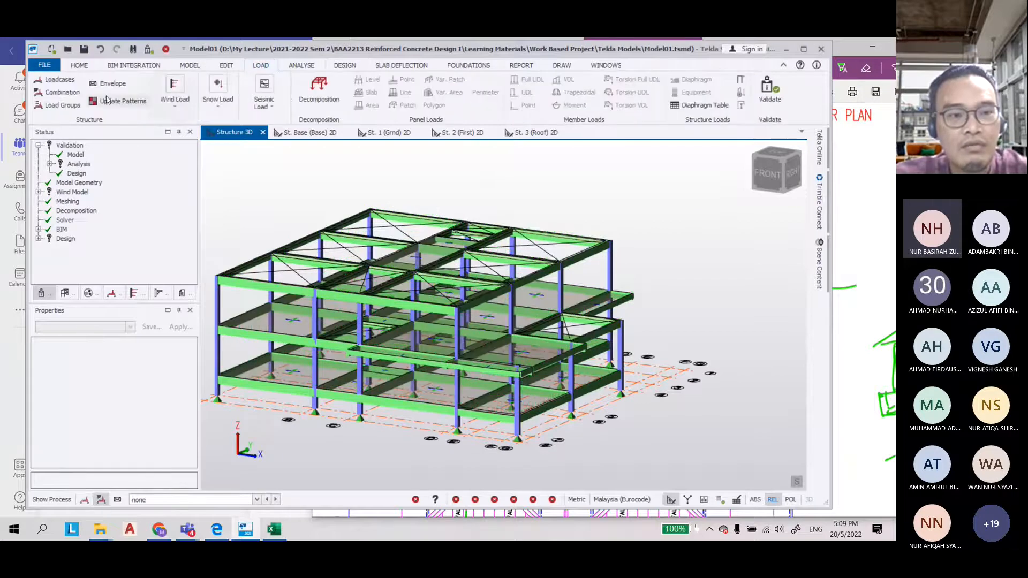
left_click(62, 93)
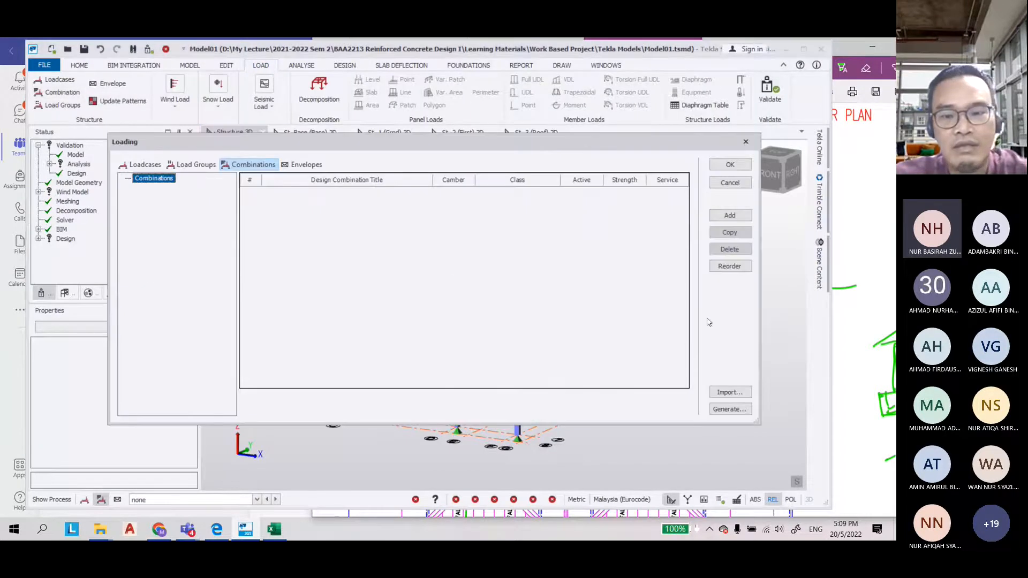
left_click(729, 409)
left_click(522, 406)
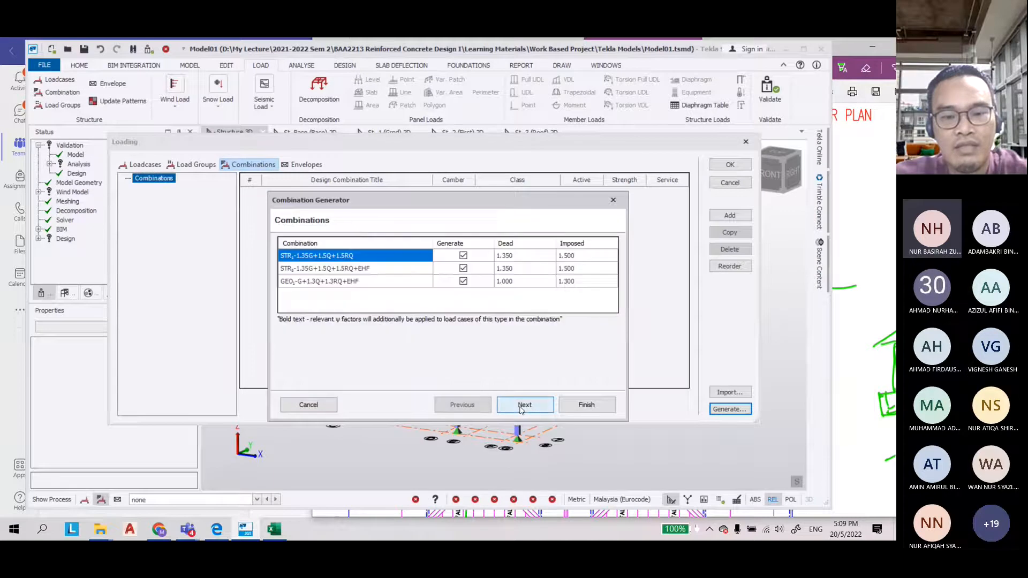
left_click(515, 407)
left_click(514, 408)
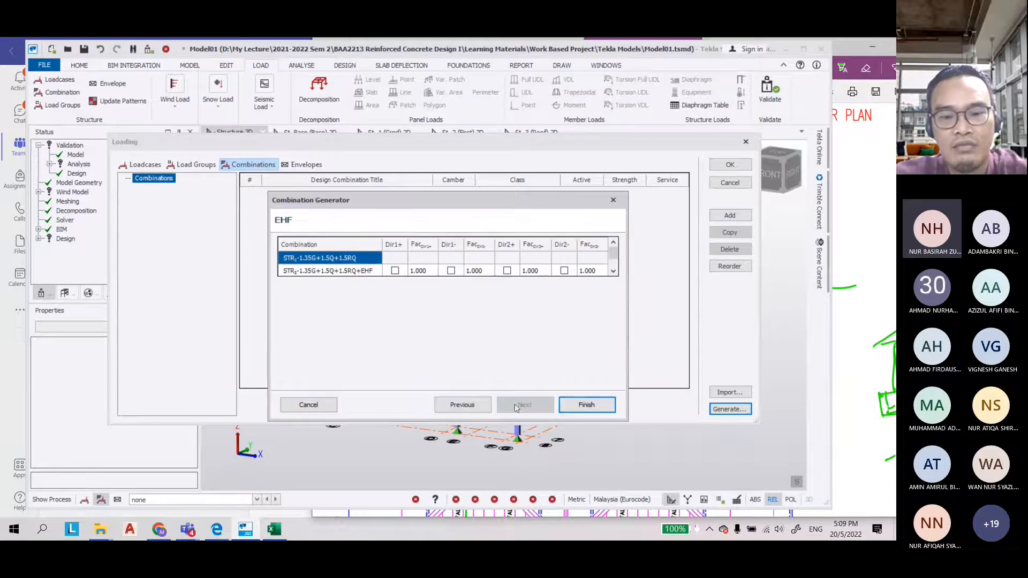
left_click(593, 406)
left_click(730, 165)
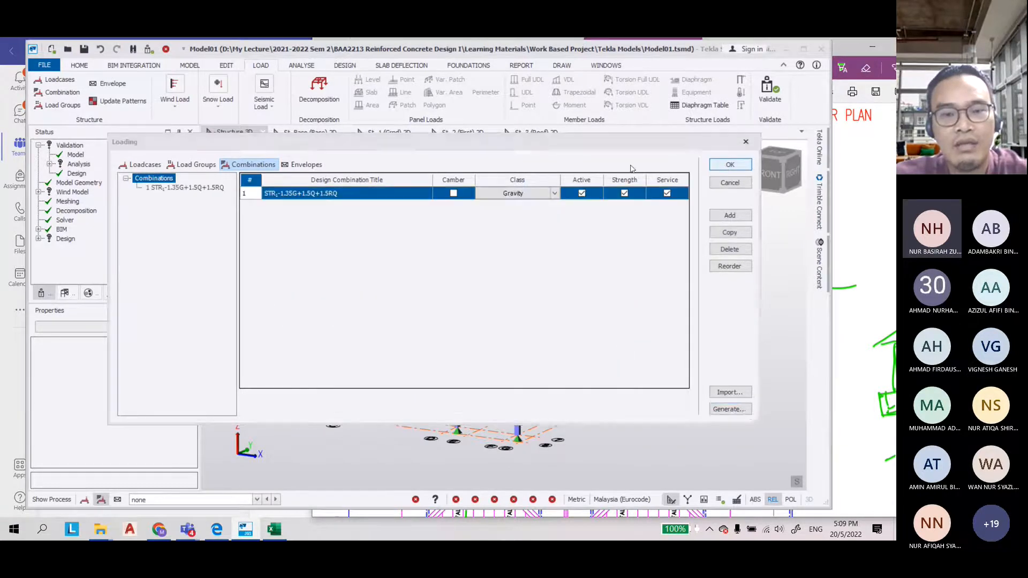
Save the model and run the load decomposition again
left_click(83, 50)
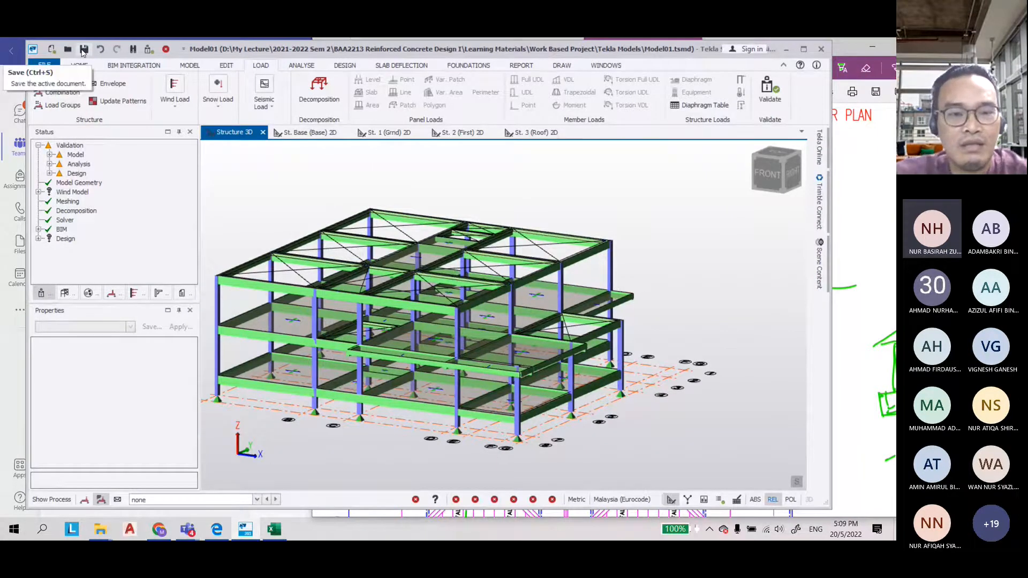
left_click(256, 499)
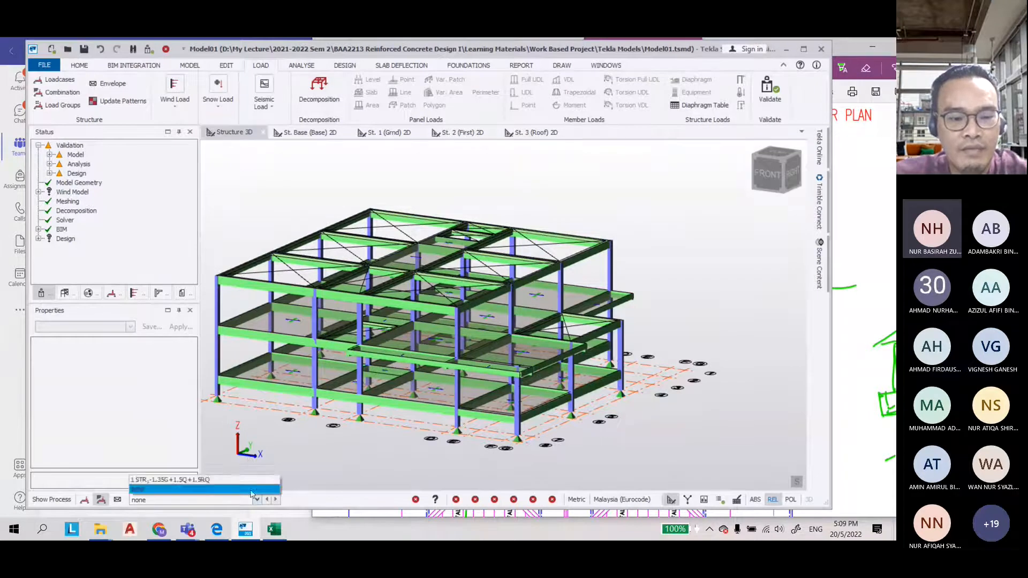
left_click(84, 499)
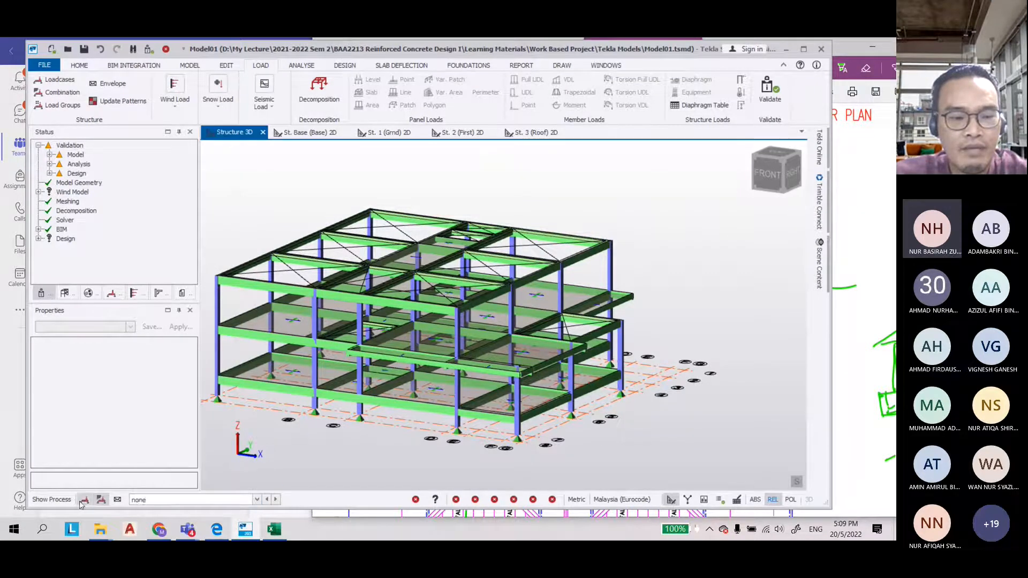
left_click(319, 91)
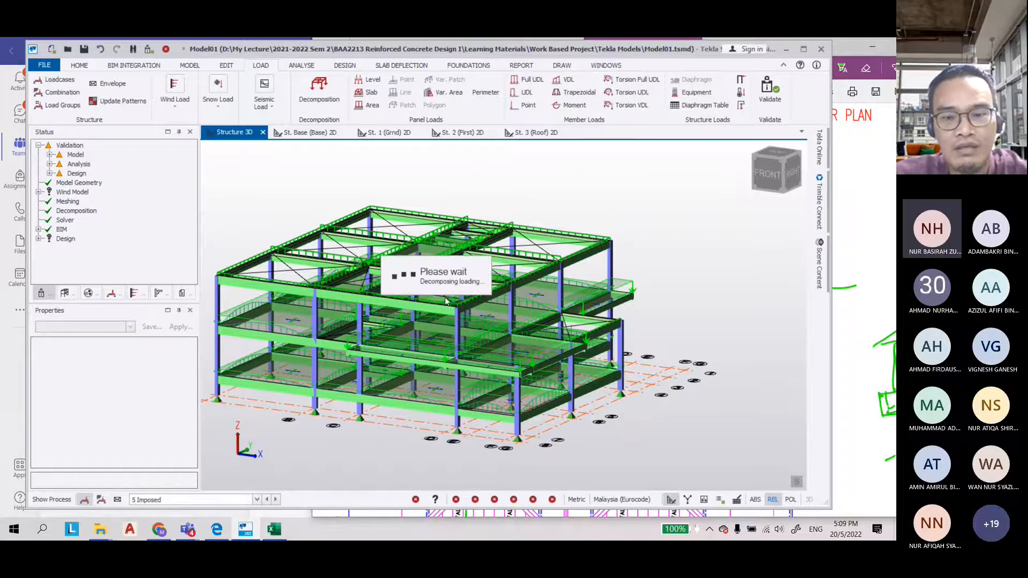
Validate the model and run the gravity concrete design for all members
left_click(769, 88)
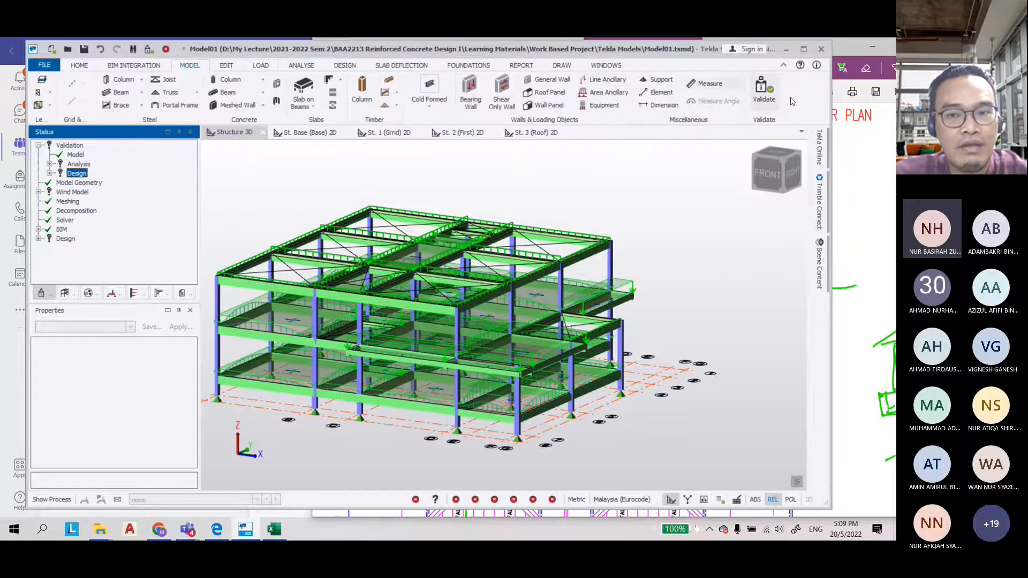
left_click(261, 65)
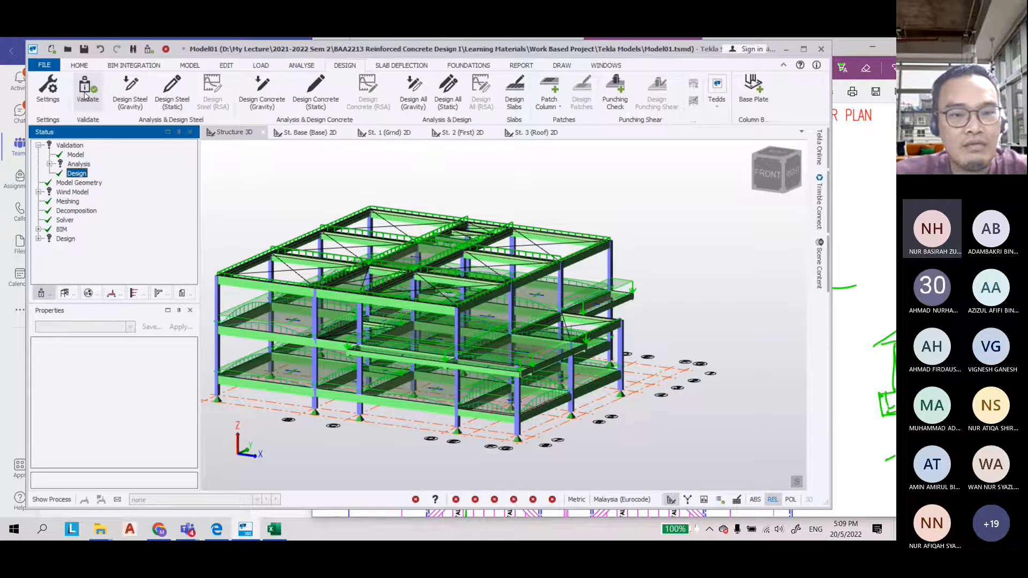
left_click(264, 92)
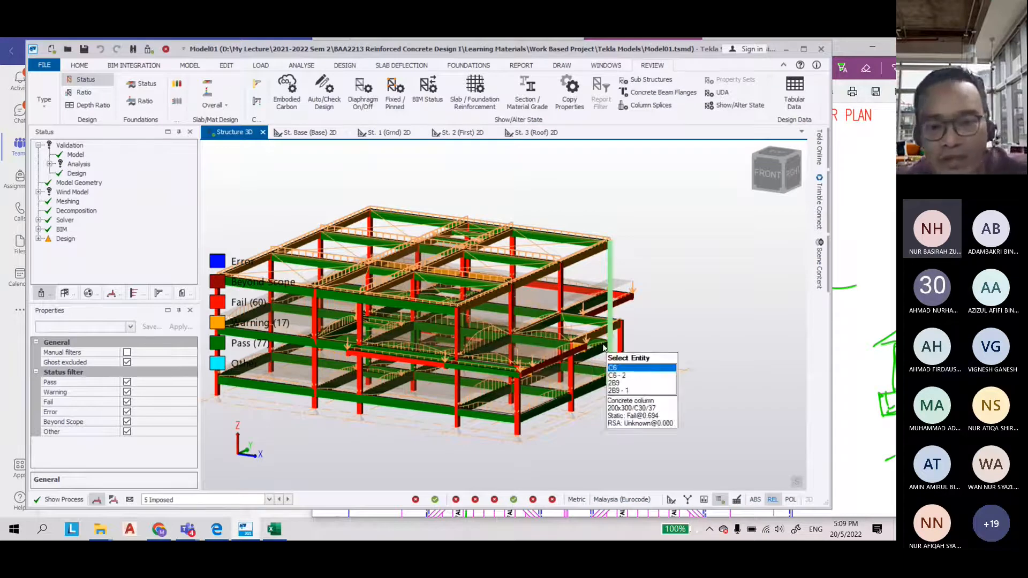
Open the static member check for roof beam 3B8 and review its slender span results
middle_click_drag(657, 292, 355, 295)
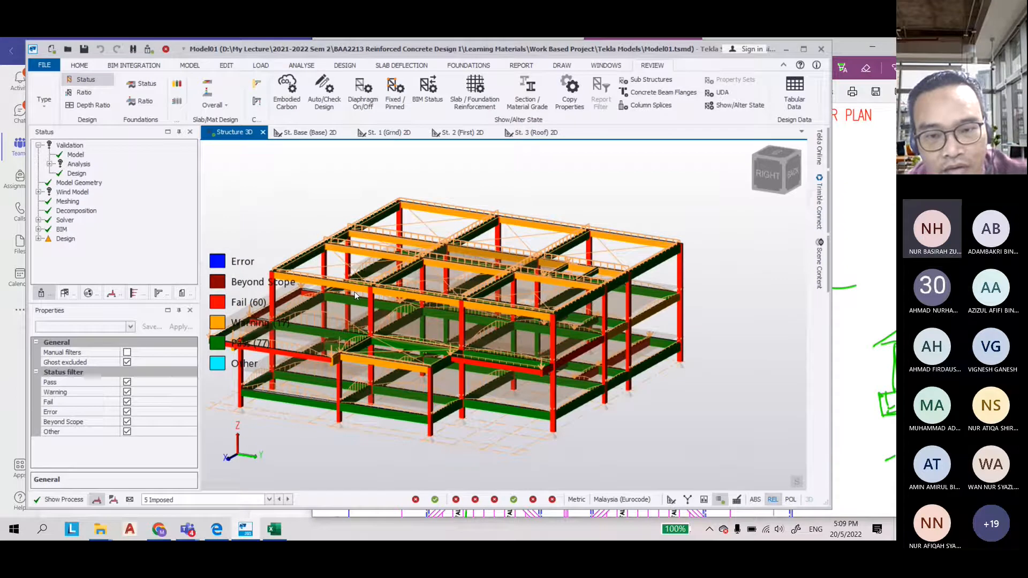
scroll(668, 298, "up", 3)
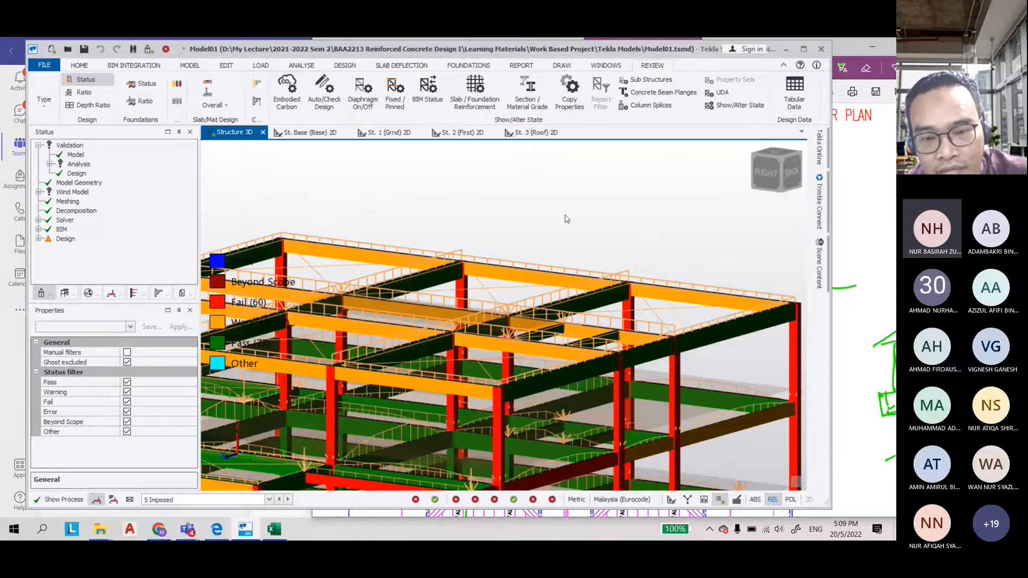
scroll(564, 219, "down", 5)
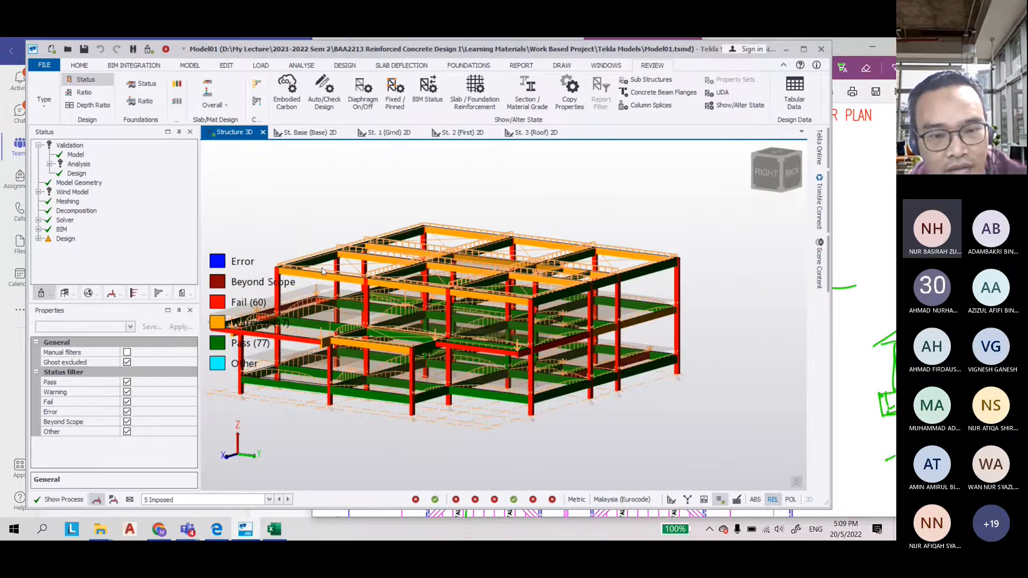
scroll(322, 271, "up", 3)
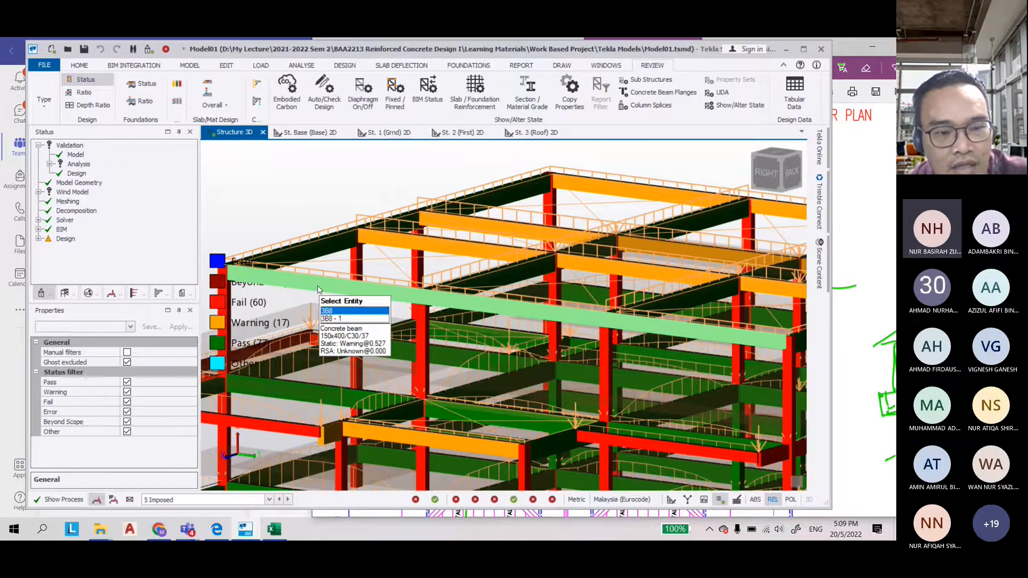
scroll(318, 290, "down", 4)
scroll(331, 306, "up", 4)
scroll(331, 302, "up", 1)
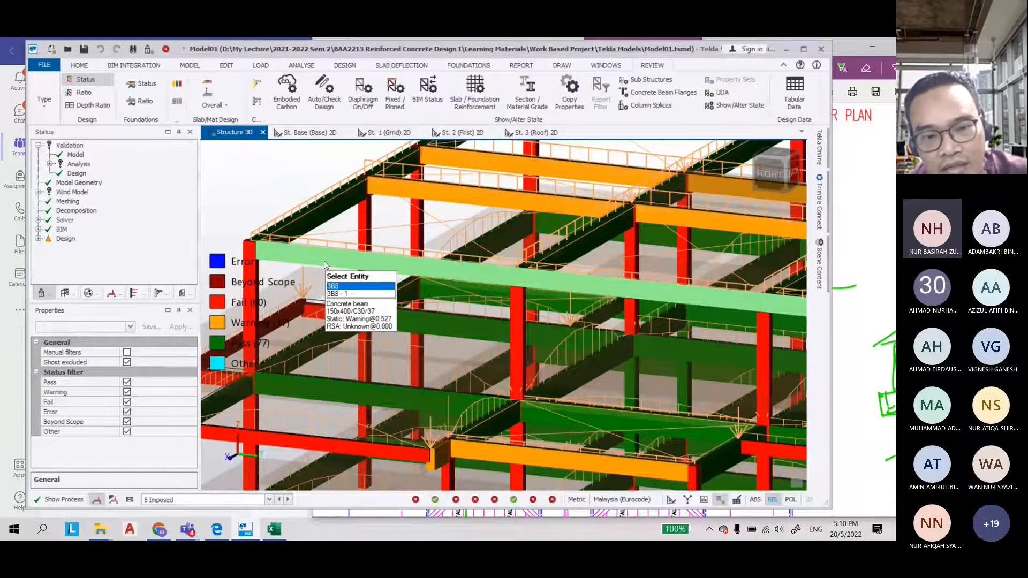
right_click(324, 262)
mouse_move(450, 383)
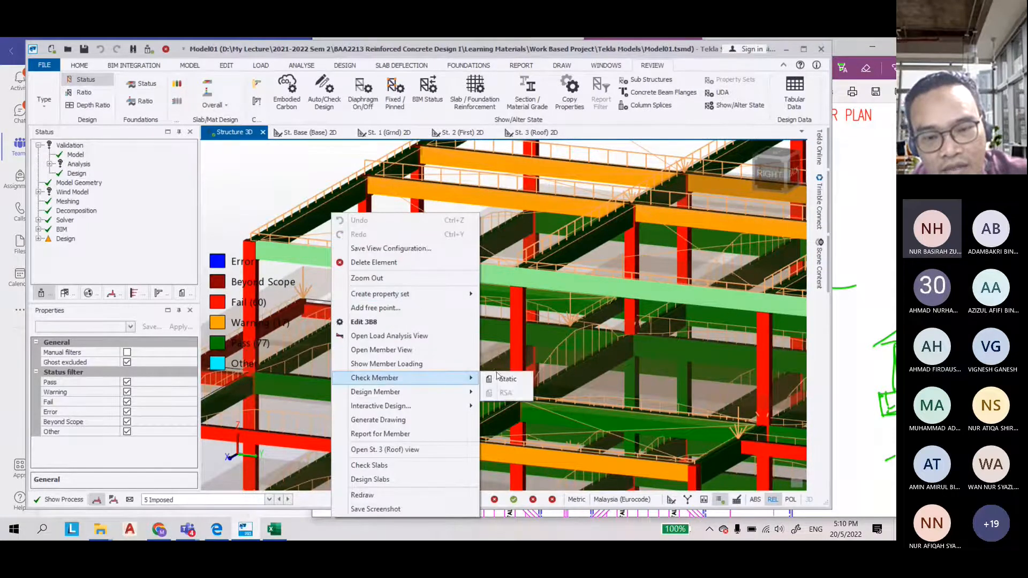
left_click(500, 378)
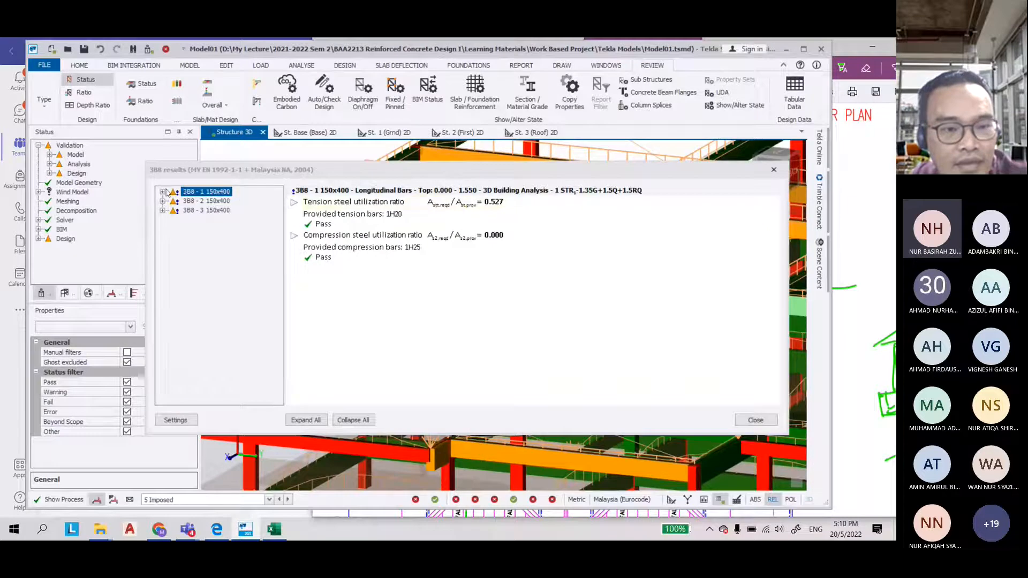
left_click(163, 192)
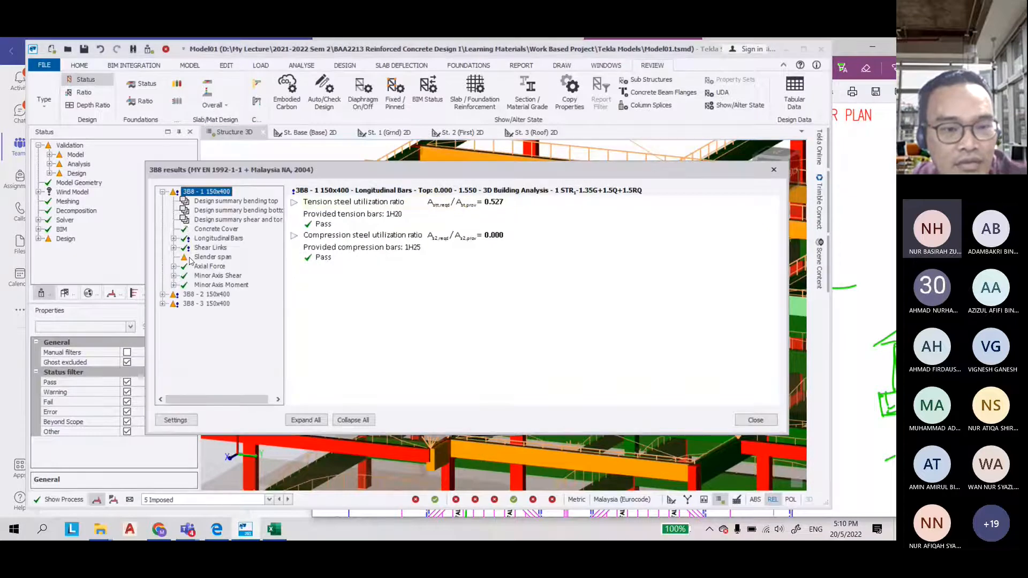
left_click(206, 258)
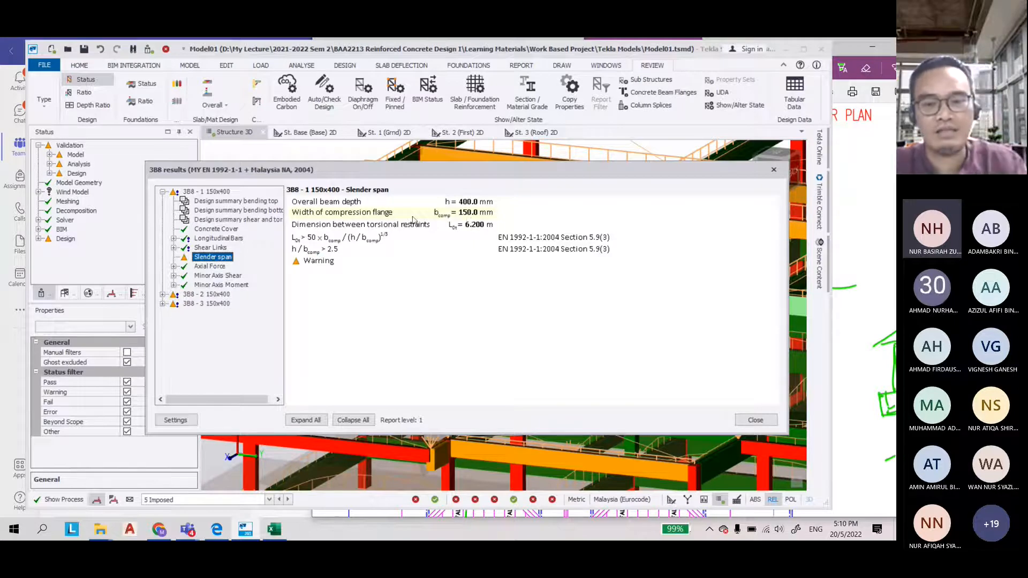
left_click(756, 419)
Select the roof beams together with beam 3B8 and open the section options in their properties
scroll(365, 274, "down", 2)
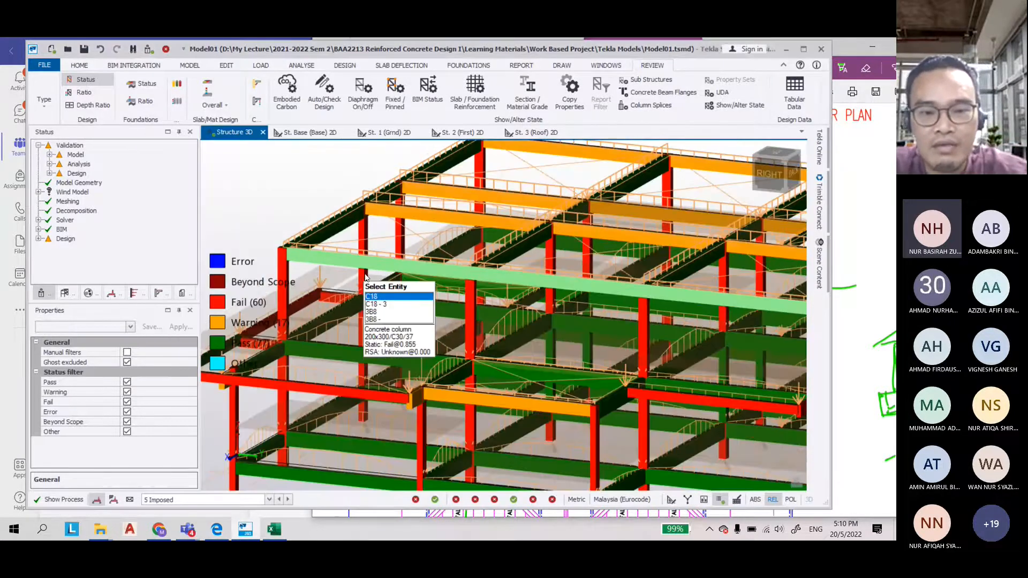
left_click_drag(380, 267, 293, 256)
scroll(285, 285, "down", 4)
scroll(442, 337, "up", 2)
key("Escape")
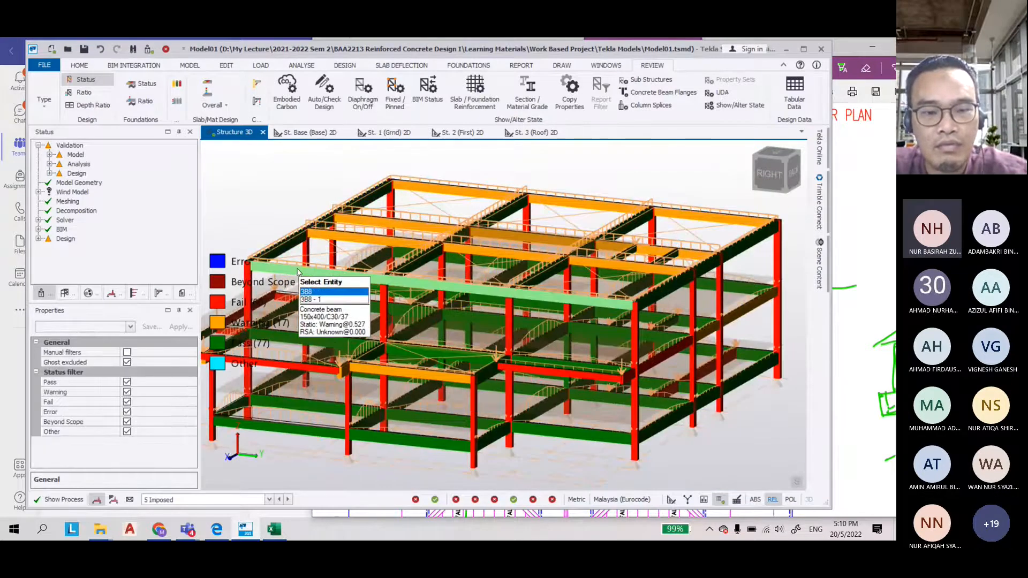
right_click_drag(297, 272, 396, 360)
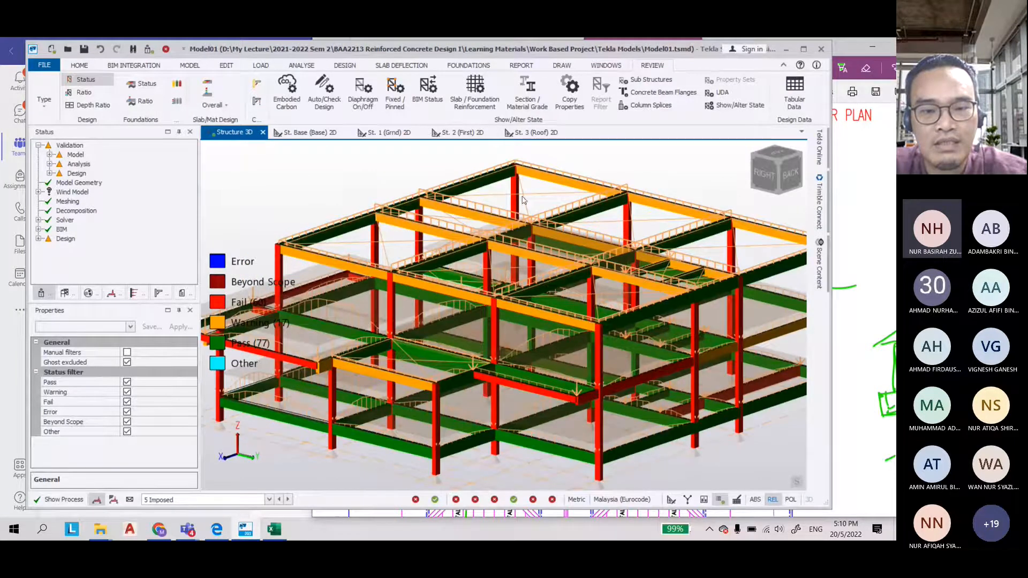
left_click(548, 178)
left_click(464, 216, "ctrl")
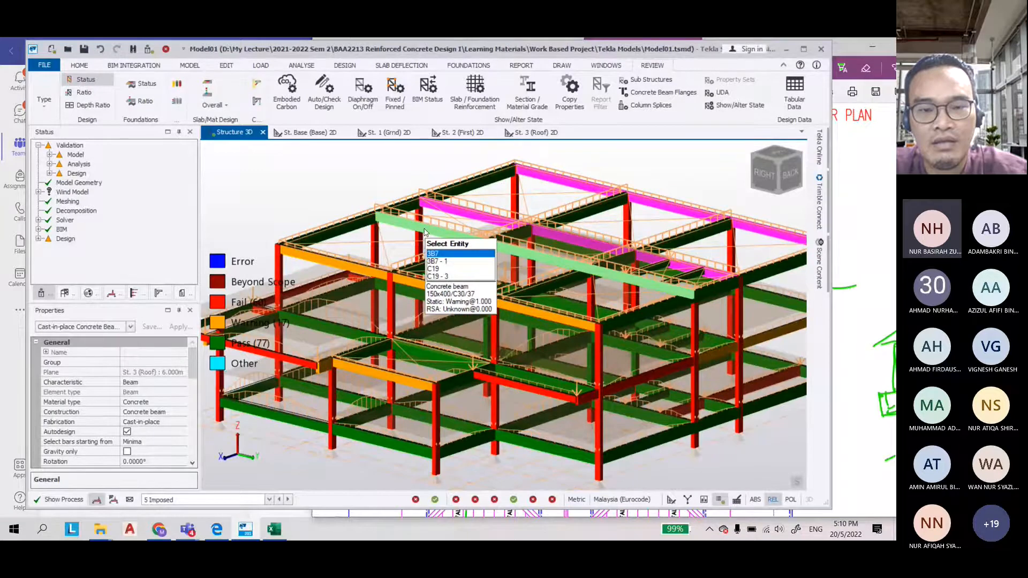
left_click(356, 270, "ctrl")
left_click_drag(192, 374, 191, 403)
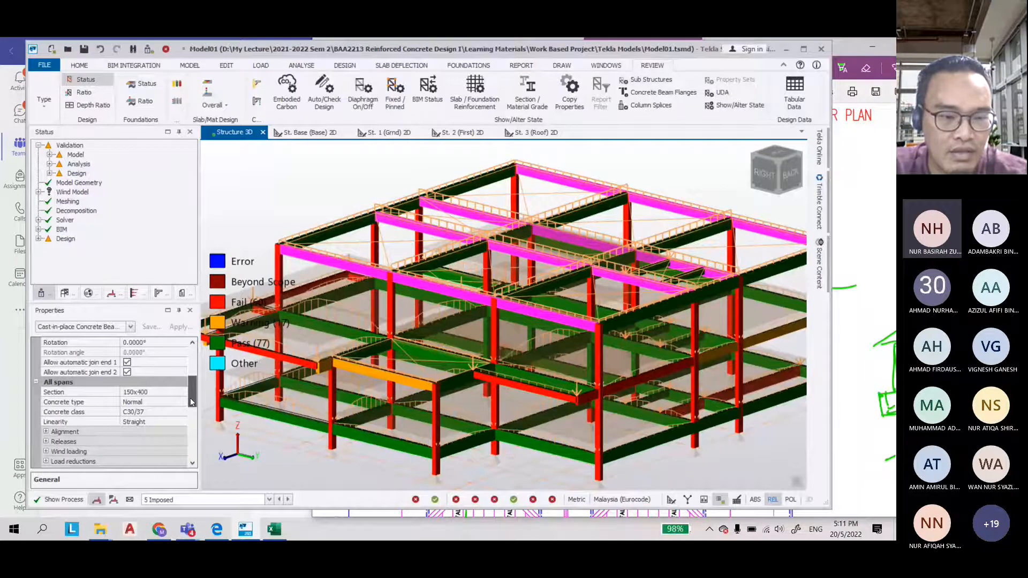
left_click(155, 392)
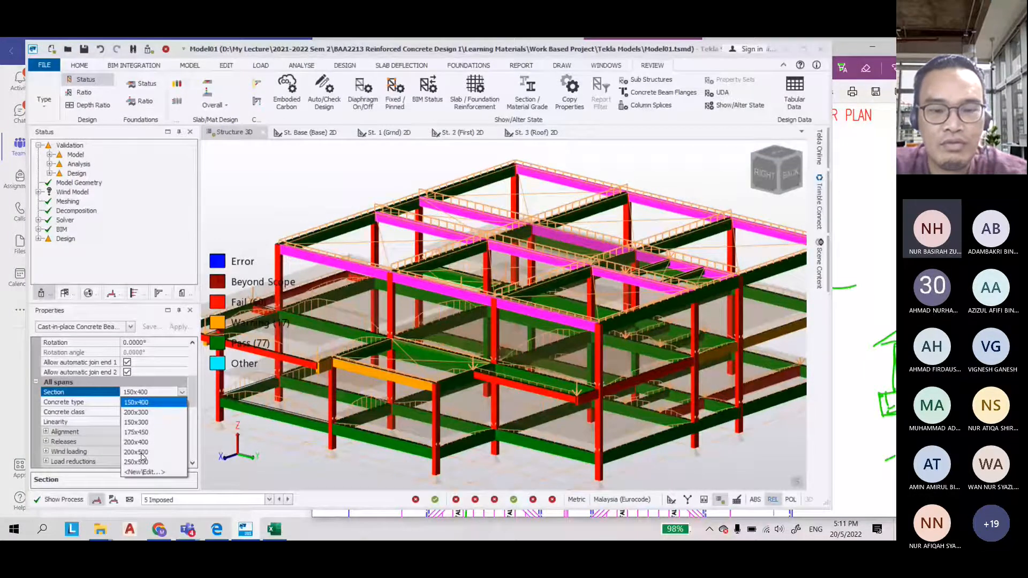
right_click_drag(571, 434, 492, 365)
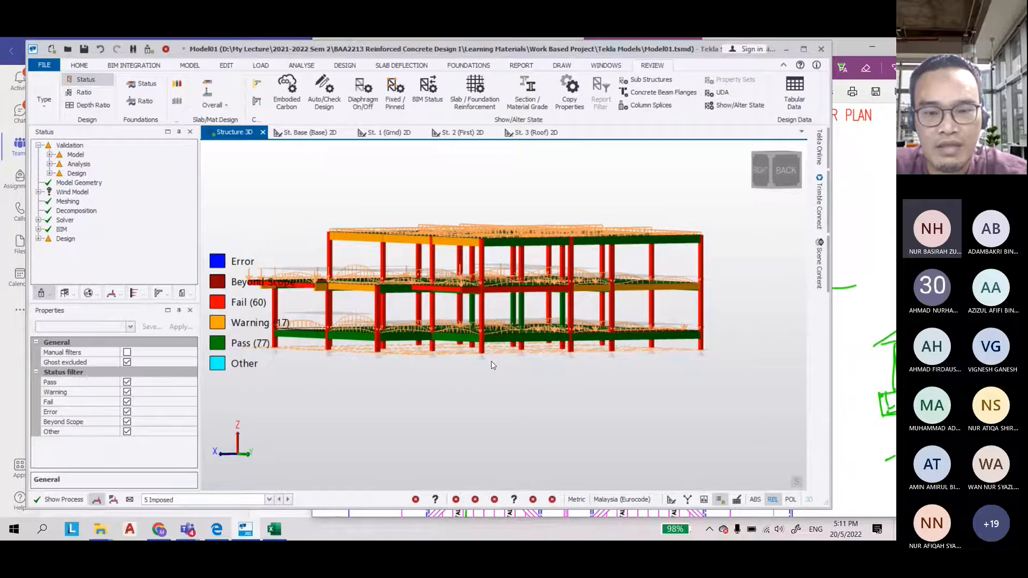
scroll(493, 366, "up", 5)
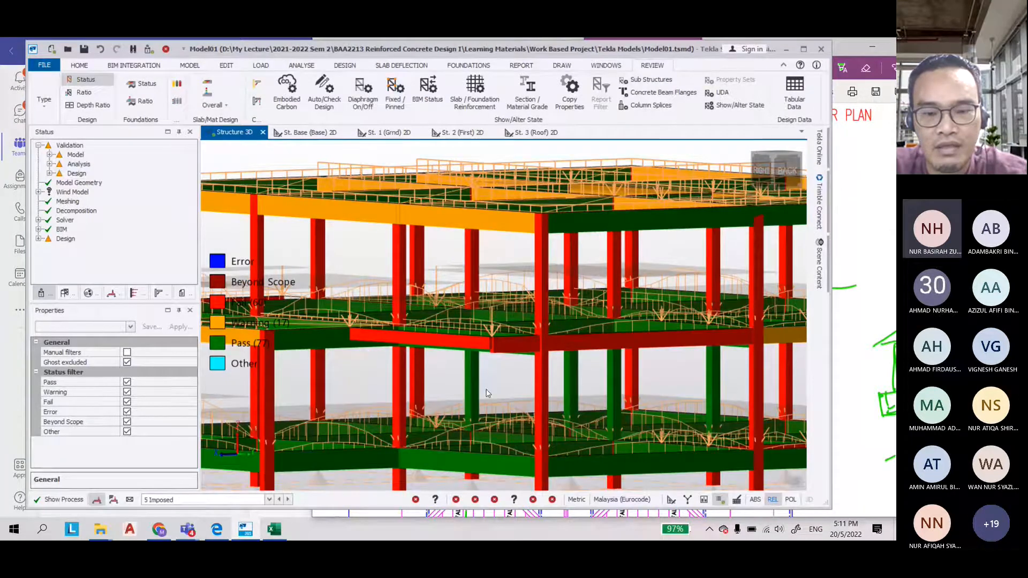
Select column C4 and change its section to a 300 x 300 mm rectangle
mouse_move(474, 399)
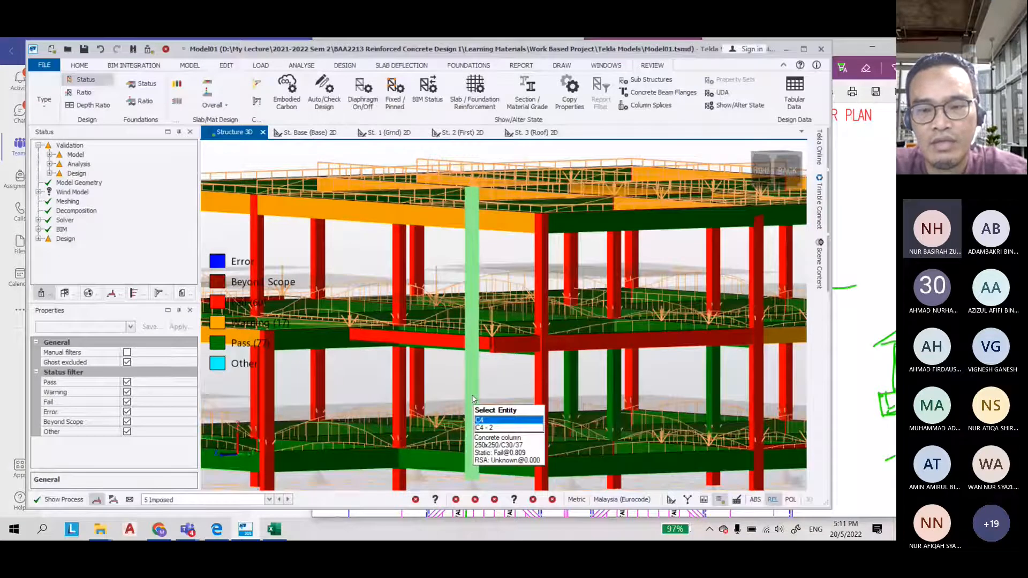
left_click(473, 399)
scroll(565, 326, "up", 3)
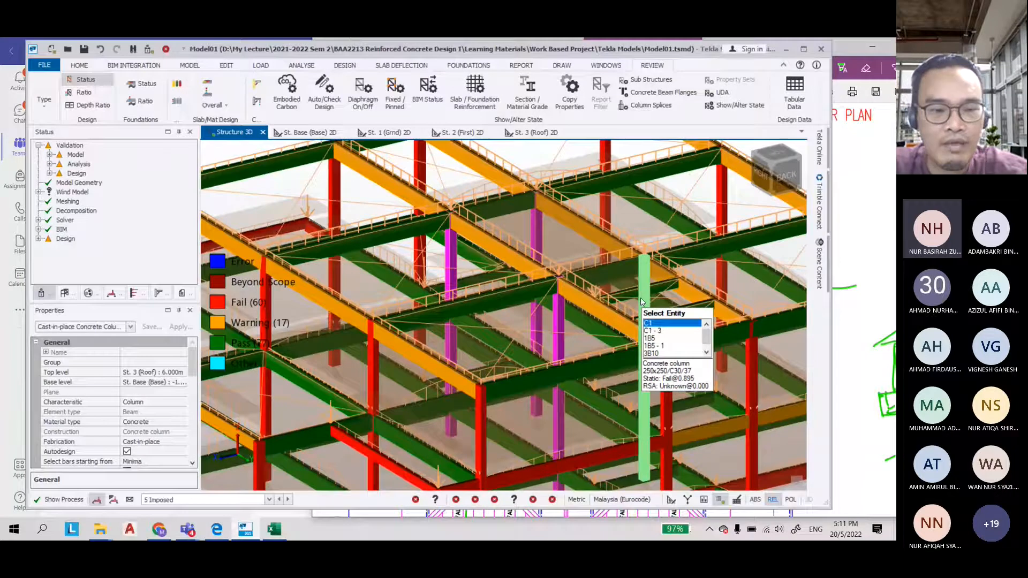
scroll(191, 391, "down", 3)
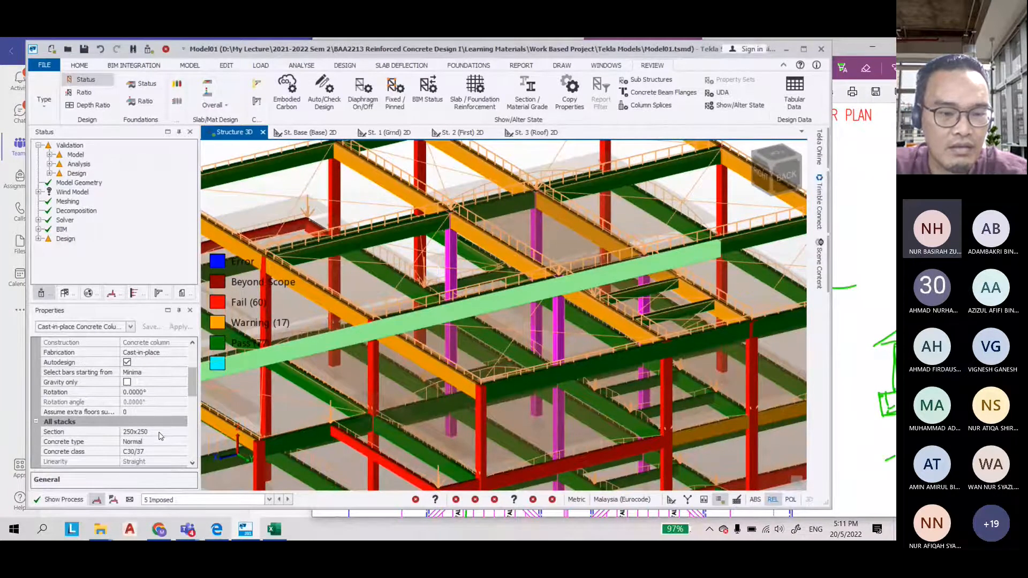
left_click(159, 436)
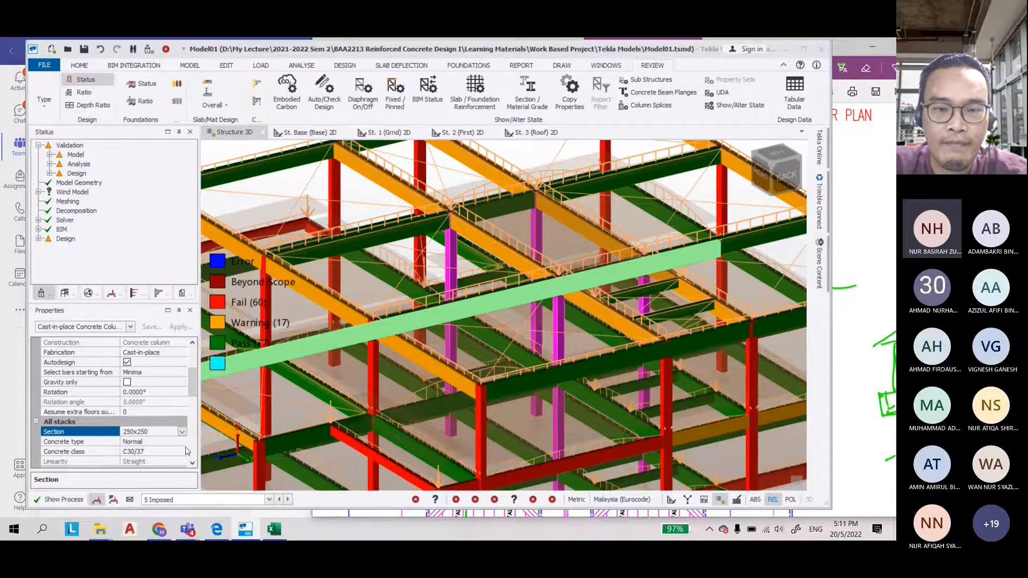
type("300")
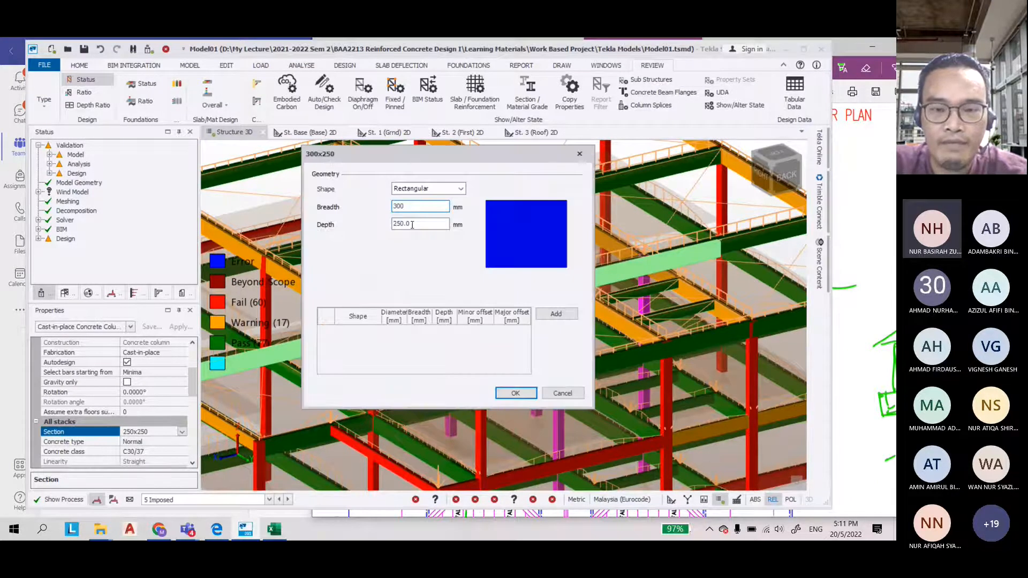
double_click(412, 225)
type("300")
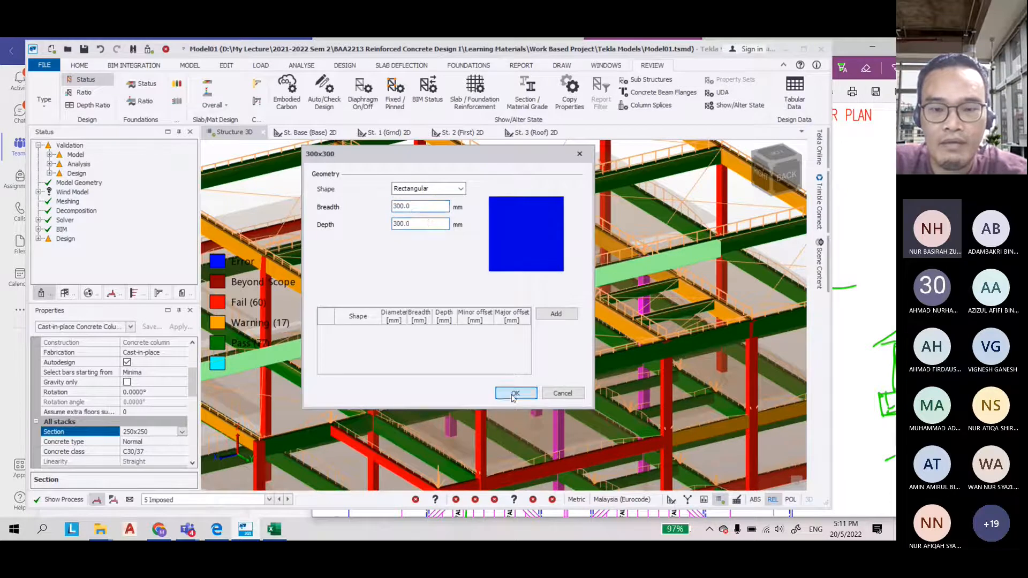
left_click(516, 393)
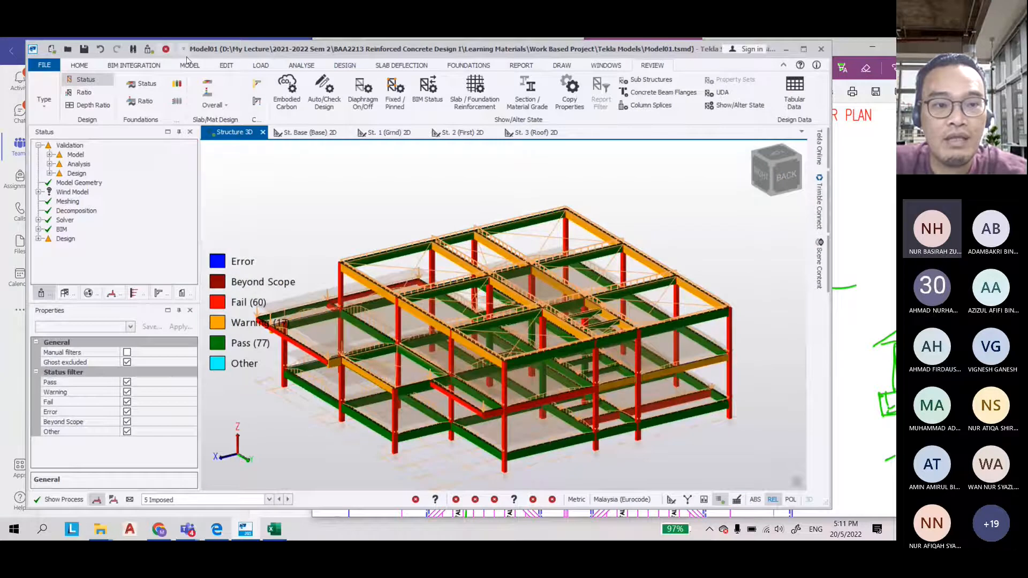
Rerun the gravity concrete design and display the design status of all members
left_click(191, 65)
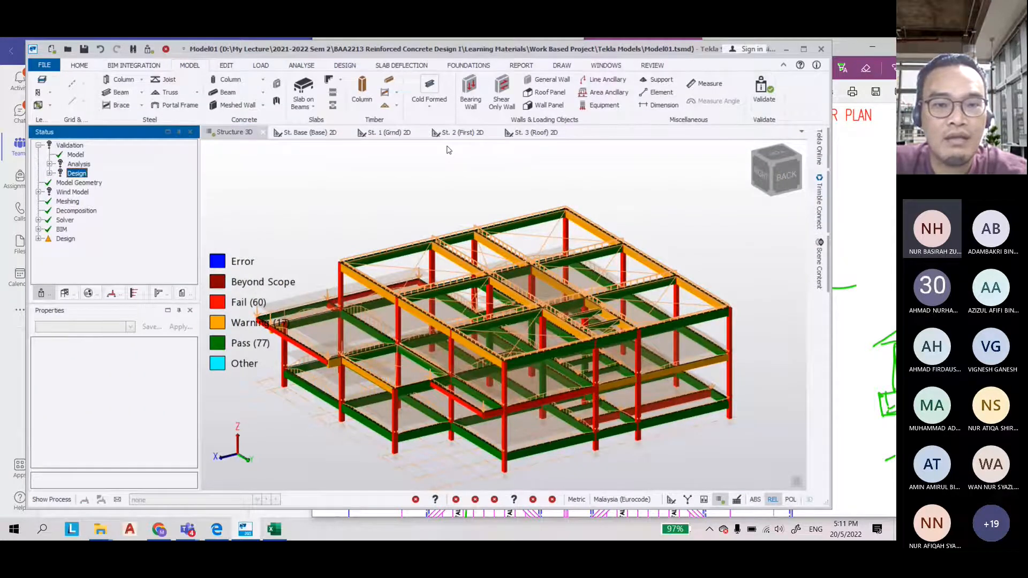
left_click(340, 67)
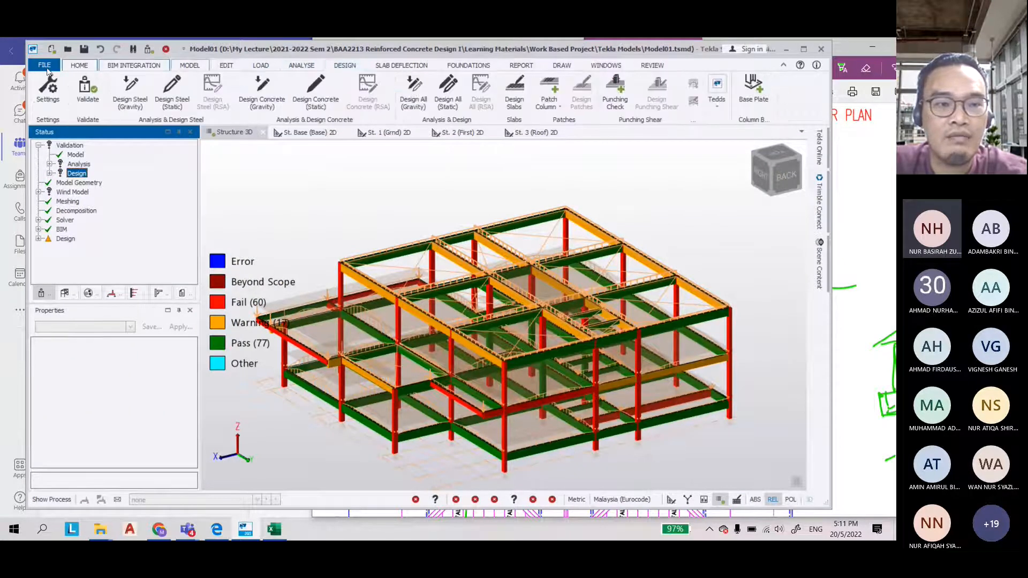
left_click(263, 93)
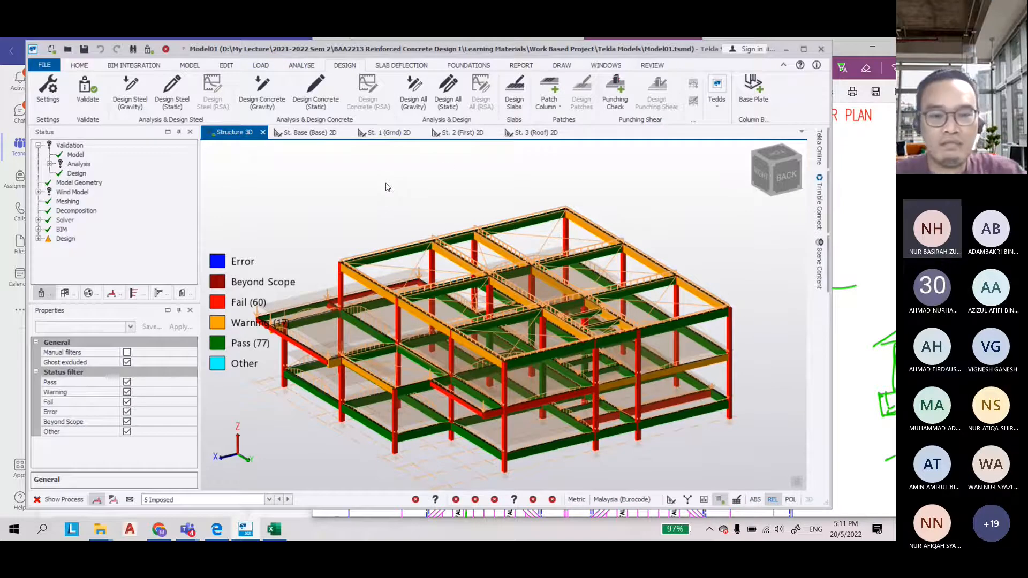
mouse_move(561, 406)
middle_click_drag(561, 406, 460, 311)
mouse_move(444, 294)
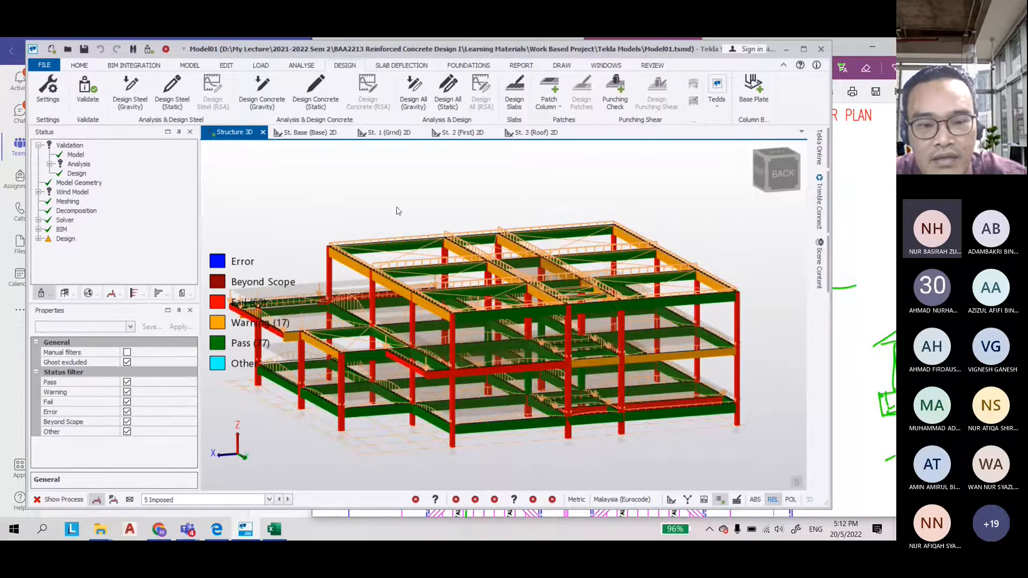
key("Escape")
mouse_move(347, 268)
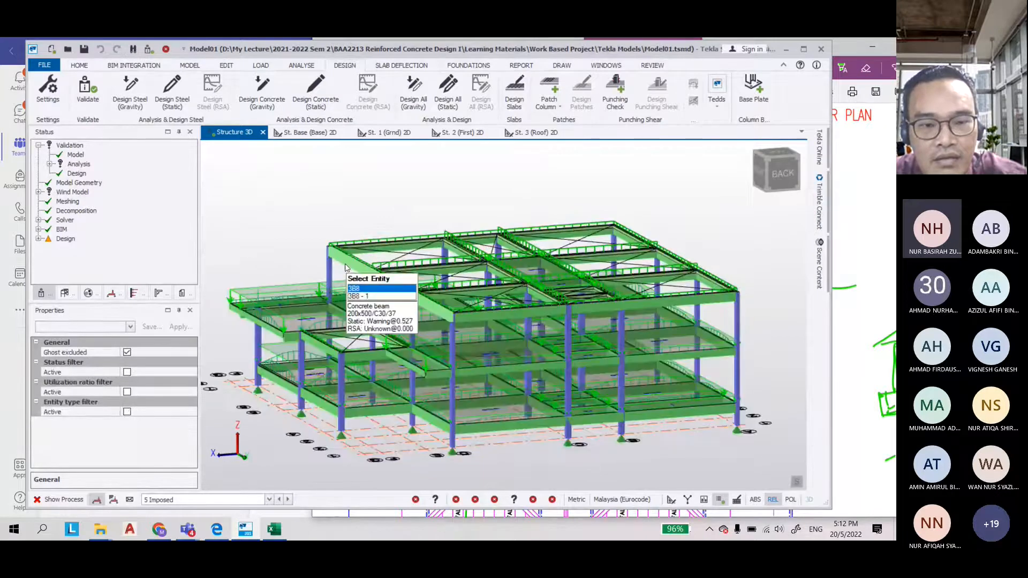
middle_click_drag(307, 207, 325, 210)
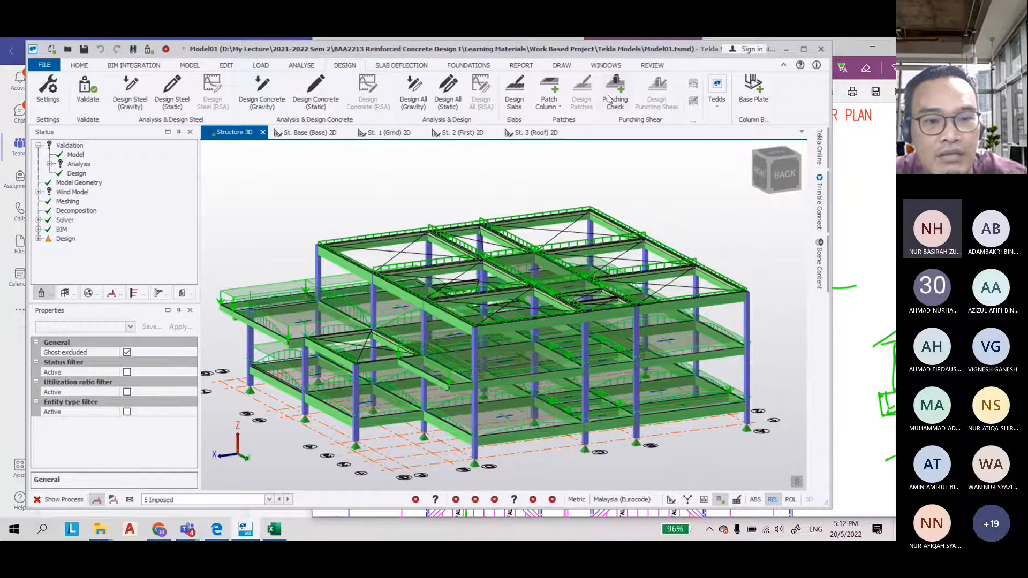
left_click(653, 66)
Open the member check for roof beam 3B8 and examine the bar limit checks of its second span's top longitudinal bars
mouse_move(331, 256)
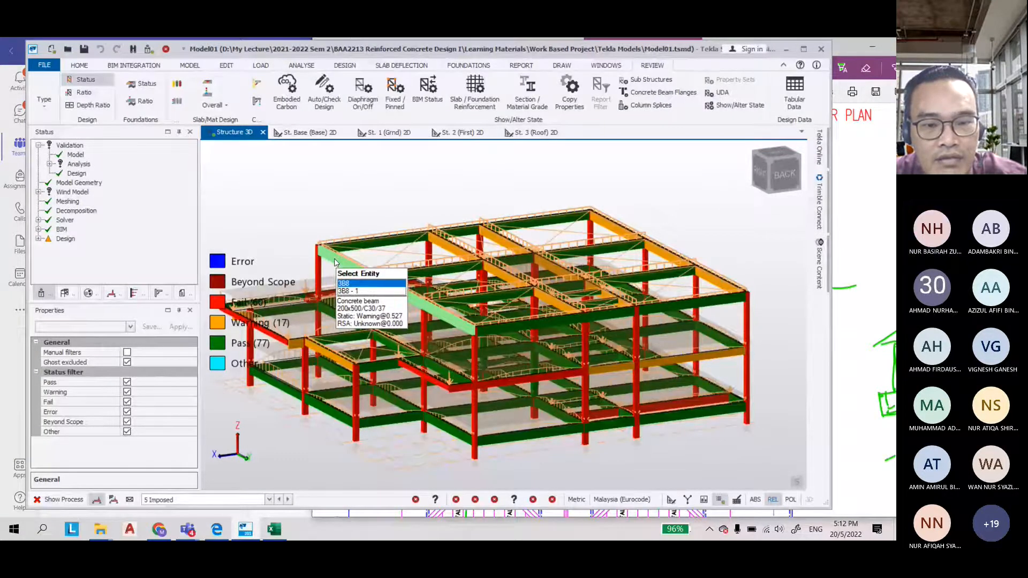
right_click(336, 262)
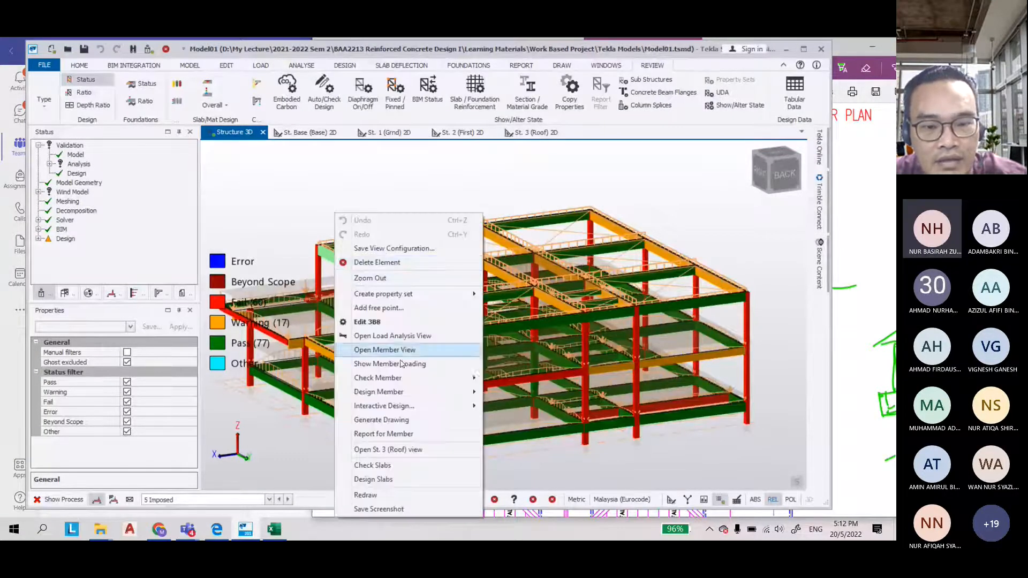
mouse_move(411, 381)
left_click(499, 383)
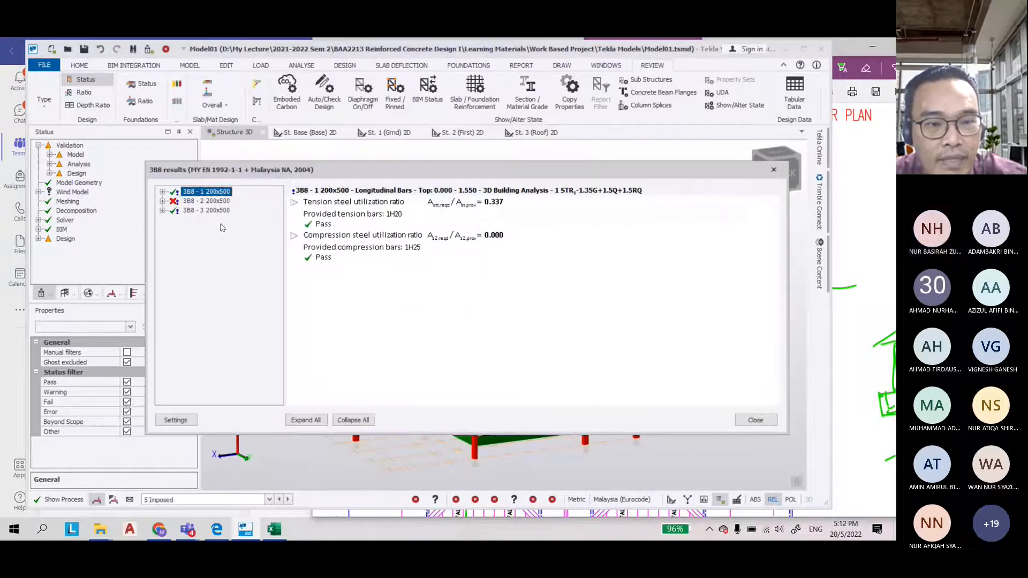
left_click(162, 200)
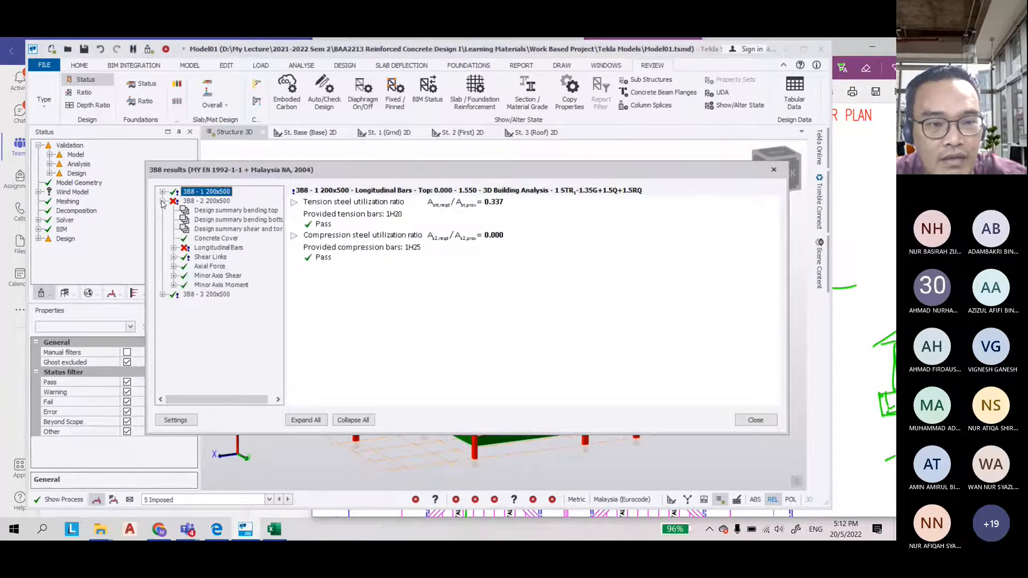
double_click(203, 248)
double_click(196, 267)
left_click(208, 295)
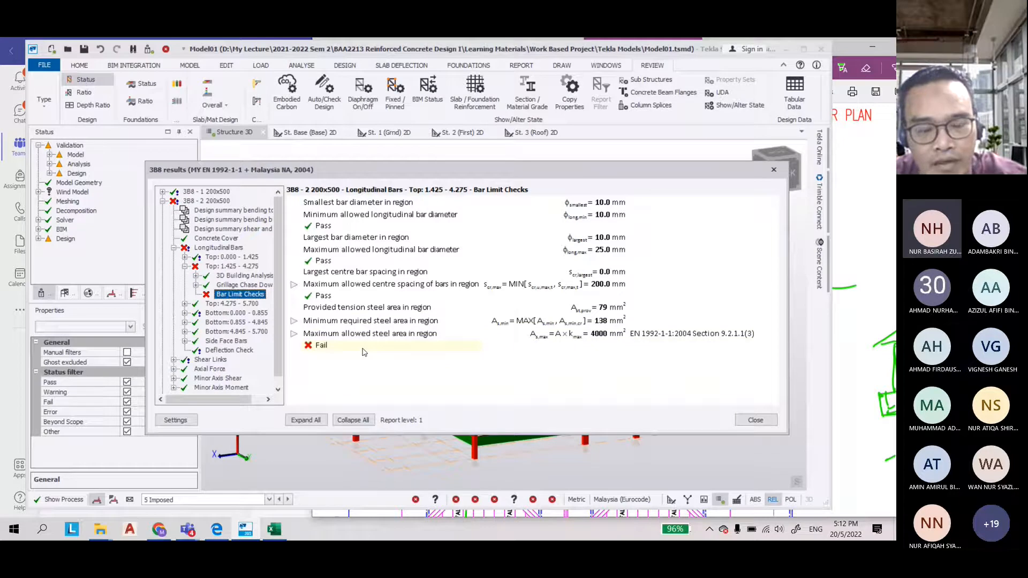
left_click(307, 347)
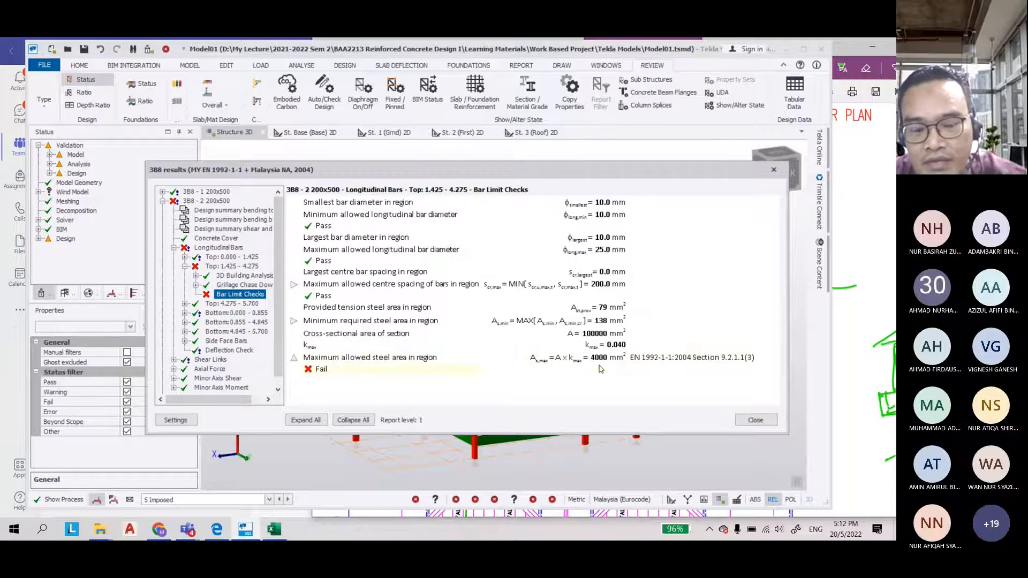
left_click(753, 423)
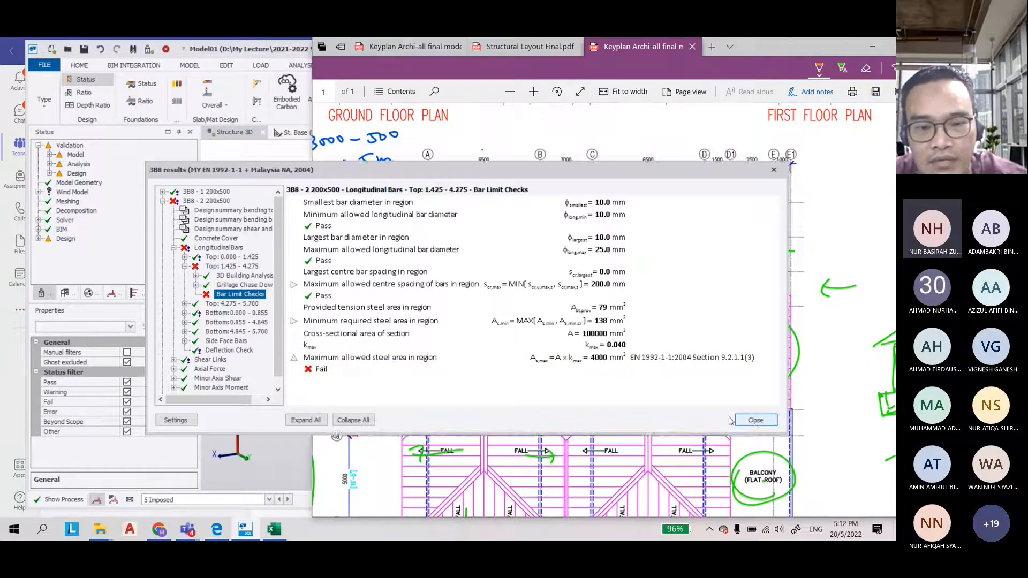
Select the failing roof beams and set their section to 250x500
key("alt+Tab")
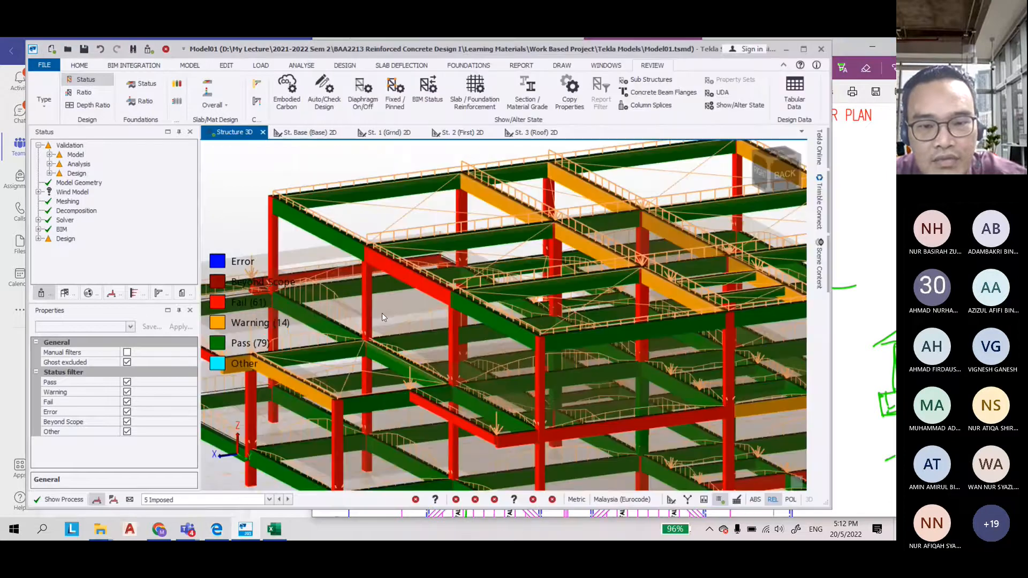
right_click_drag(381, 312, 454, 296)
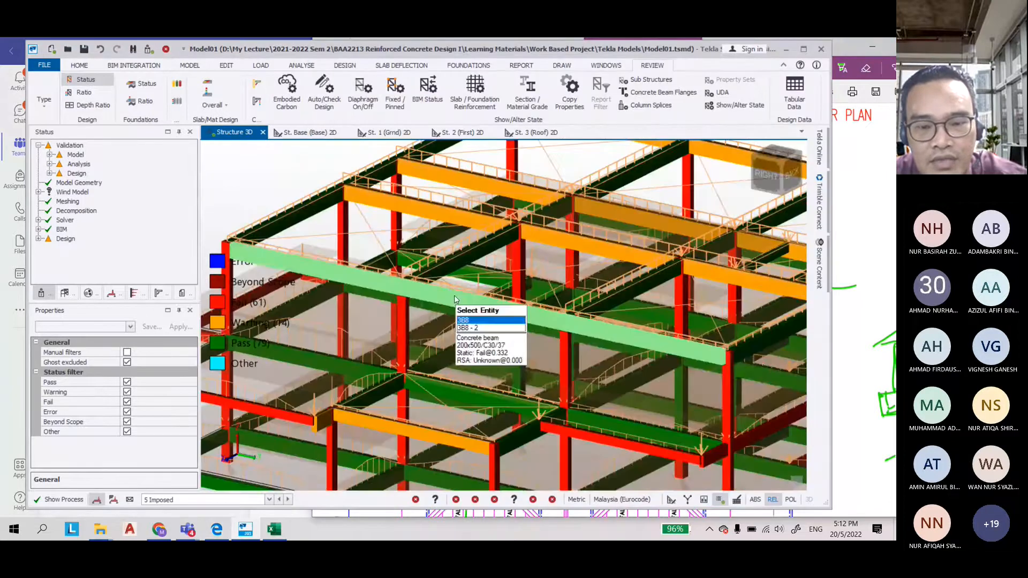
scroll(455, 299, "down", 5)
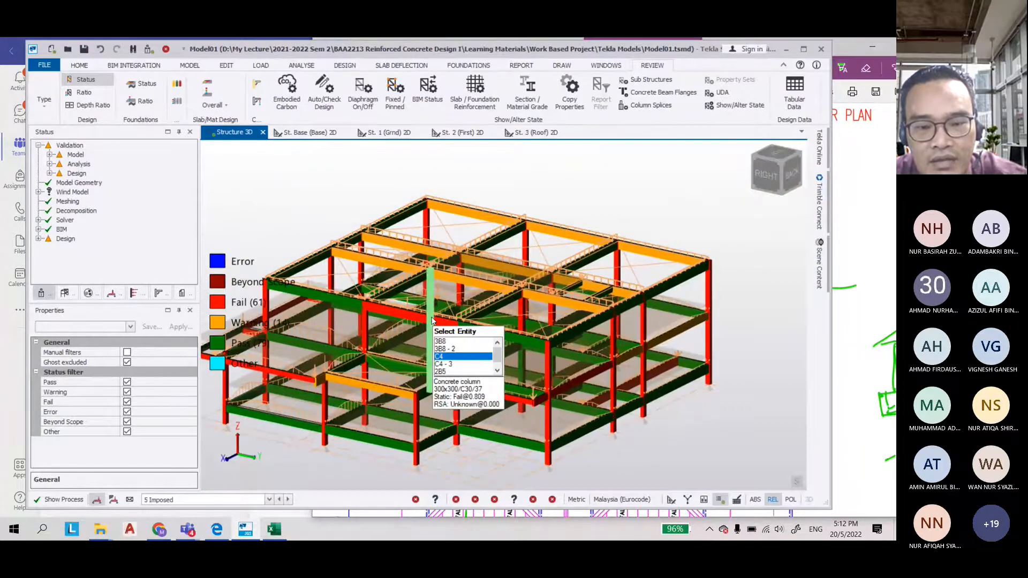
left_click(433, 320)
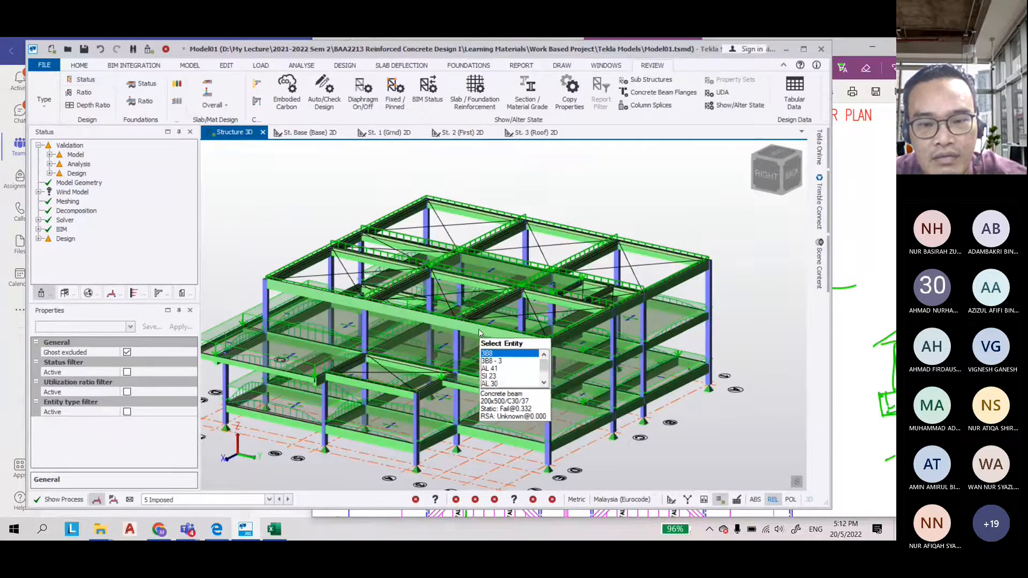
right_click_drag(680, 304, 569, 302)
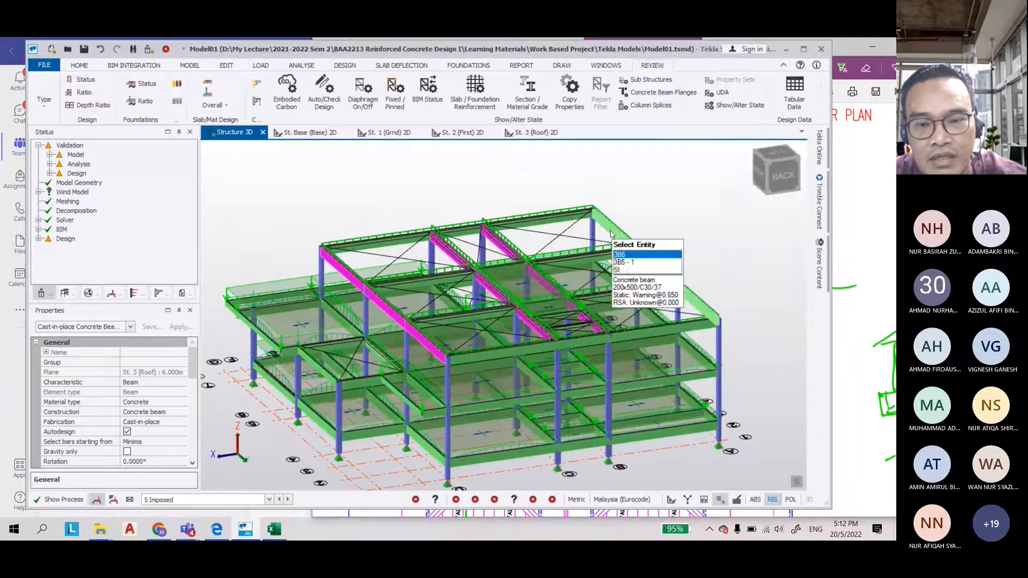
left_click(488, 233, "ctrl")
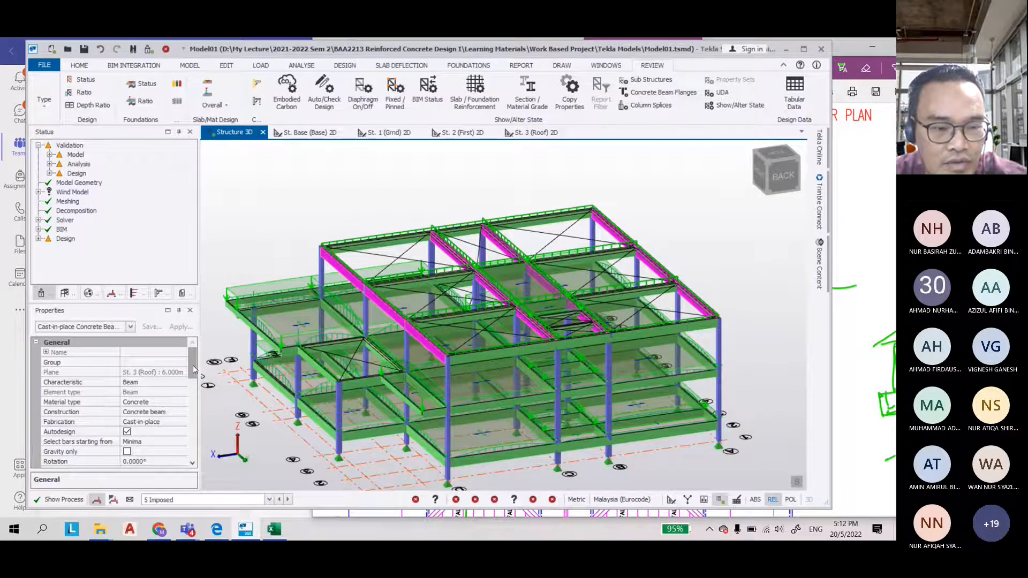
left_click_drag(193, 370, 193, 386)
left_click(182, 442)
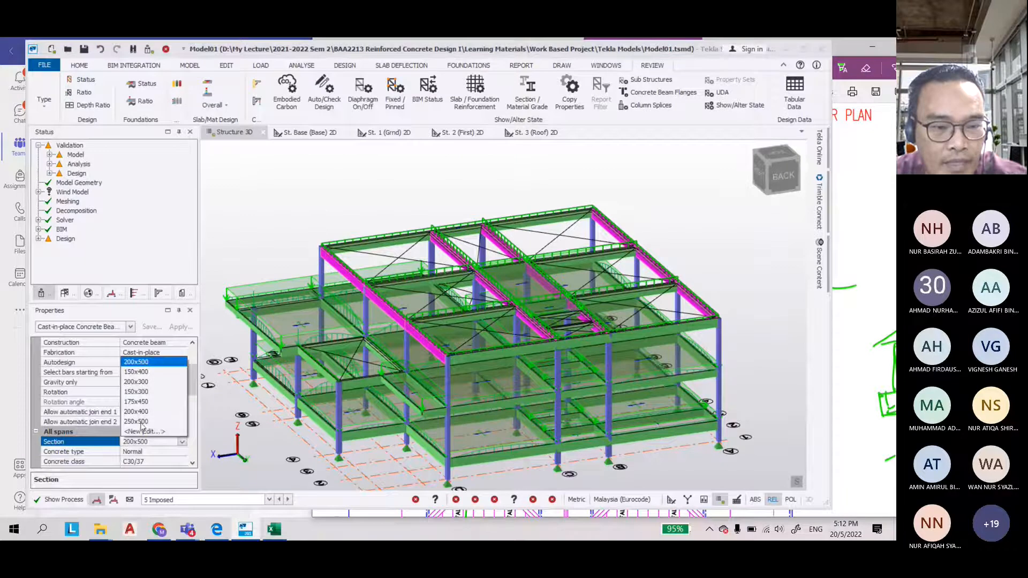
left_click(140, 423)
left_click(305, 183)
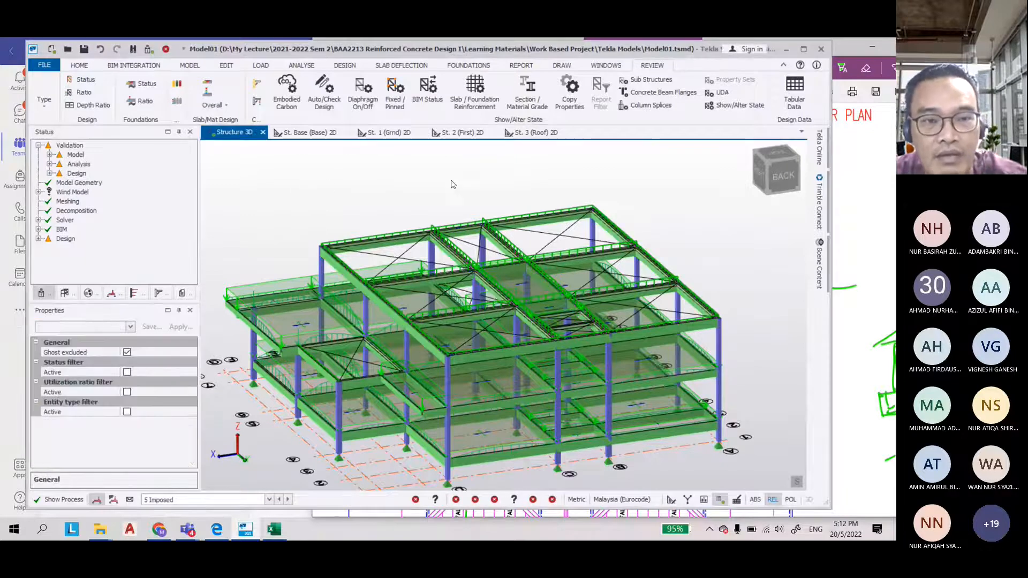
Validate the model and run the gravity concrete design again
left_click(189, 65)
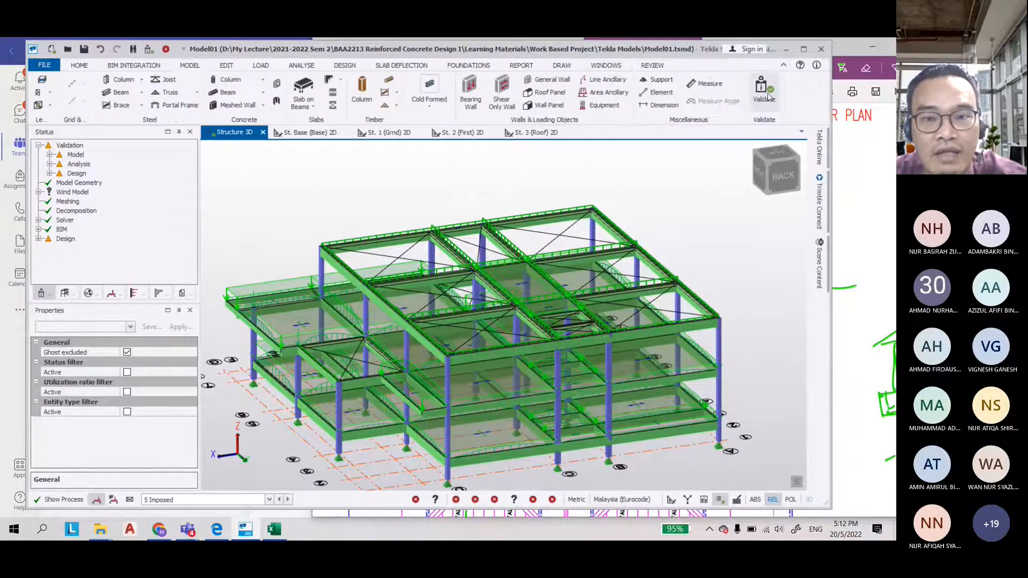
left_click(767, 95)
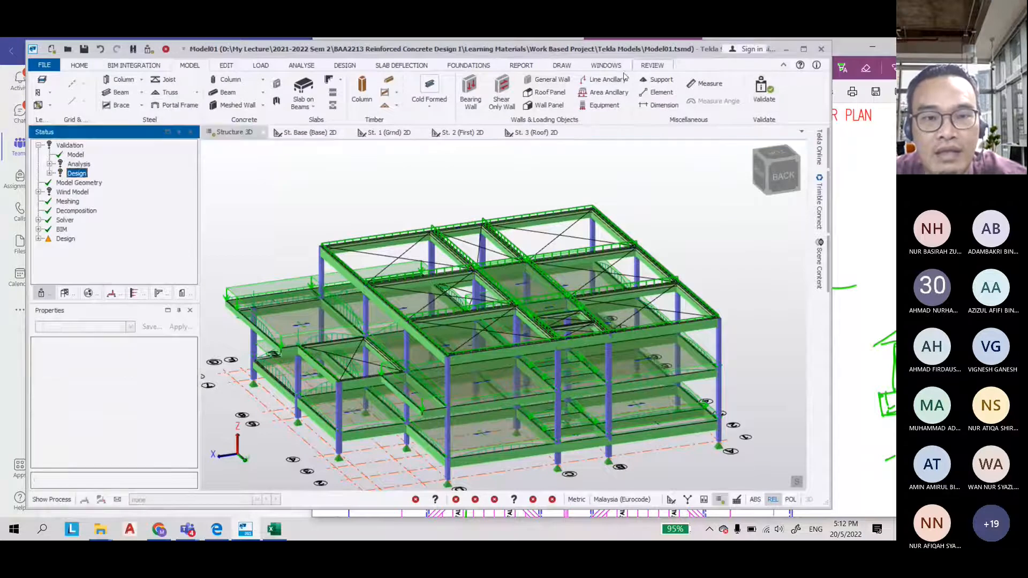
left_click(345, 65)
left_click(100, 101)
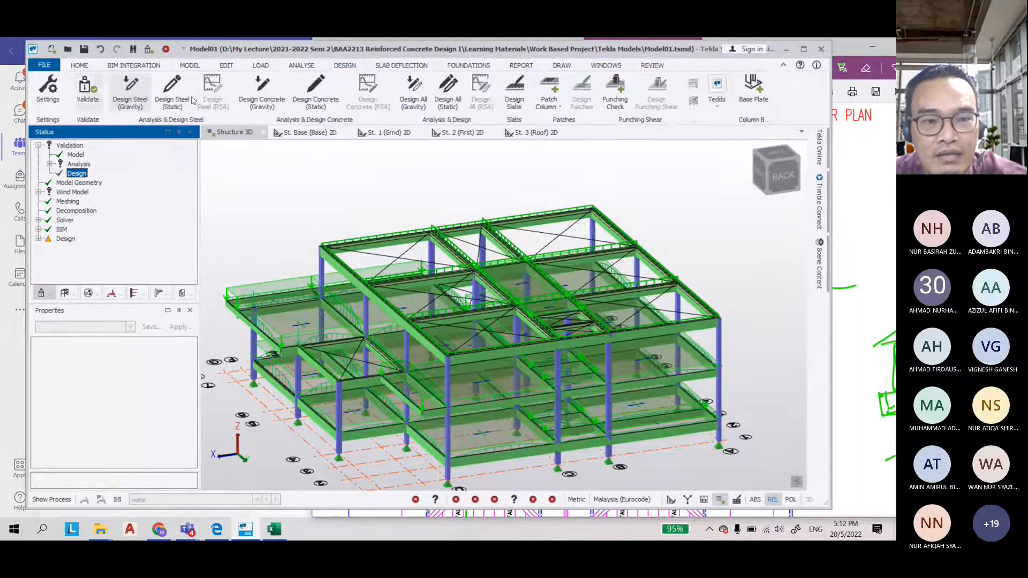
left_click(251, 97)
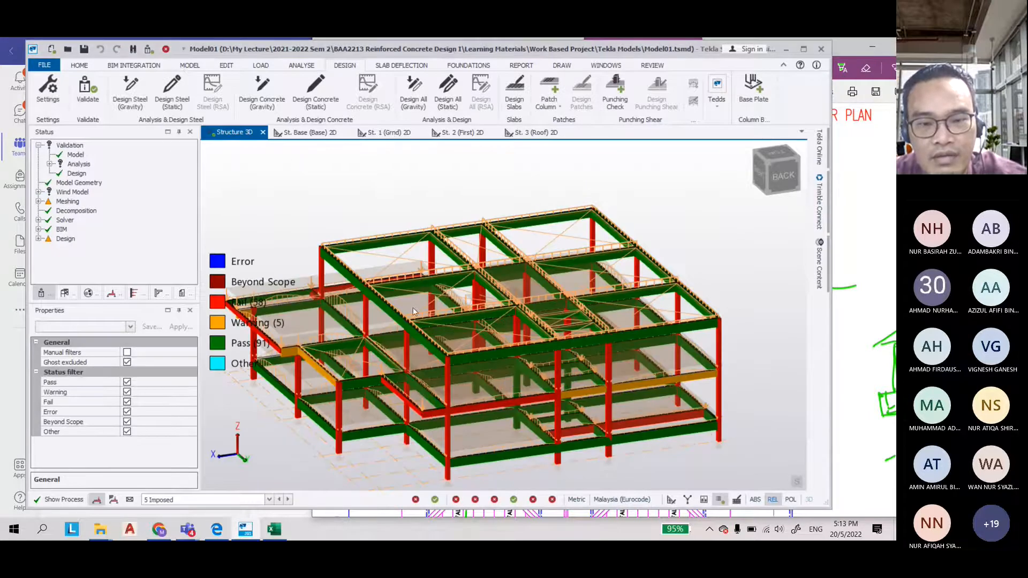
Inspect the updated design status of roof beam 3B8 and the surrounding members
scroll(378, 313, "up", 2)
scroll(378, 313, "down", 3)
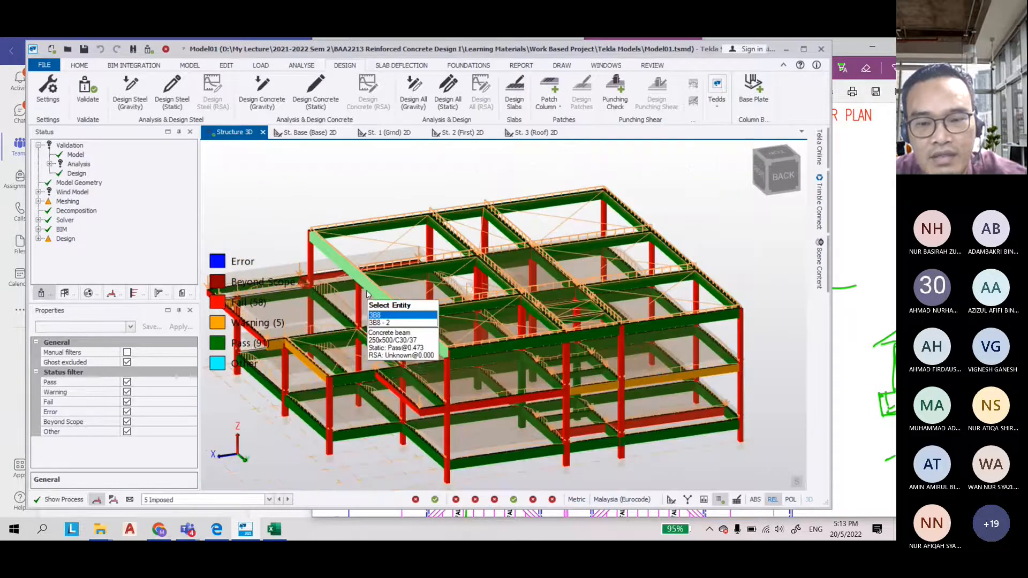
mouse_move(600, 400)
right_mouse_down()
mouse_move(558, 383)
mouse_move(615, 392)
right_mouse_up()
scroll(398, 351, "up", 5)
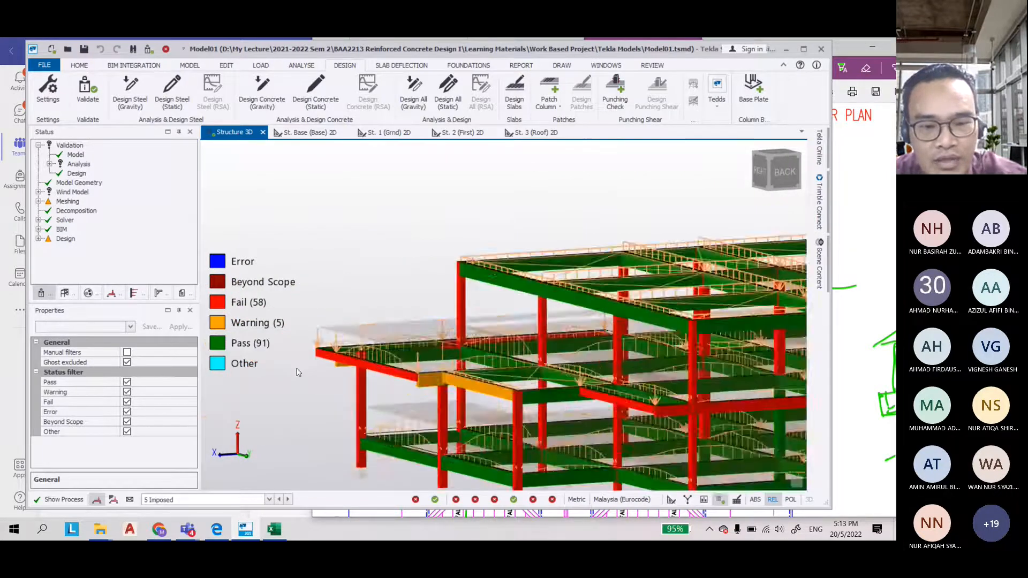
scroll(339, 347, "down", 5)
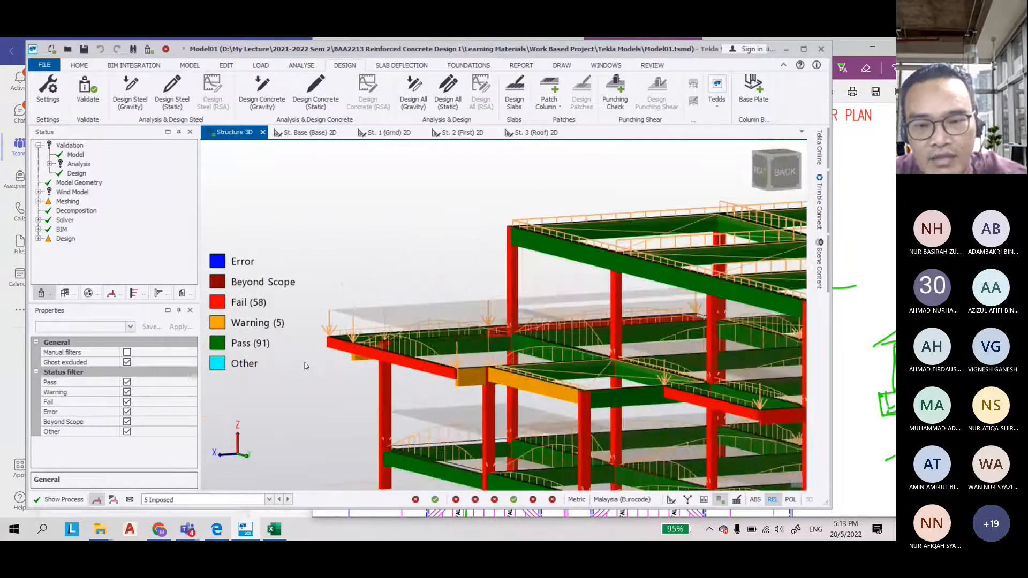
Open the interactive static design of column C9 and examine the longitudinal bar checks of its second stack
scroll(314, 366, "down", 2)
scroll(659, 386, "up", 3)
right_click_drag(652, 381, 536, 403)
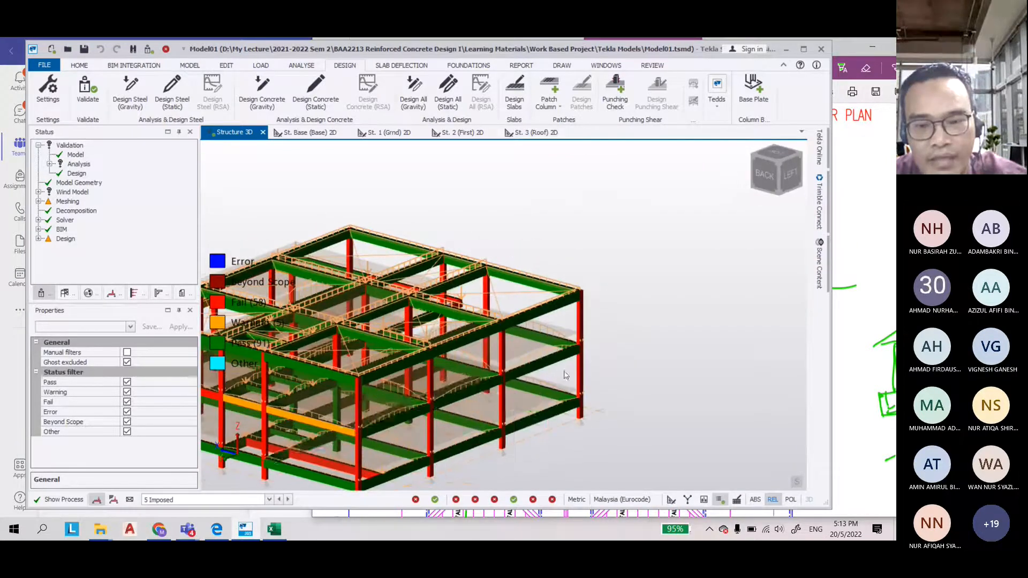
scroll(557, 374, "up", 4)
mouse_move(611, 230)
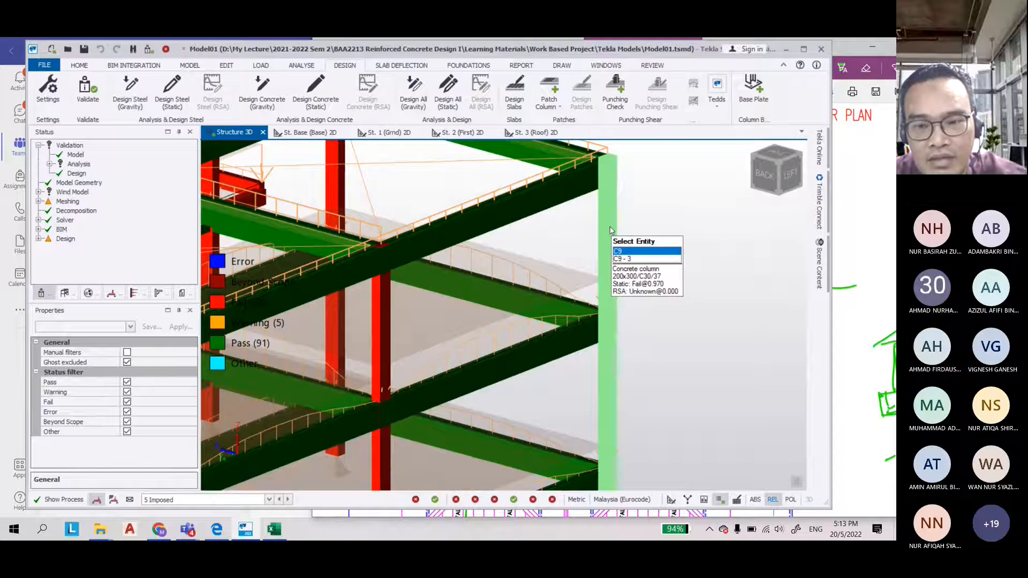
right_click(610, 230)
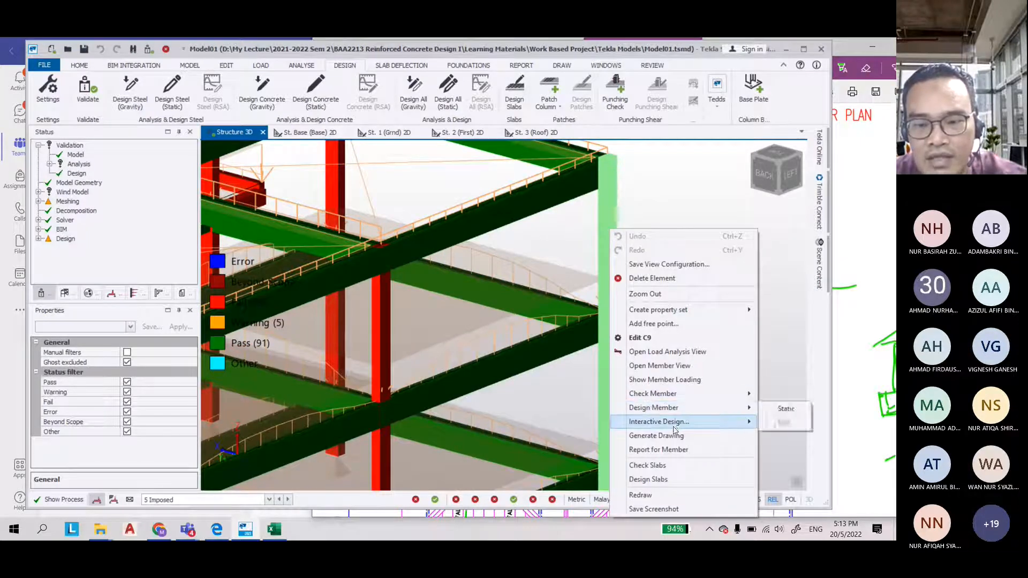
mouse_move(685, 427)
left_click(789, 423)
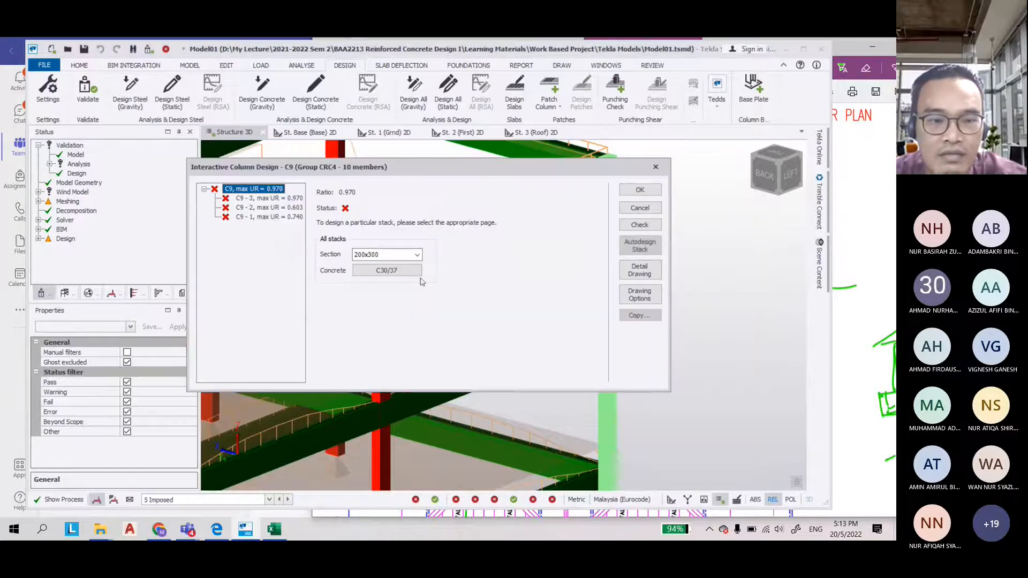
left_click(259, 212)
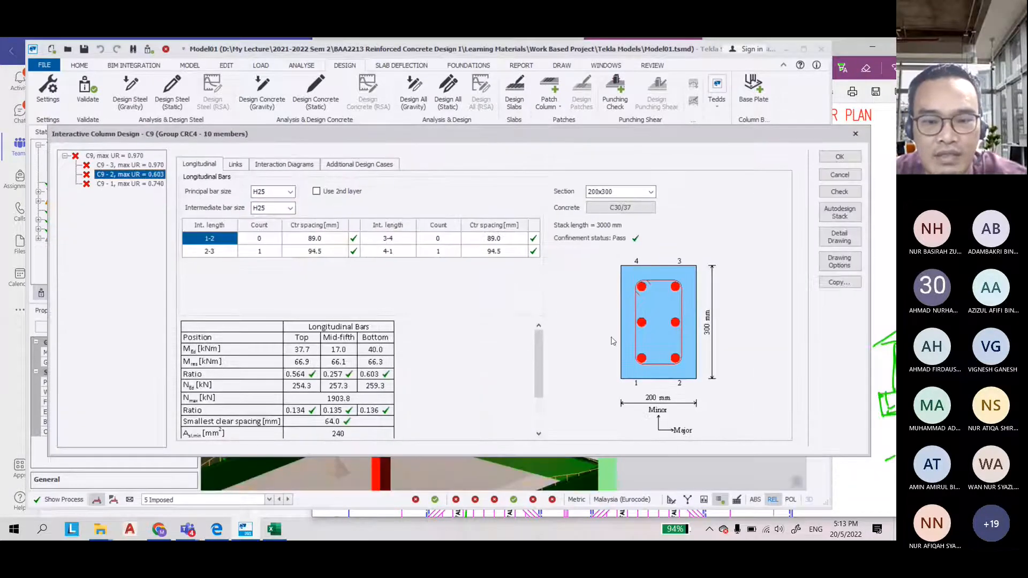
left_click(538, 411)
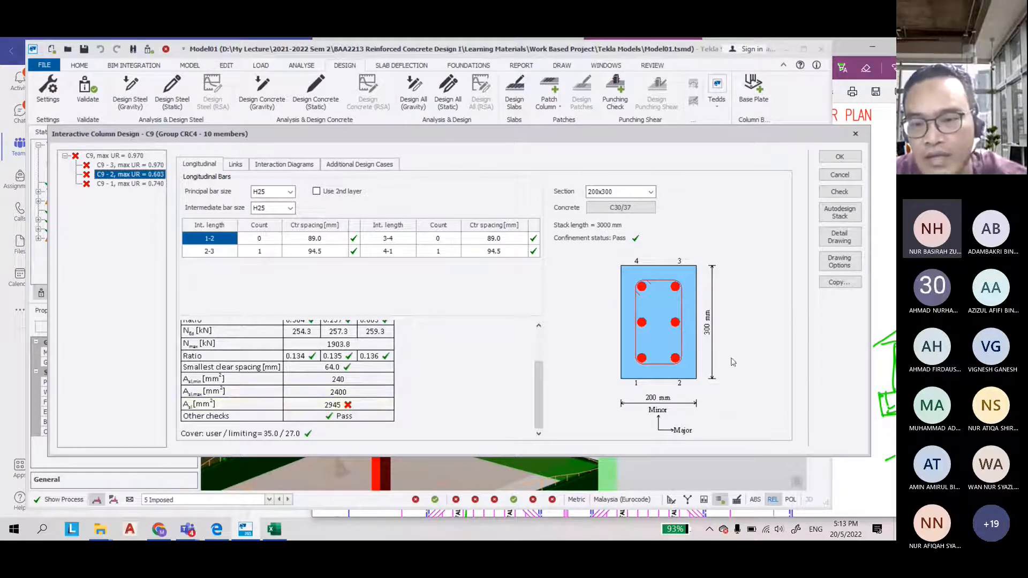
left_click(840, 175)
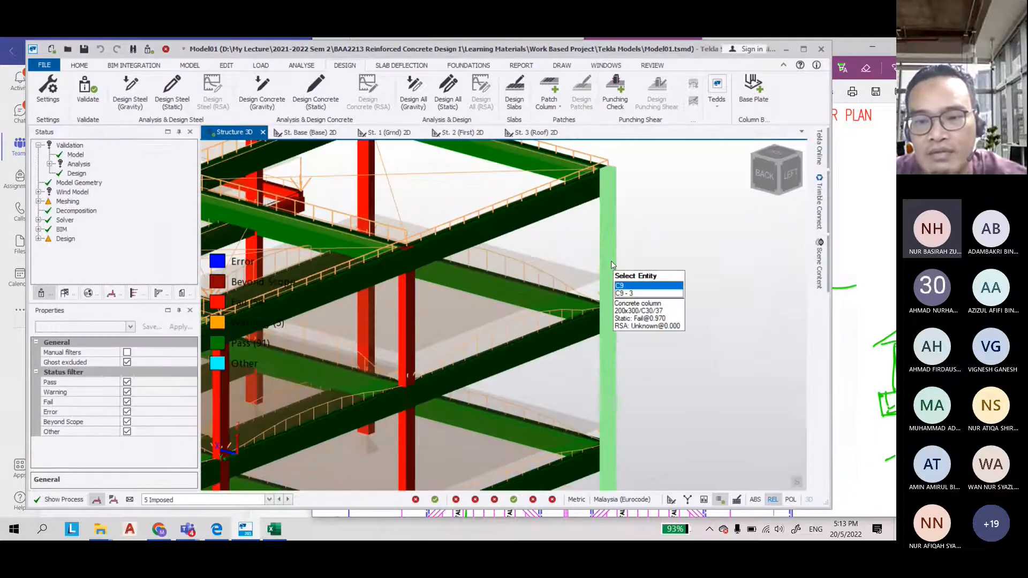
Select column C9 and set its section to 250 mm breadth by 350 mm depth
scroll(612, 264, "down", 3)
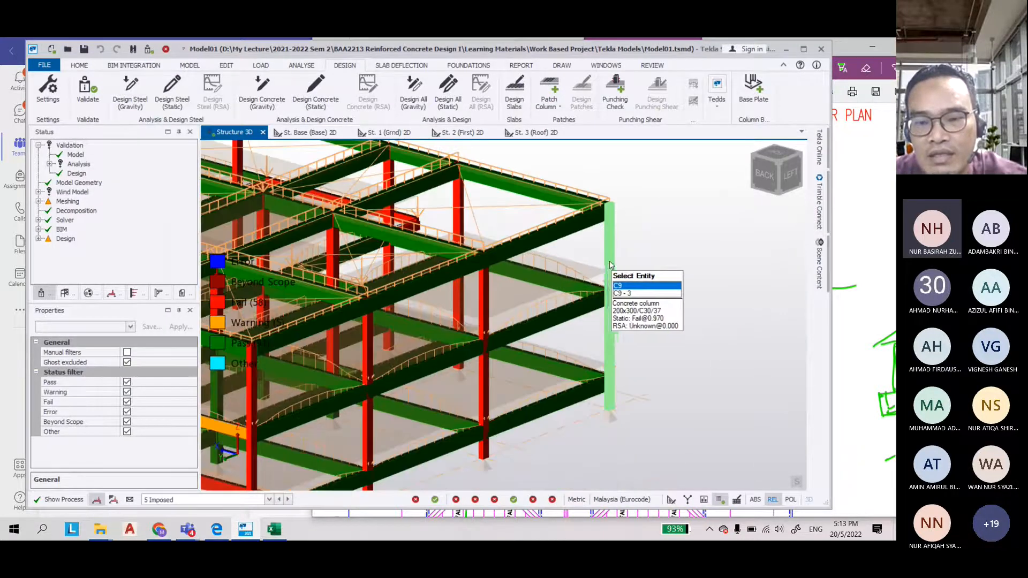
left_click(609, 265)
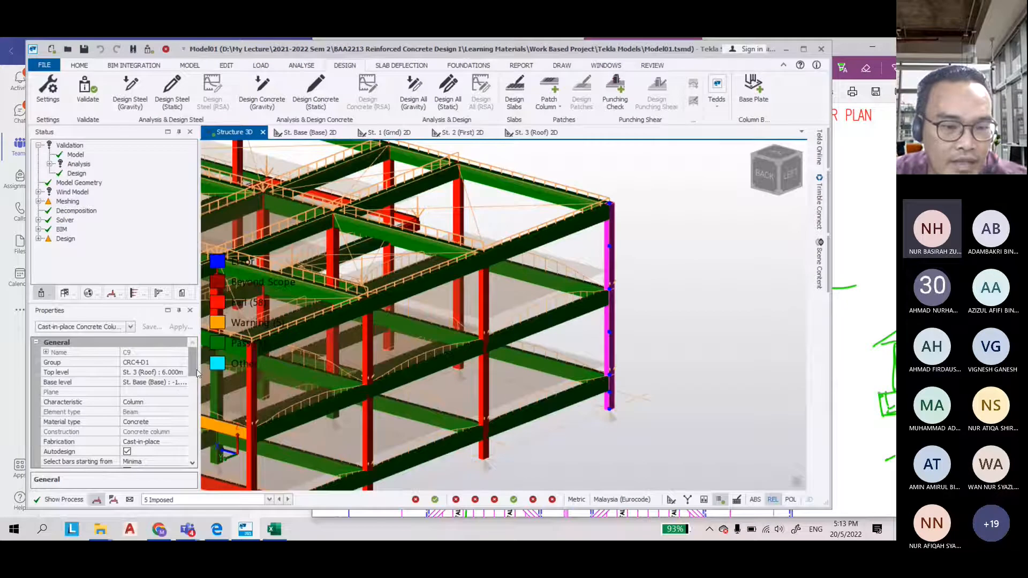
left_click_drag(194, 373, 194, 401)
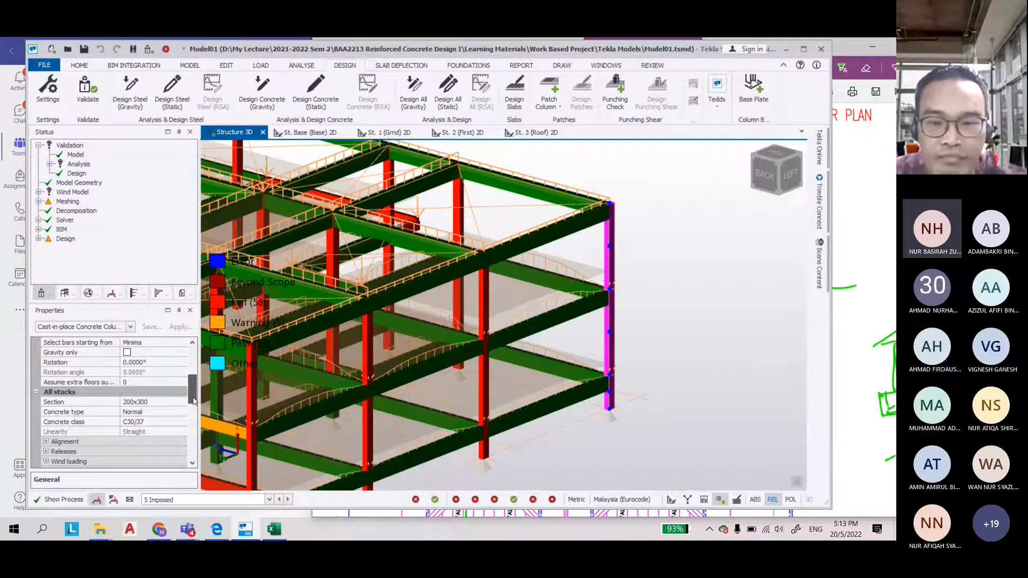
left_click_drag(193, 401, 194, 403)
left_click(182, 392)
double_click(403, 207)
type("250")
left_click(396, 225)
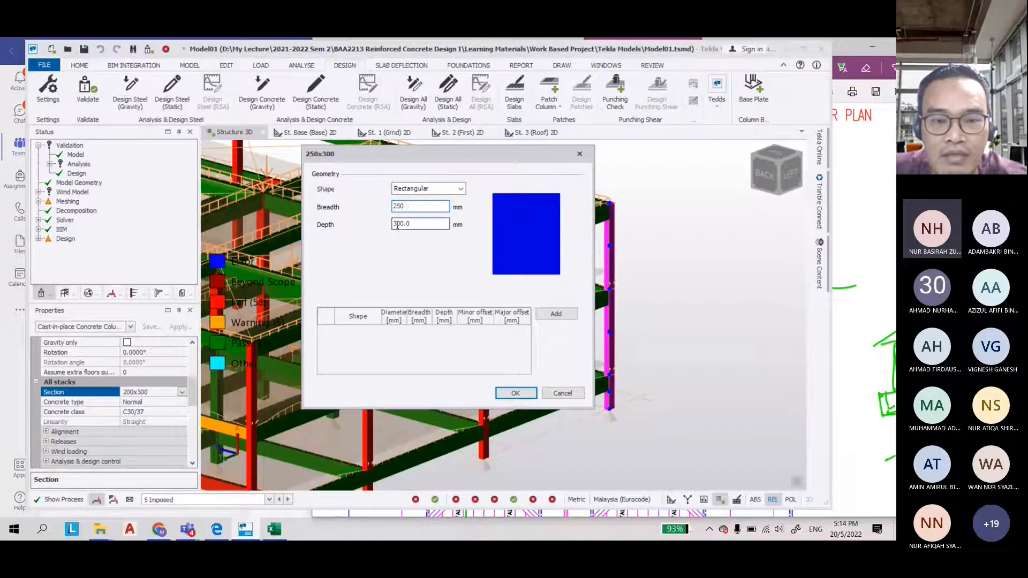
left_click_drag(397, 225, 400, 226)
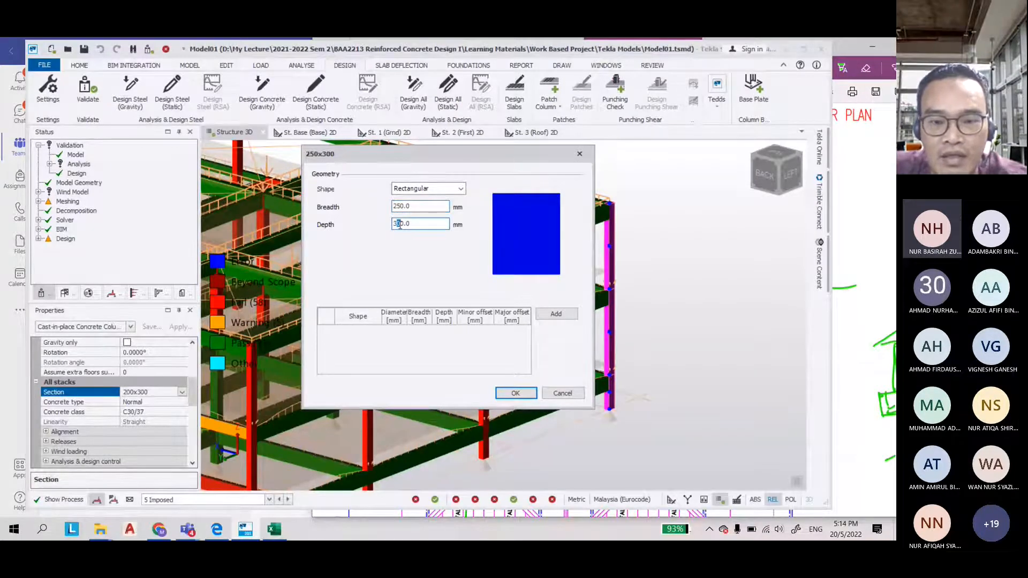
left_click(515, 393)
left_click(689, 295)
key("Escape")
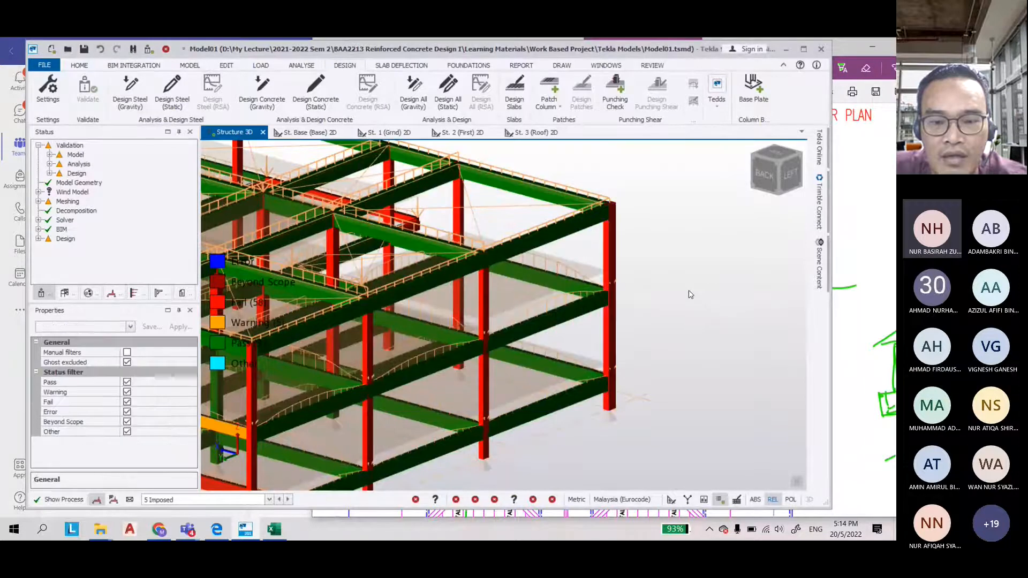
Validate the model and run the gravity concrete design again
scroll(691, 295, "down", 2)
left_click(185, 68)
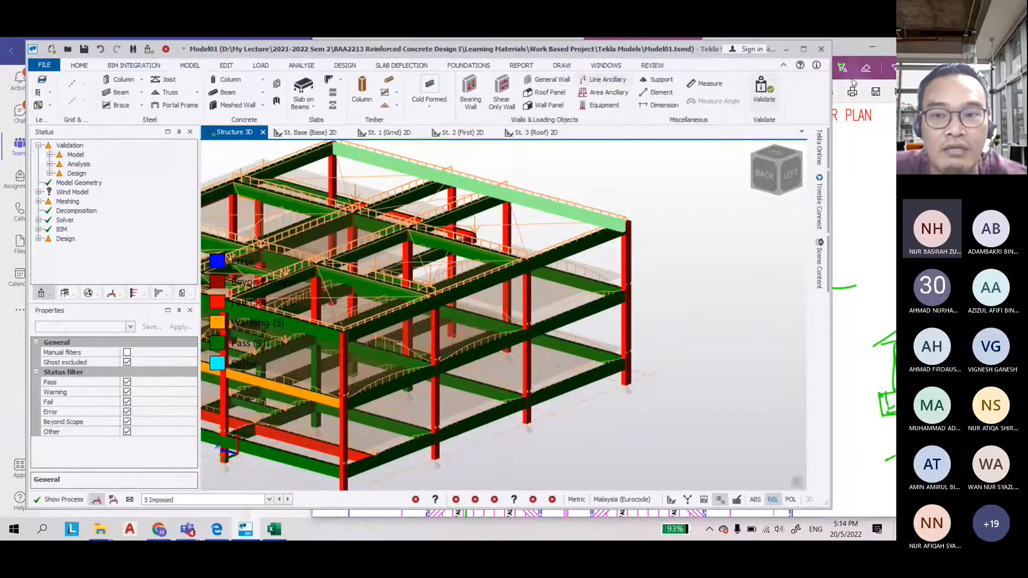
left_click(764, 88)
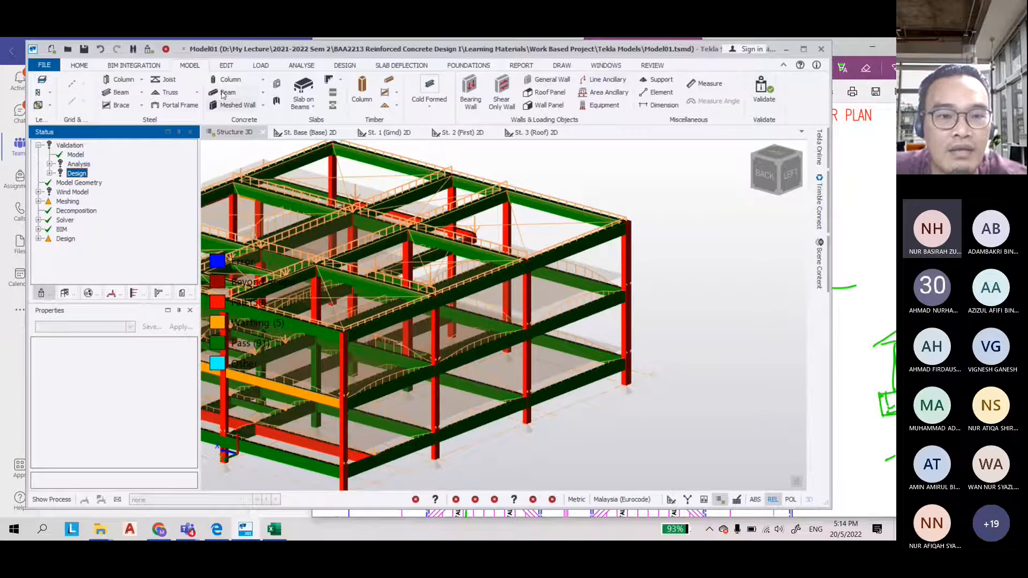
left_click(339, 65)
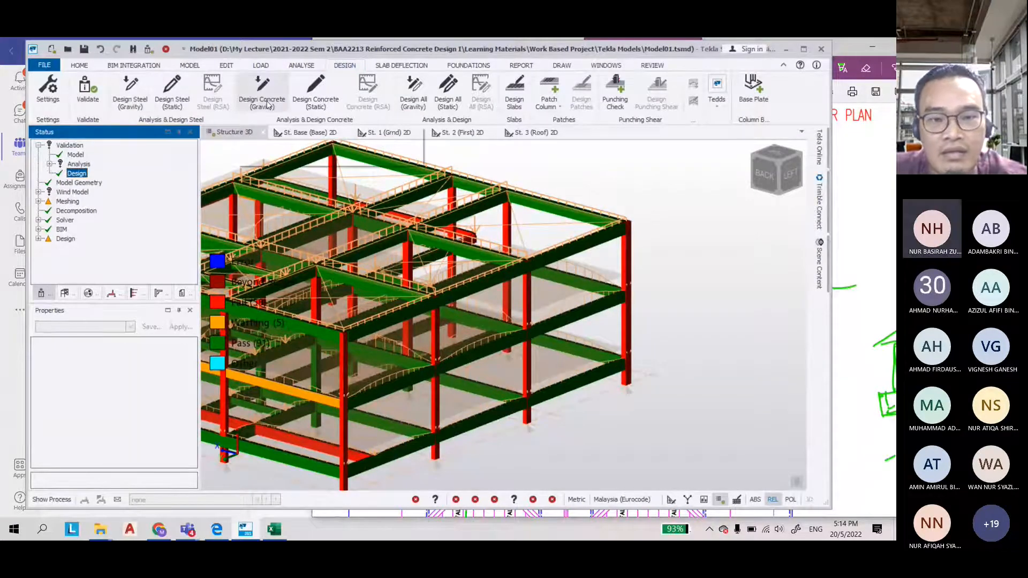
left_click(262, 91)
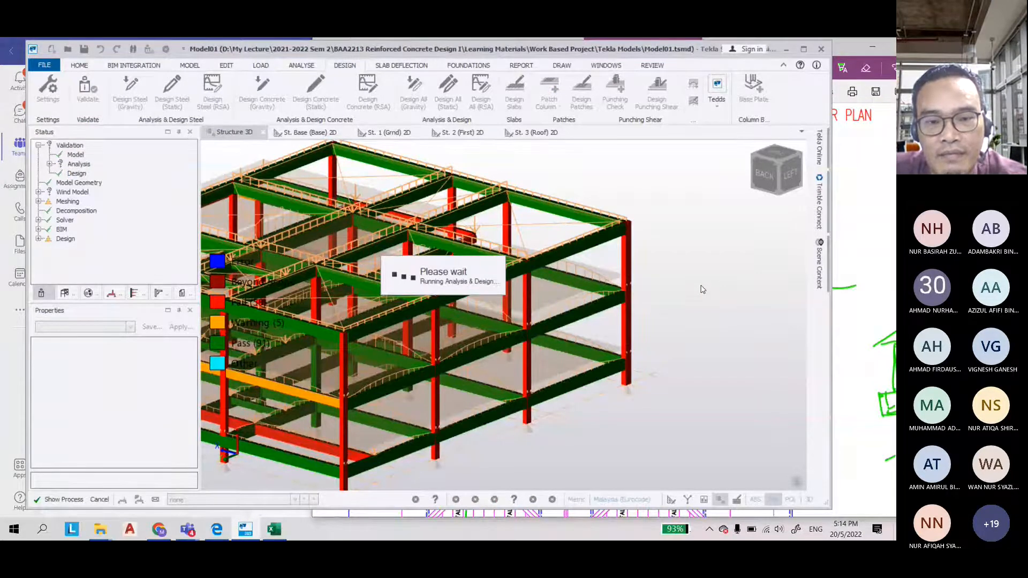
Orbit around the model and inspect the updated design status of column C9 and the surrounding beams and columns
mouse_move(620, 309)
scroll(620, 311, "up", 3)
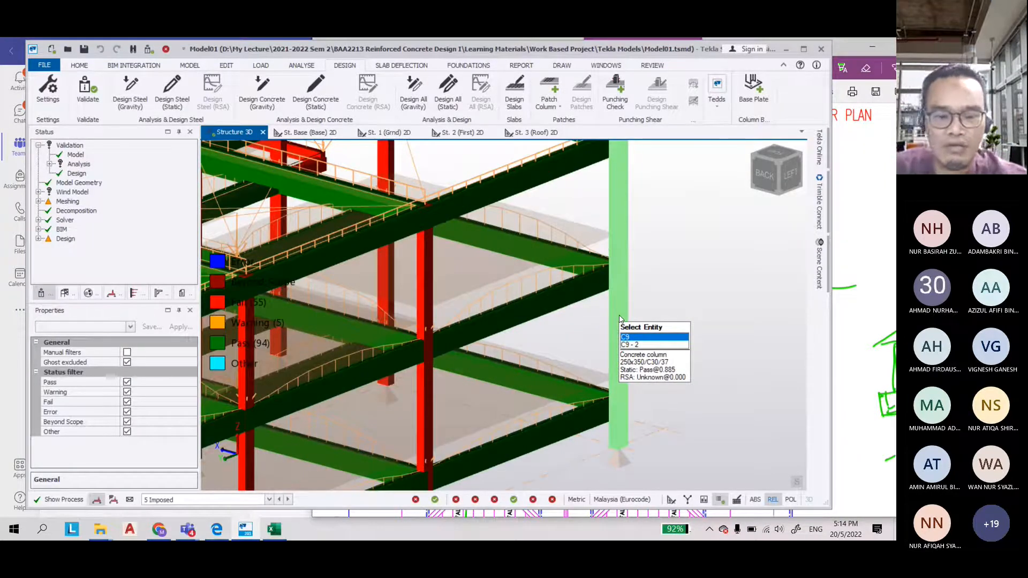
scroll(620, 320, "down", 4)
right_click_drag(466, 433, 503, 441)
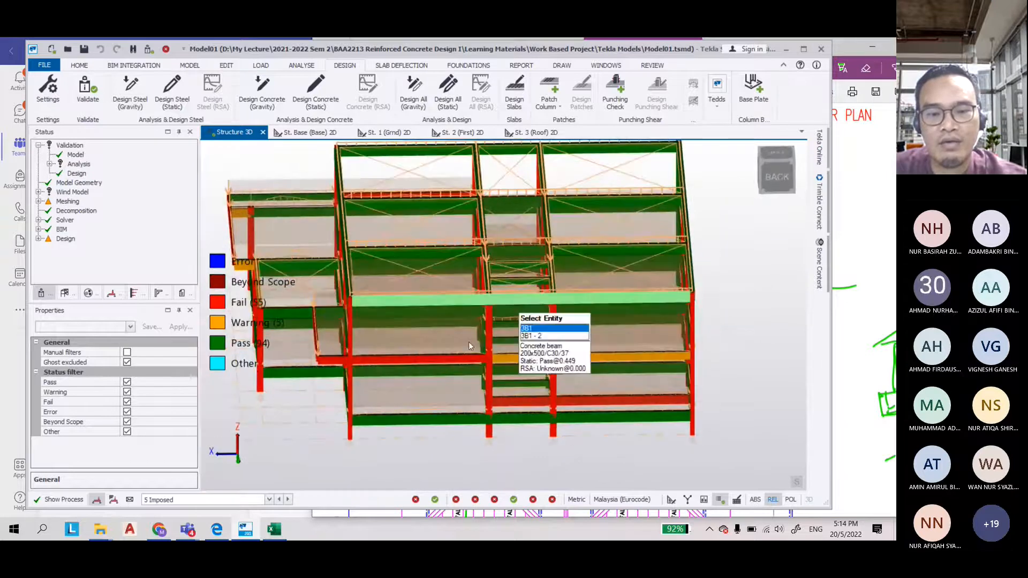
right_click_drag(469, 346, 397, 331)
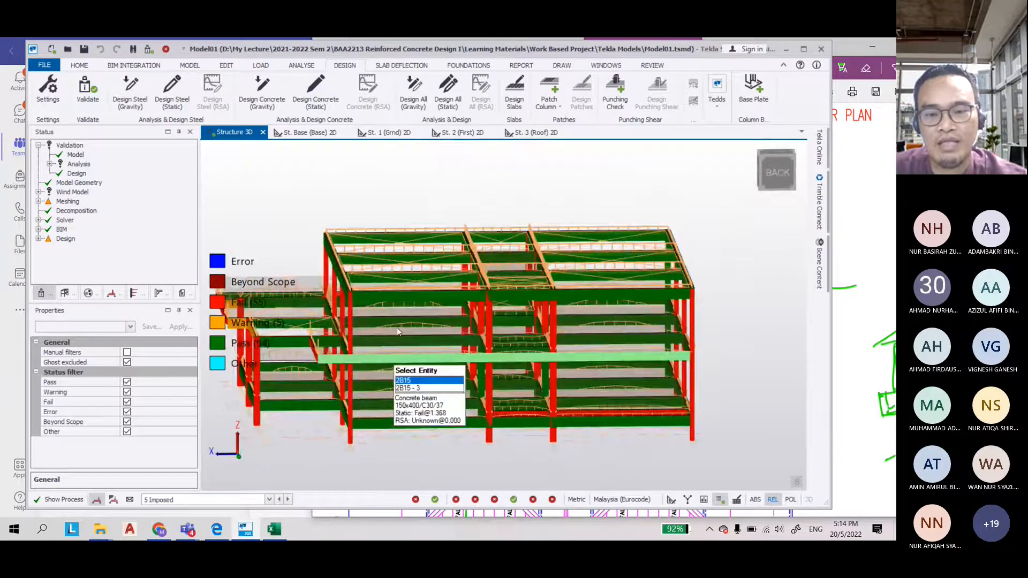
right_click_drag(397, 330, 599, 427)
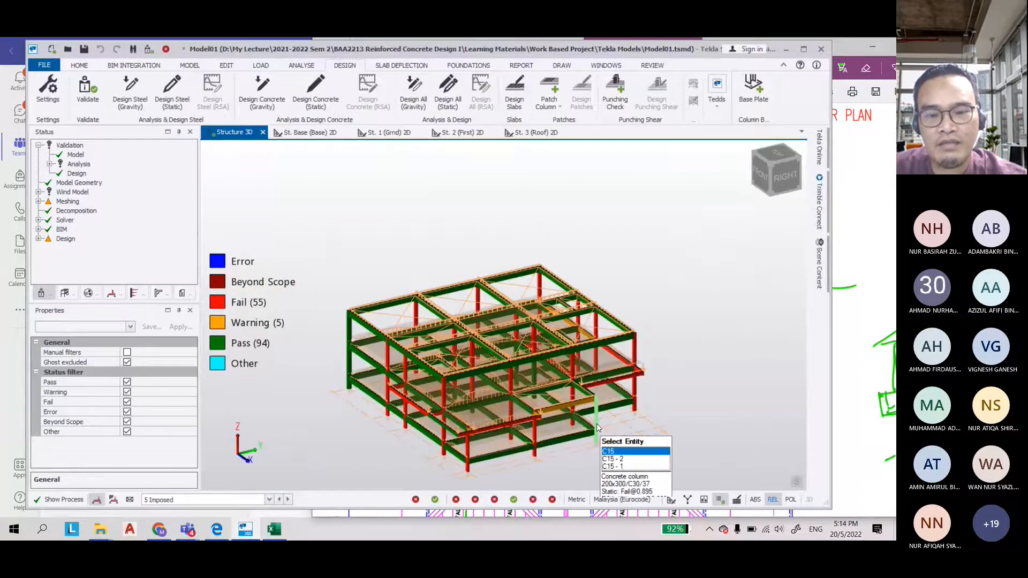
scroll(598, 428, "up", 3)
scroll(626, 304, "down", 2)
right_click_drag(641, 356, 625, 222)
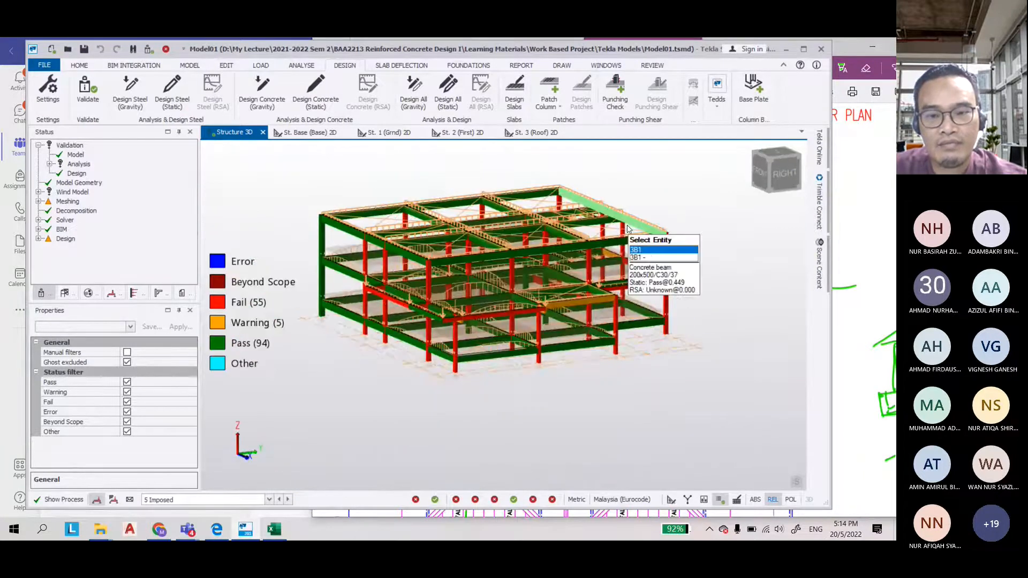
scroll(625, 222, "up", 2)
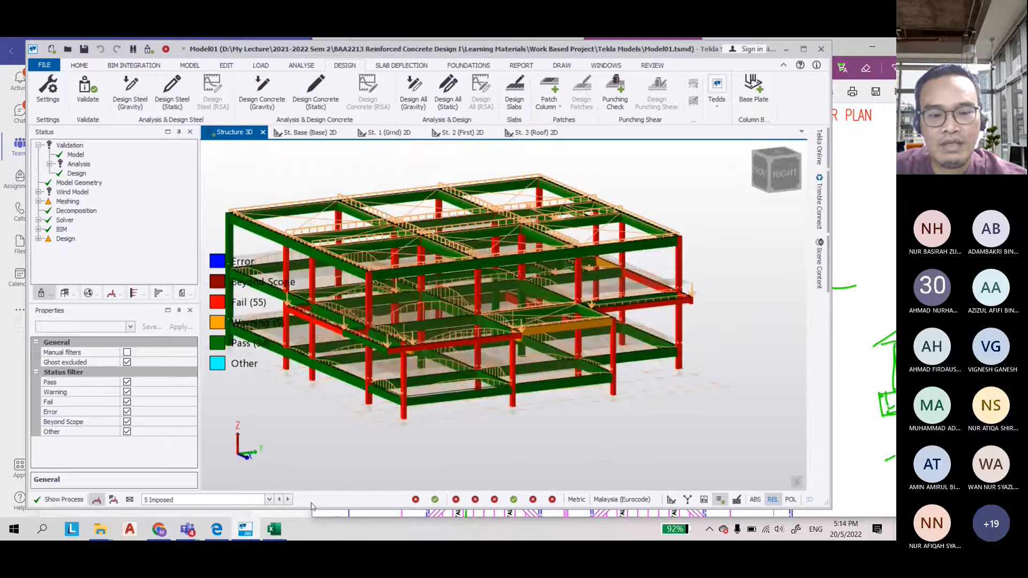
Switch to Microsoft Teams and stop sharing the screen
mouse_move(188, 533)
left_click(367, 439)
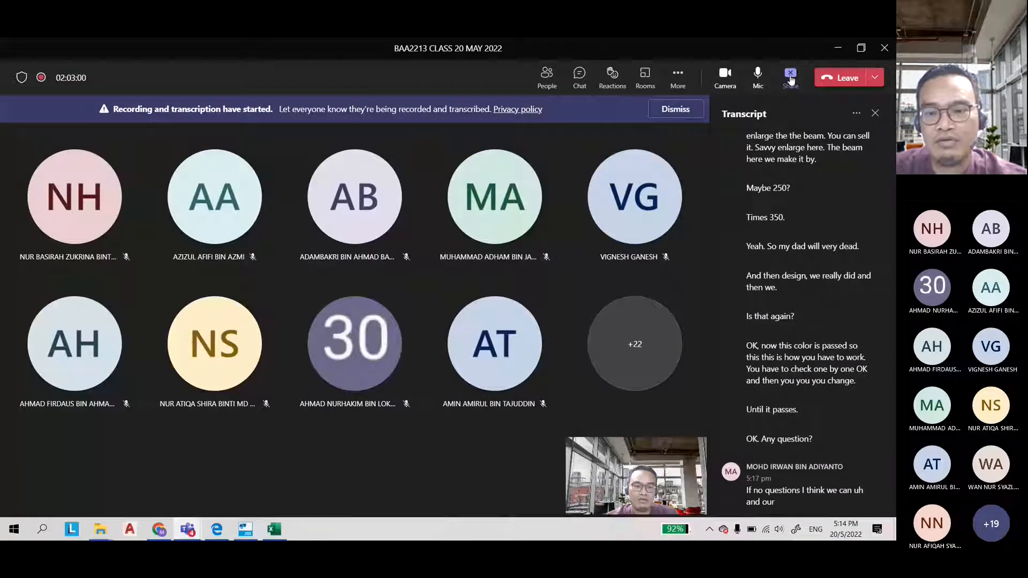
left_click(790, 78)
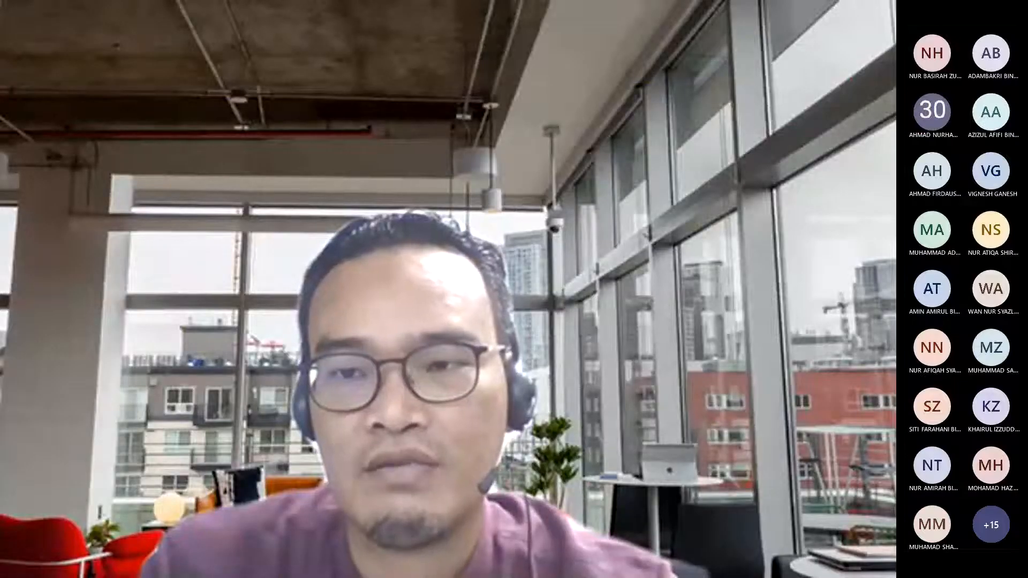